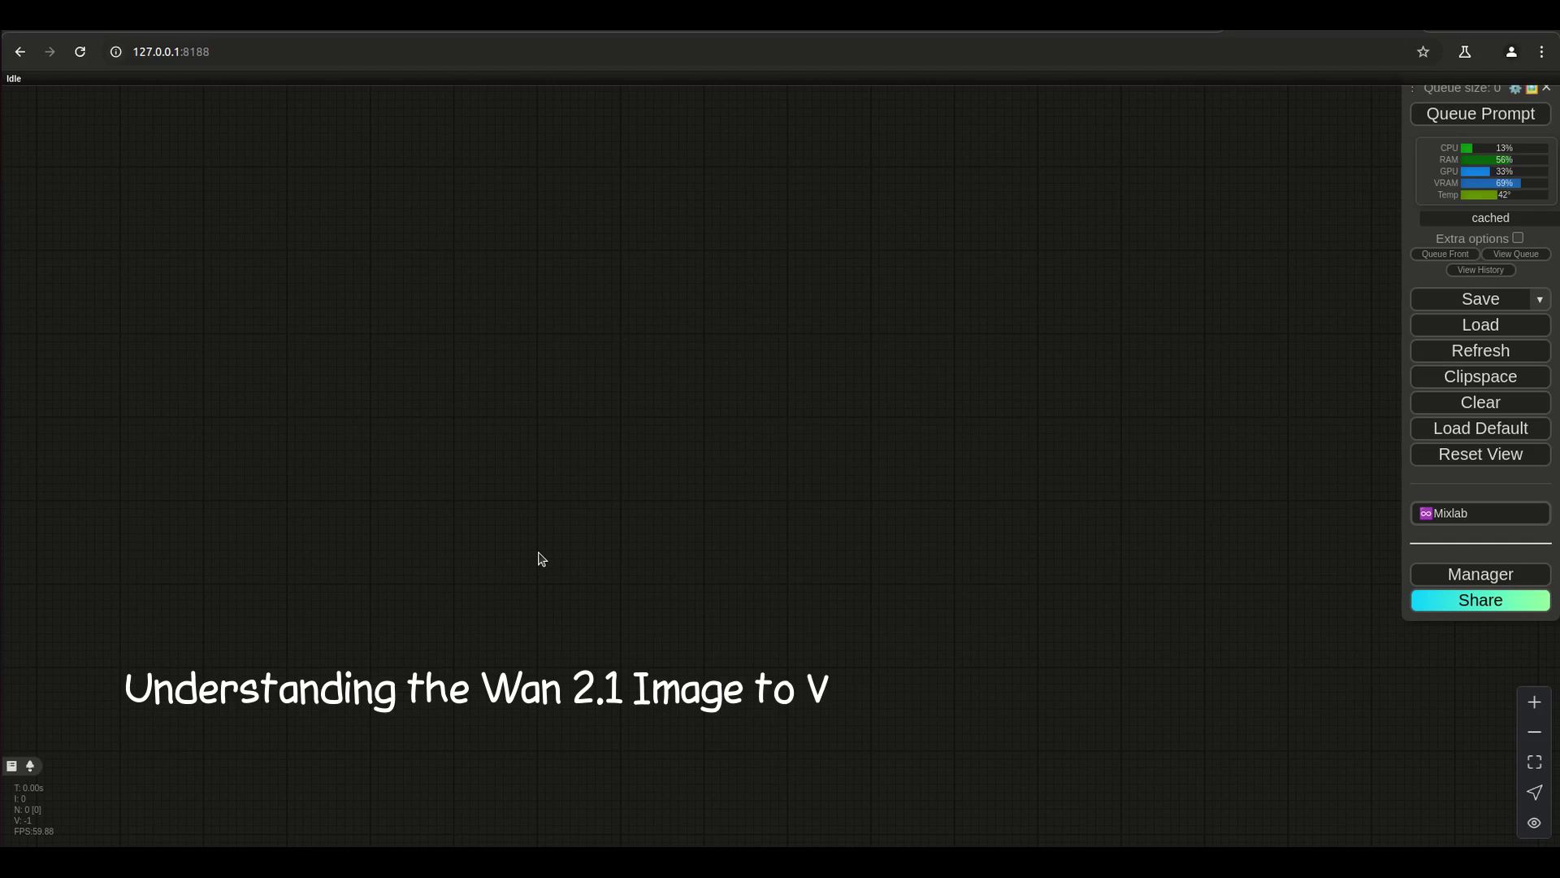
- Add a KSampler node to the empty canvas and place it near the upper middle
double_click(613, 471)
type("ks")
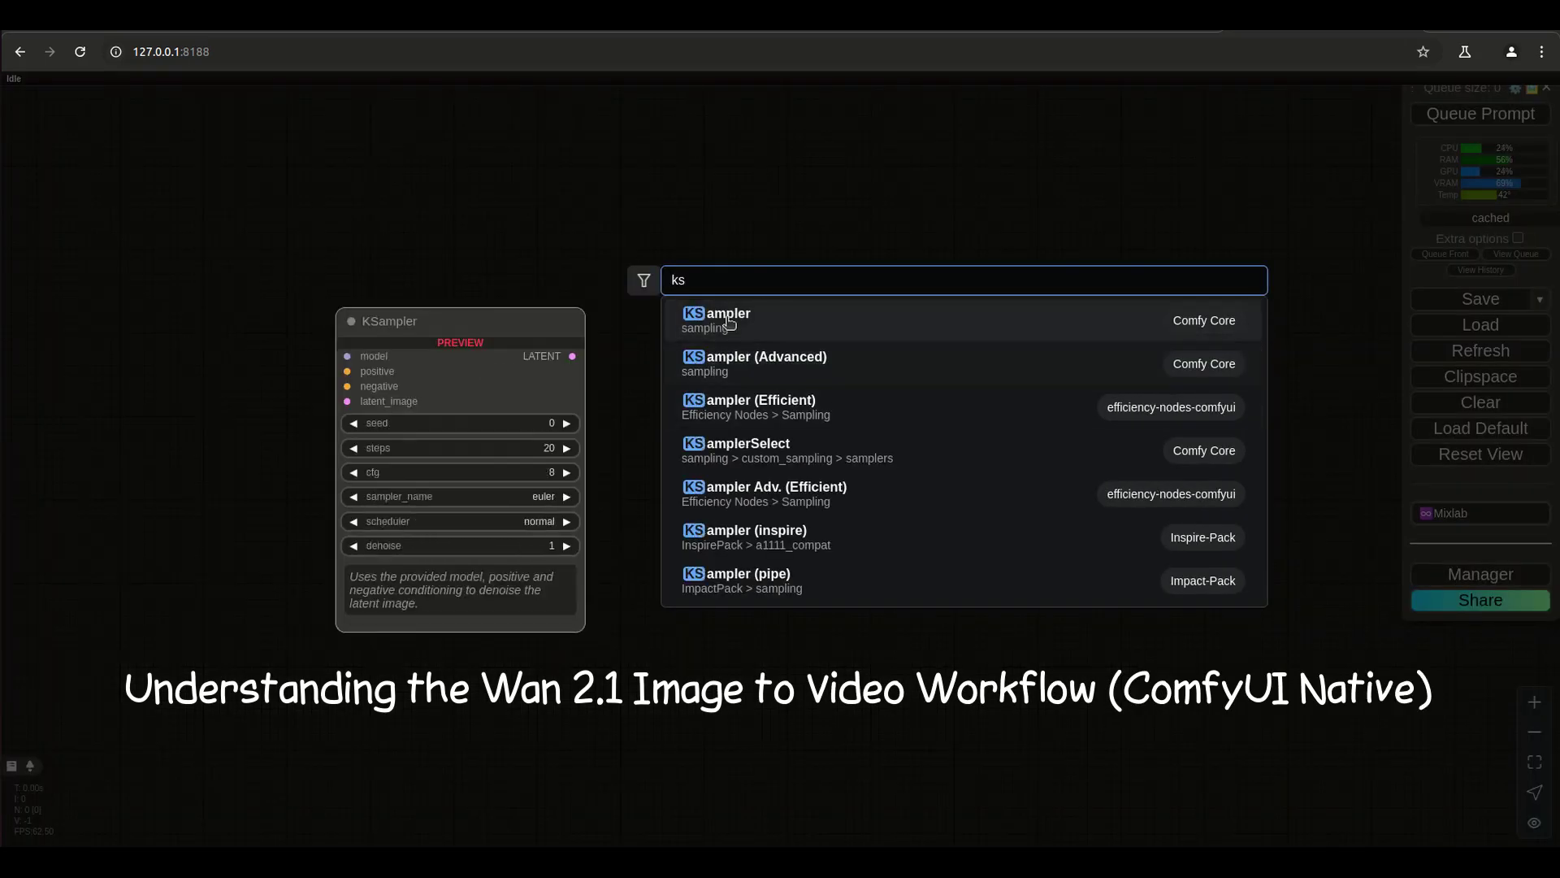
key("Return")
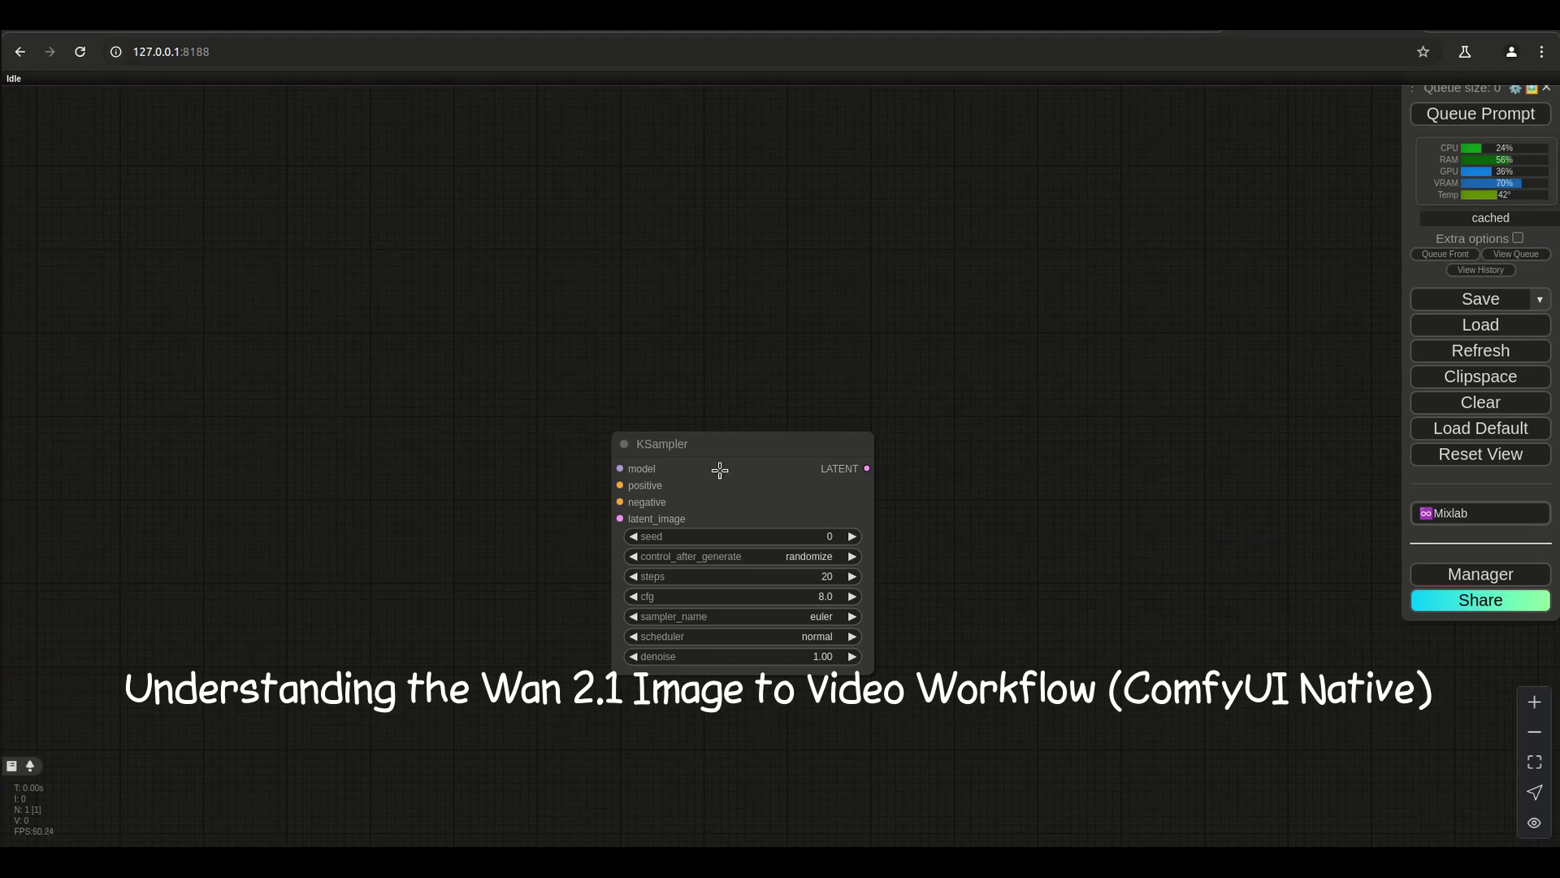
left_click_drag(712, 444, 716, 324)
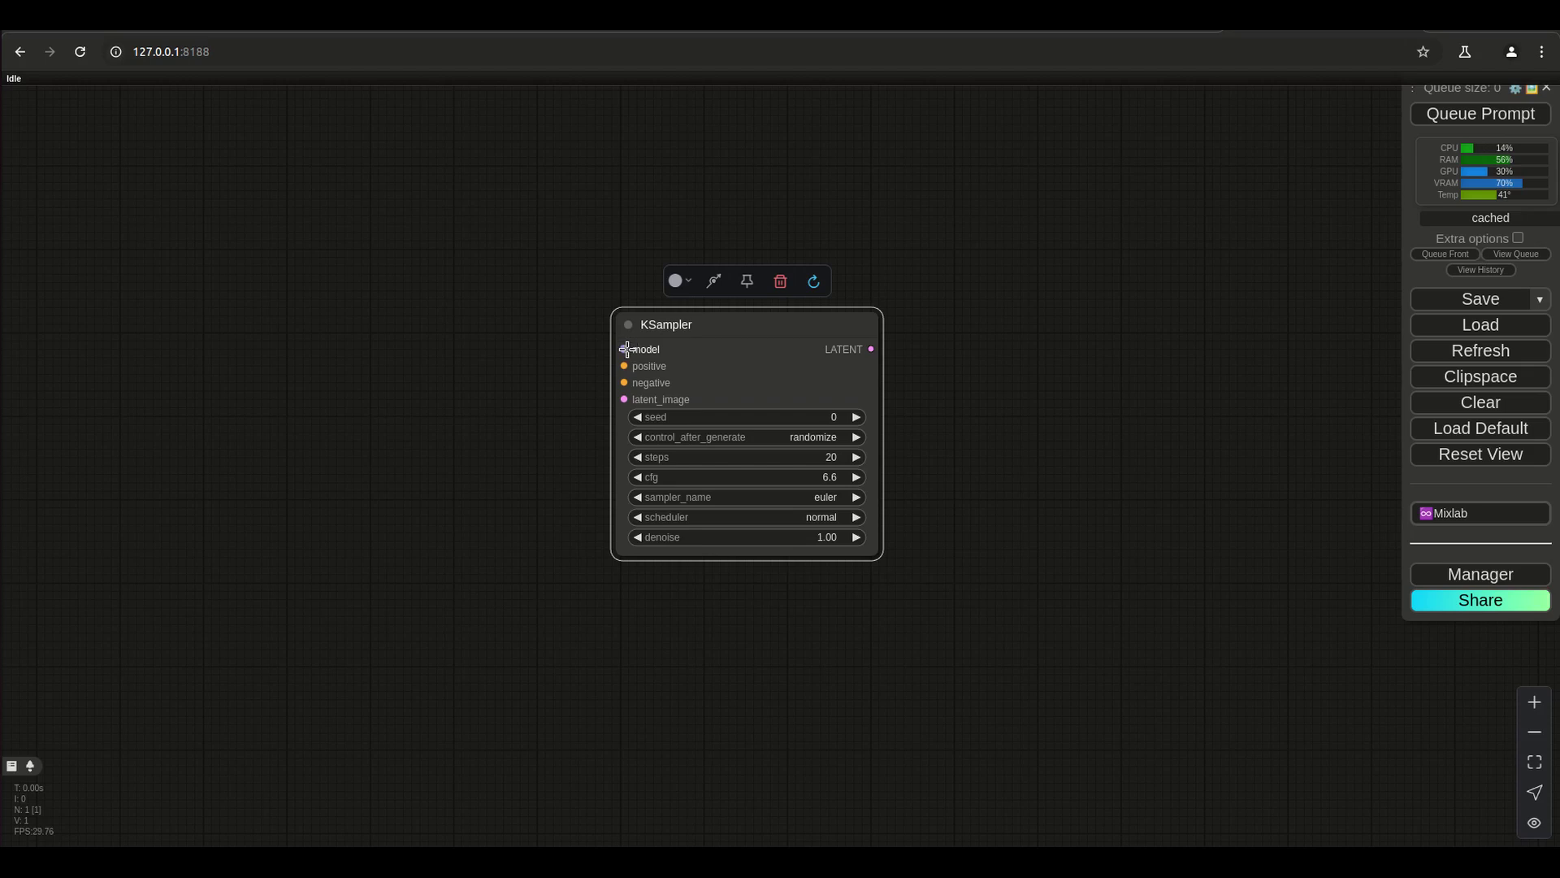
- Add a UNETLoader node feeding the KSampler's model input, place it to the upper left and widen it to show the full model name
left_click_drag(626, 350, 311, 224)
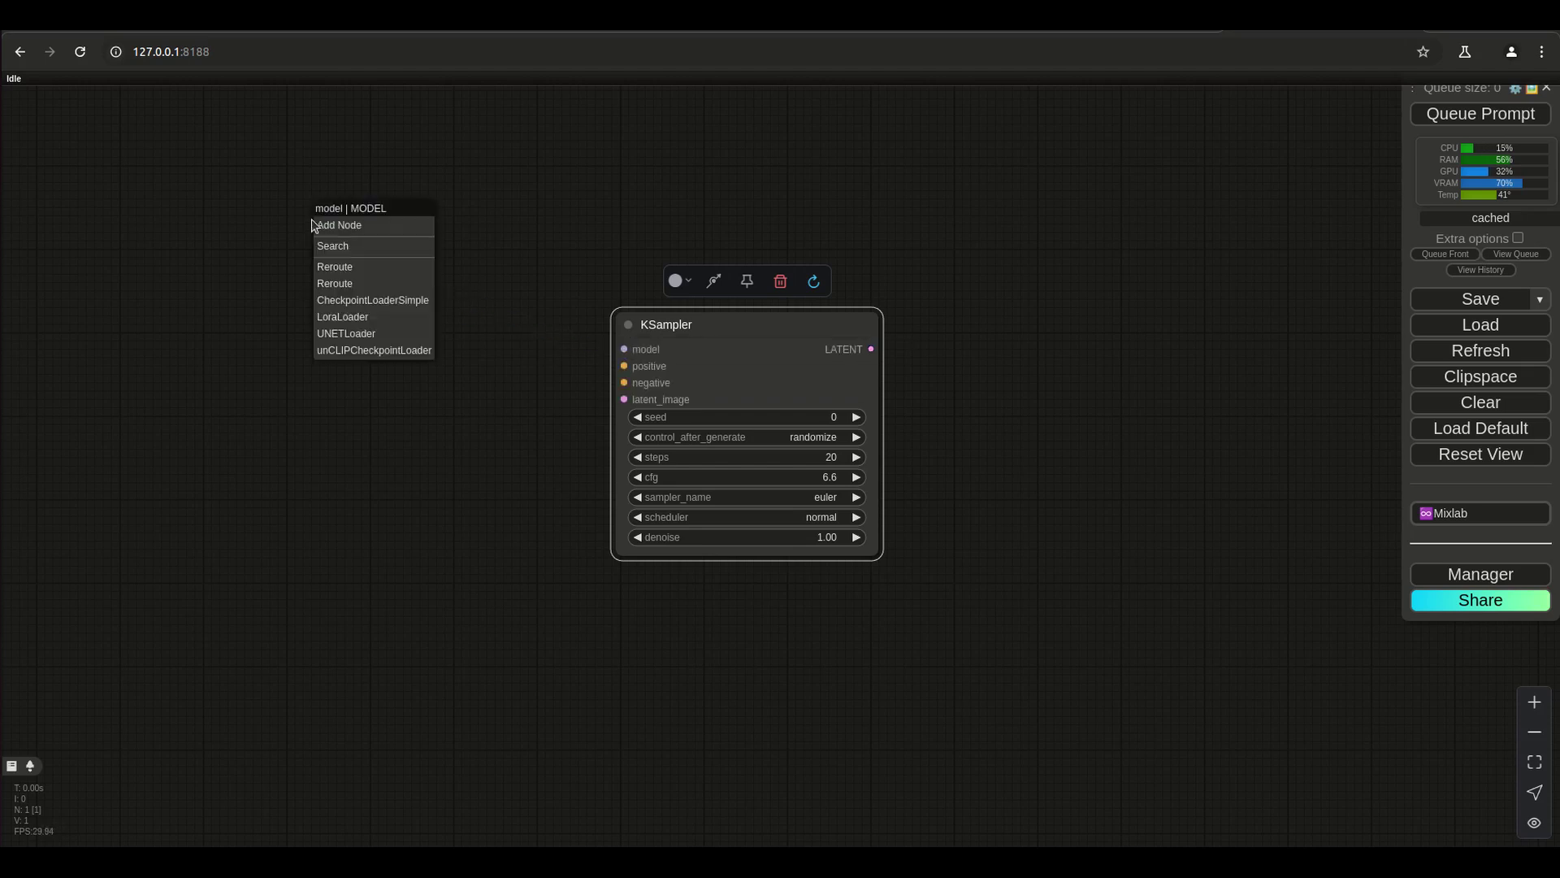
left_click(365, 342)
left_click_drag(473, 209, 194, 227)
left_click_drag(314, 316, 458, 335)
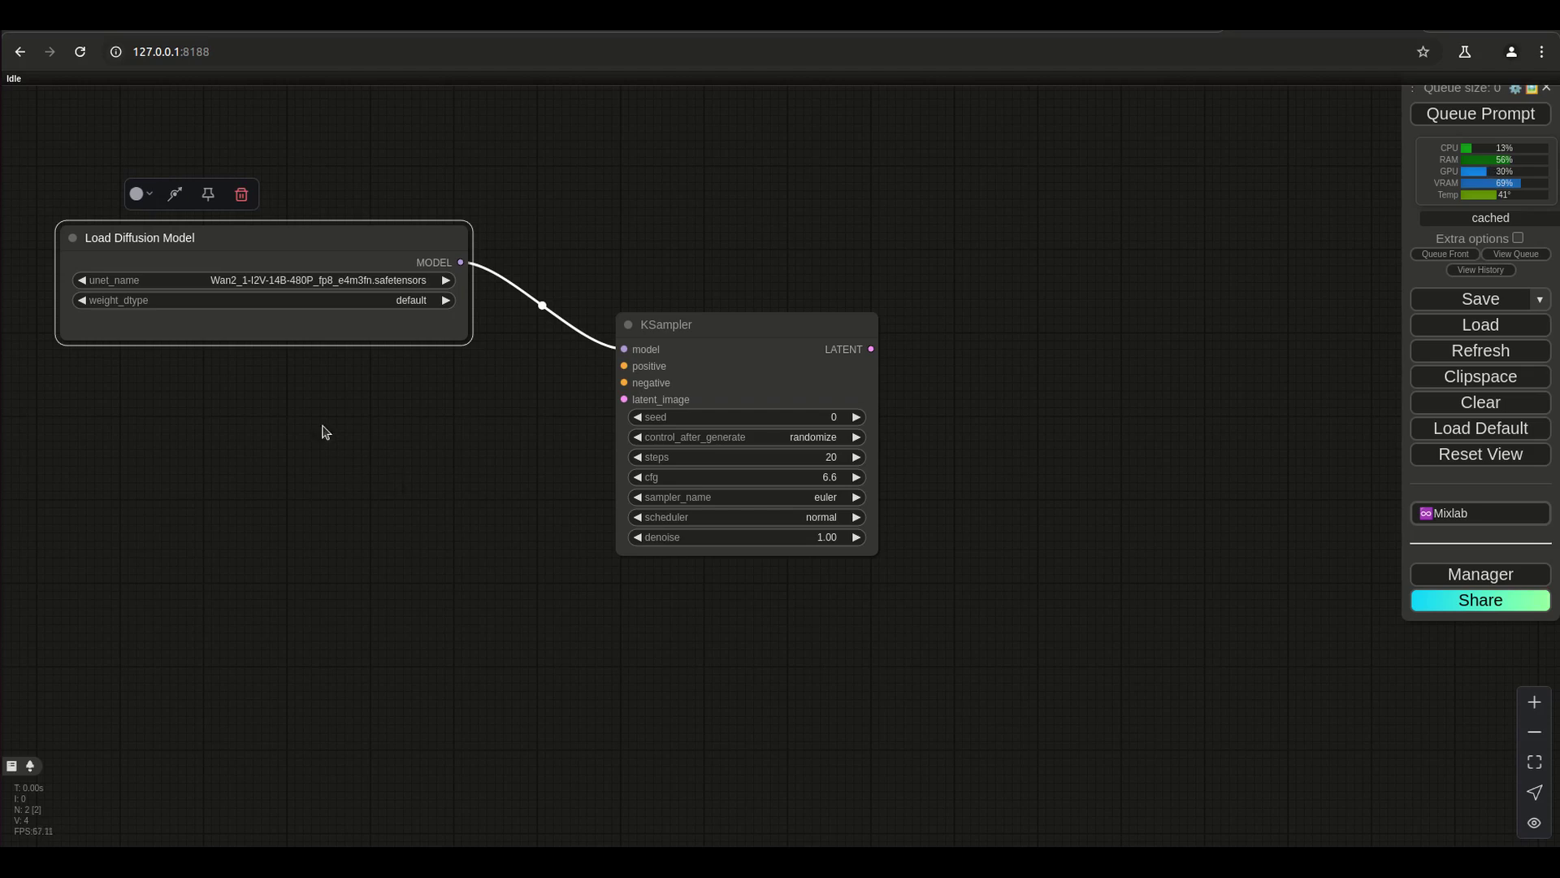
- Choose Wan2_1-I2V-14B-480P_fp8_e4m3fn.safetensors as the diffusion model and check the split_files folder of Wan_2.1_ComfyUI_repackaged on Hugging Face
left_click(290, 280)
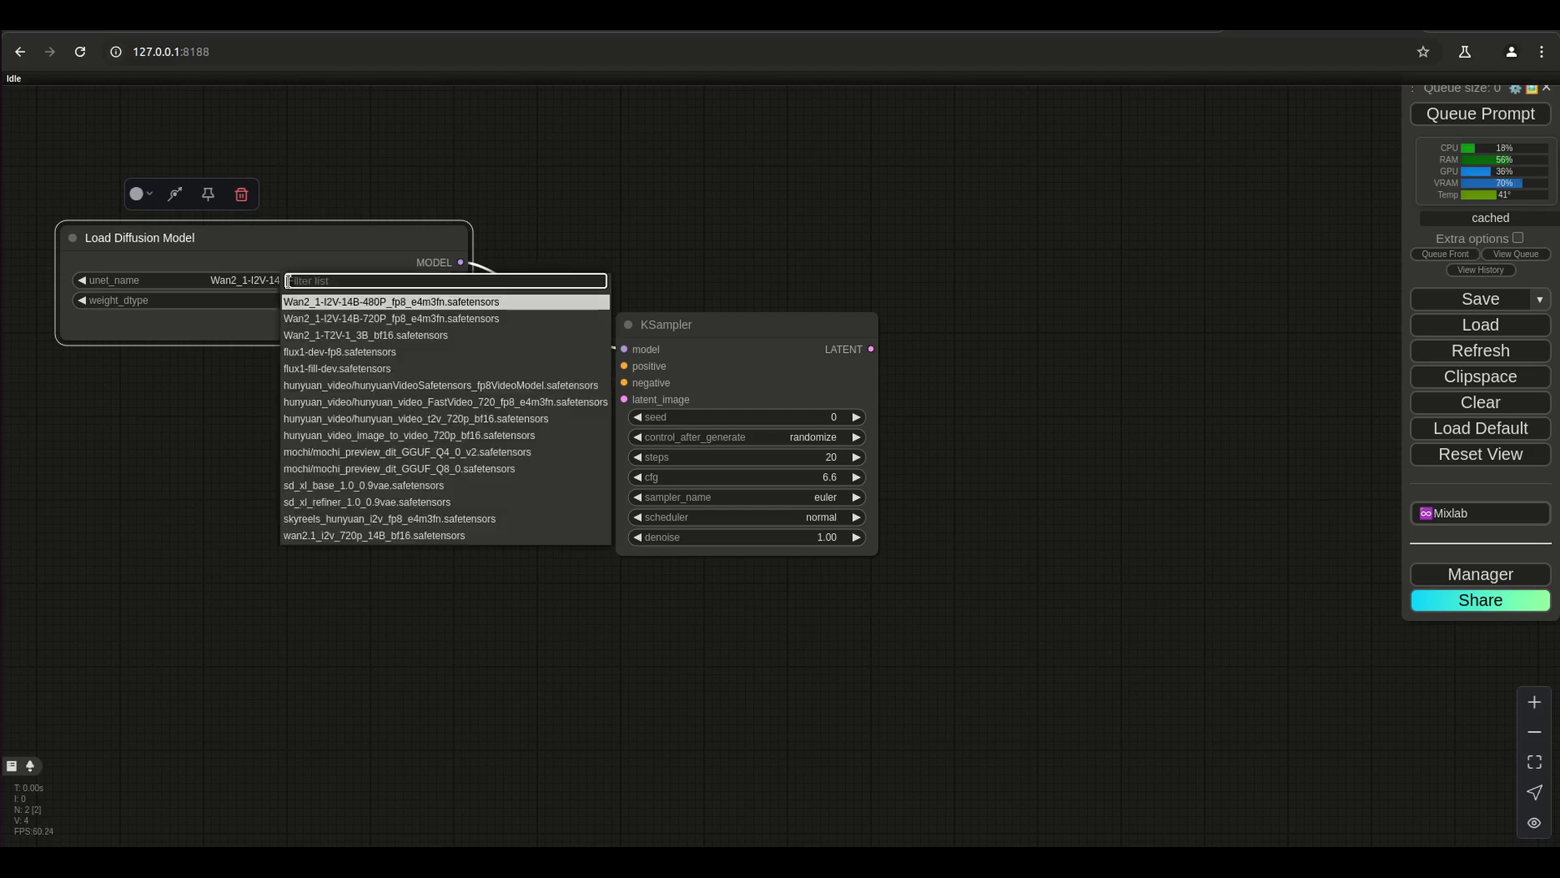
left_click(382, 302)
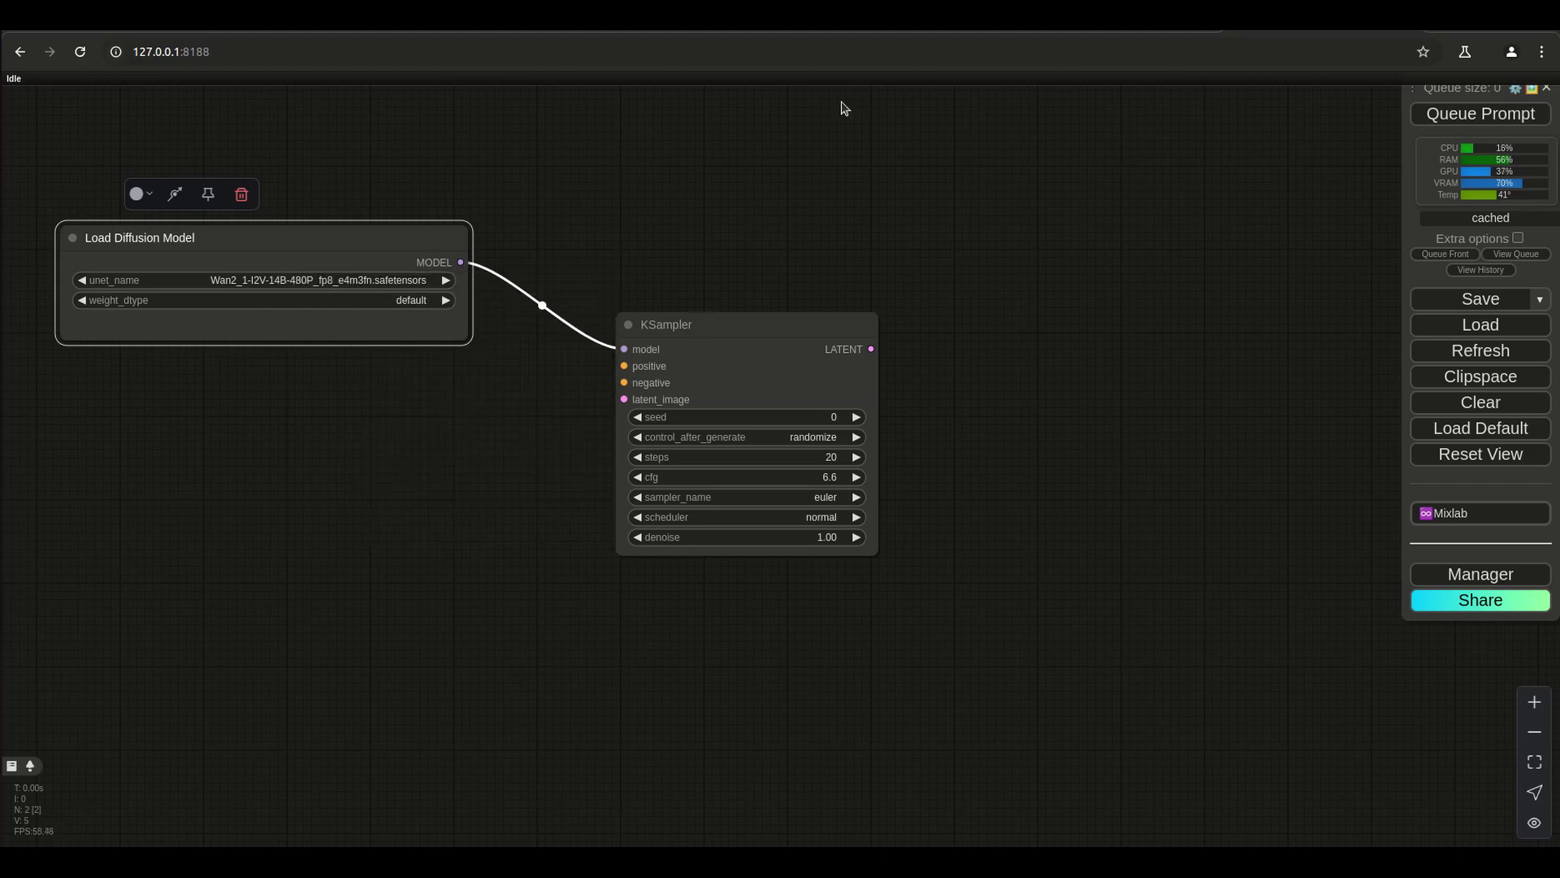
key("ctrl+Tab")
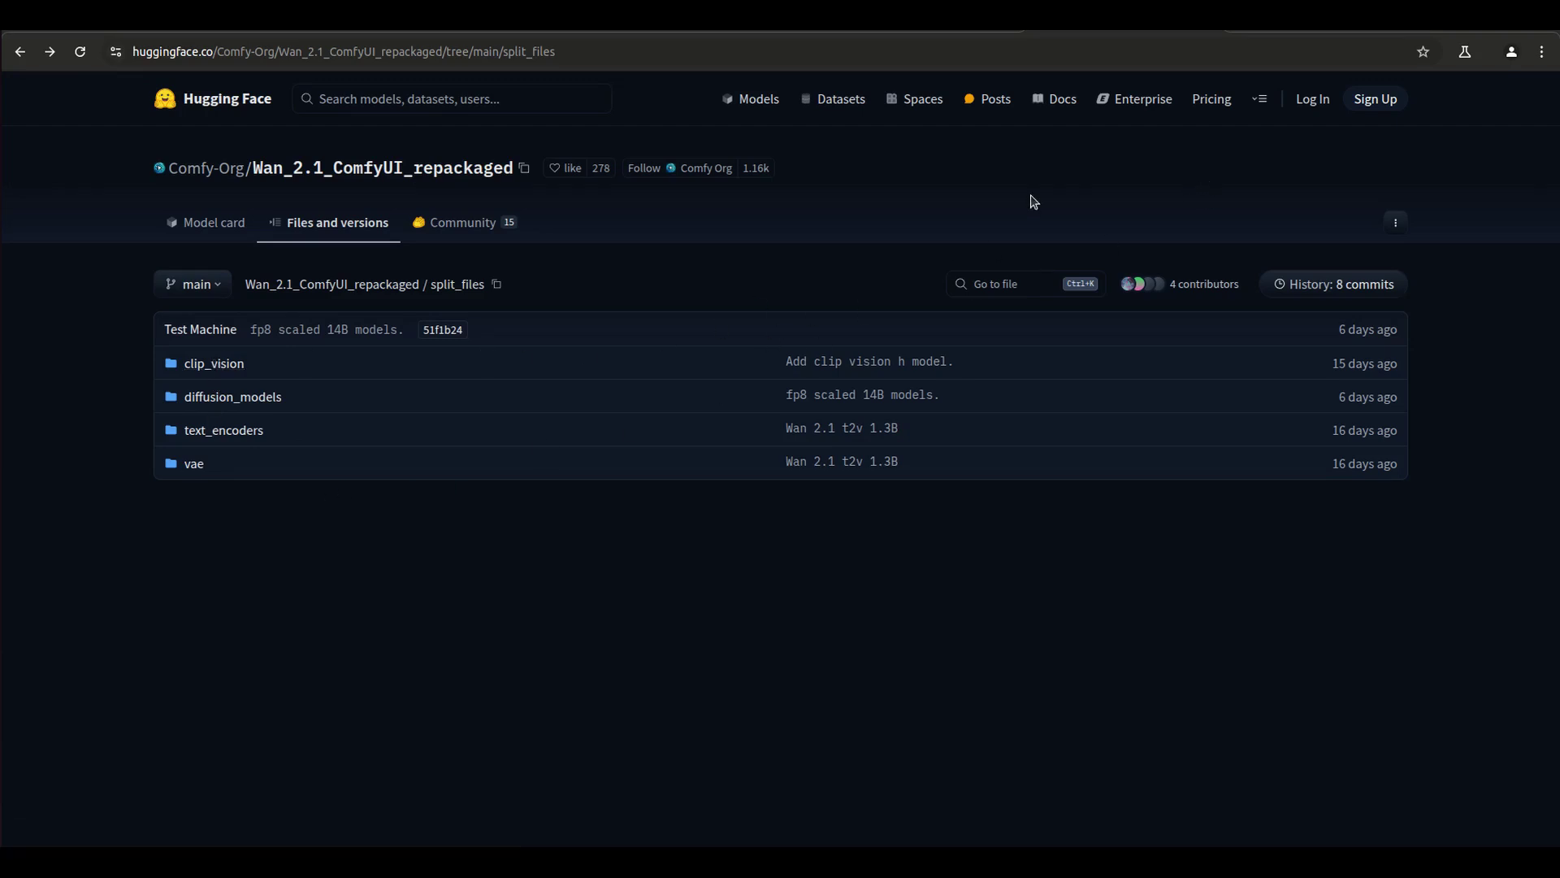
left_click(1265, 30)
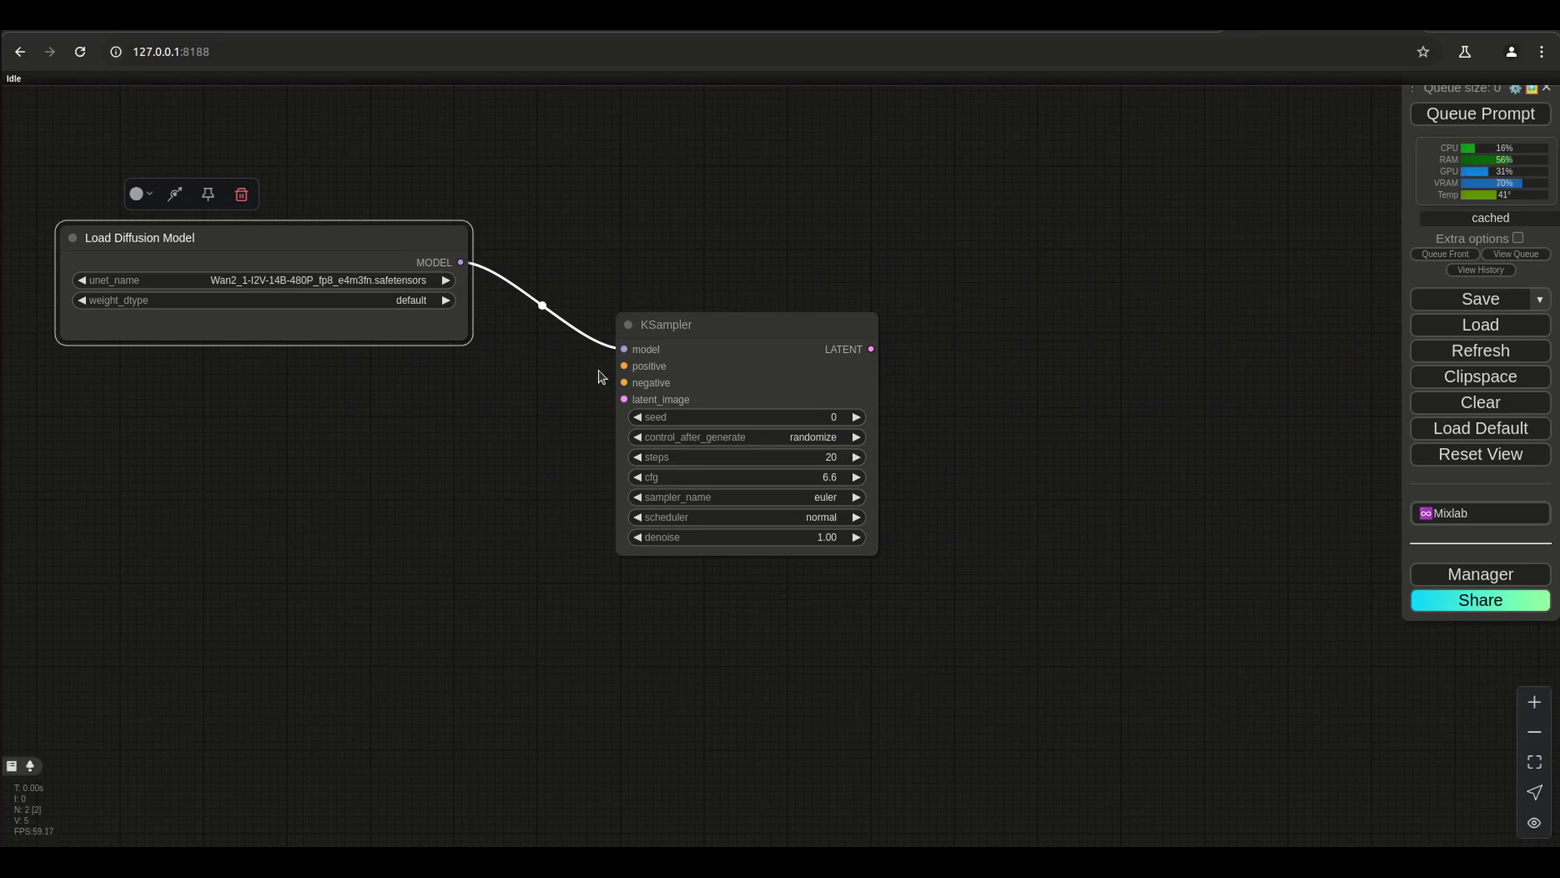
- Add two CLIP Text Encode nodes, one feeding the KSampler's positive input and one feeding its negative input
left_click_drag(623, 366, 513, 485)
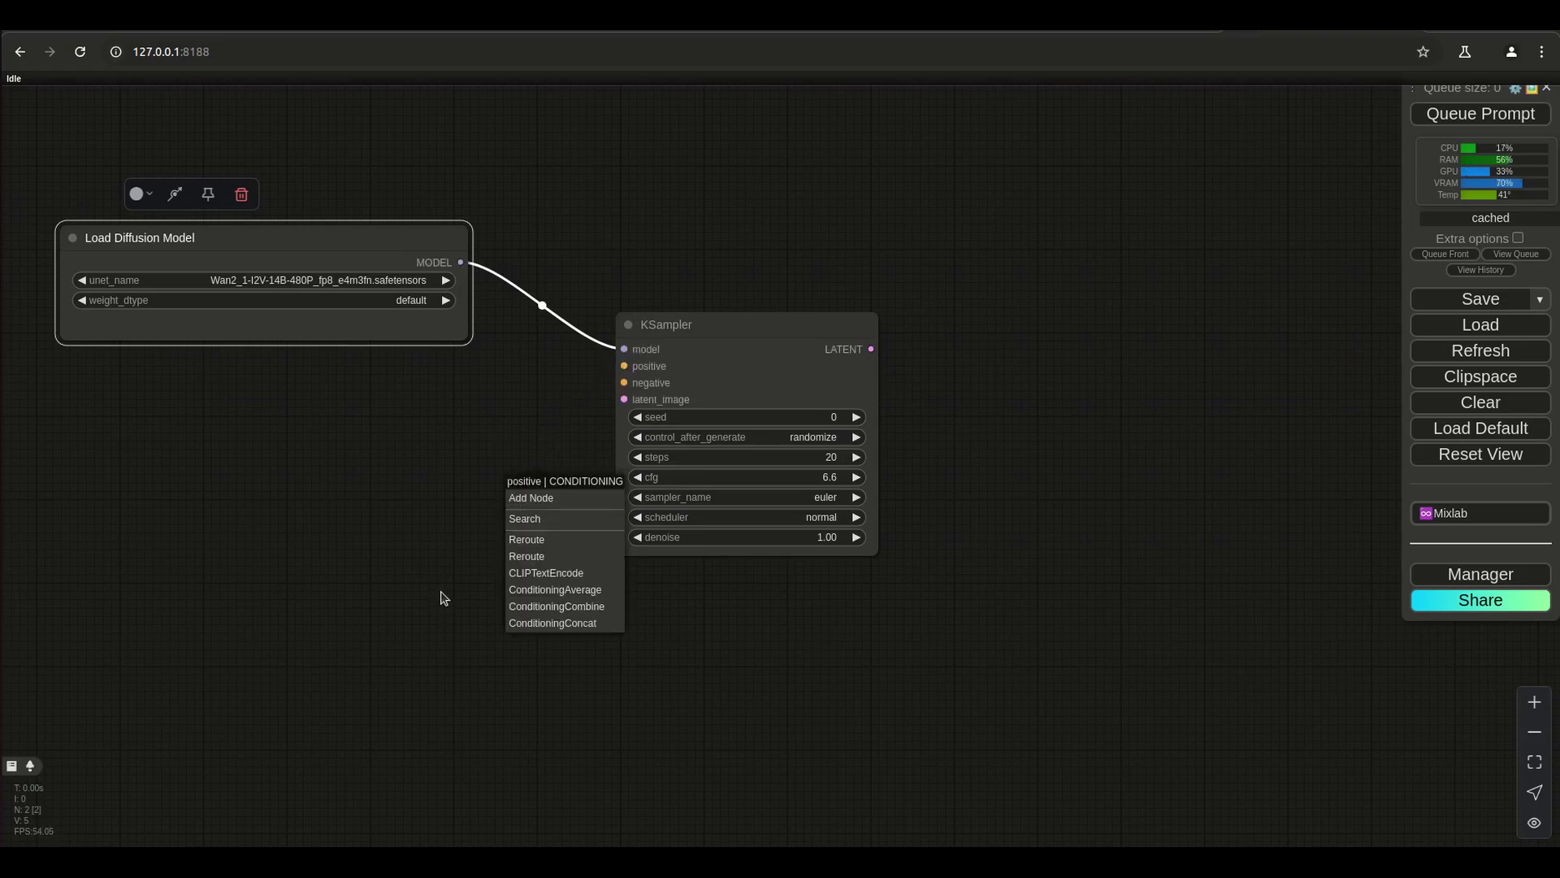
left_click(544, 575)
left_click_drag(569, 488, 211, 432)
left_click_drag(623, 382, 258, 642)
left_click(509, 776)
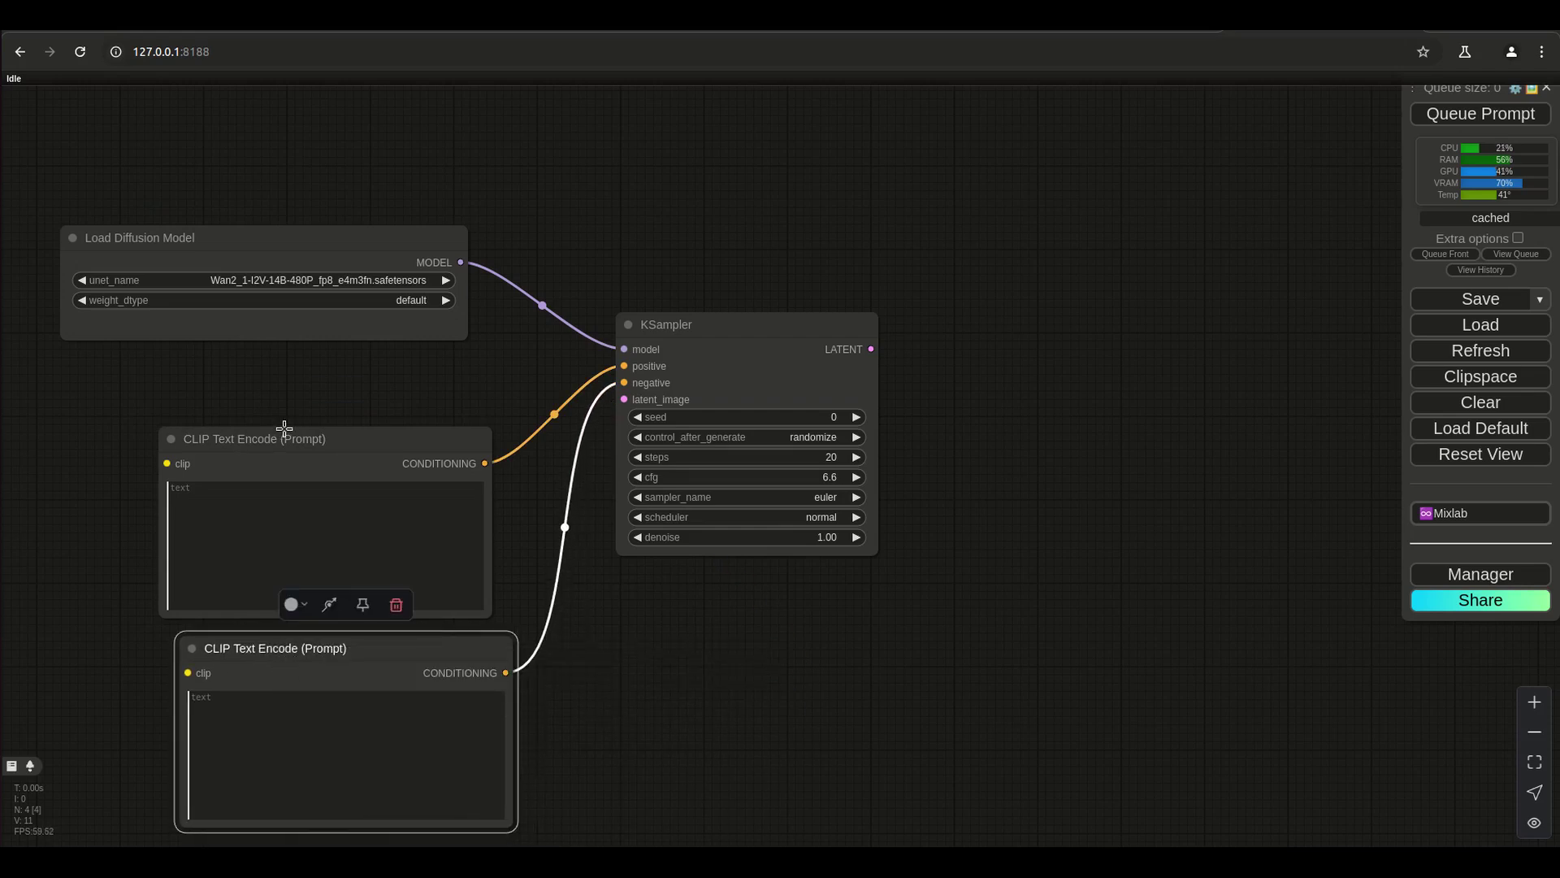
- Color the negative prompt node red and the positive prompt node green
left_click(294, 605)
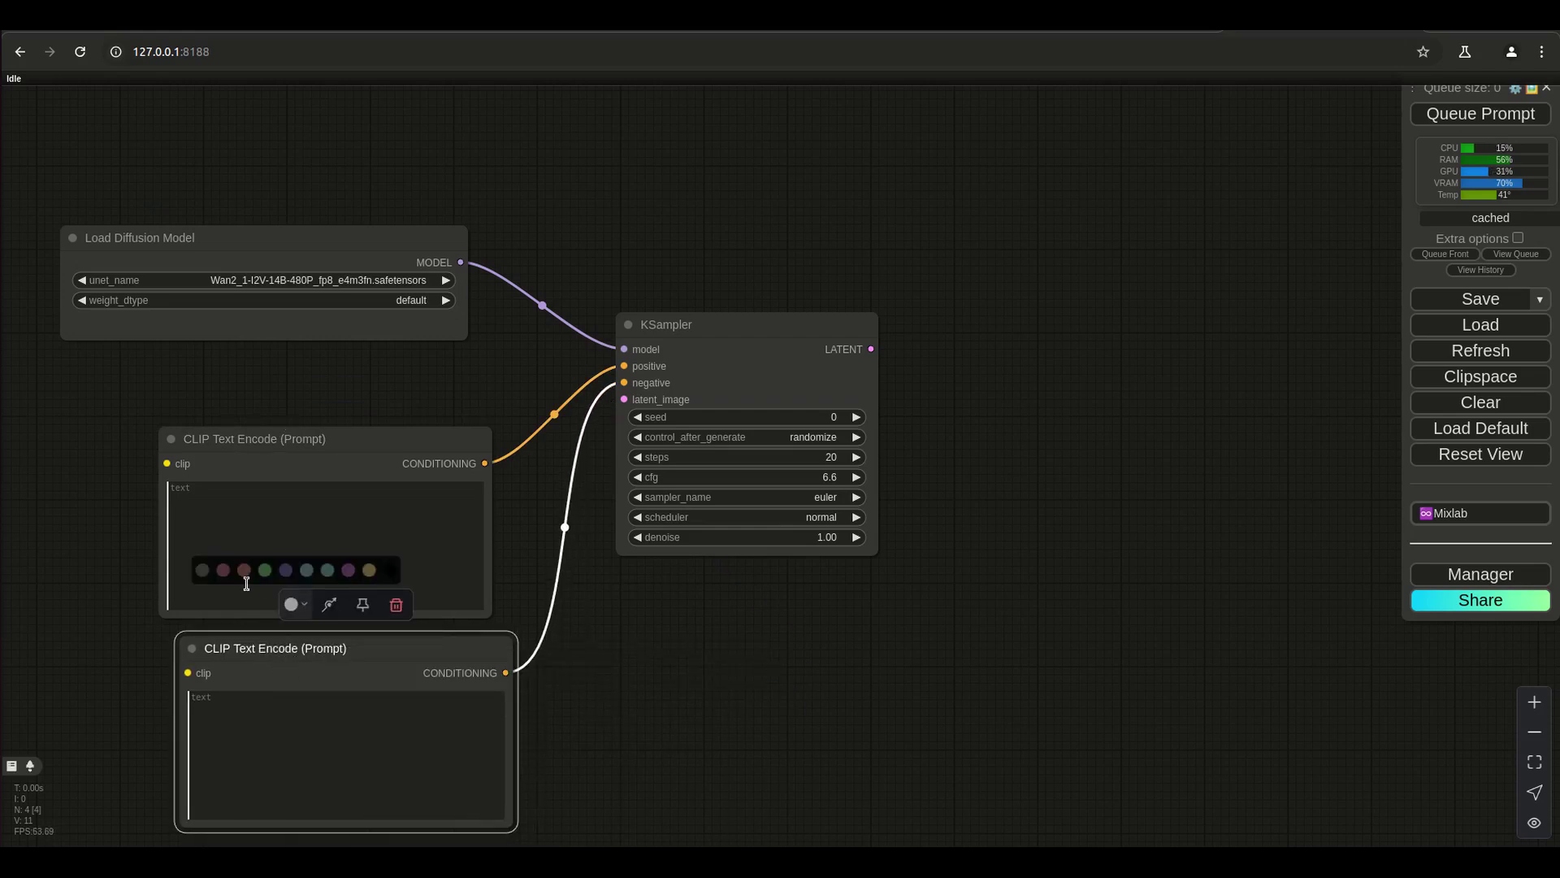
left_click(243, 571)
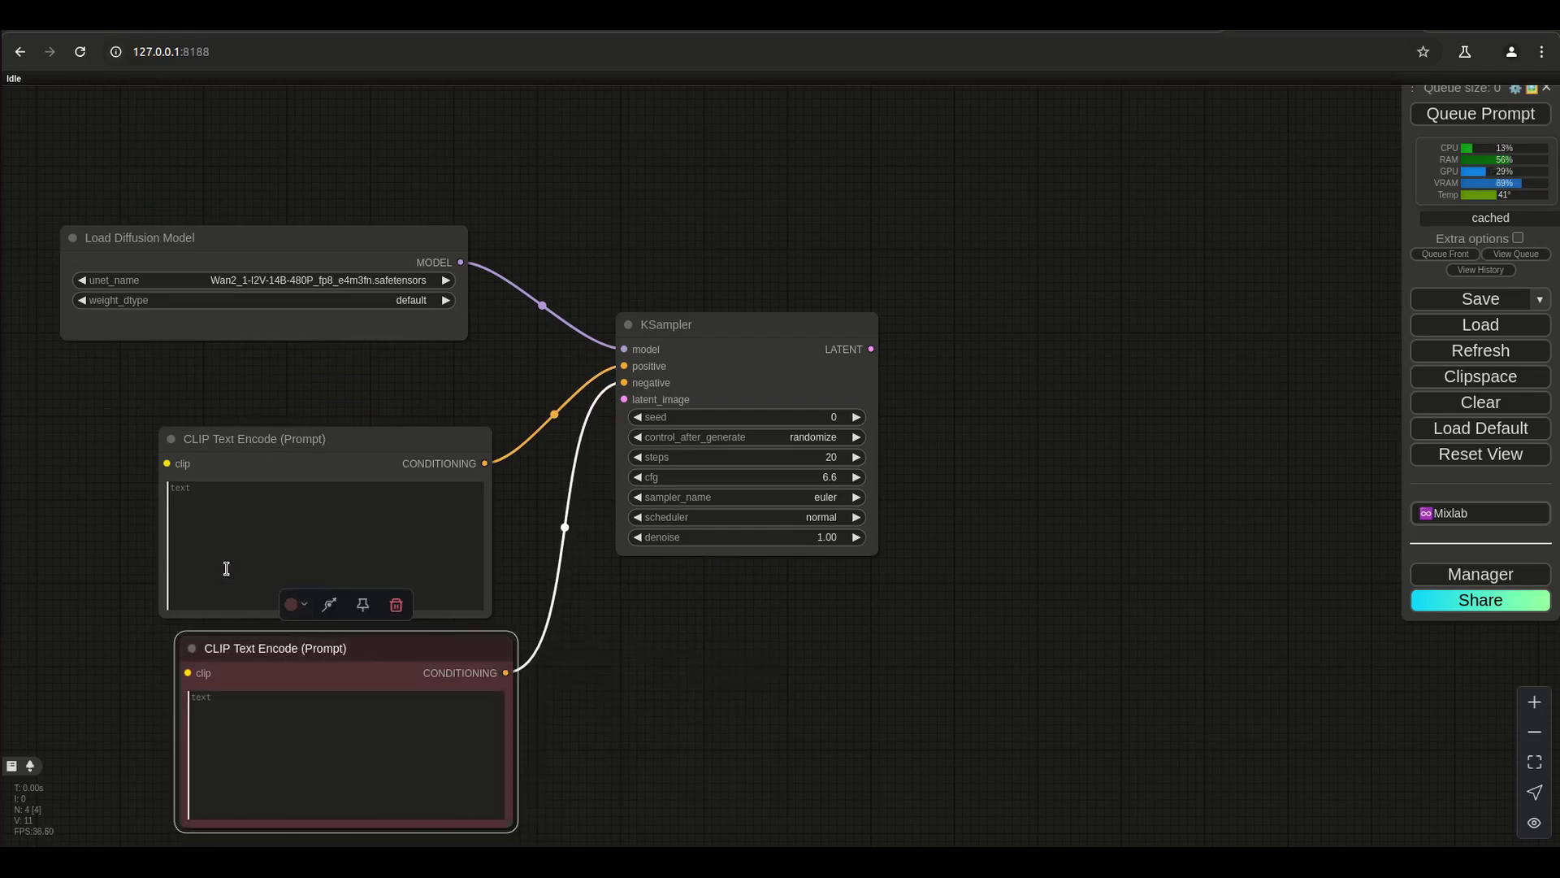
left_click(279, 439)
left_click(272, 395)
left_click(241, 362)
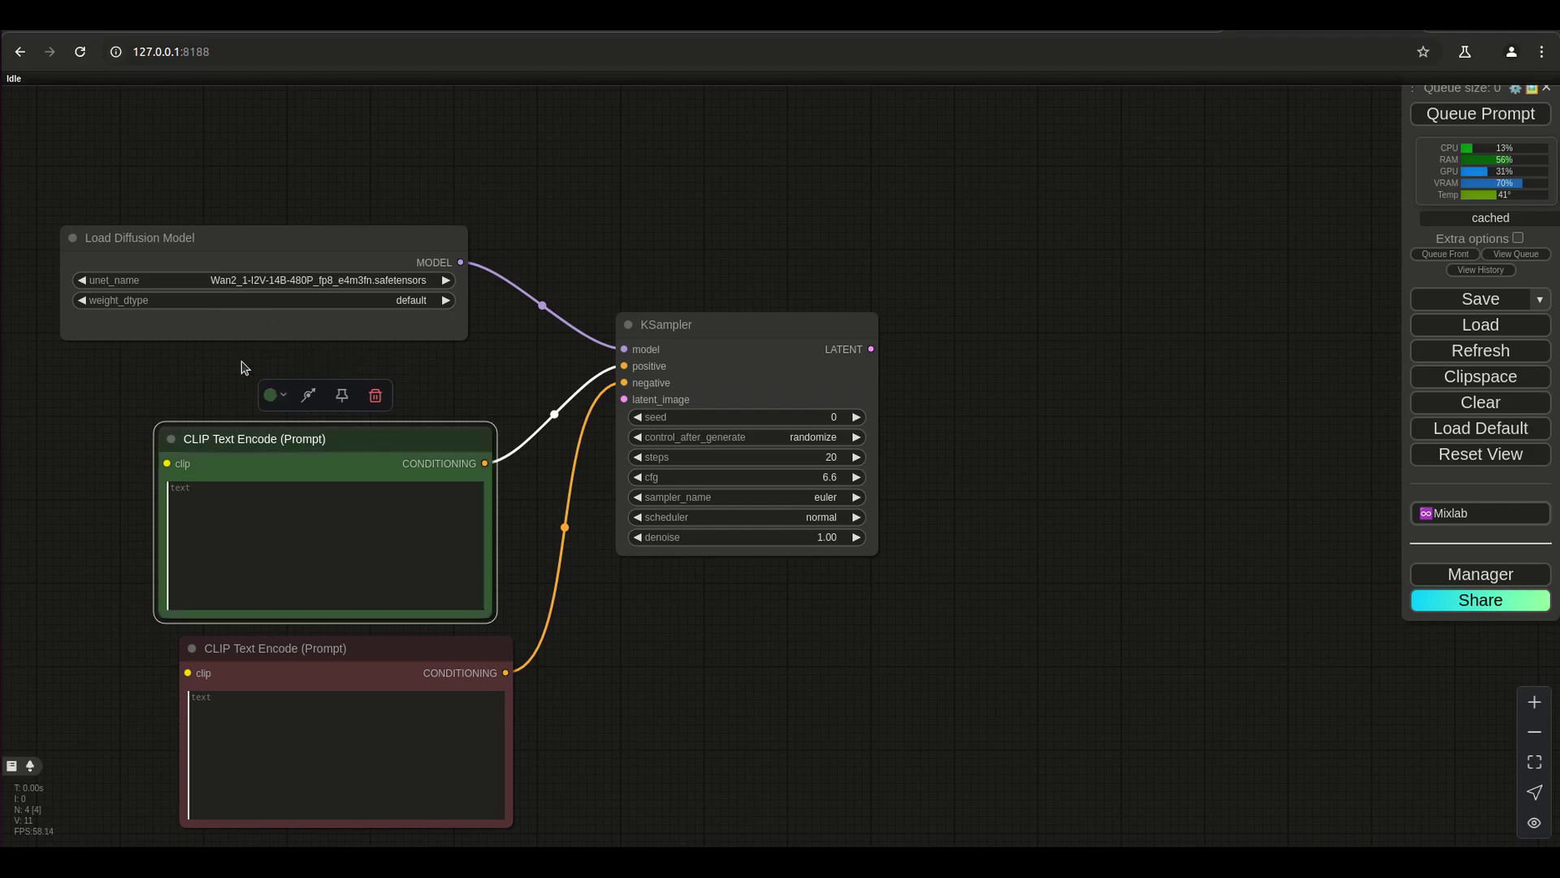
- Shift the KSampler to the right and stack the green and red prompt nodes just left of it
left_click_drag(356, 447, 406, 395)
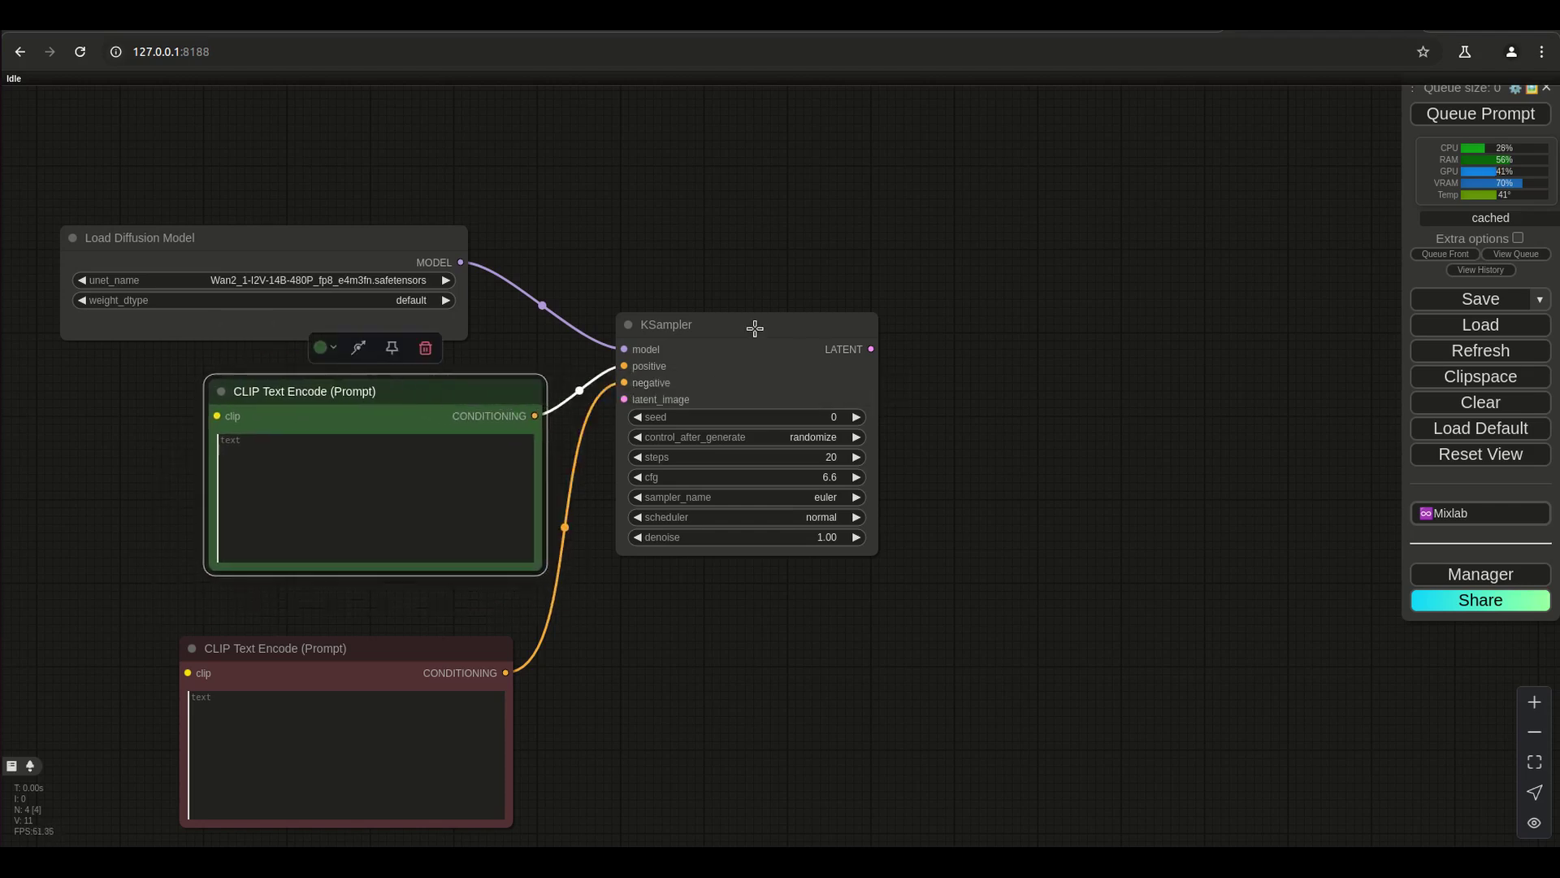
left_click_drag(755, 328, 924, 366)
left_click_drag(520, 388, 679, 407)
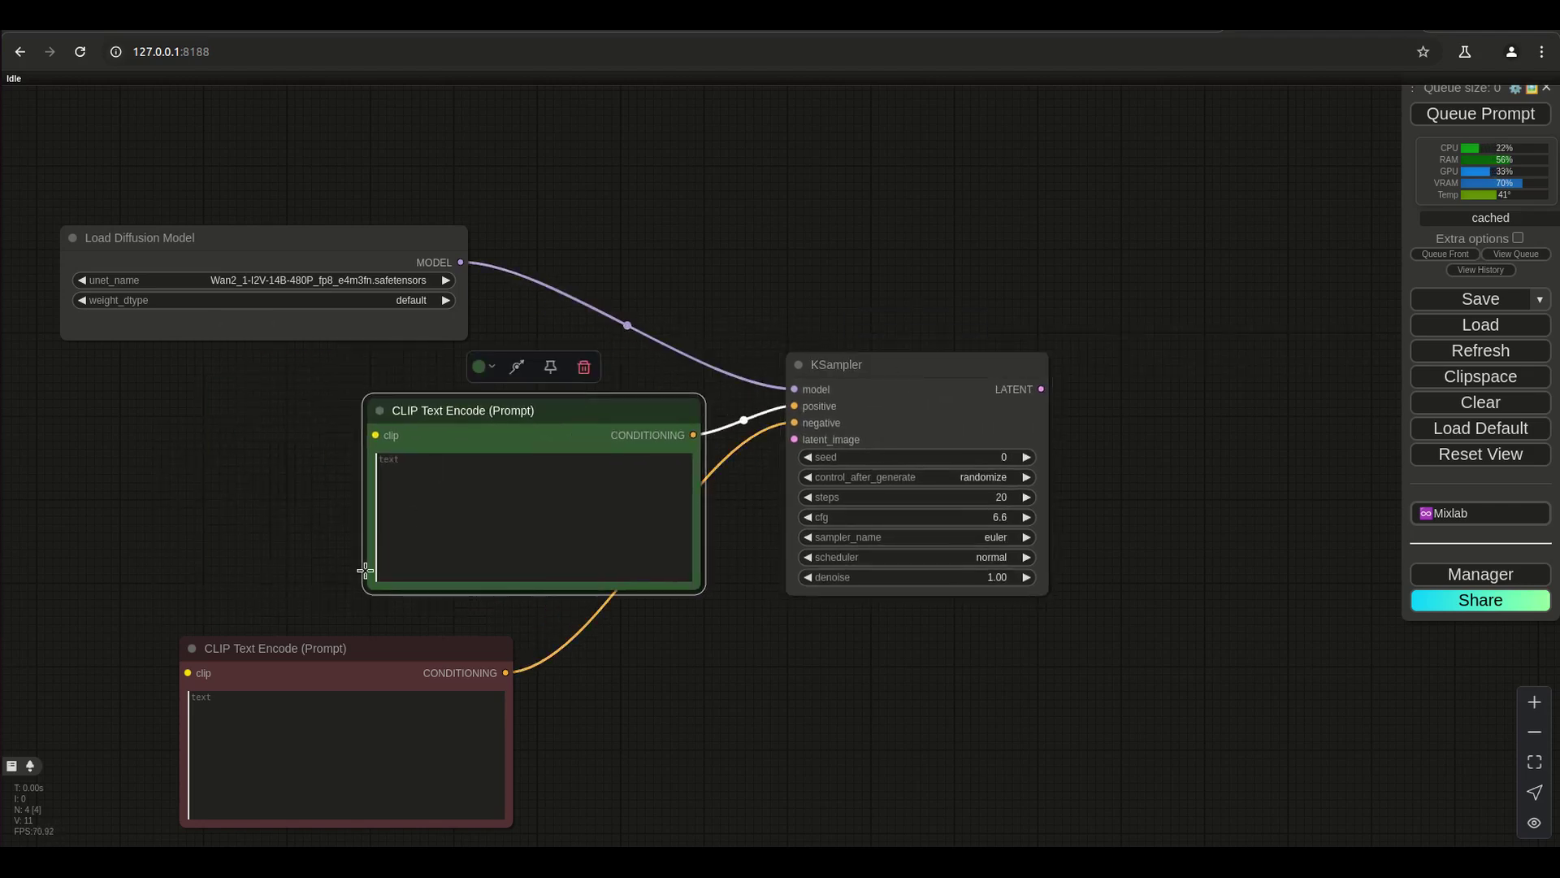
left_click_drag(348, 644, 538, 614)
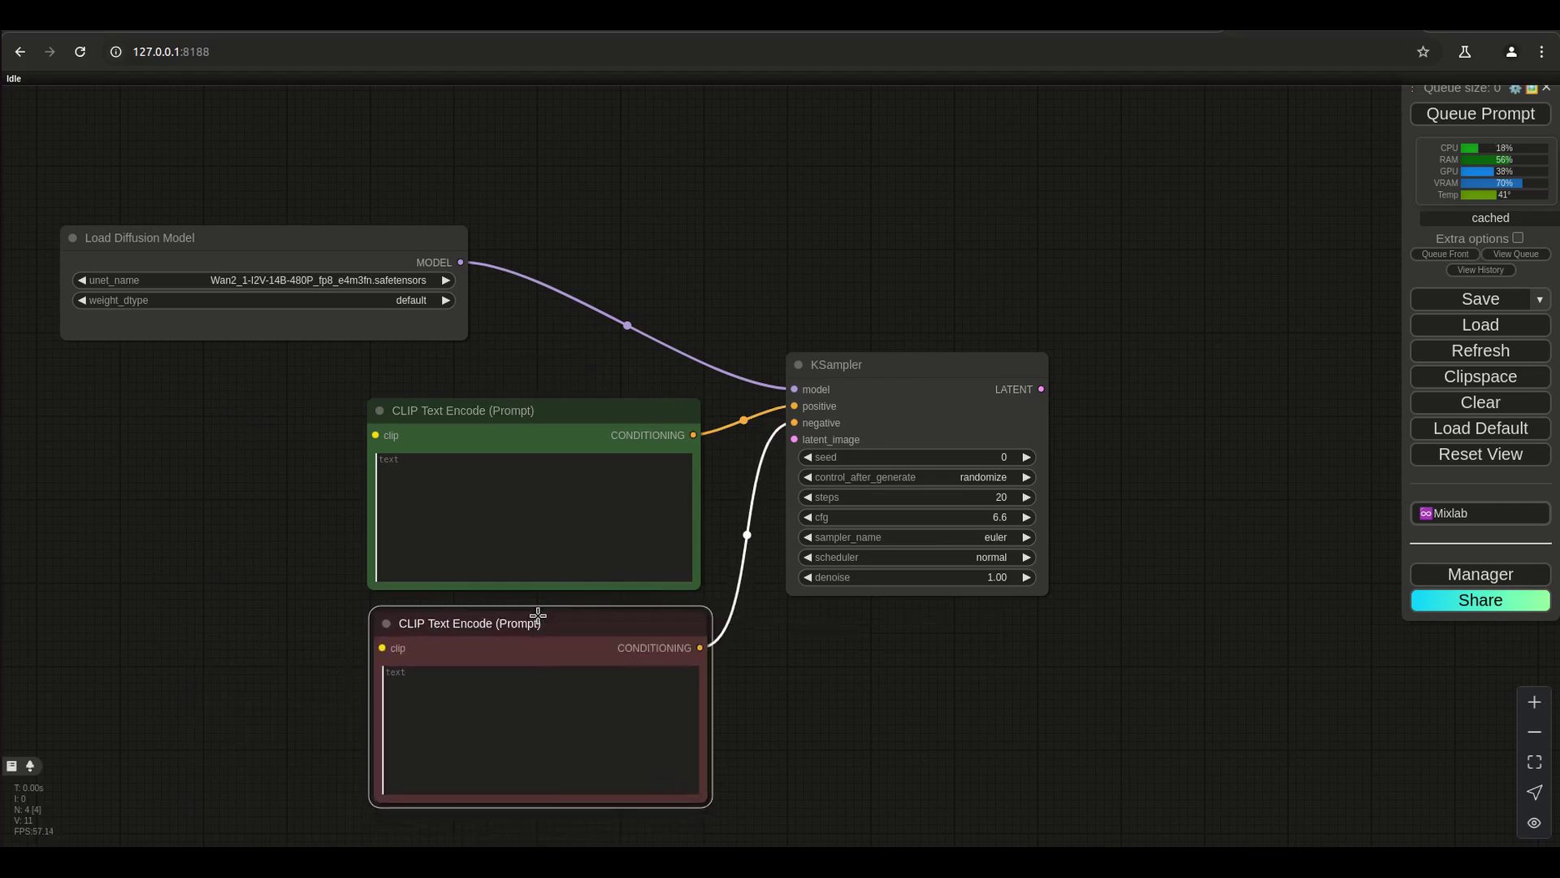
- Add a VAE Decode node fed by the KSampler's LATENT output and place it beside the sampler
scroll(292, 435, "down", 2)
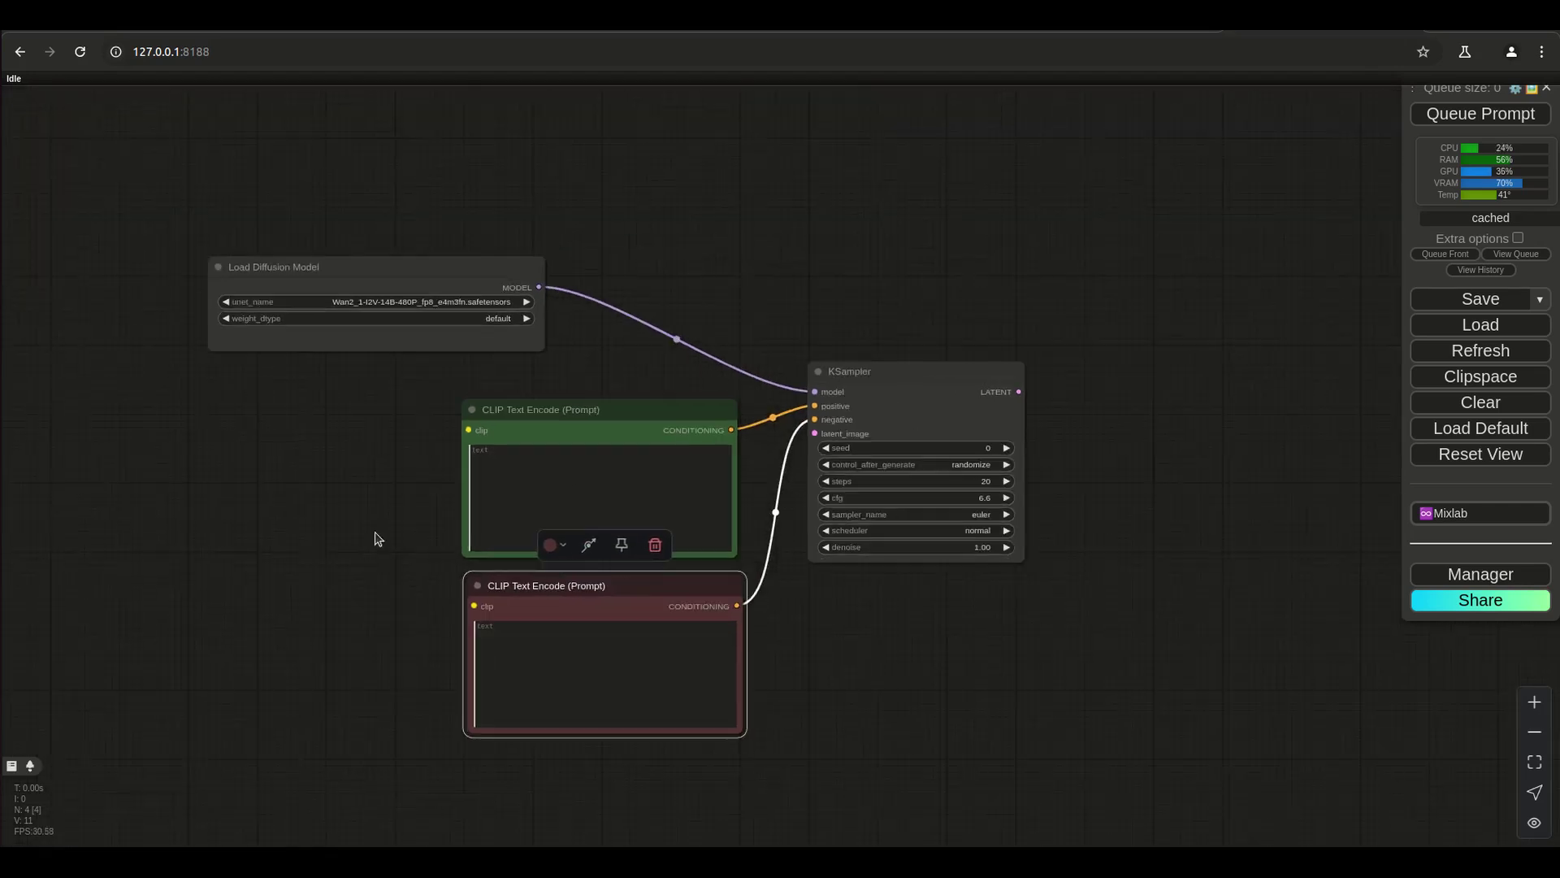
scroll(366, 549, "up", 3)
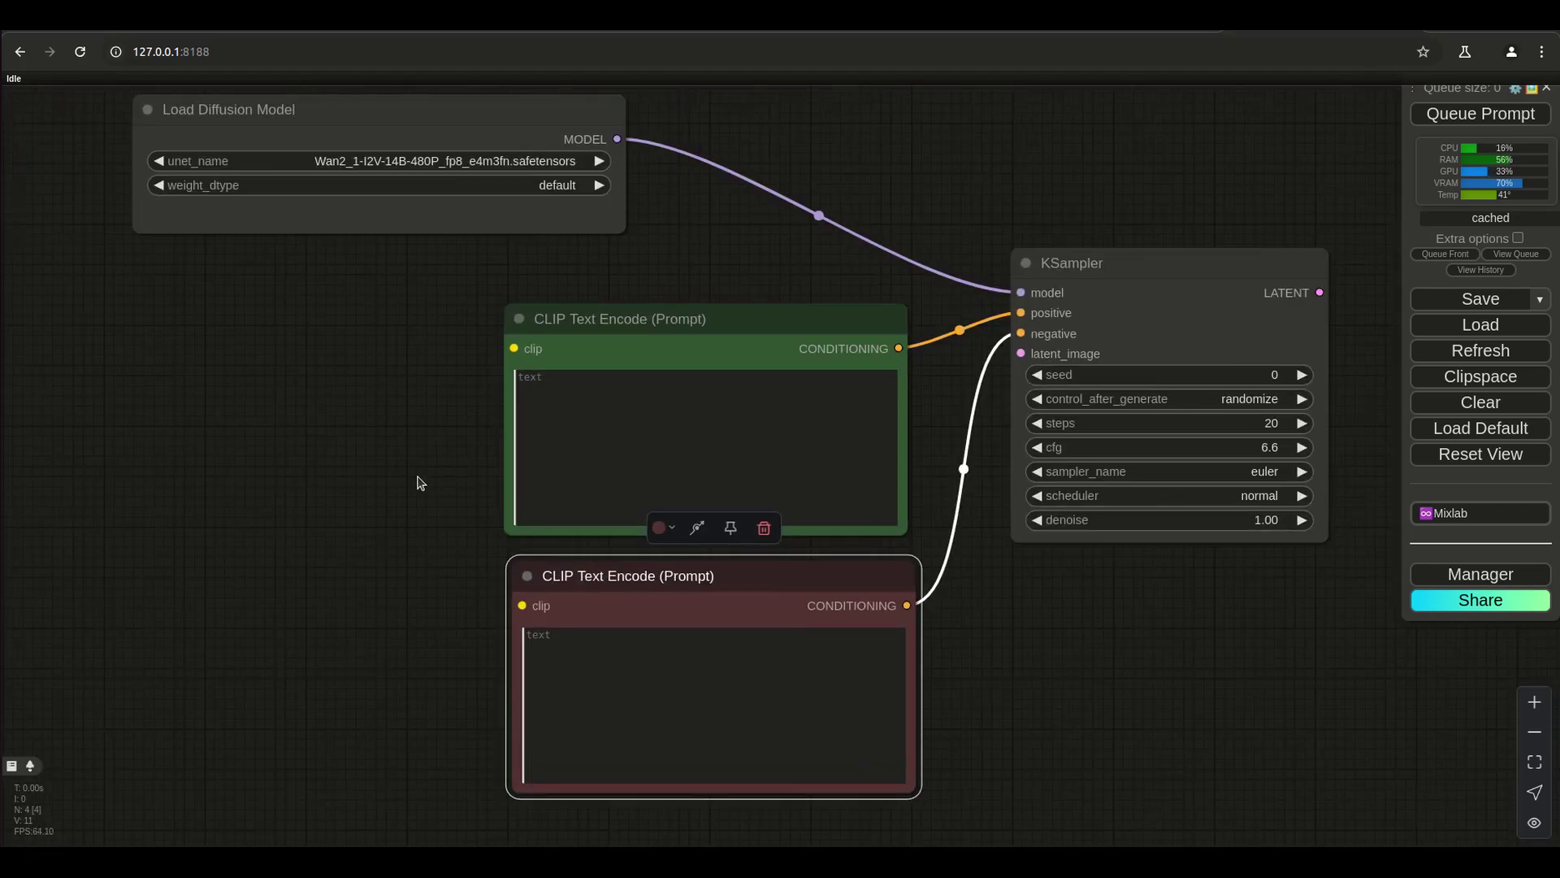
left_click_drag(1173, 222, 1055, 227)
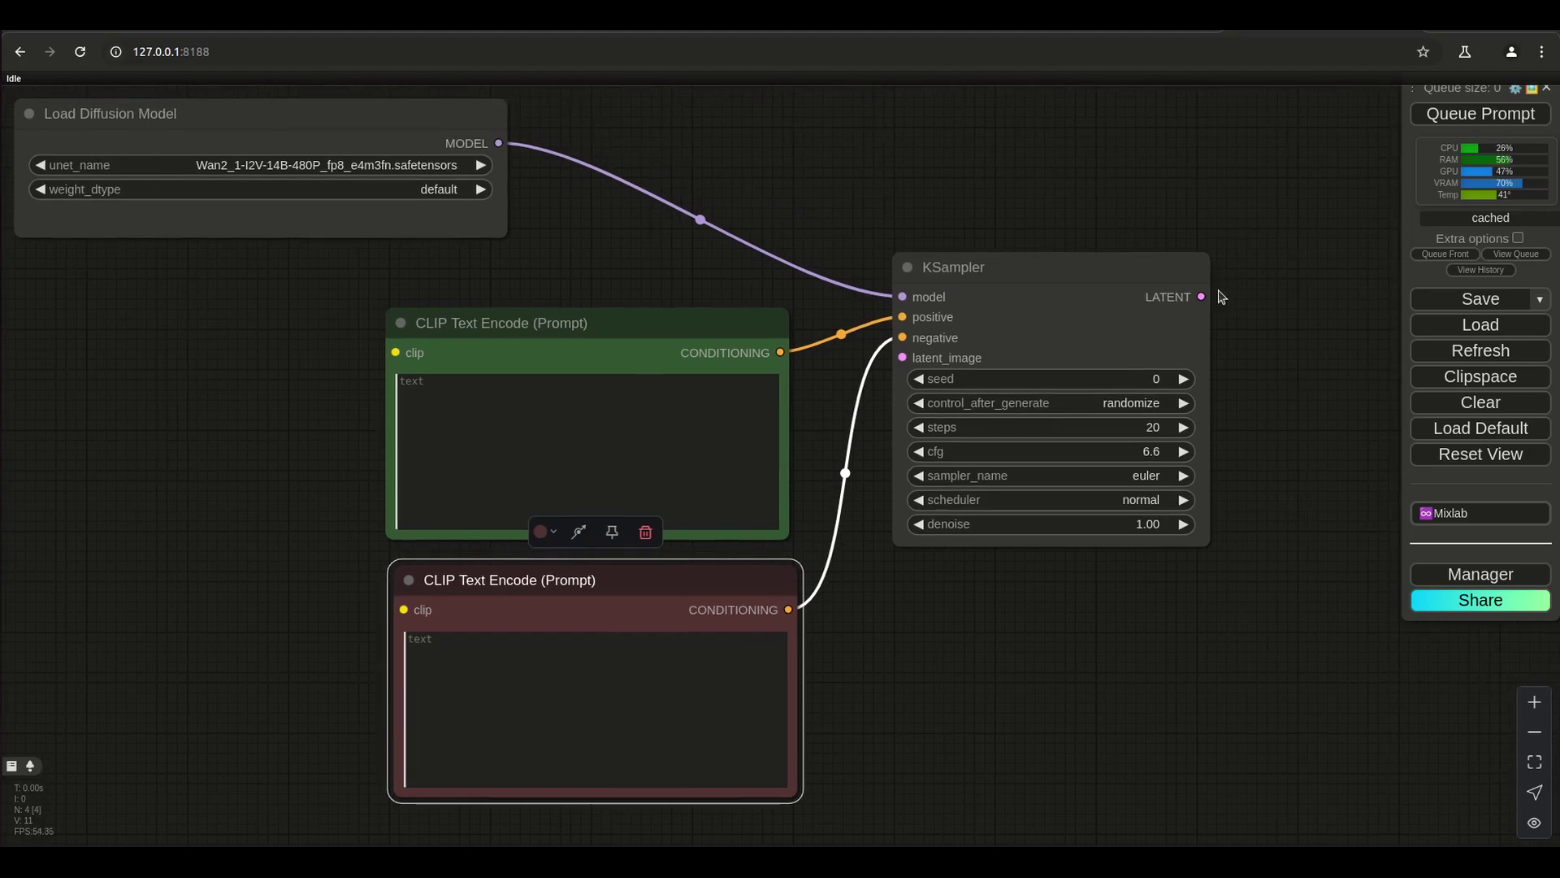
left_click_drag(1201, 296, 1343, 327)
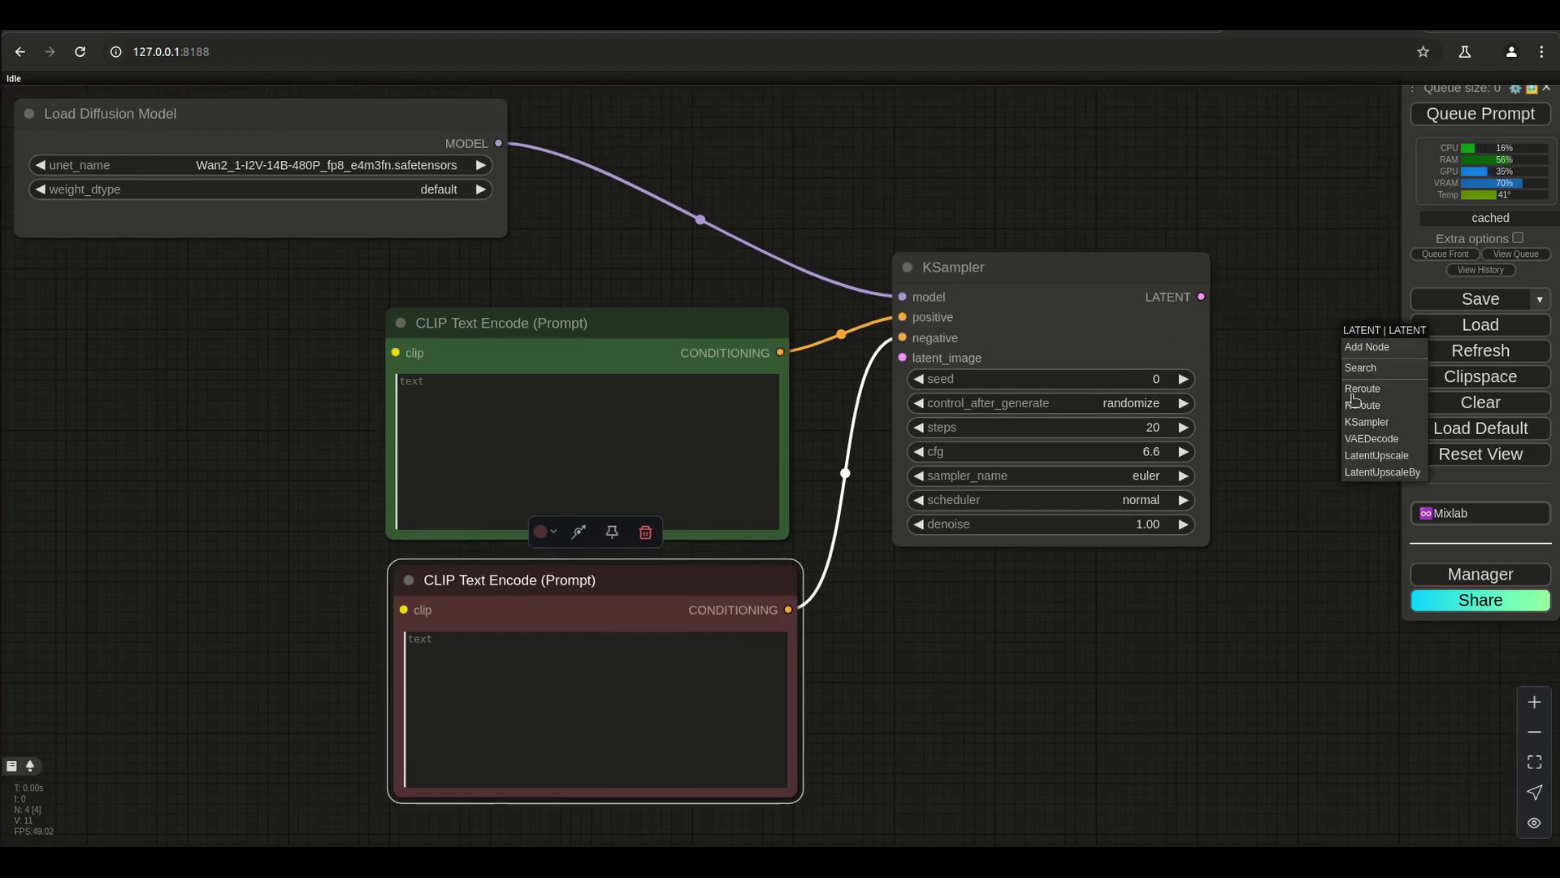
left_click(1369, 438)
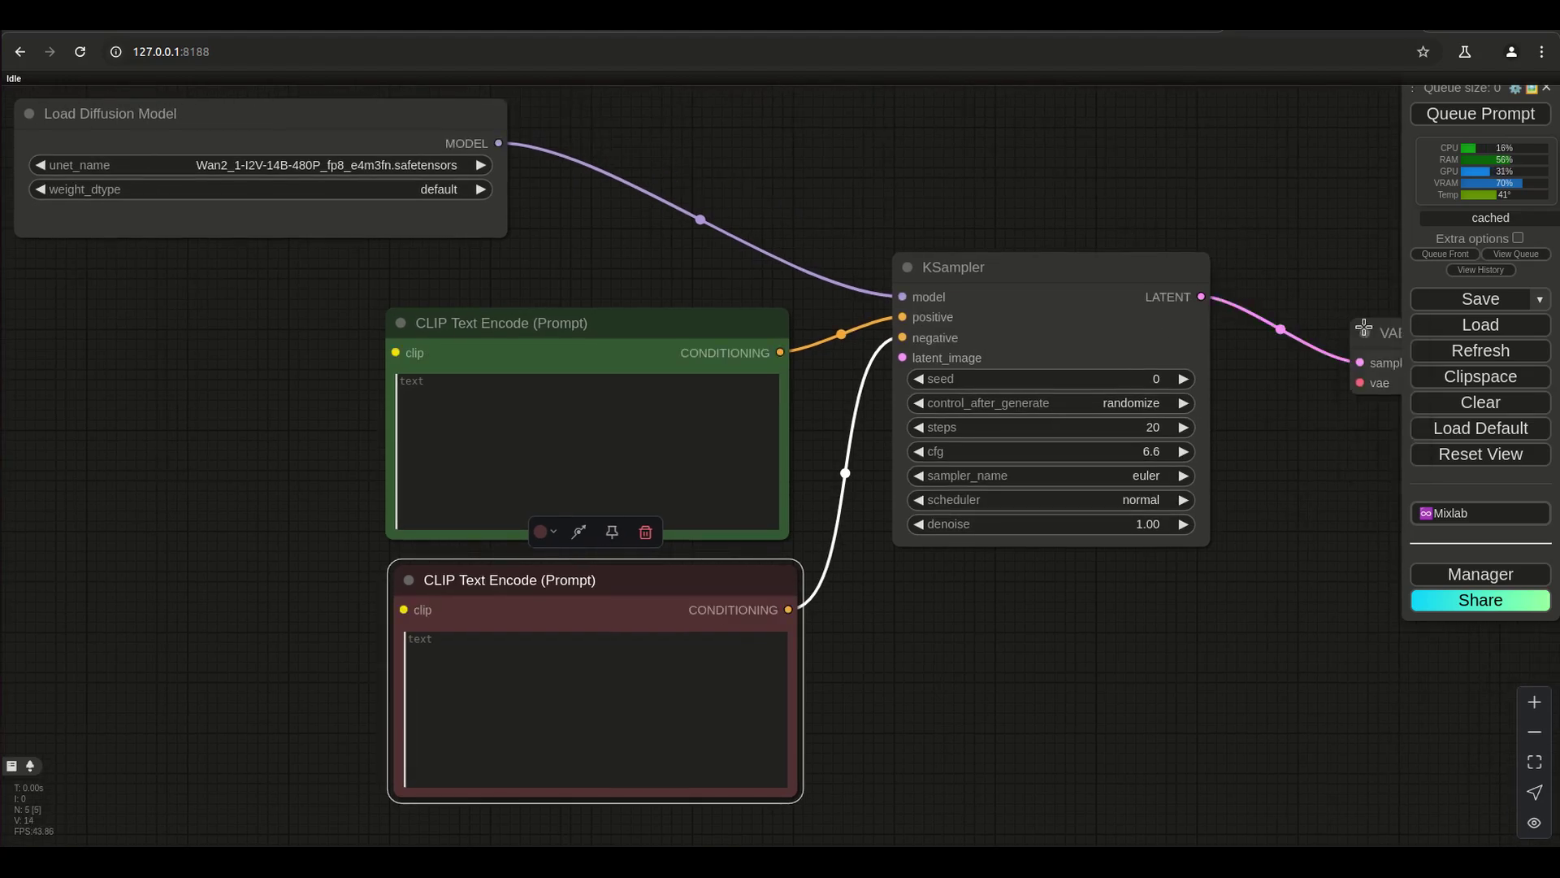
left_click_drag(1363, 328, 1315, 307)
- Add a Load VAE node for the VAE Decode, set it to wan_2.1_vae.safetensors and place it left of the green prompt
left_click_drag(1316, 360, 143, 520)
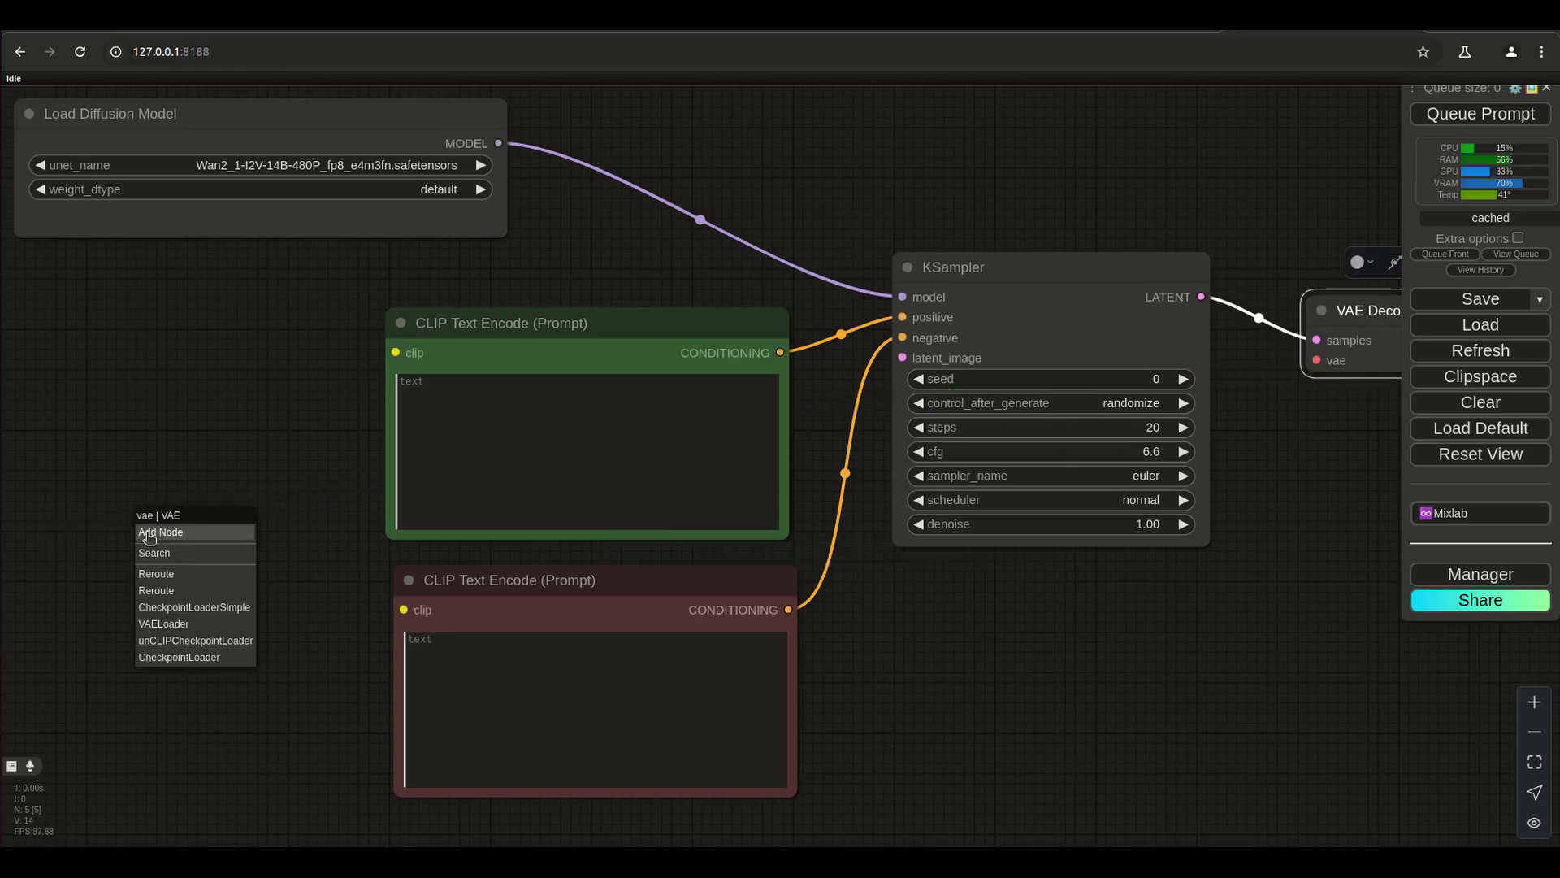
left_click(159, 631)
left_click_drag(290, 524, 176, 479)
left_click(194, 534)
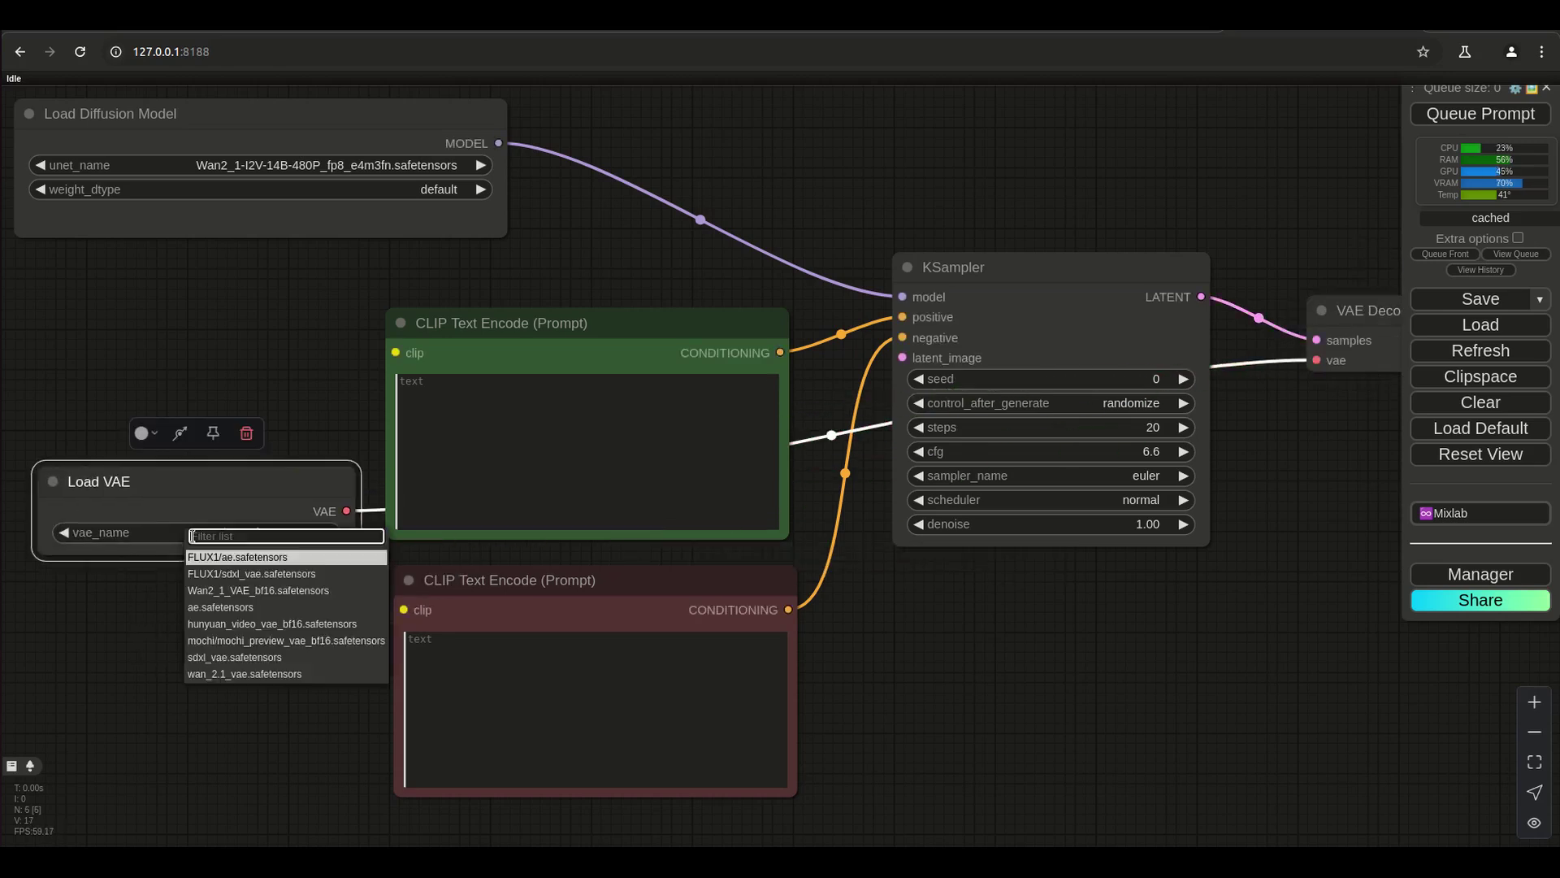
left_click(221, 674)
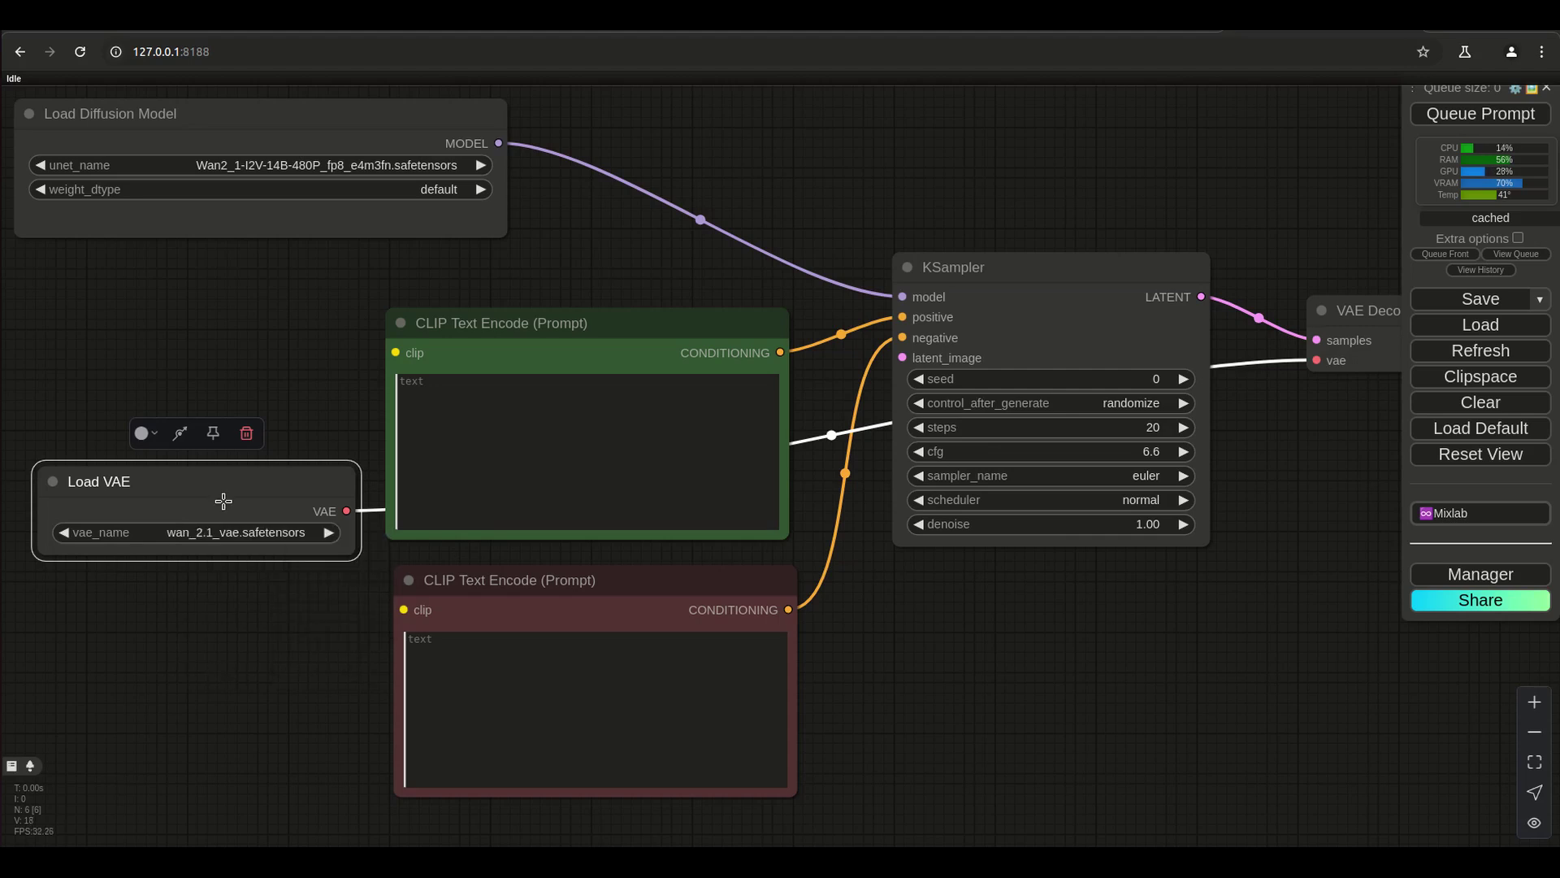
left_click_drag(231, 489, 214, 404)
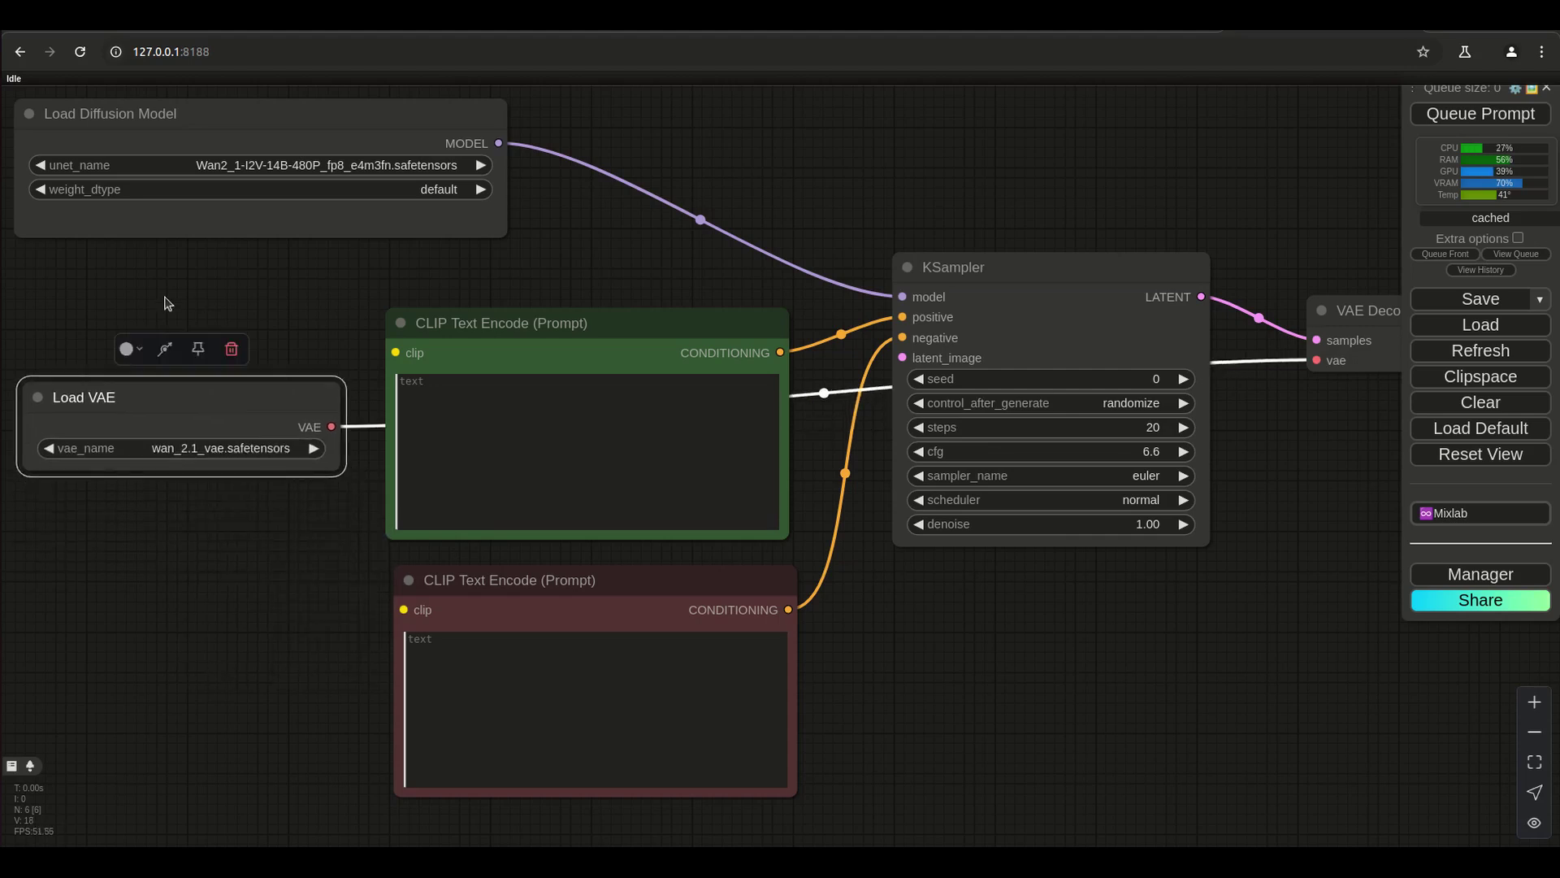
- Make room above the Load VAE node and add a CLIPLoader there, feeding the green prompt's clip input
left_click_drag(167, 303, 379, 298)
left_click_drag(491, 382, 497, 455)
left_click_drag(645, 356, 493, 324)
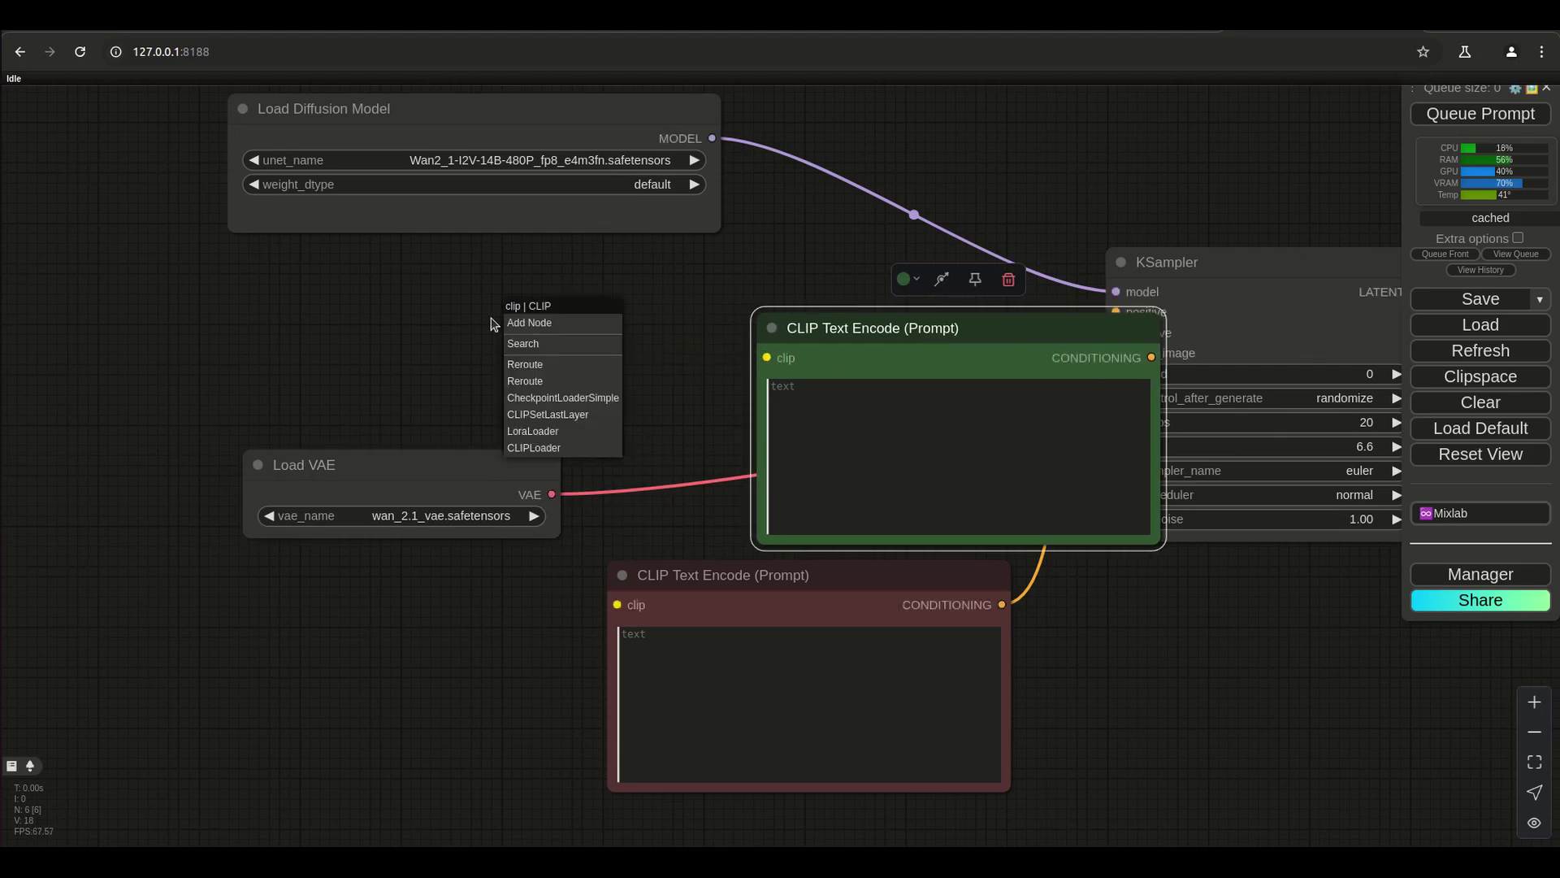
left_click(536, 448)
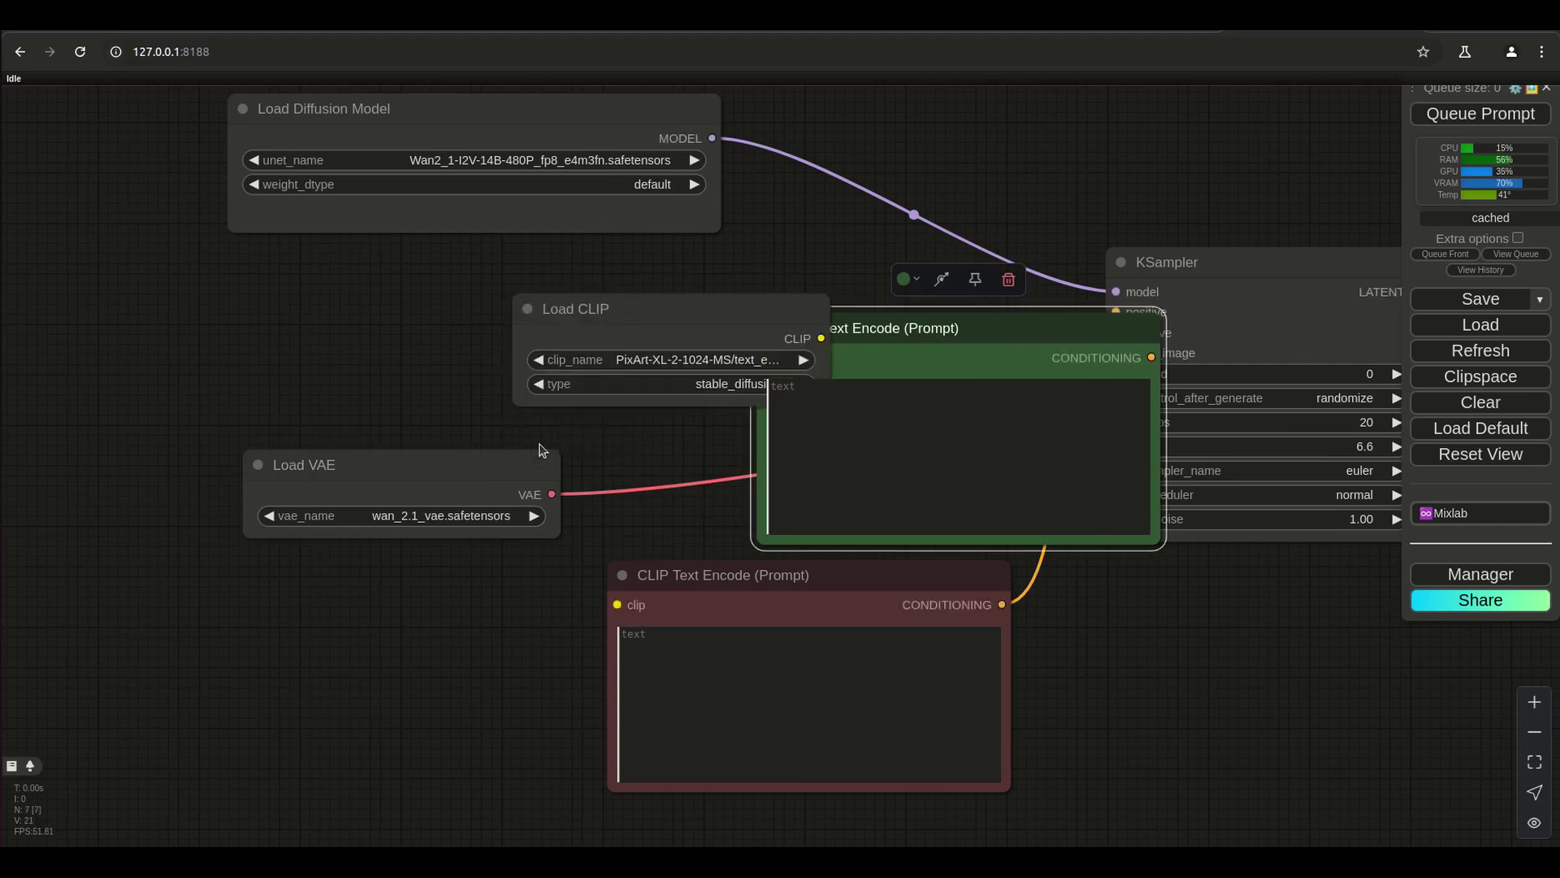
left_click_drag(646, 309, 323, 314)
- Set the Load CLIP node to umt5_xxl_fp8_e4m3fn_scaled.safetensors with type wan
left_click(367, 360)
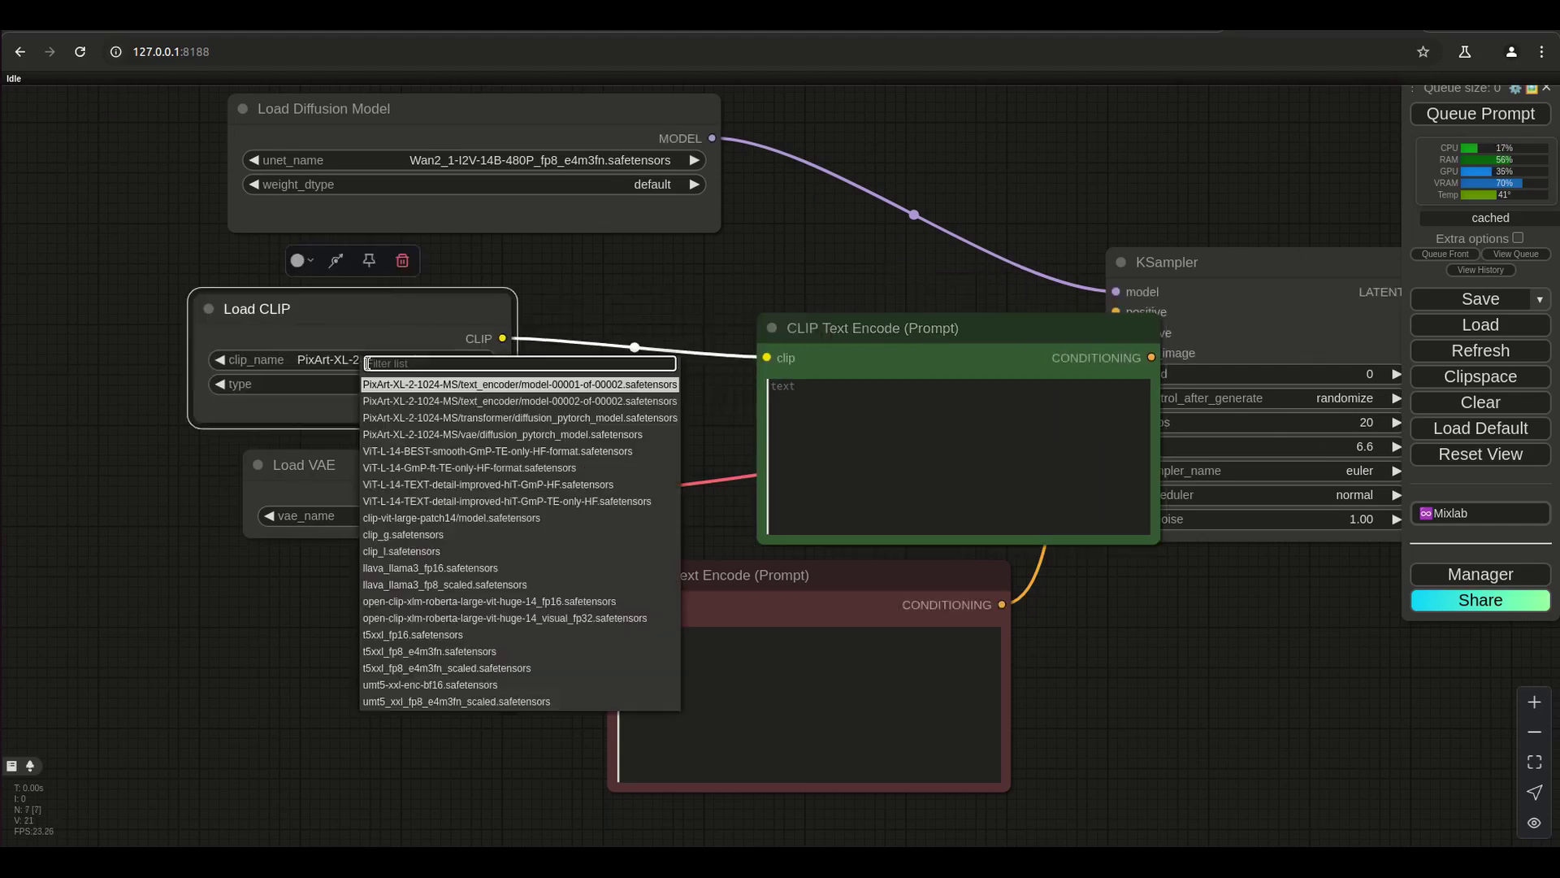
left_click(436, 702)
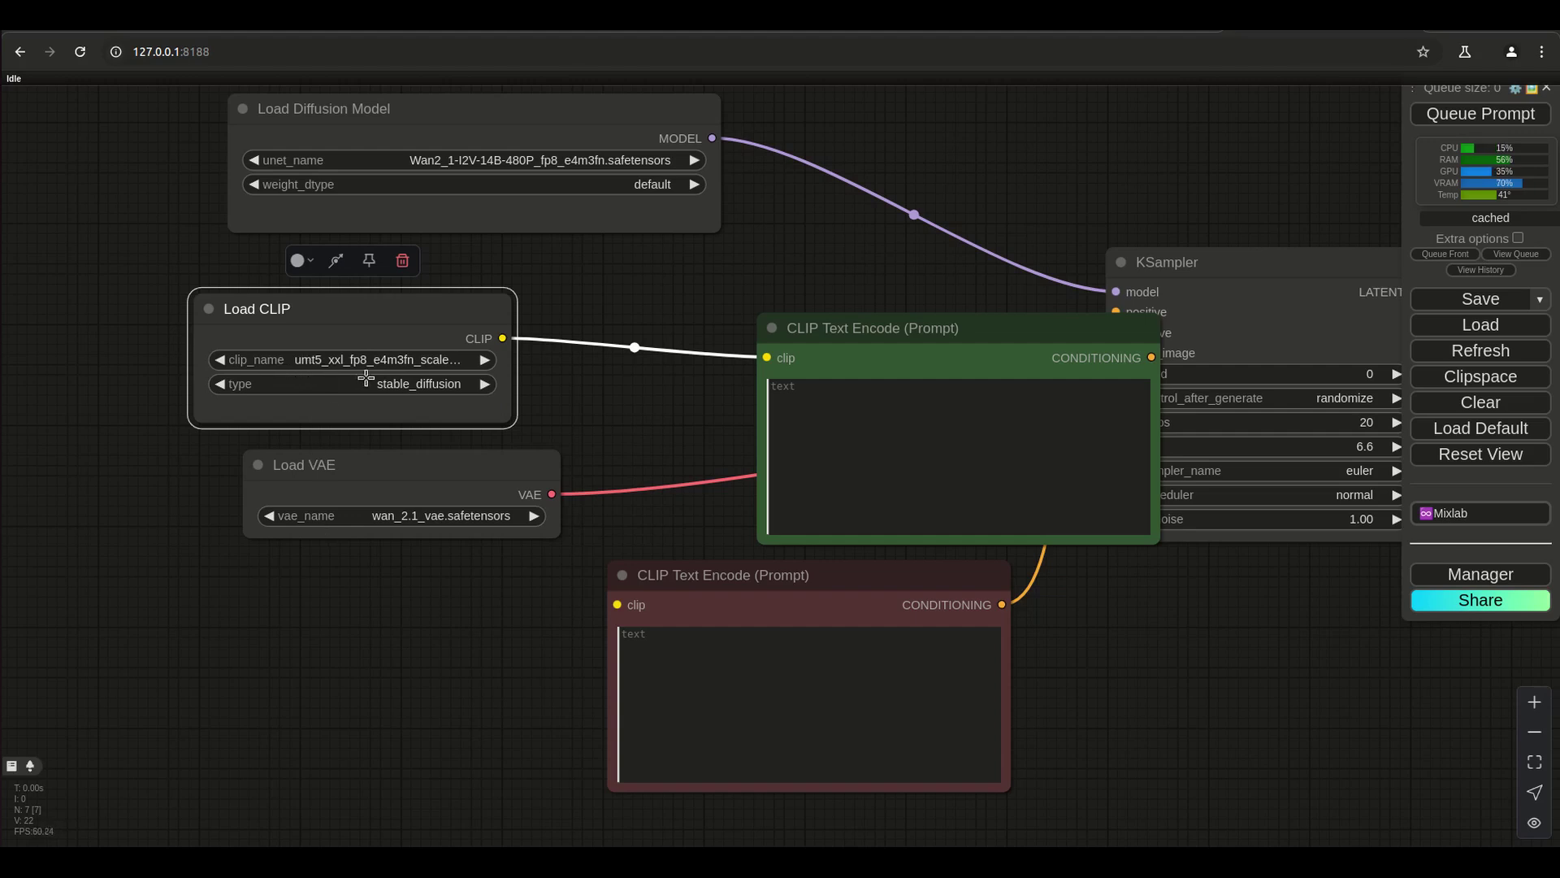
left_click_drag(400, 312, 512, 295)
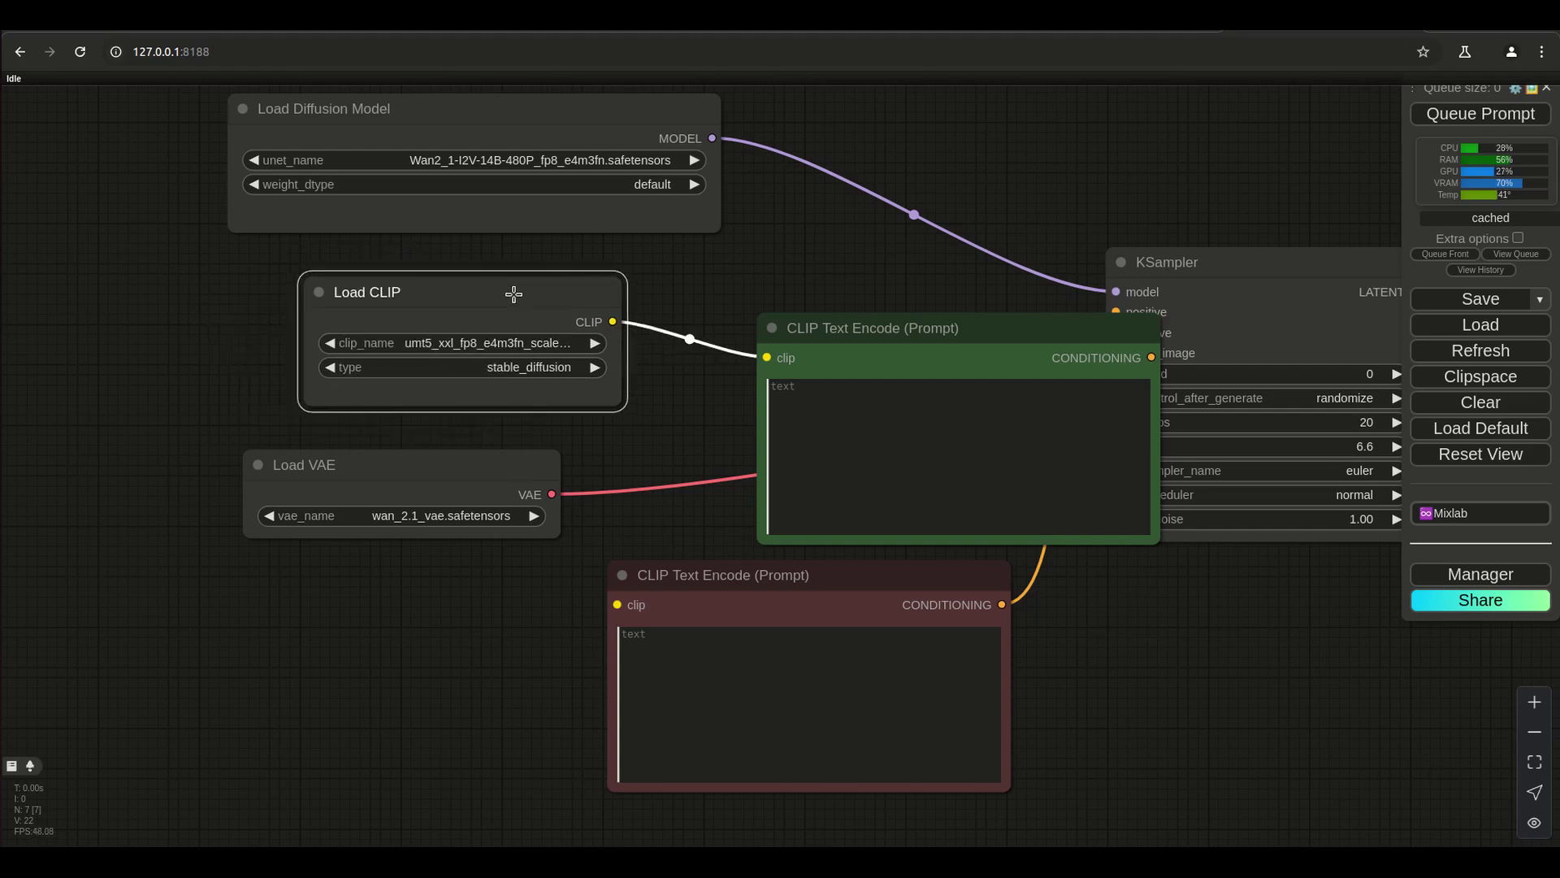
left_click(509, 365)
left_click(515, 535)
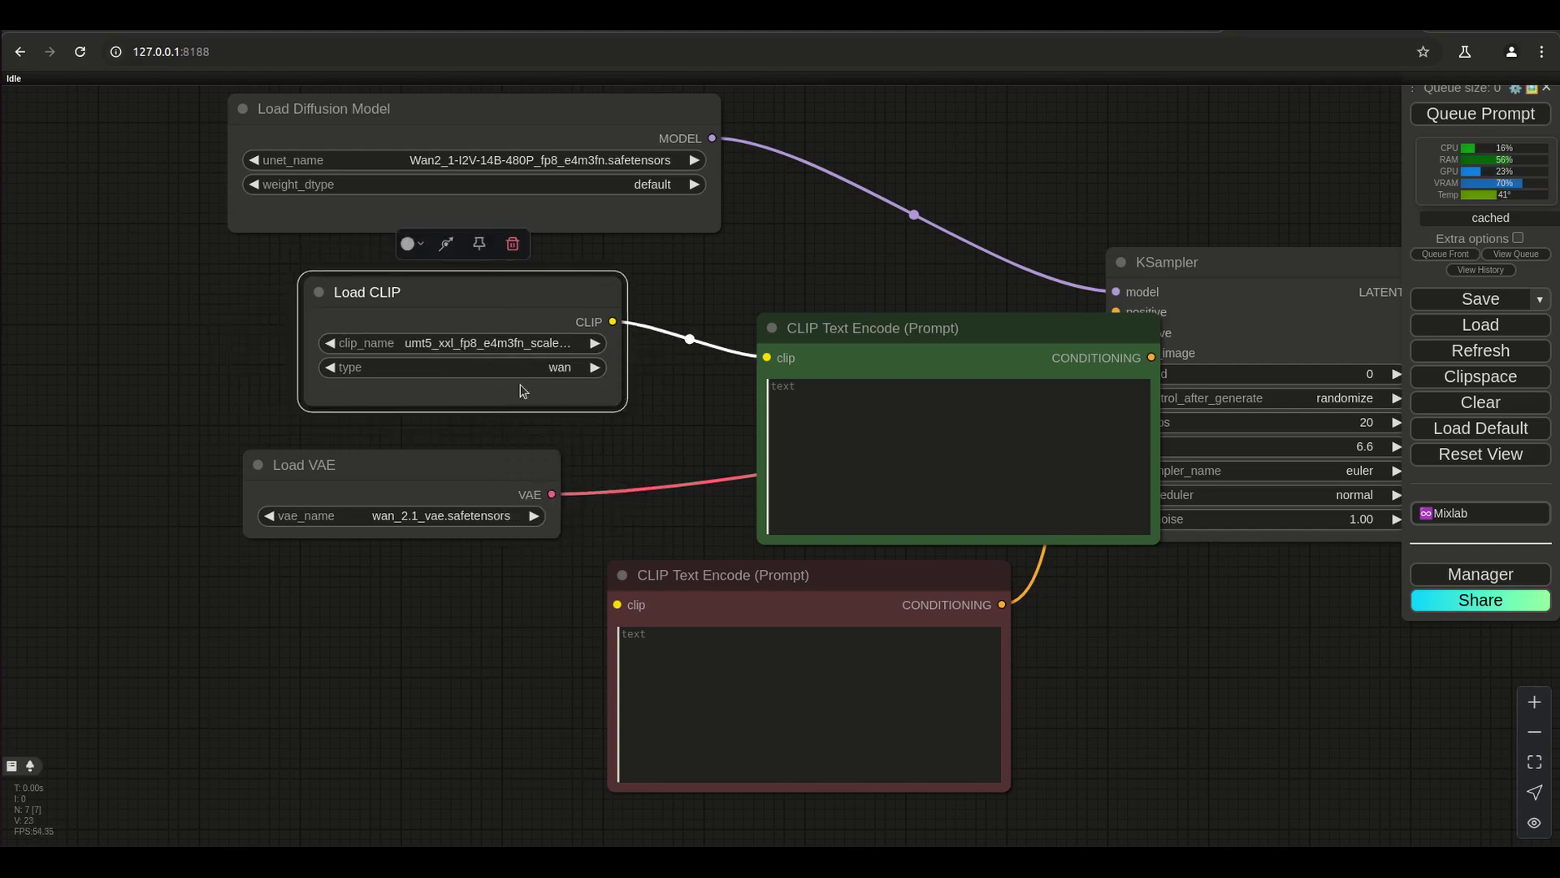
- Move the Load CLIP node left and widen it just enough to show the full clip name
left_click_drag(488, 292, 372, 284)
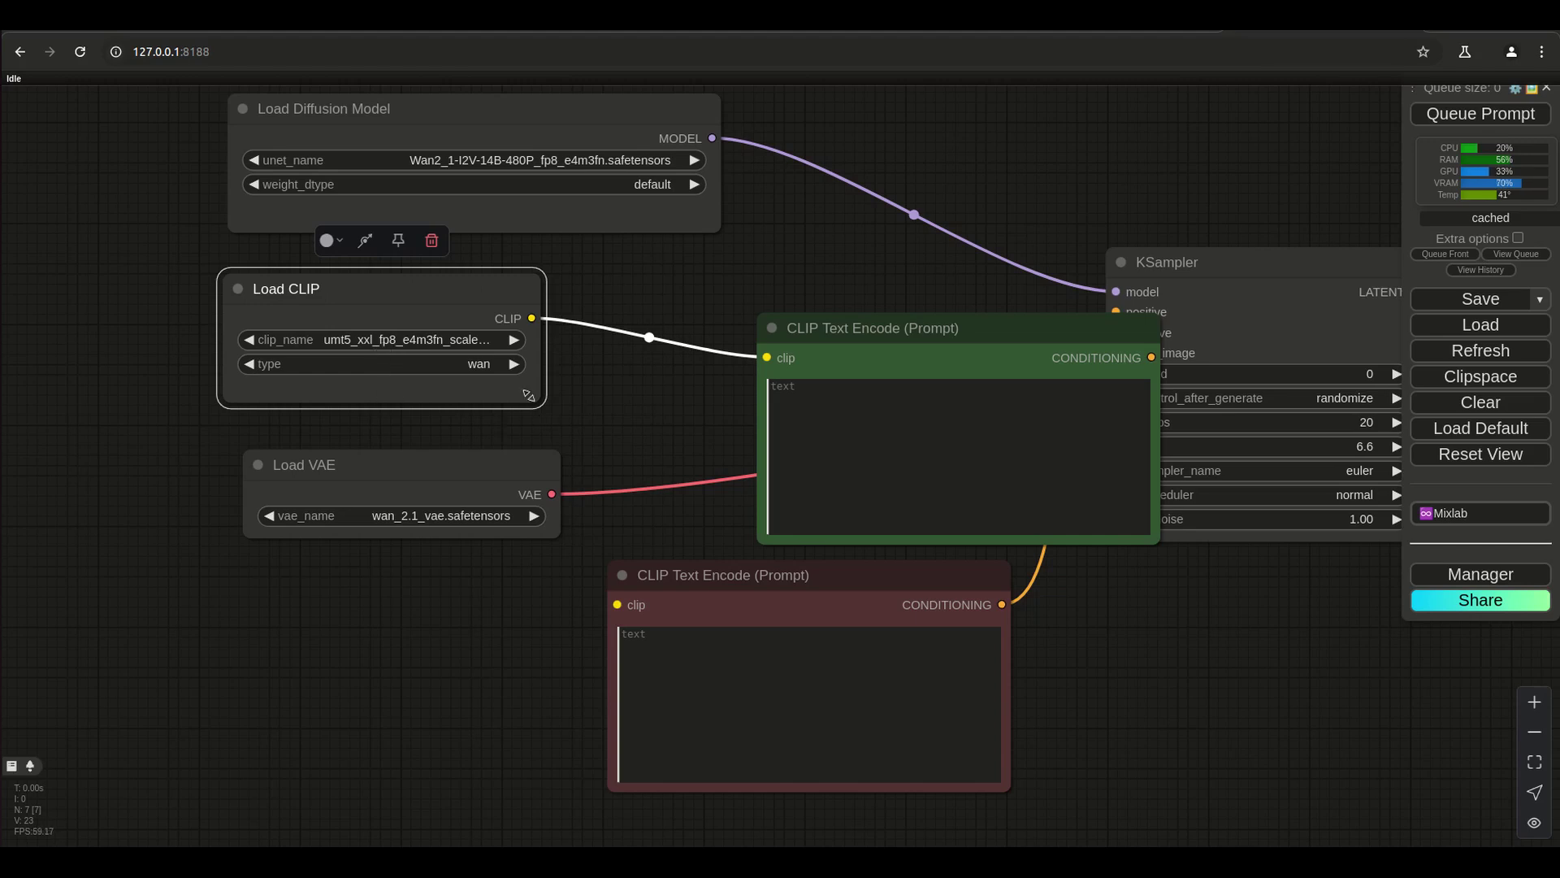
left_click_drag(528, 395, 651, 394)
left_click_drag(575, 359, 548, 370)
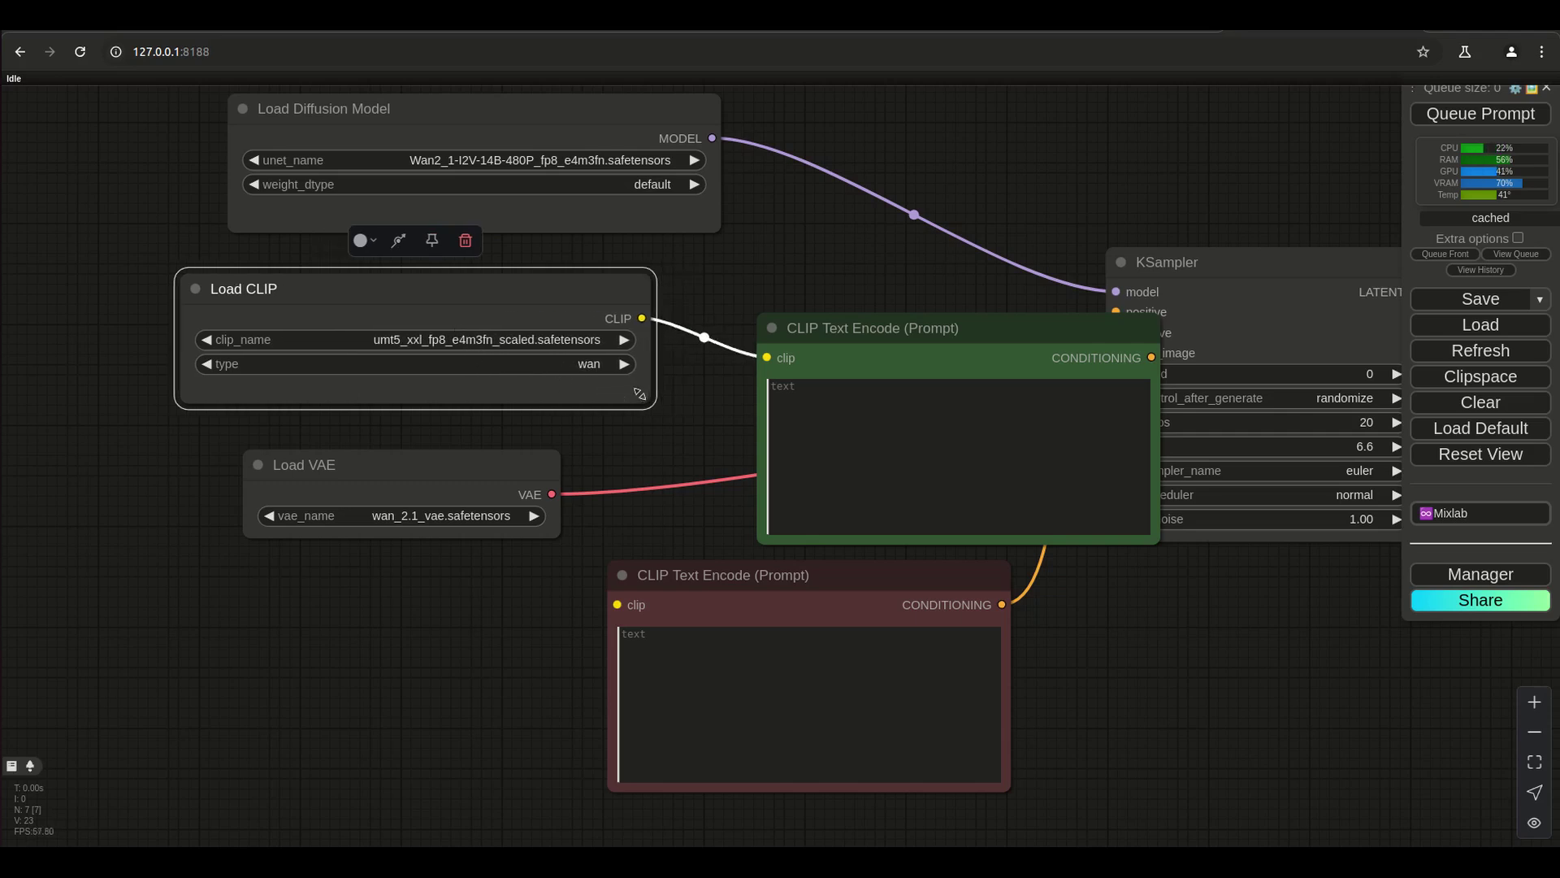
left_click_drag(639, 394, 601, 390)
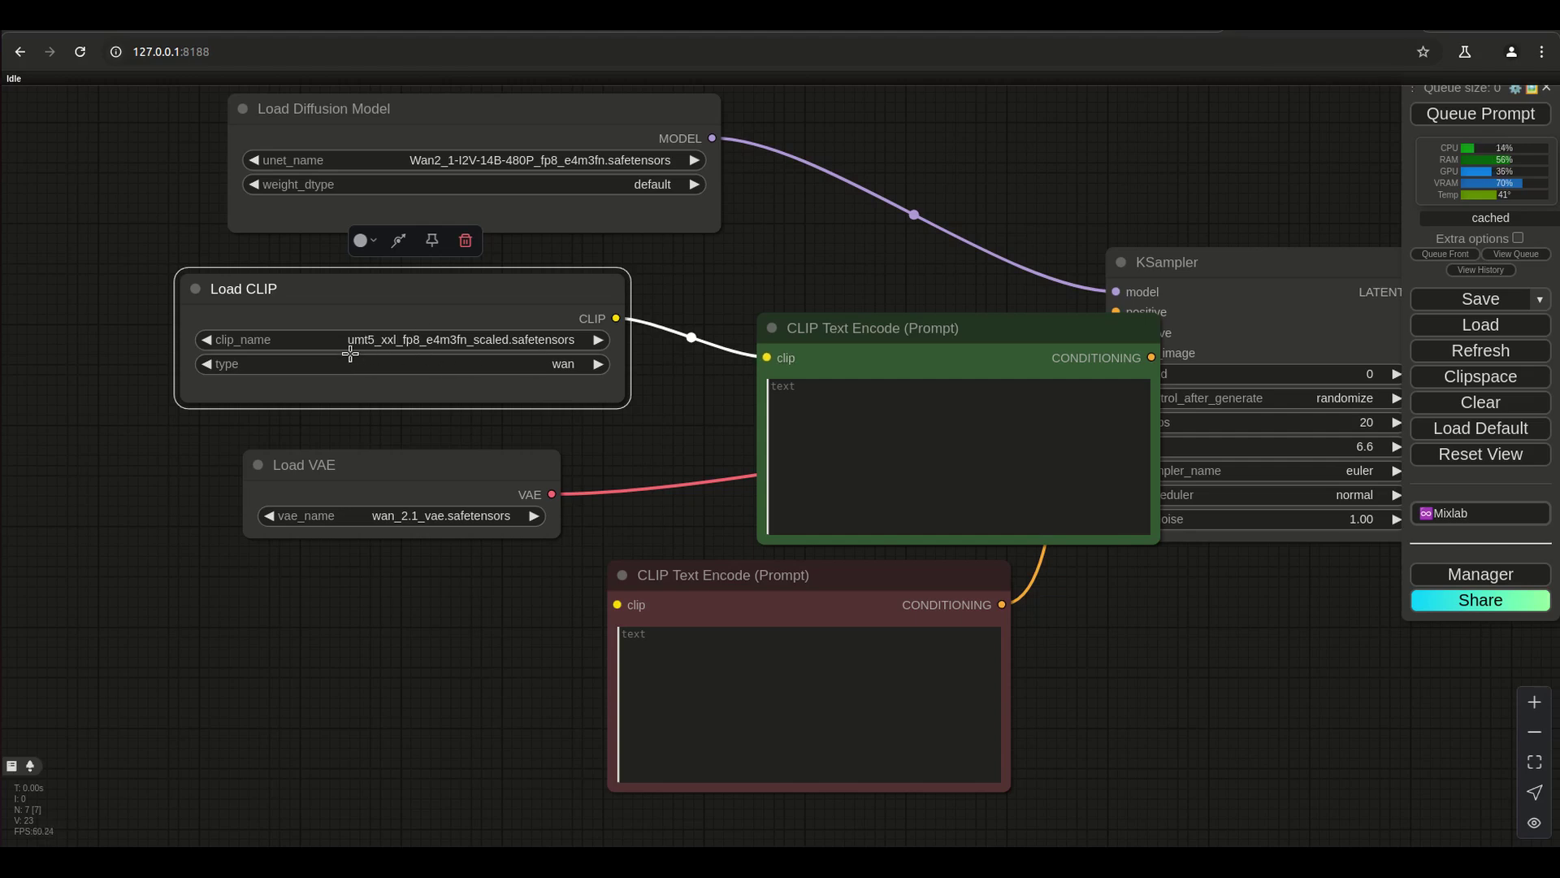
- Move the green prompt up beside Load CLIP, and connect the Load CLIP output to the red prompt's clip input
left_click_drag(827, 328, 741, 278)
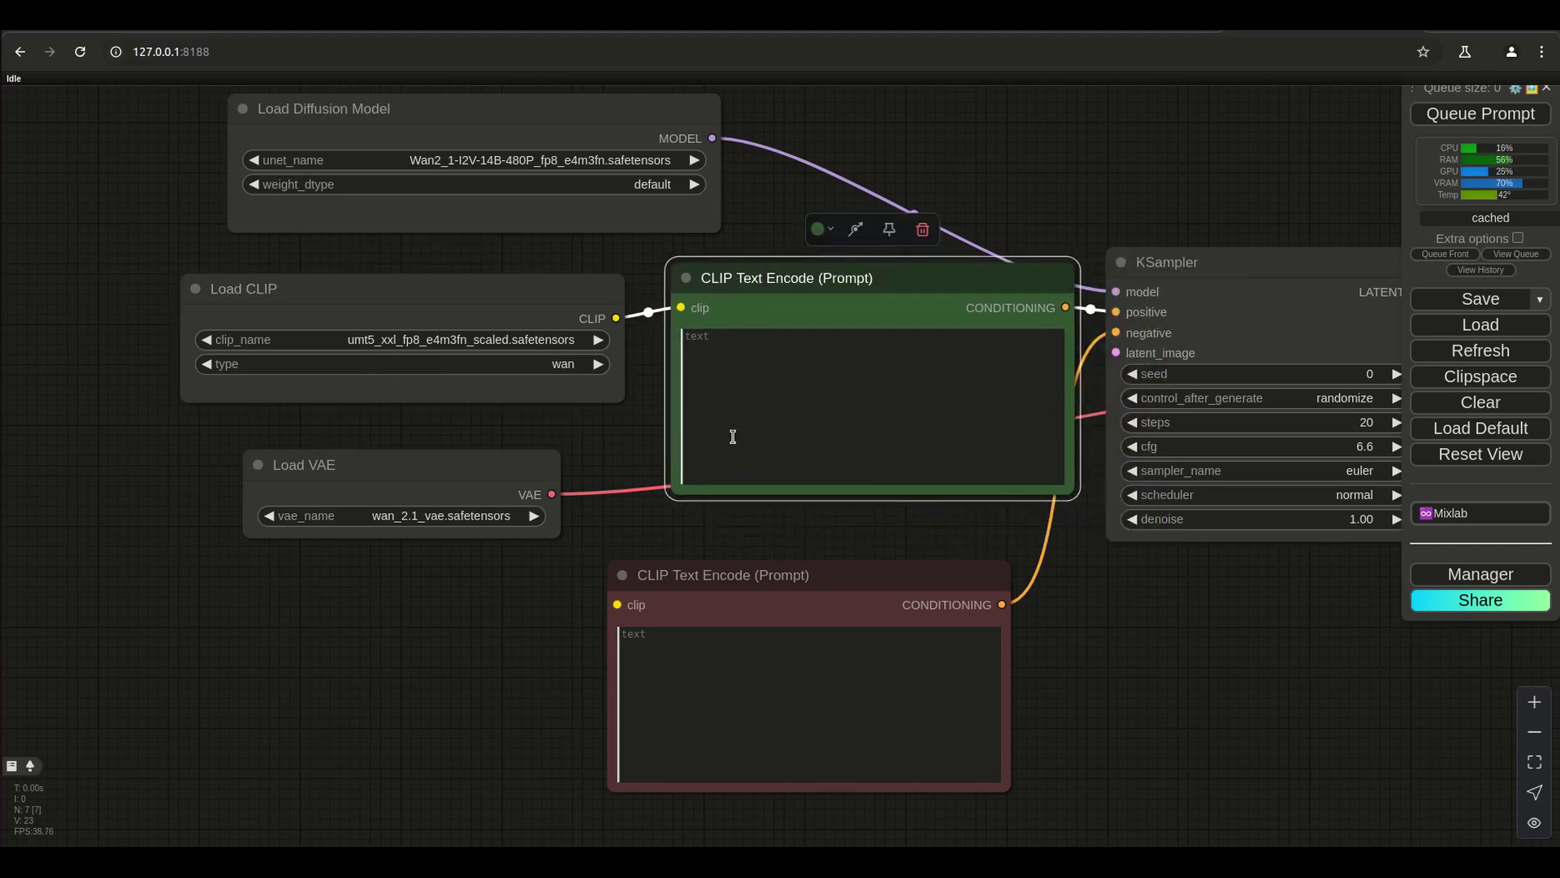
left_click_drag(618, 604, 616, 318)
left_click_drag(490, 303, 437, 295)
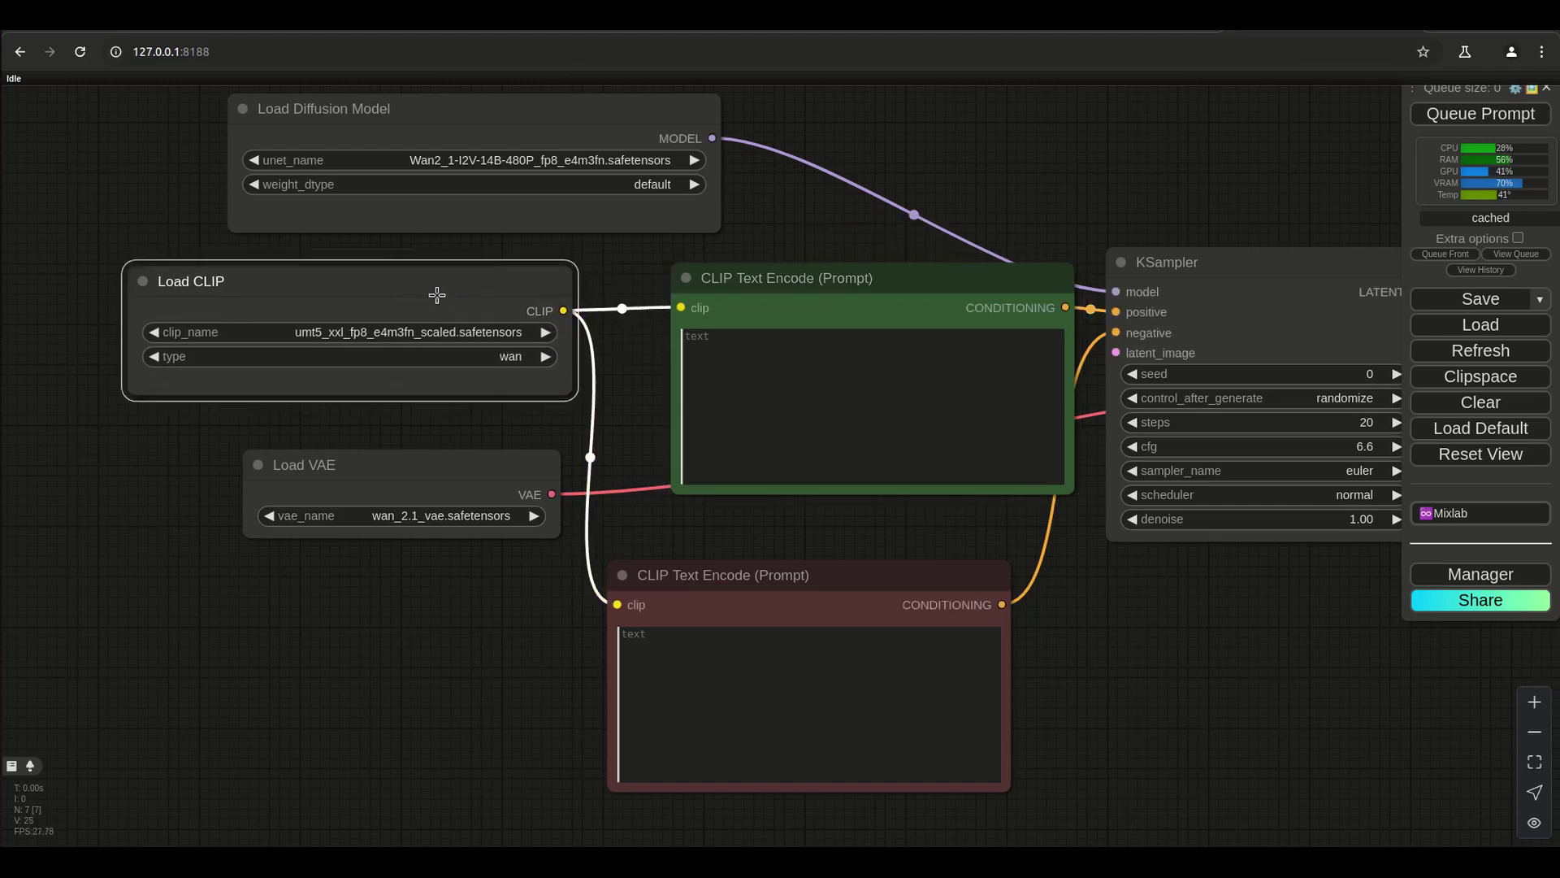
- Line up the Load Diffusion Model, Load CLIP and Load VAE nodes in one column, widening Load VAE to match
left_click_drag(428, 119, 375, 109)
left_click_drag(337, 109, 290, 114)
left_click_drag(415, 283, 399, 275)
left_click_drag(544, 380, 578, 382)
left_click_drag(459, 459, 332, 418)
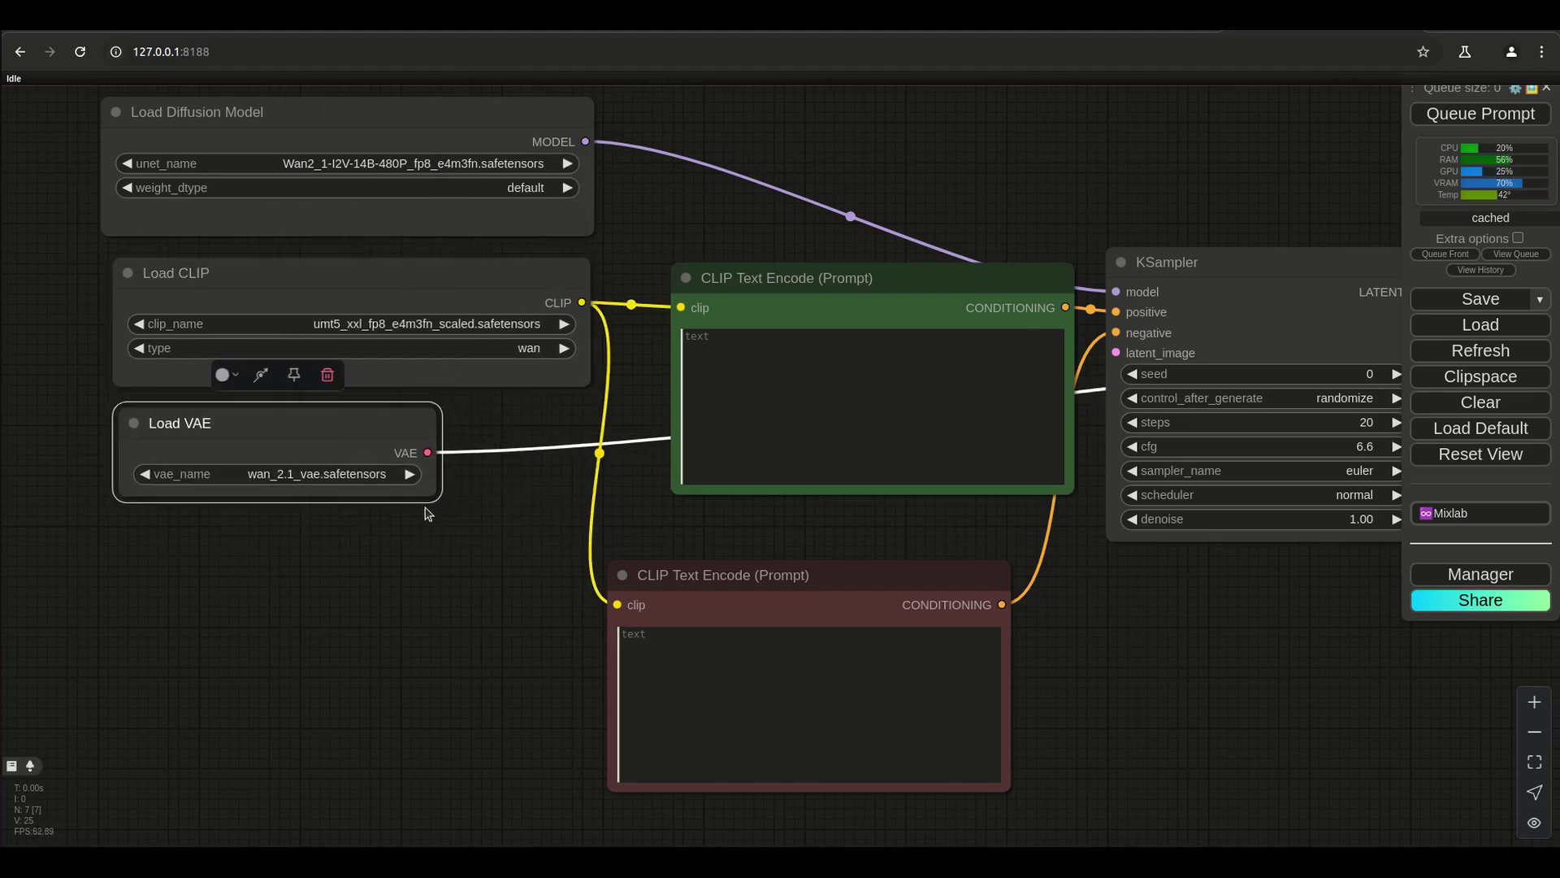
left_click_drag(429, 490, 579, 487)
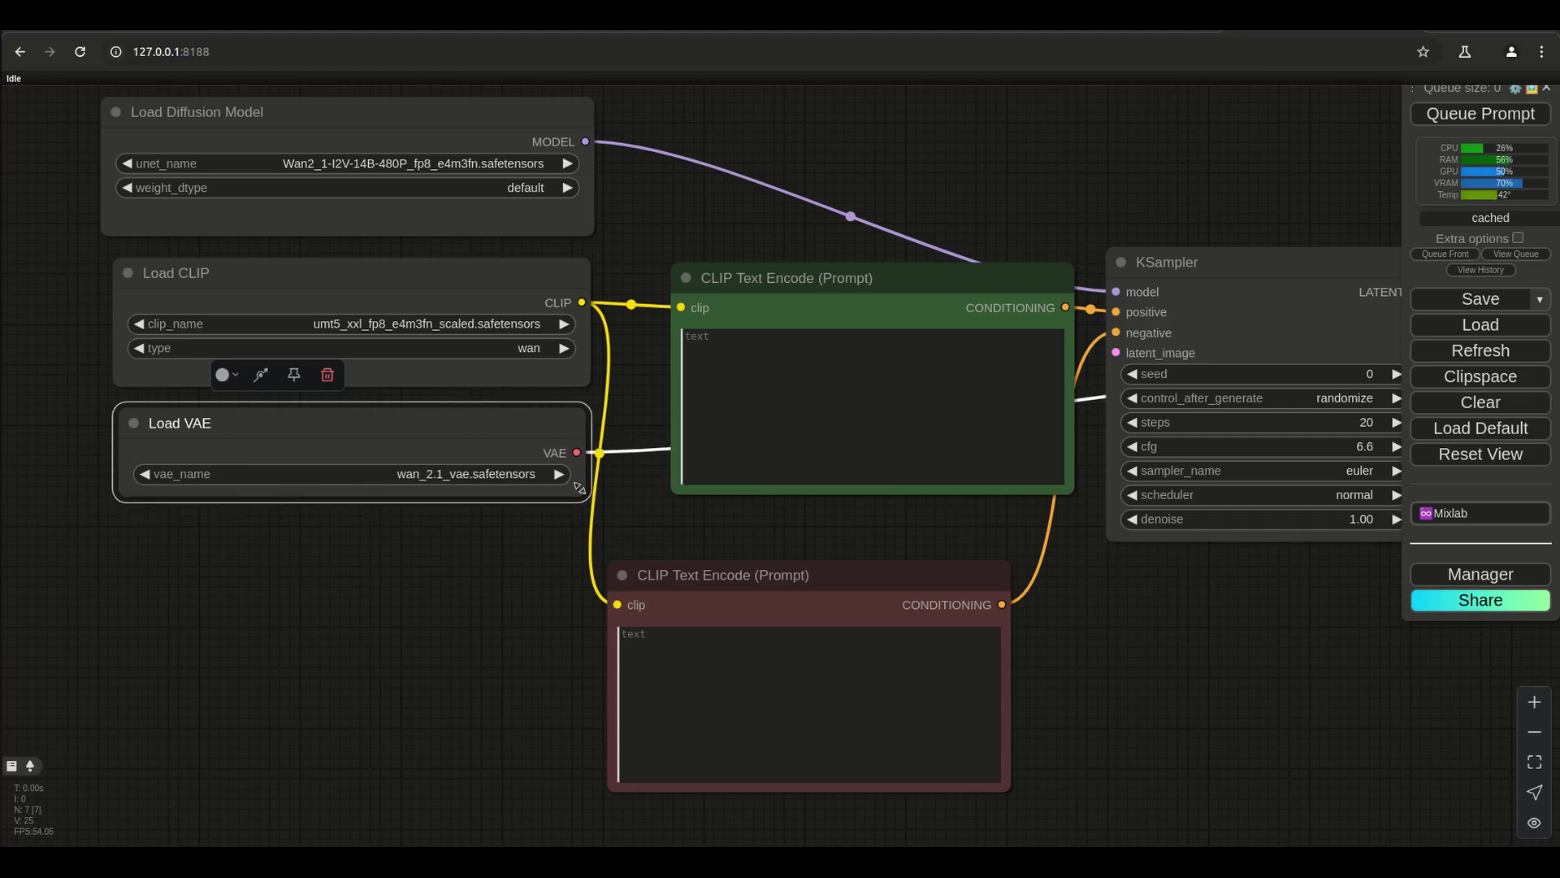
left_click(481, 634)
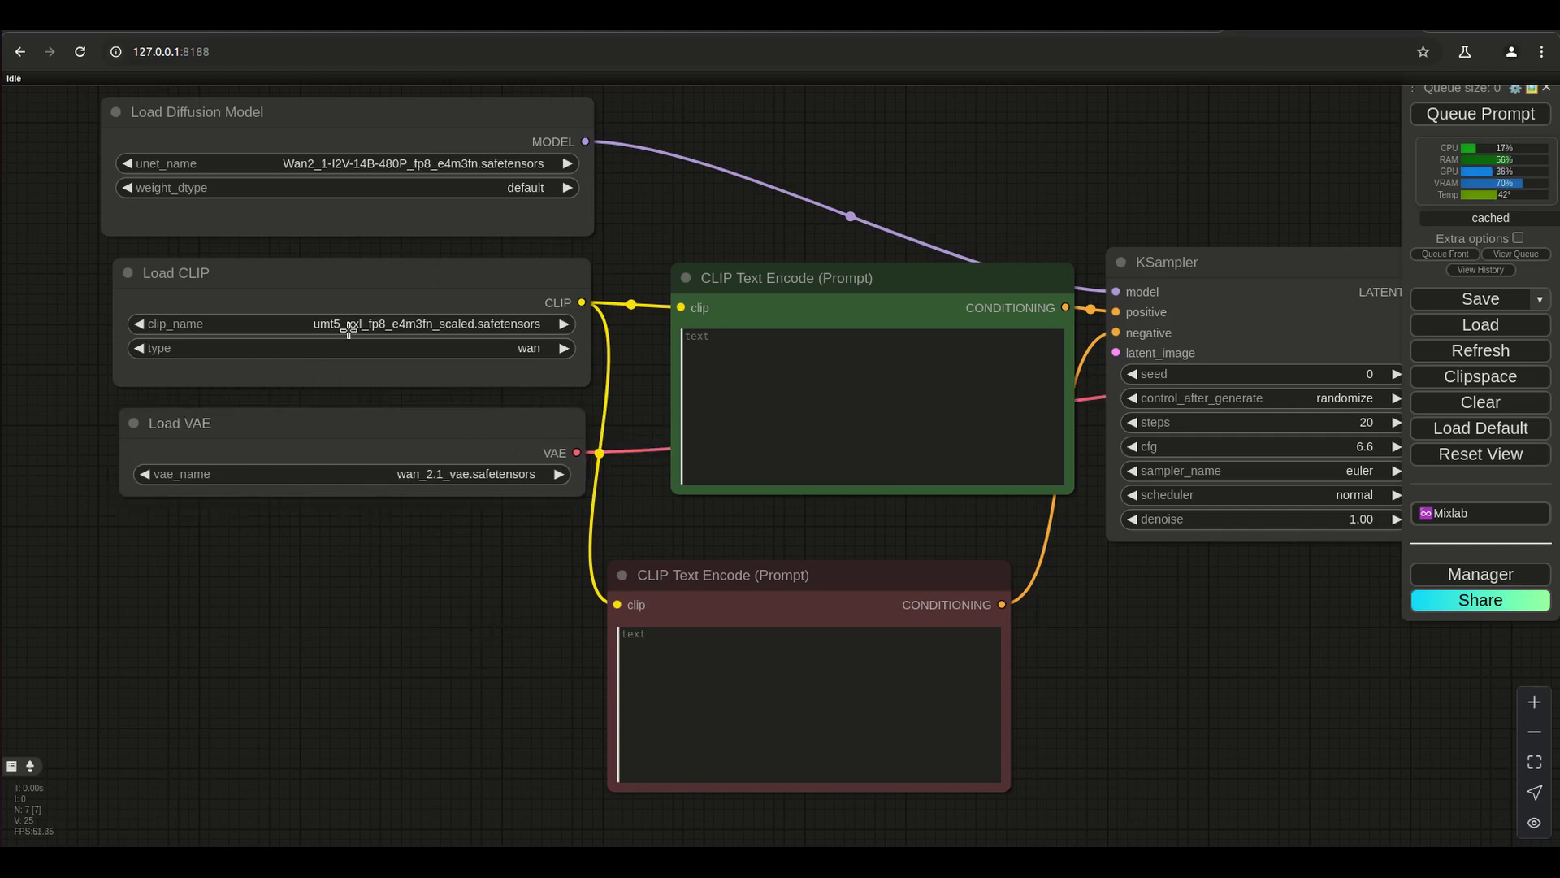
- Stack the green and red prompt nodes closely above each other between the loader column and the KSampler
left_click_drag(831, 288, 794, 287)
left_click_drag(813, 559, 856, 525)
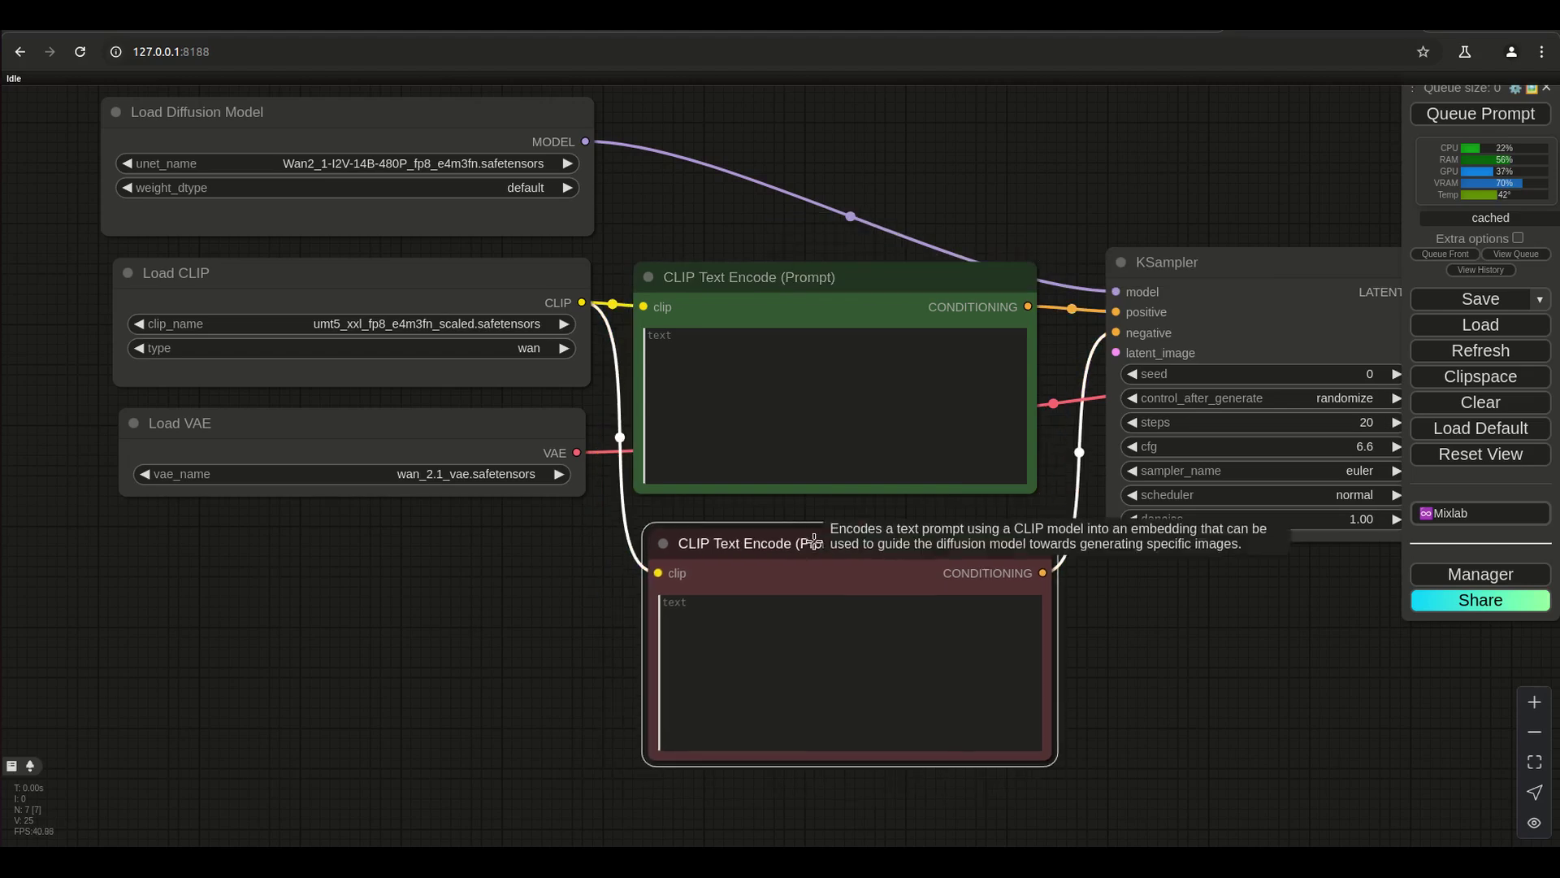
scroll(522, 650, "right", 2)
scroll(522, 684, "down", 2)
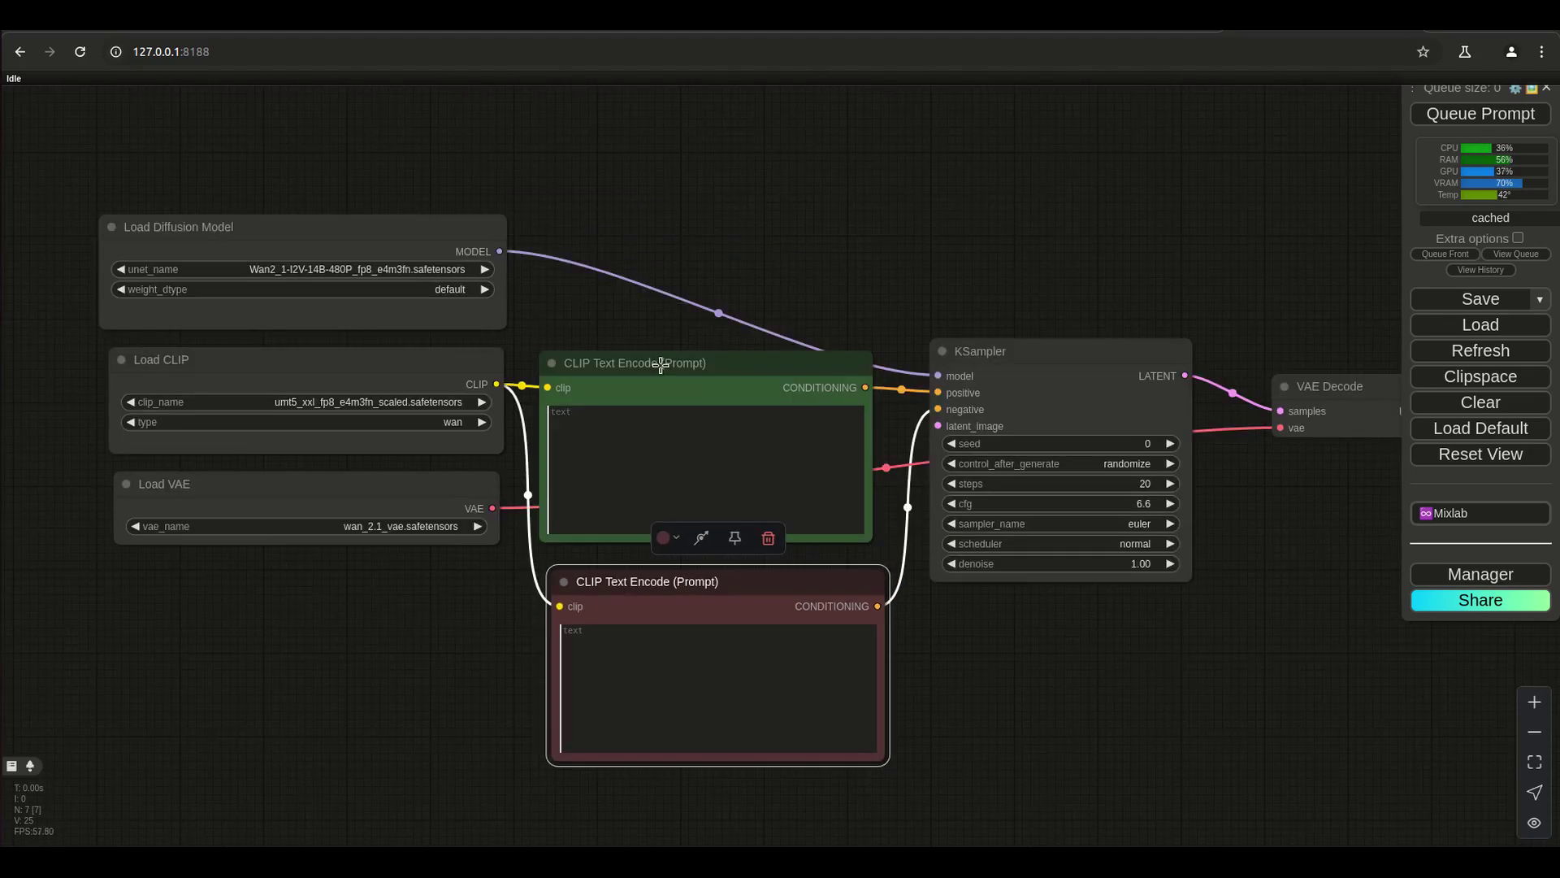
left_click(661, 364)
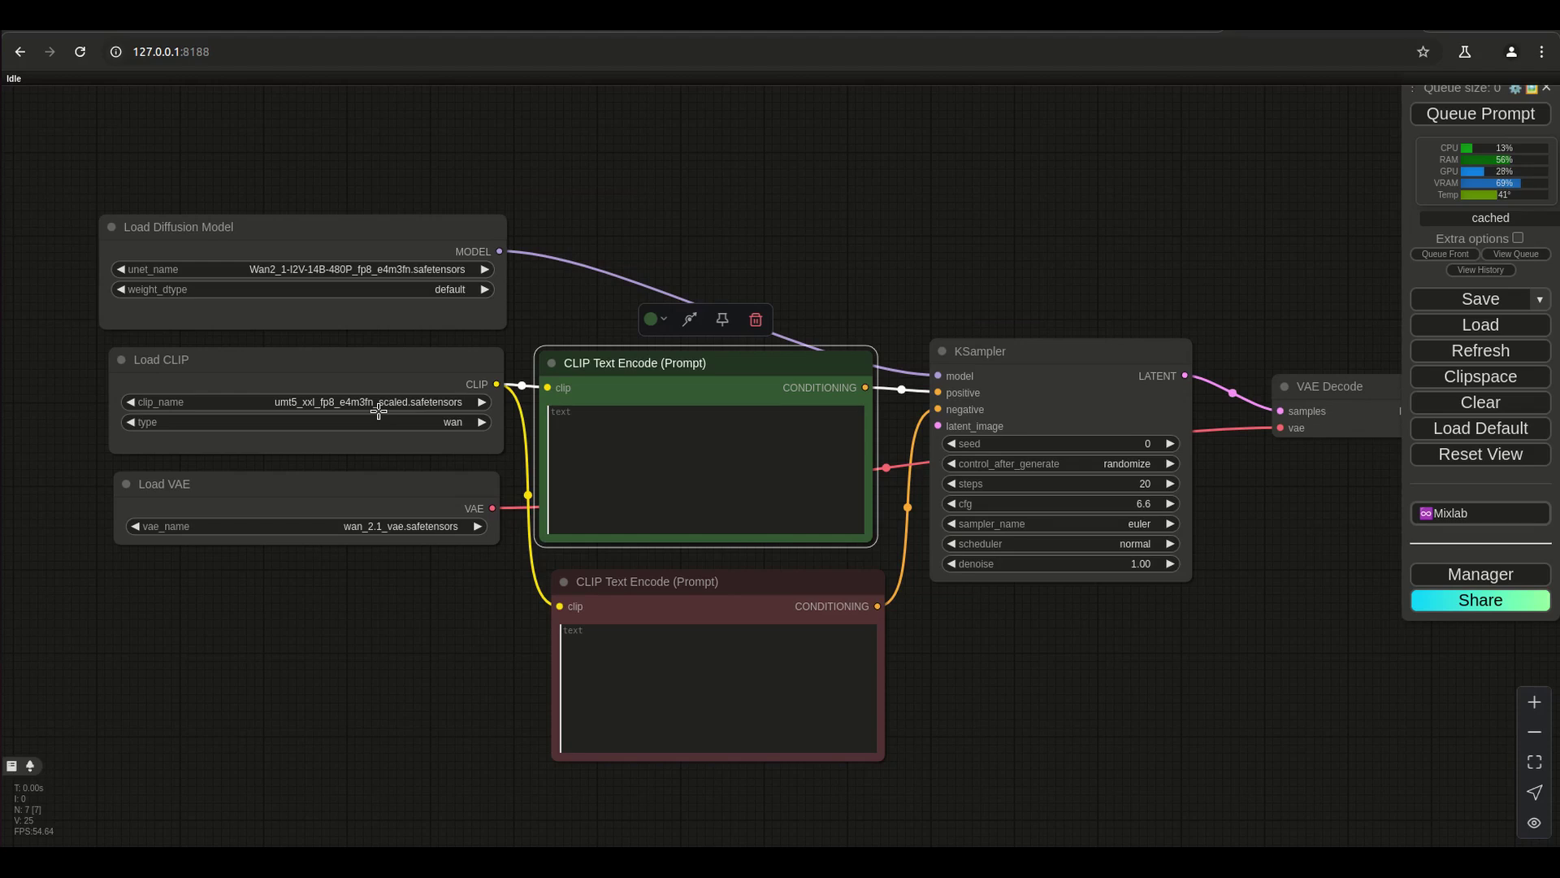
left_click(618, 429)
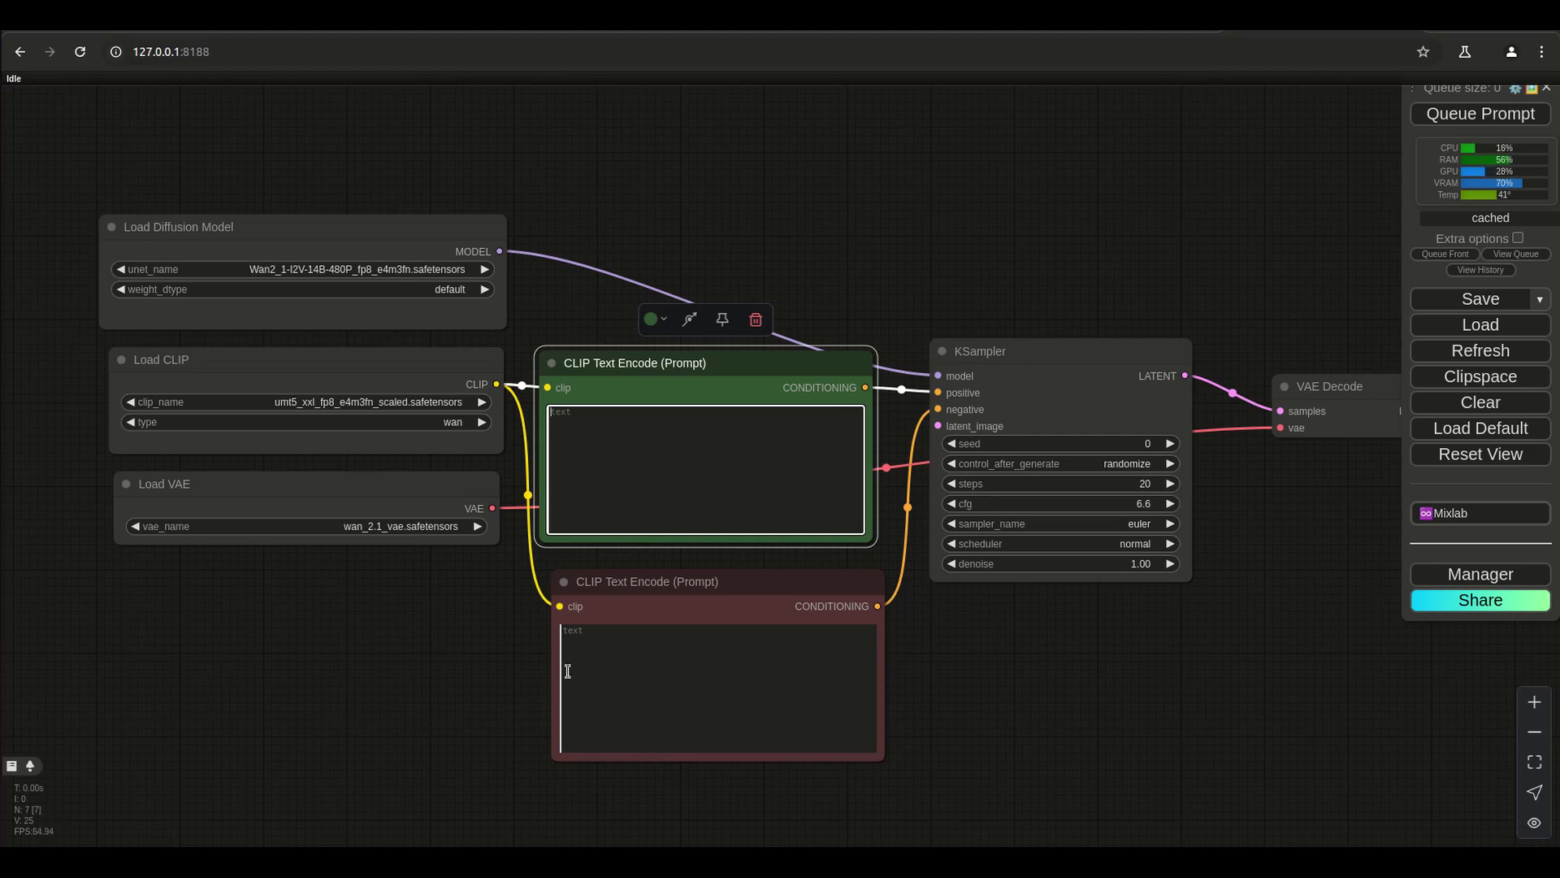
left_click(603, 643)
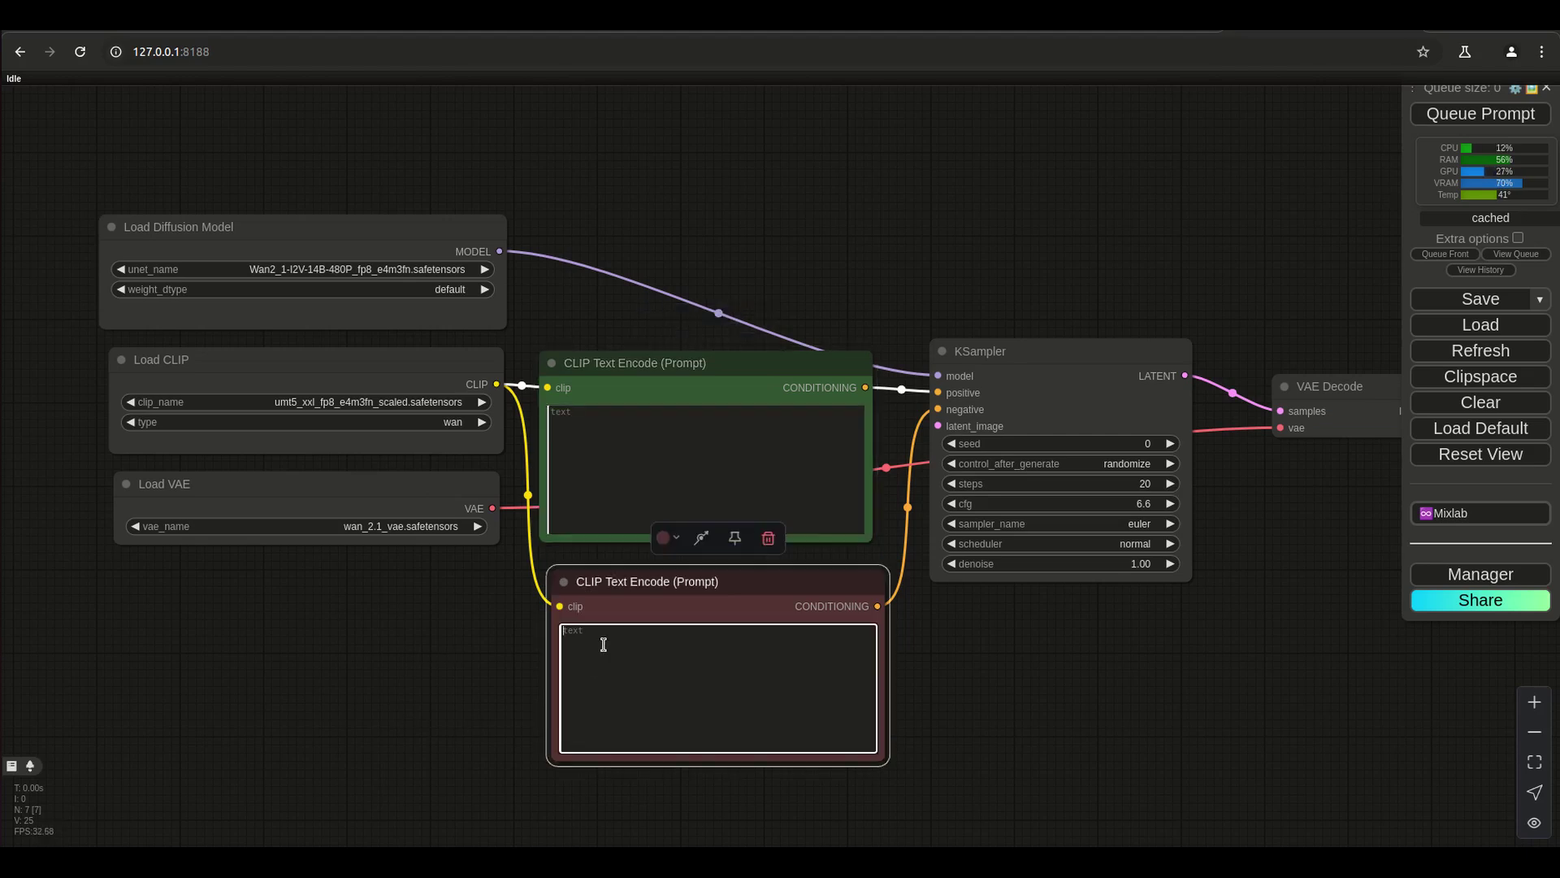
left_click_drag(620, 363, 634, 310)
left_click_drag(664, 594, 656, 524)
- Move the VAE Decode node up and closer to the KSampler's latent output
scroll(808, 682, "right", 5)
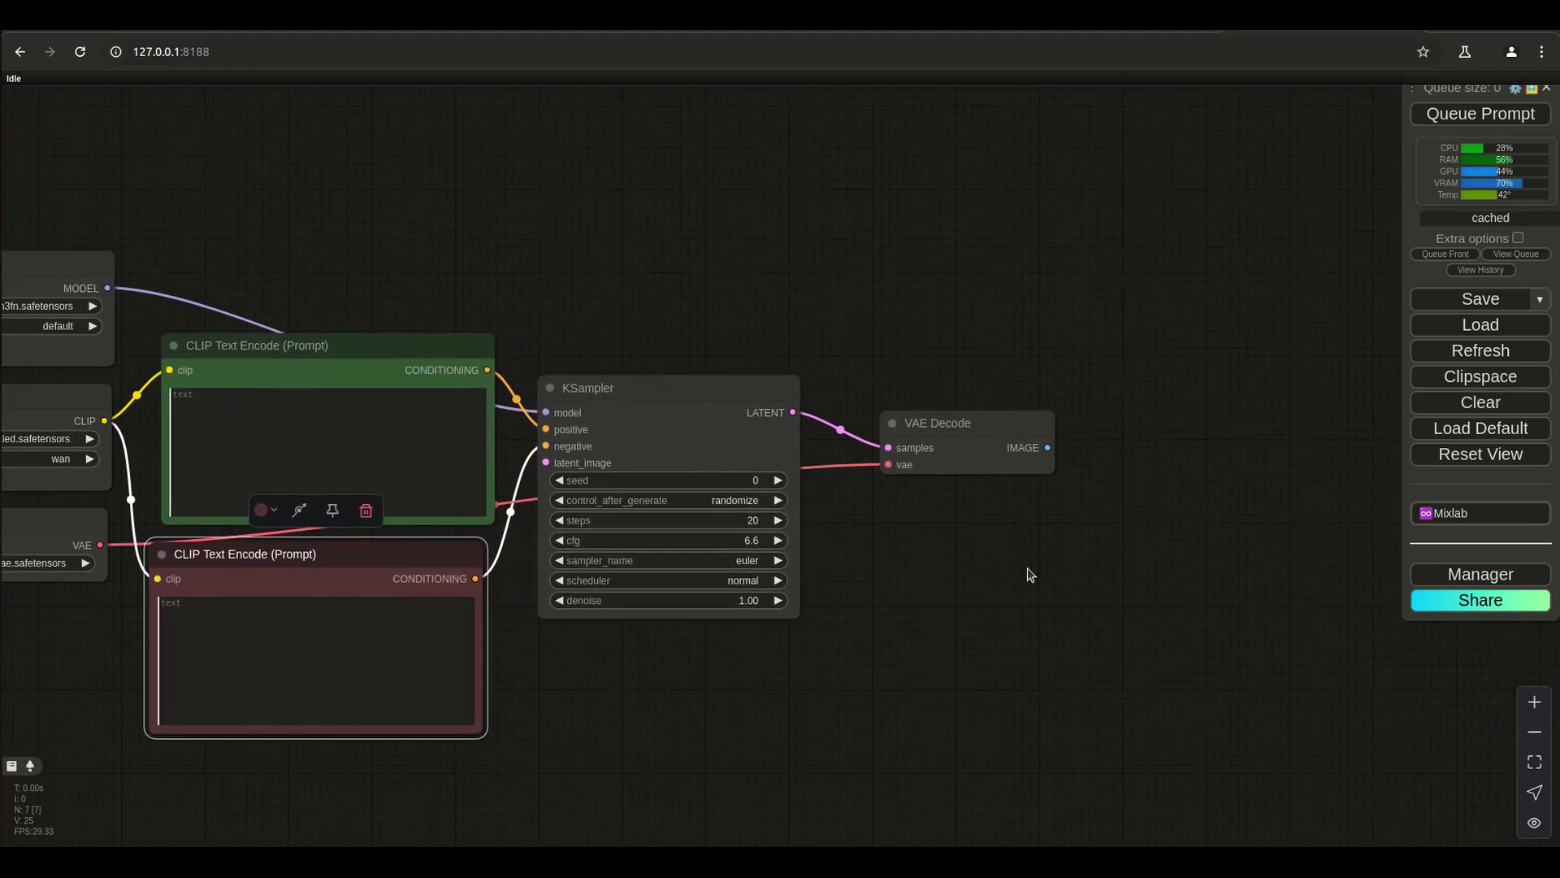
left_click_drag(902, 424, 858, 381)
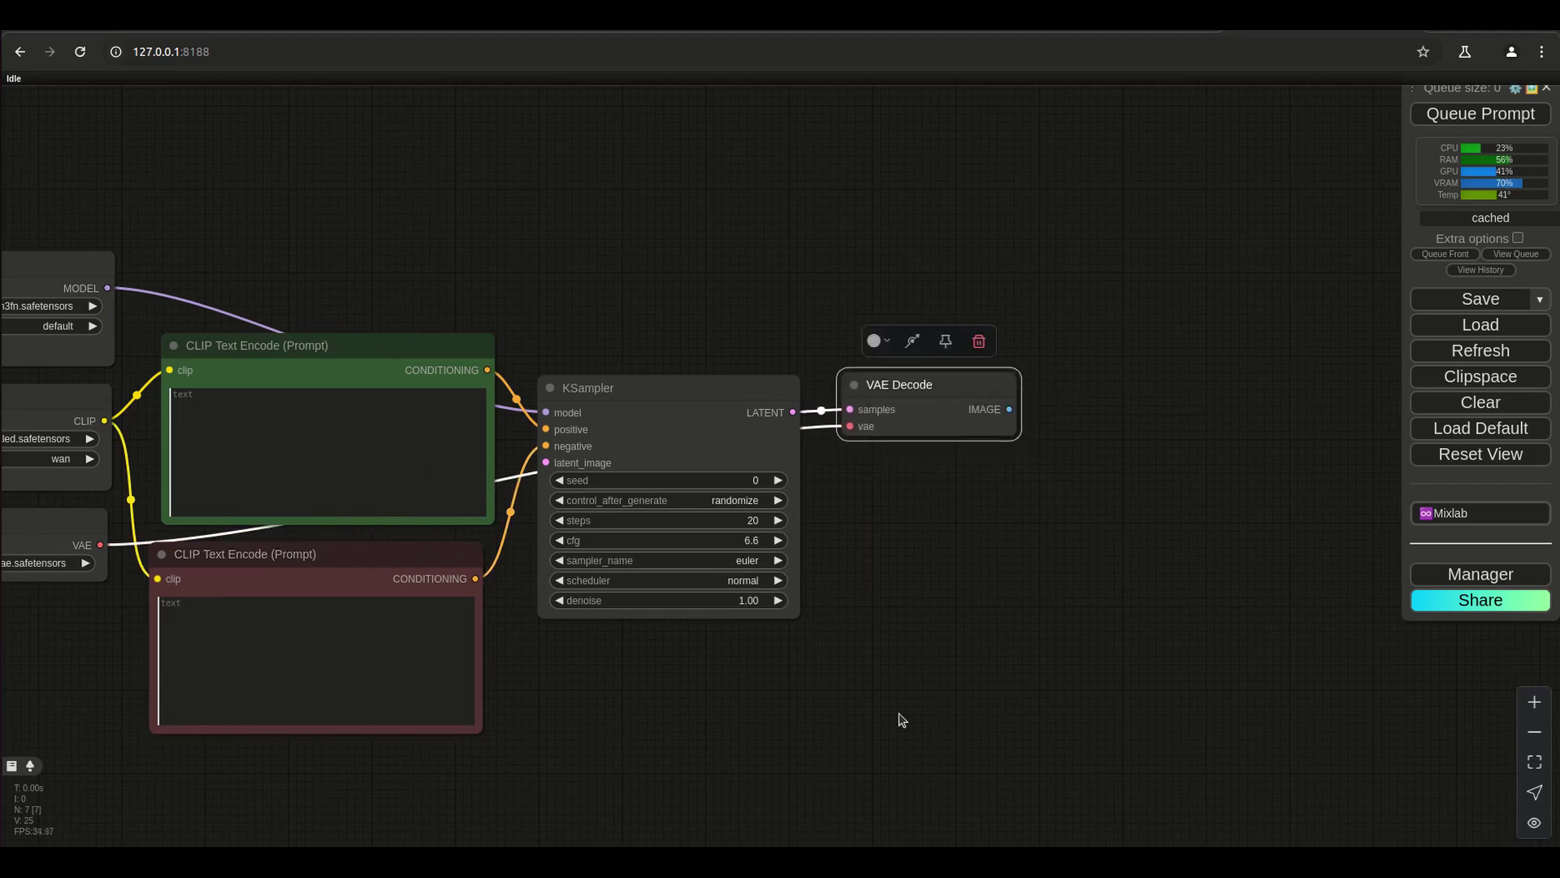
left_click(925, 517)
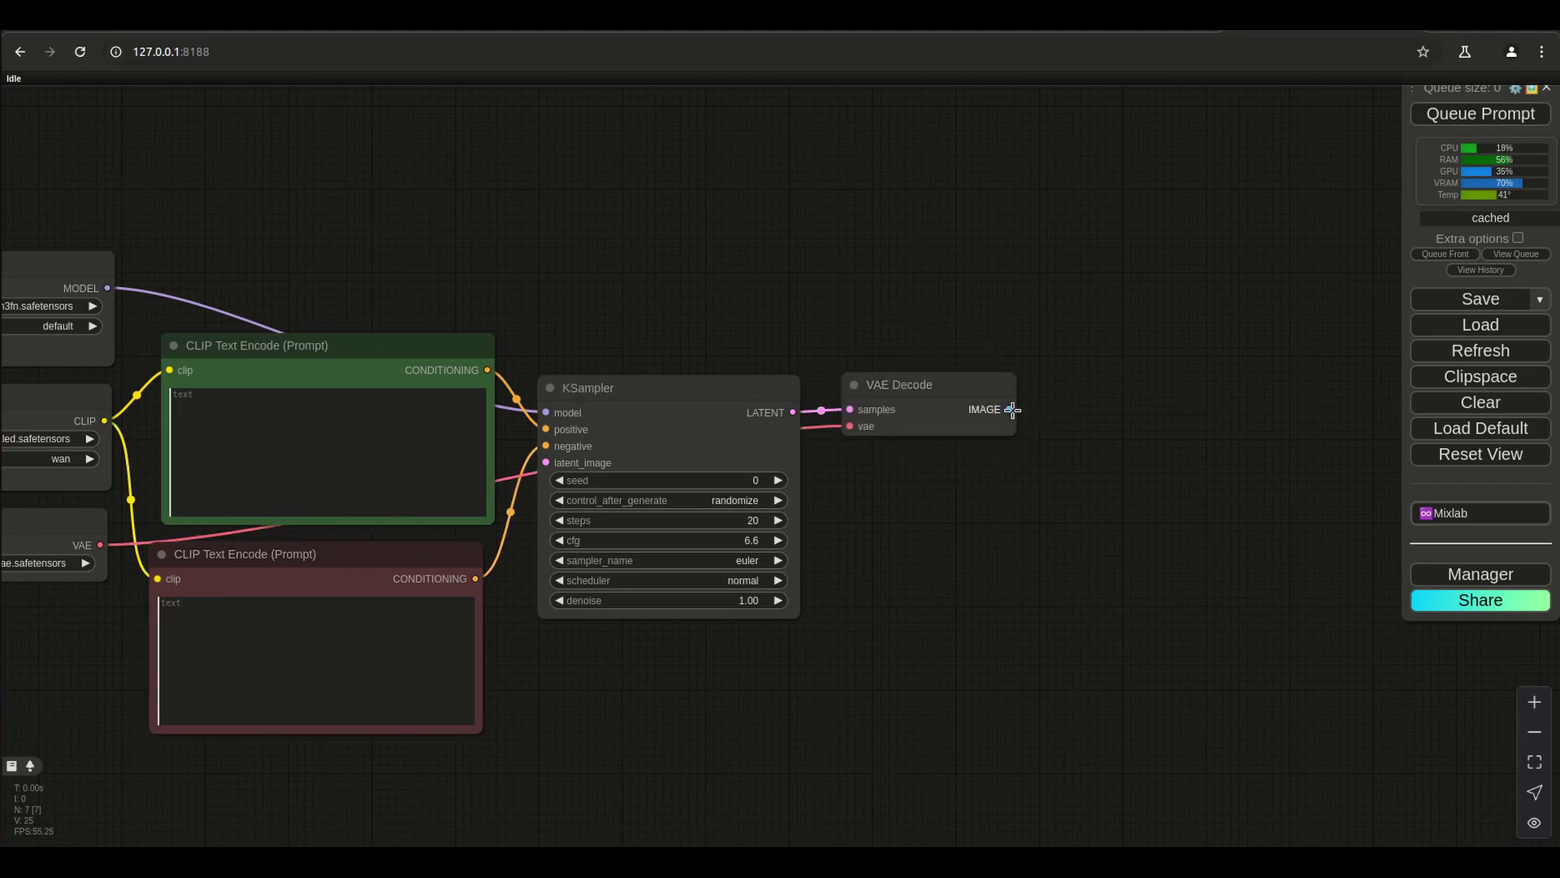
- Add a Video Combine node from VideoHelperSuite and connect its images input to the VAE Decode output
left_click_drag(1011, 409, 1074, 416)
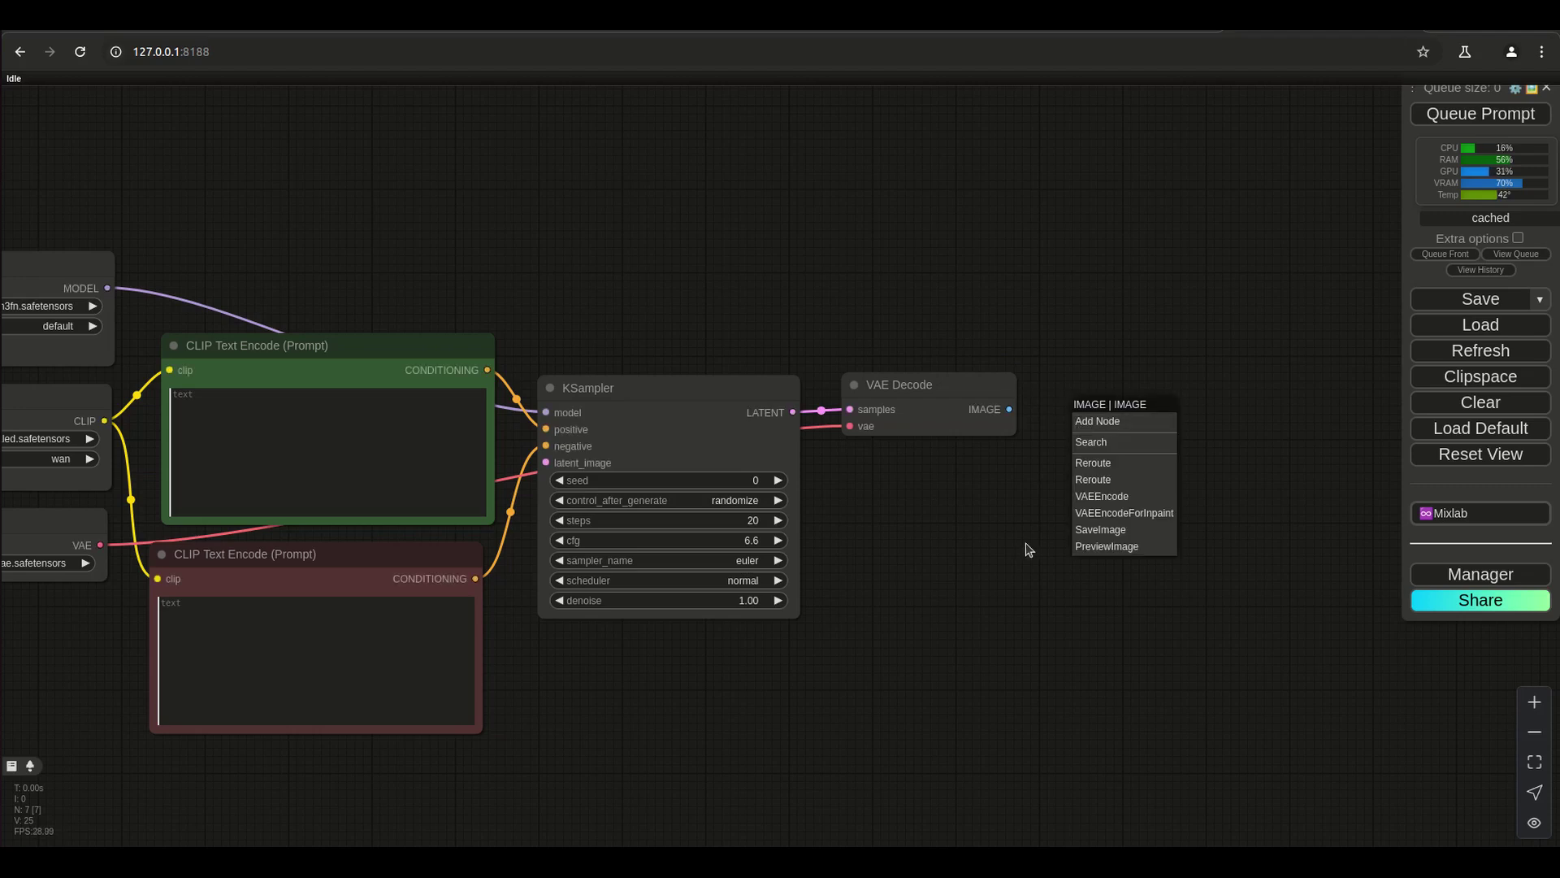
double_click(984, 536)
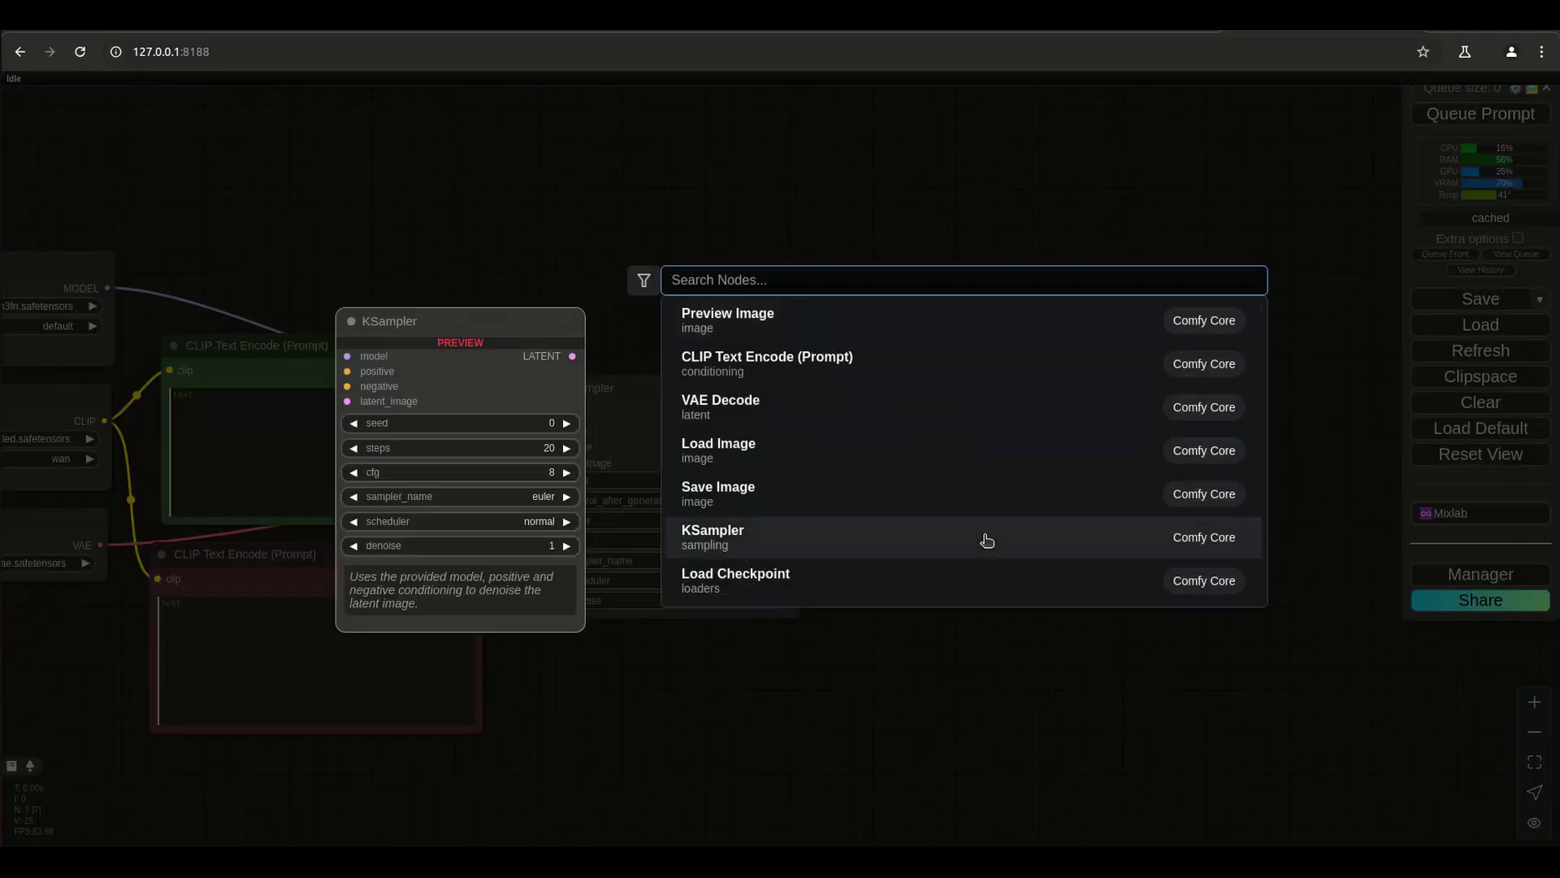
type("vide")
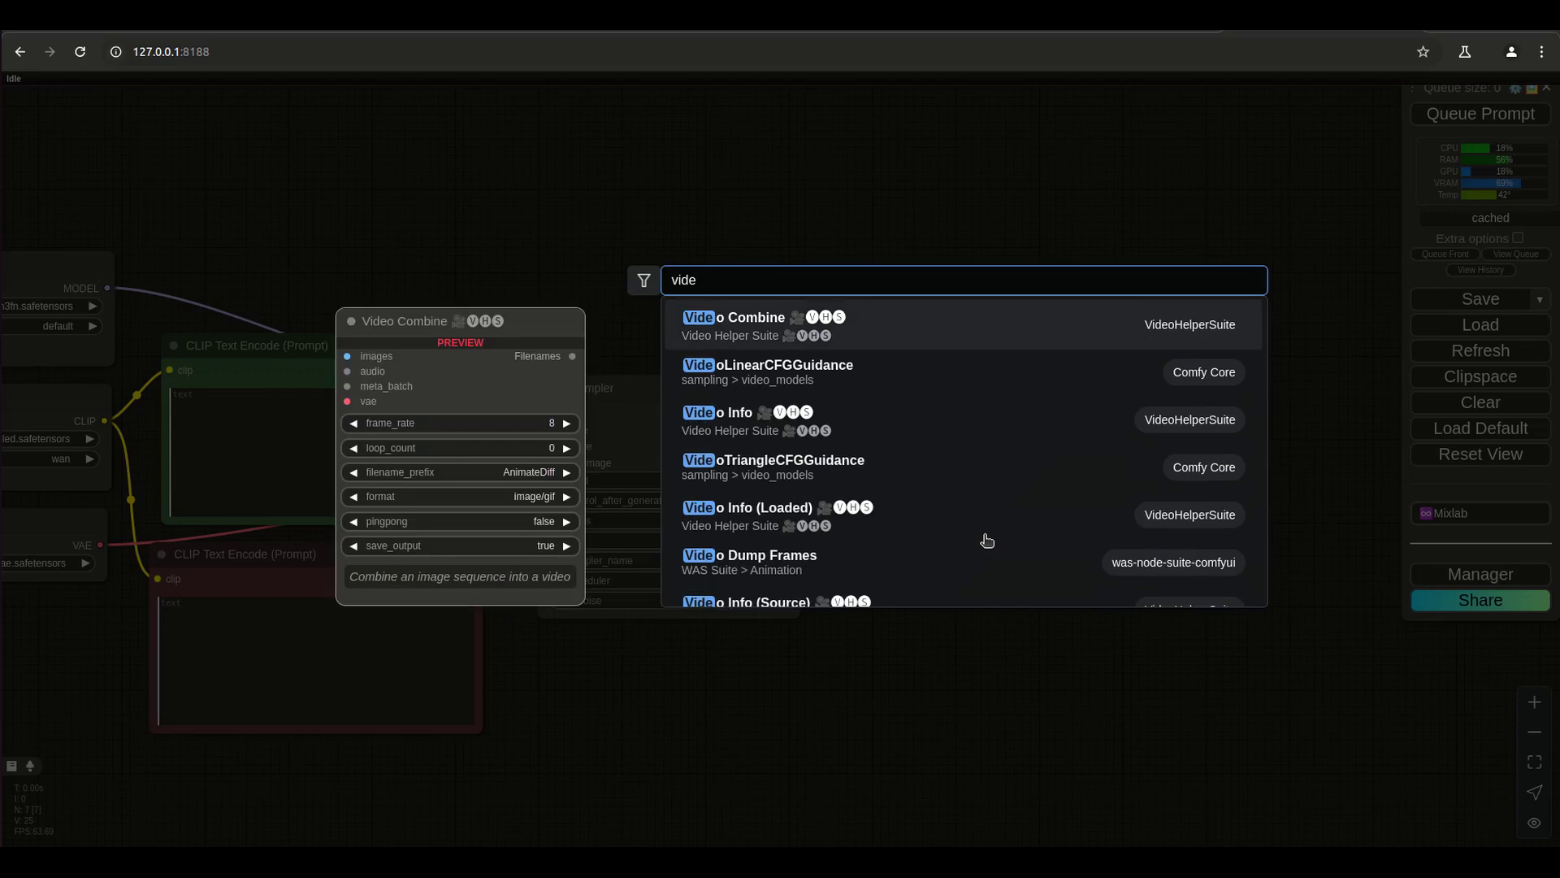
key("Return")
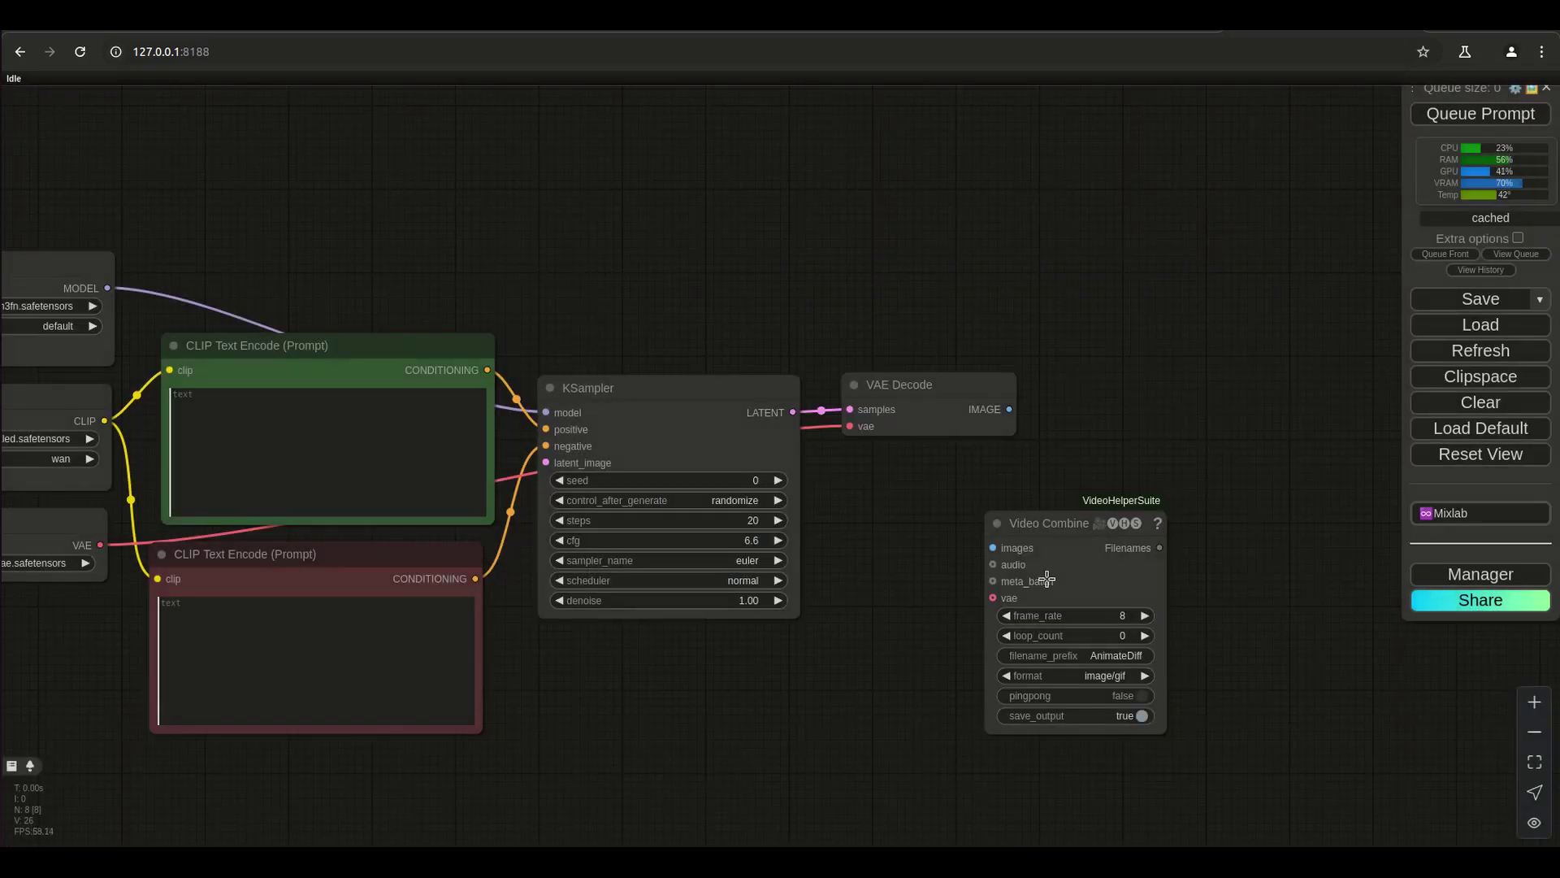
left_click_drag(993, 548, 1009, 409)
- Set the Video Combine frame_rate to 16 and place the node right of VAE Decode
left_click_drag(737, 768, 561, 732)
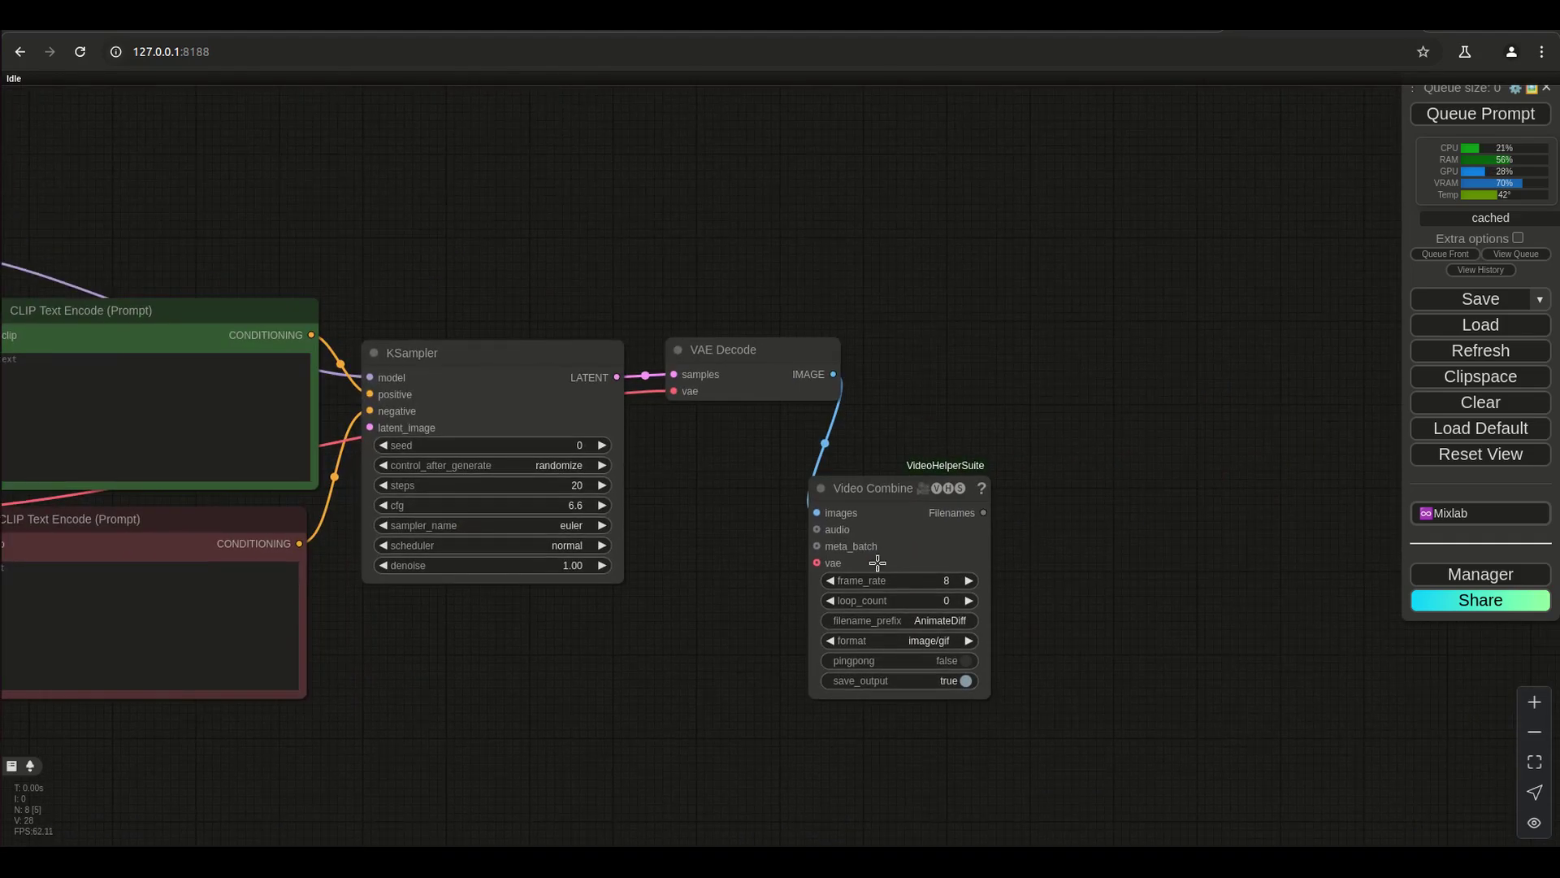
left_click(920, 580)
key("Return")
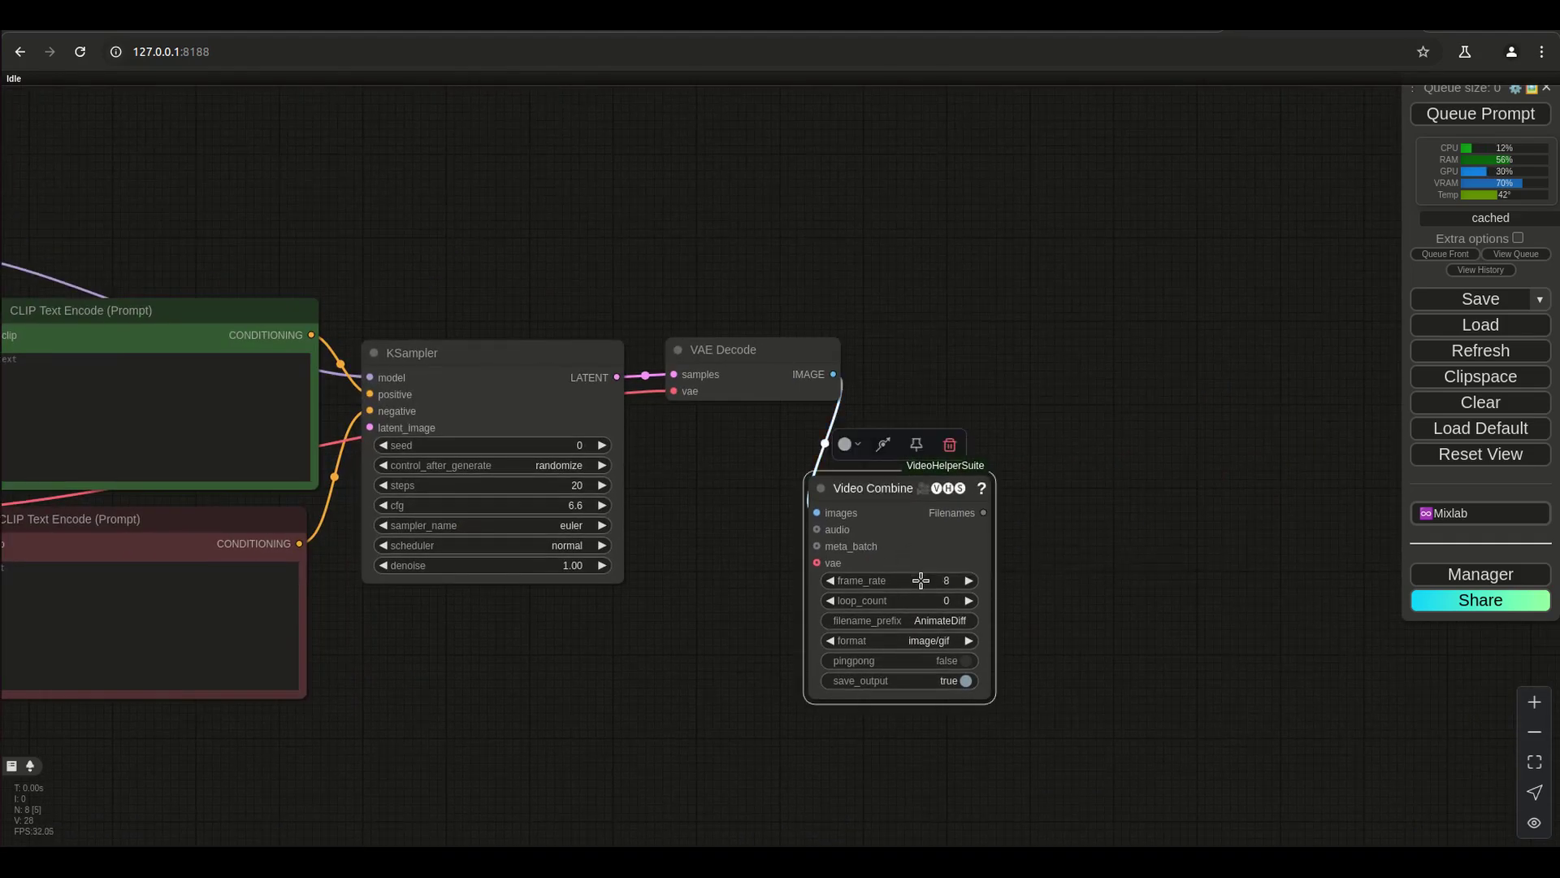
left_click_drag(898, 485, 964, 397)
- Set the KSampler's sampler_name to ddim and its scheduler to simple
left_click_drag(539, 712, 773, 707)
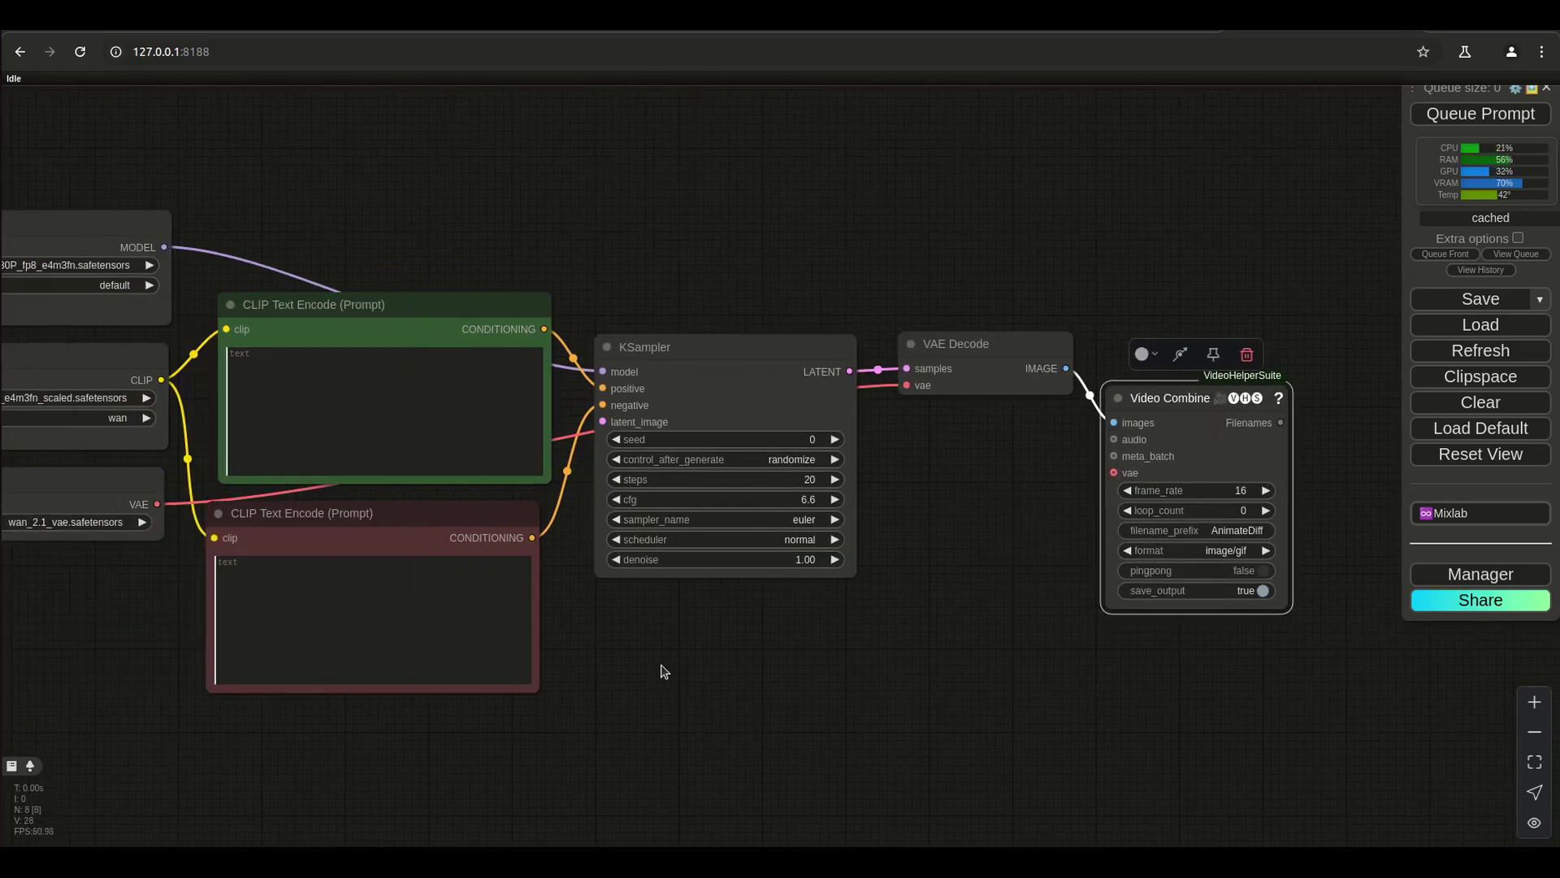
left_click(802, 521)
left_click(814, 816)
left_click(801, 541)
left_click(827, 627)
left_click(756, 516)
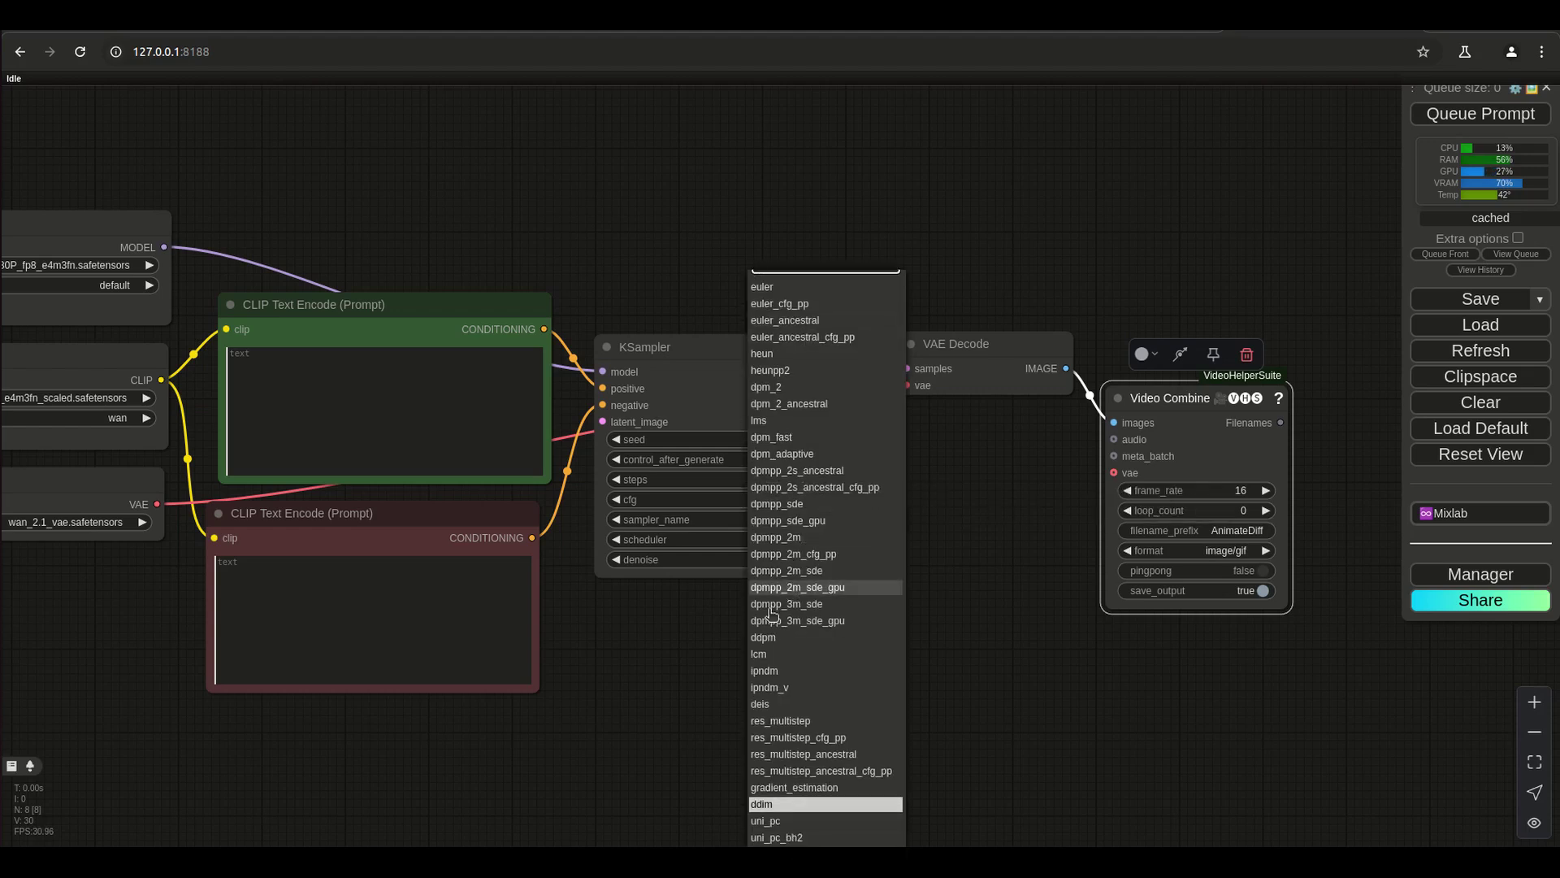
left_click(801, 537)
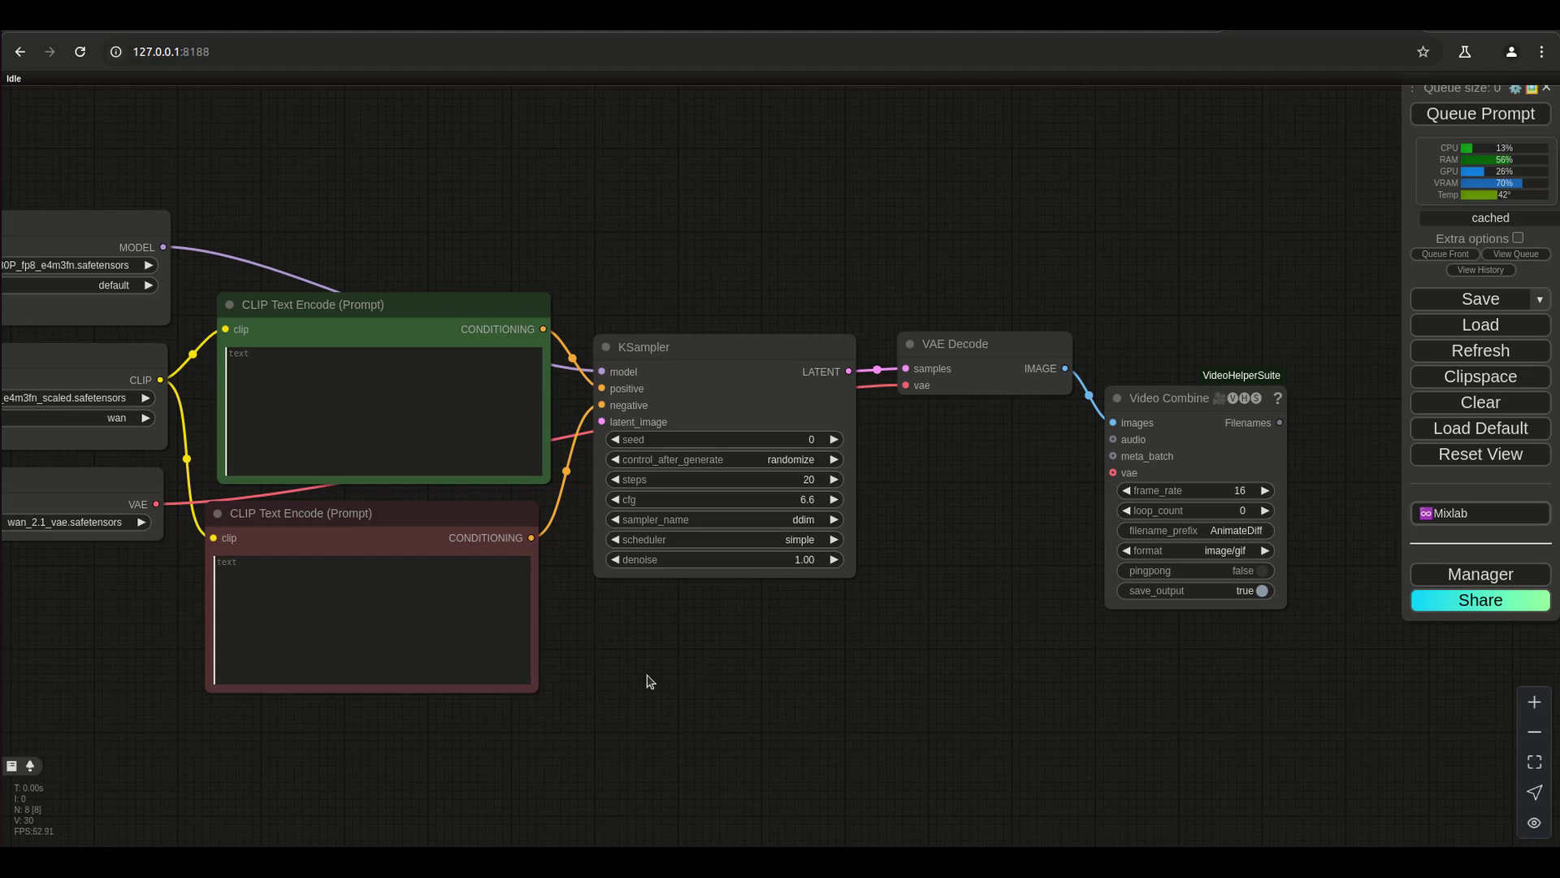
scroll(650, 681, "left", 3)
scroll(650, 681, "up", 1)
left_click(522, 550)
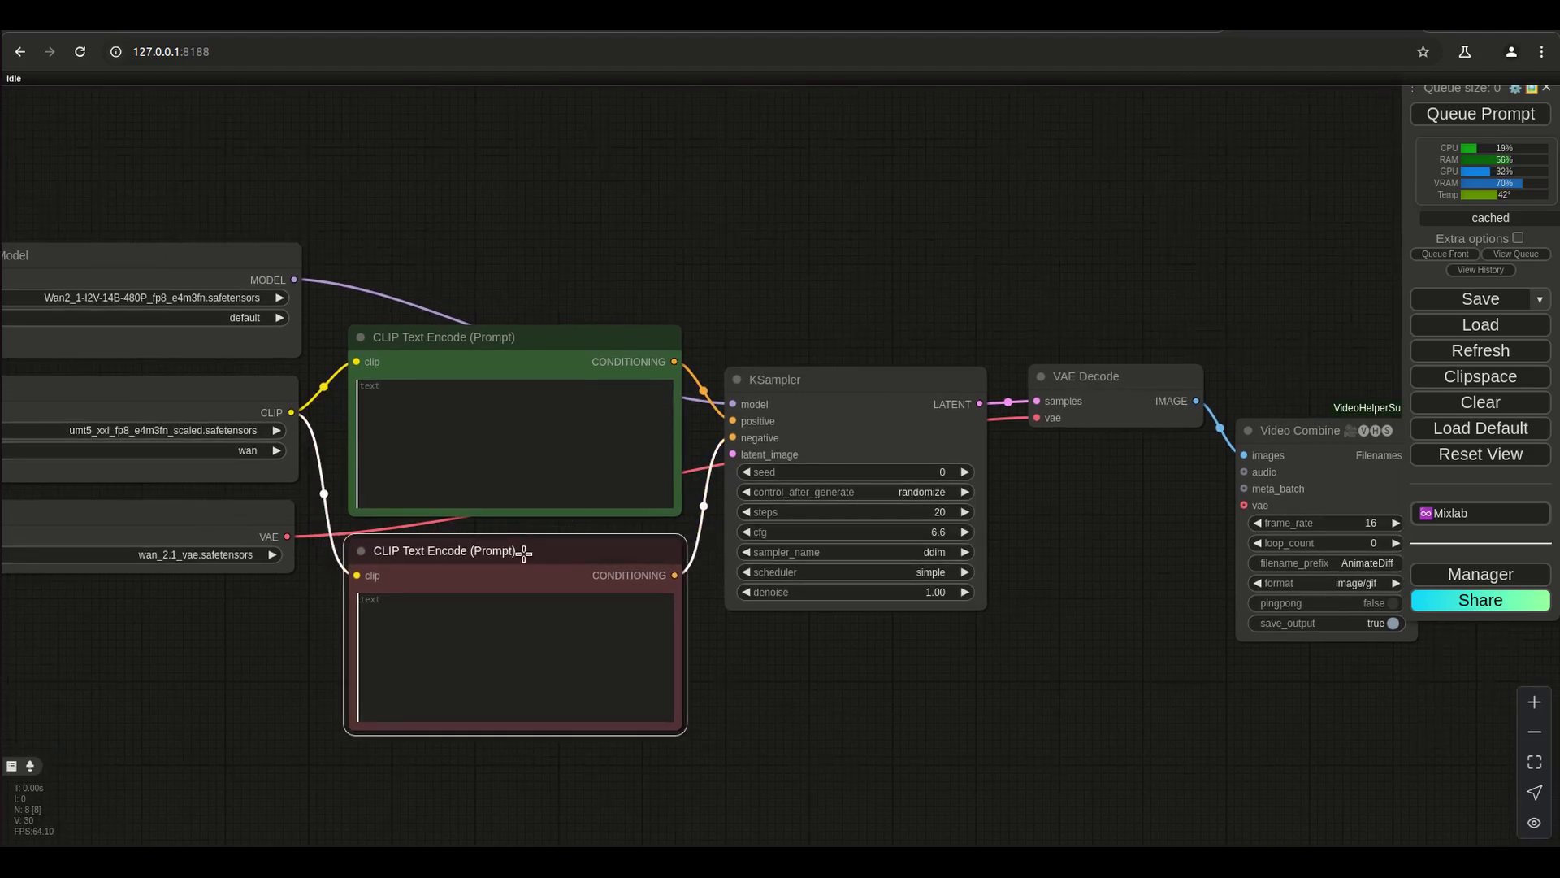
scroll(314, 564, "down", 6)
scroll(314, 564, "left", 2)
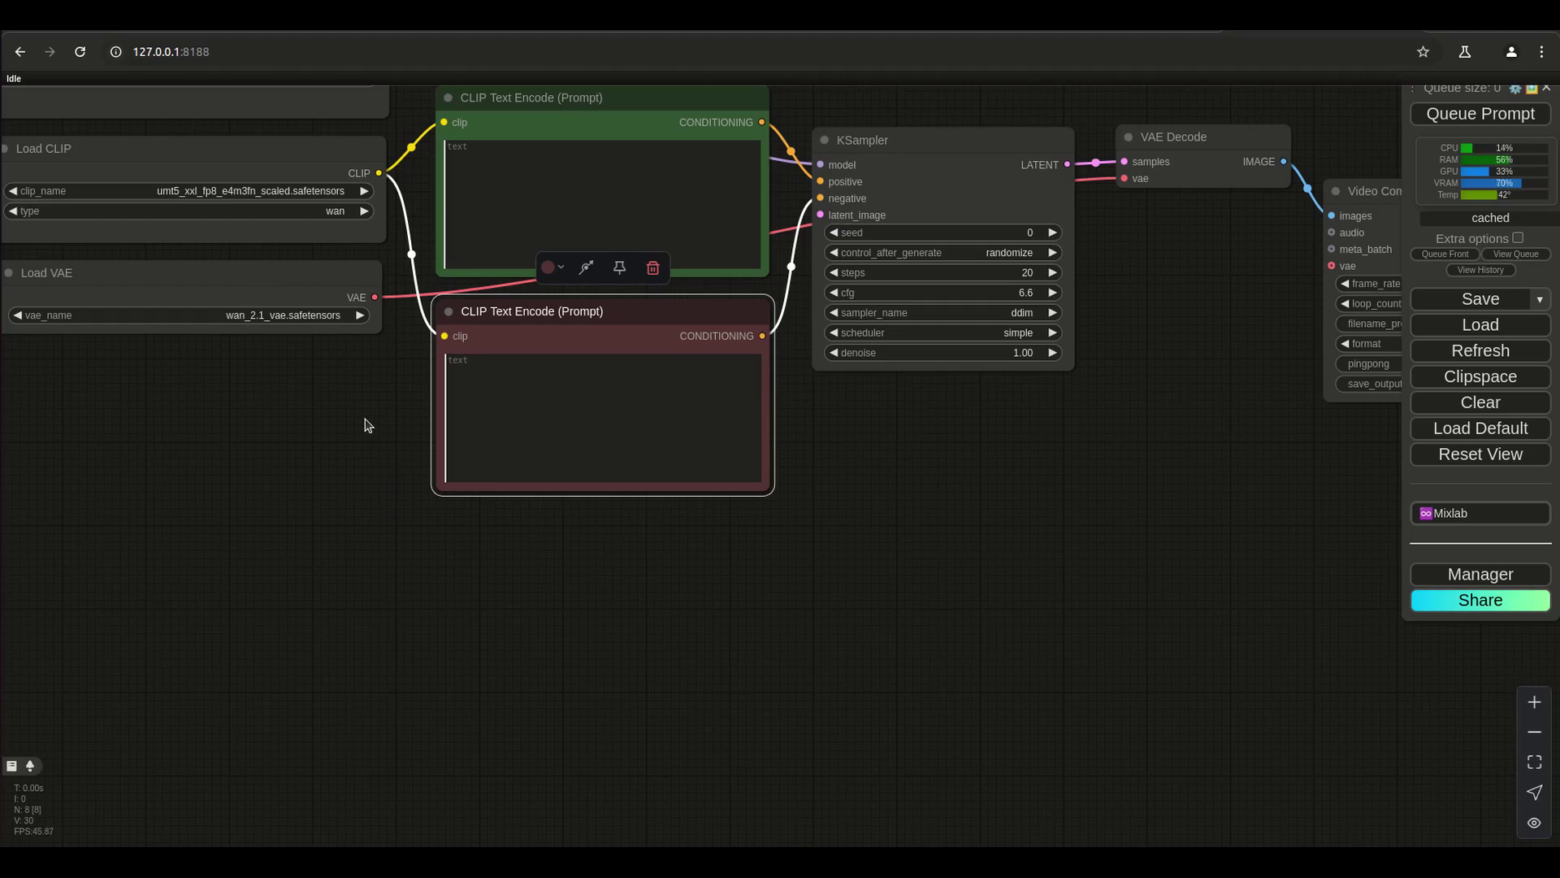
- Shift the KSampler and VAE Decode nodes up and to the right, leaving a gap after the prompt nodes
scroll(365, 424, "down", 3)
mouse_move(312, 489)
left_mouse_down()
mouse_move(309, 536)
mouse_move(293, 525)
mouse_move(317, 487)
left_mouse_up()
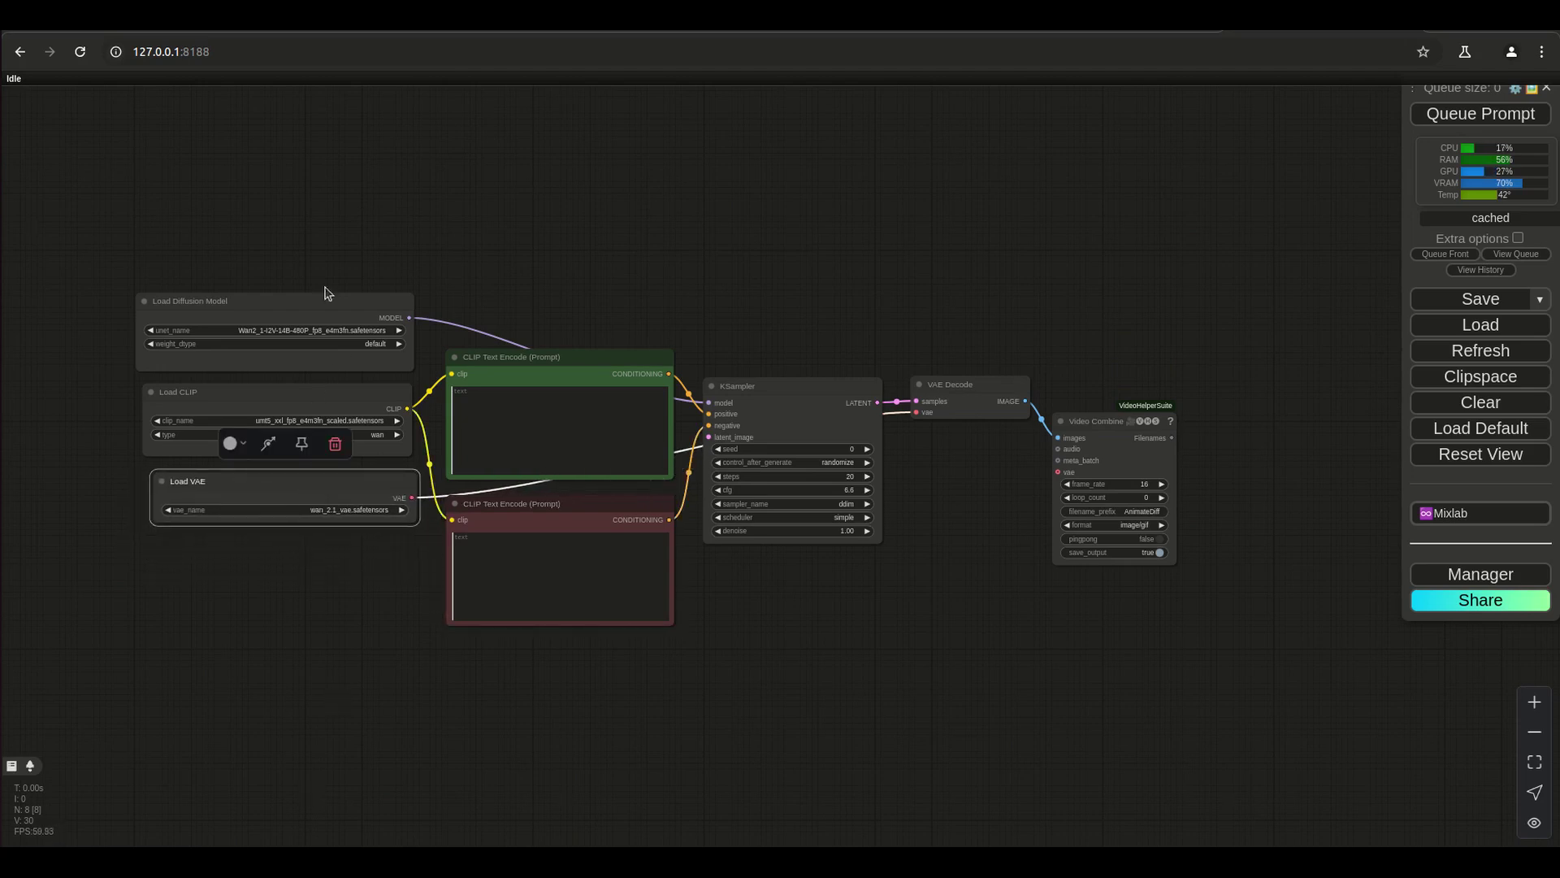
left_click_drag(773, 392, 788, 363)
left_click_drag(978, 375, 1027, 351)
left_click_drag(797, 355, 846, 359)
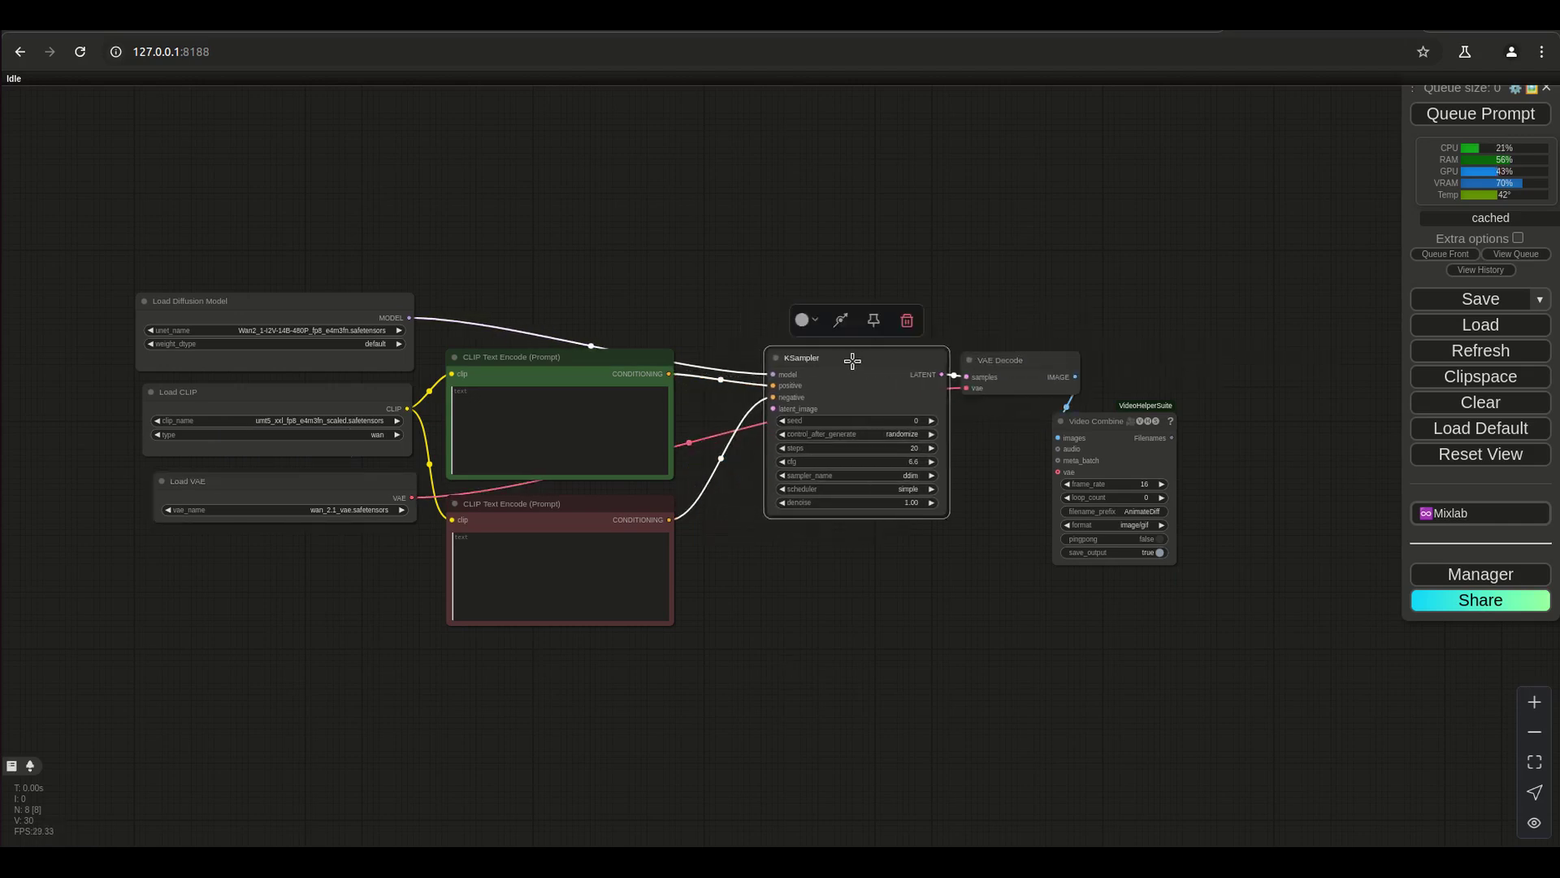
- Try feeding the KSampler's latent_image input from an Empty Latent Image node, and delete that node
left_click_drag(756, 651, 772, 703)
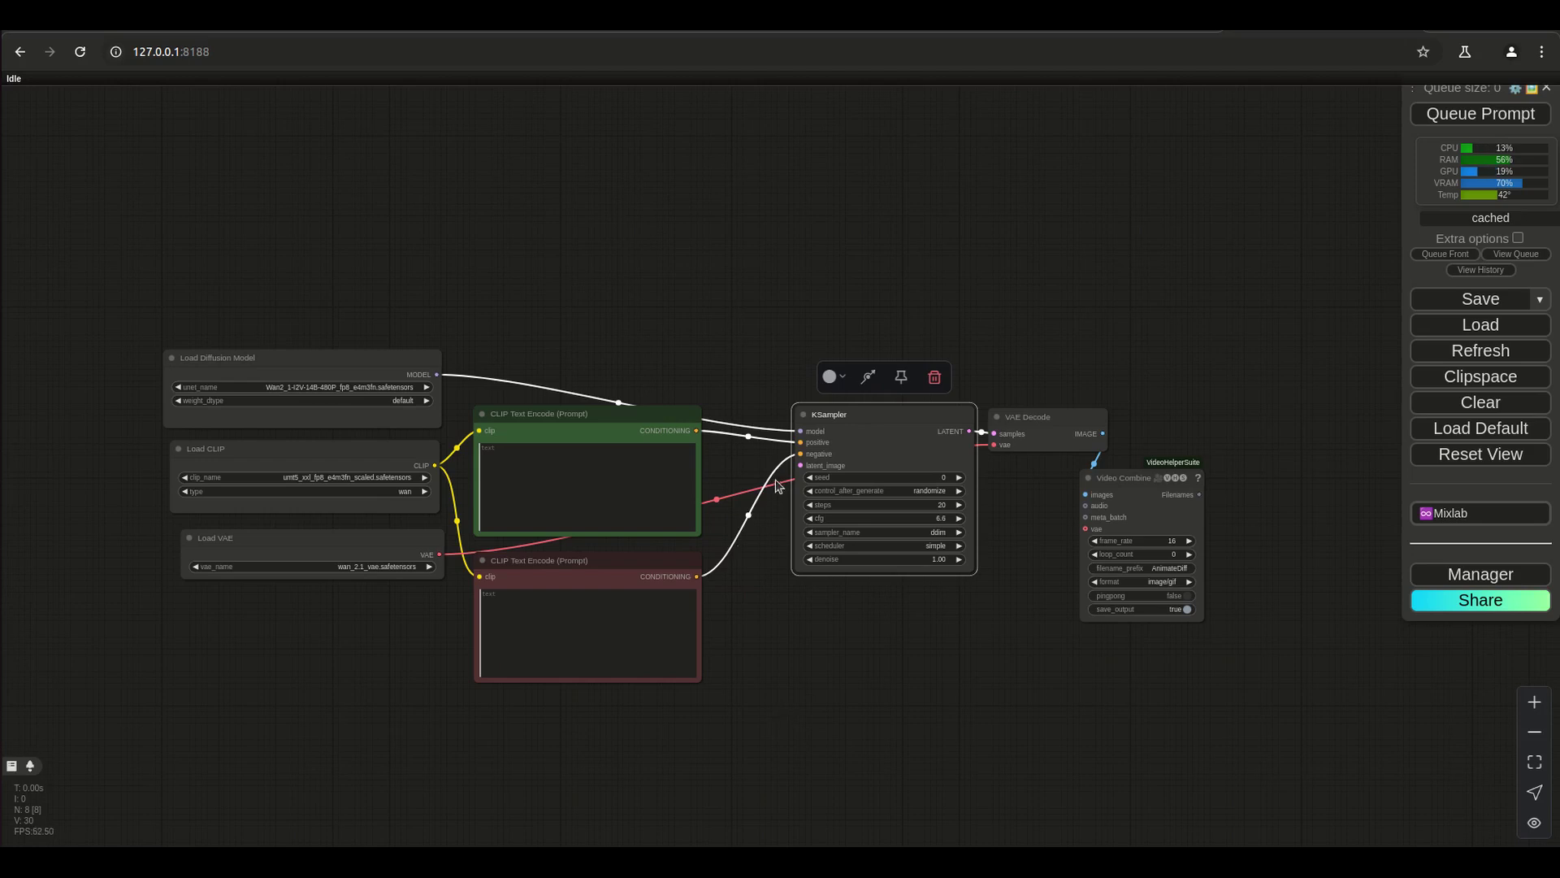
scroll(801, 465, "up", 3)
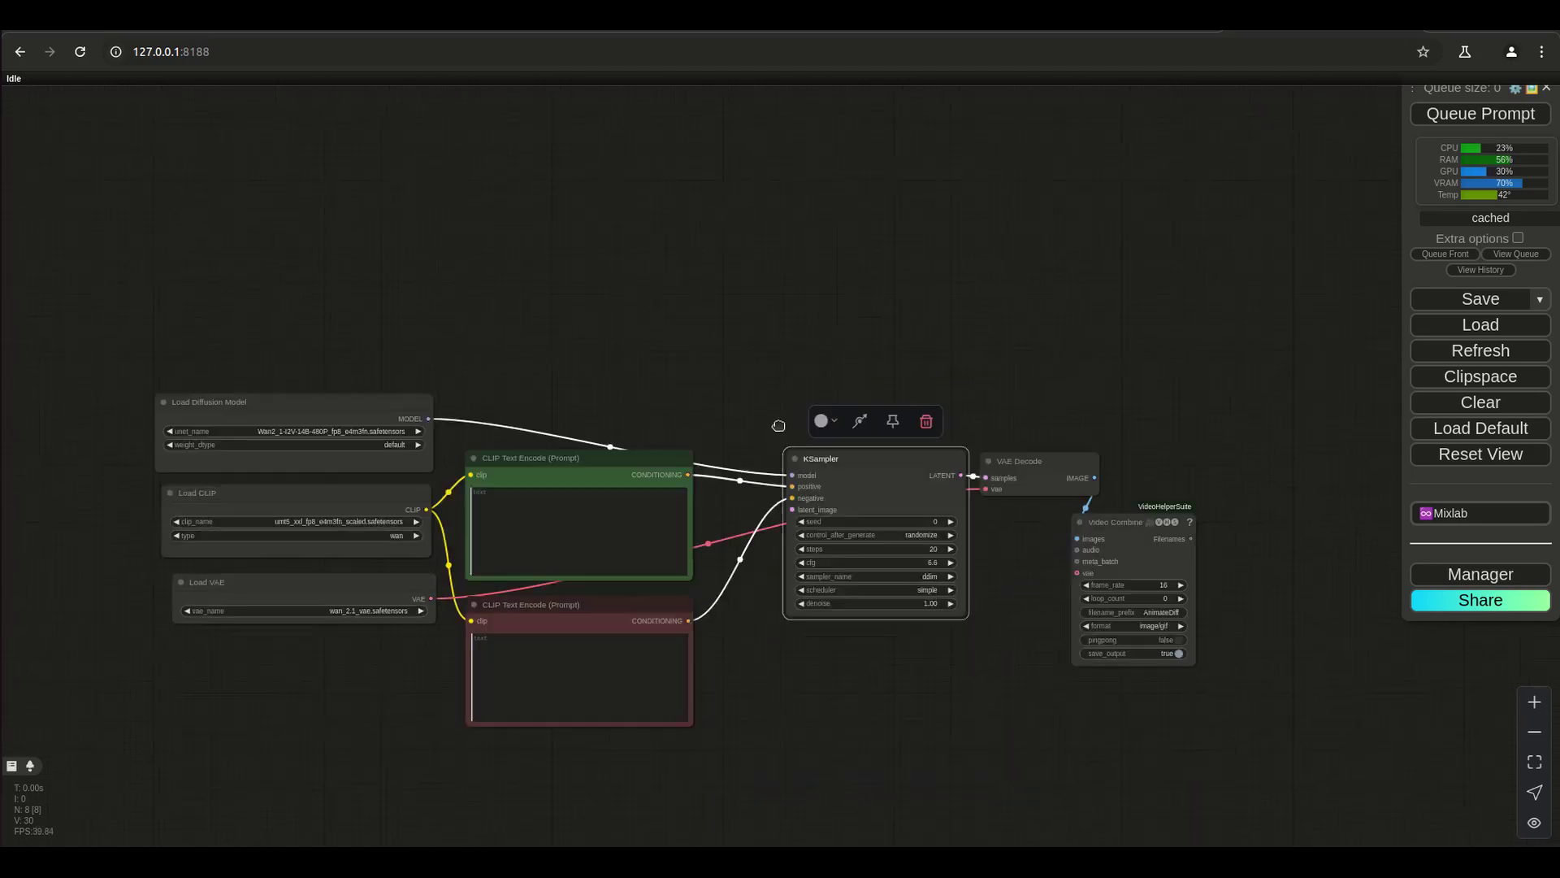
scroll(783, 453, "down", 5)
left_click_drag(778, 405, 734, 636)
left_click(785, 759)
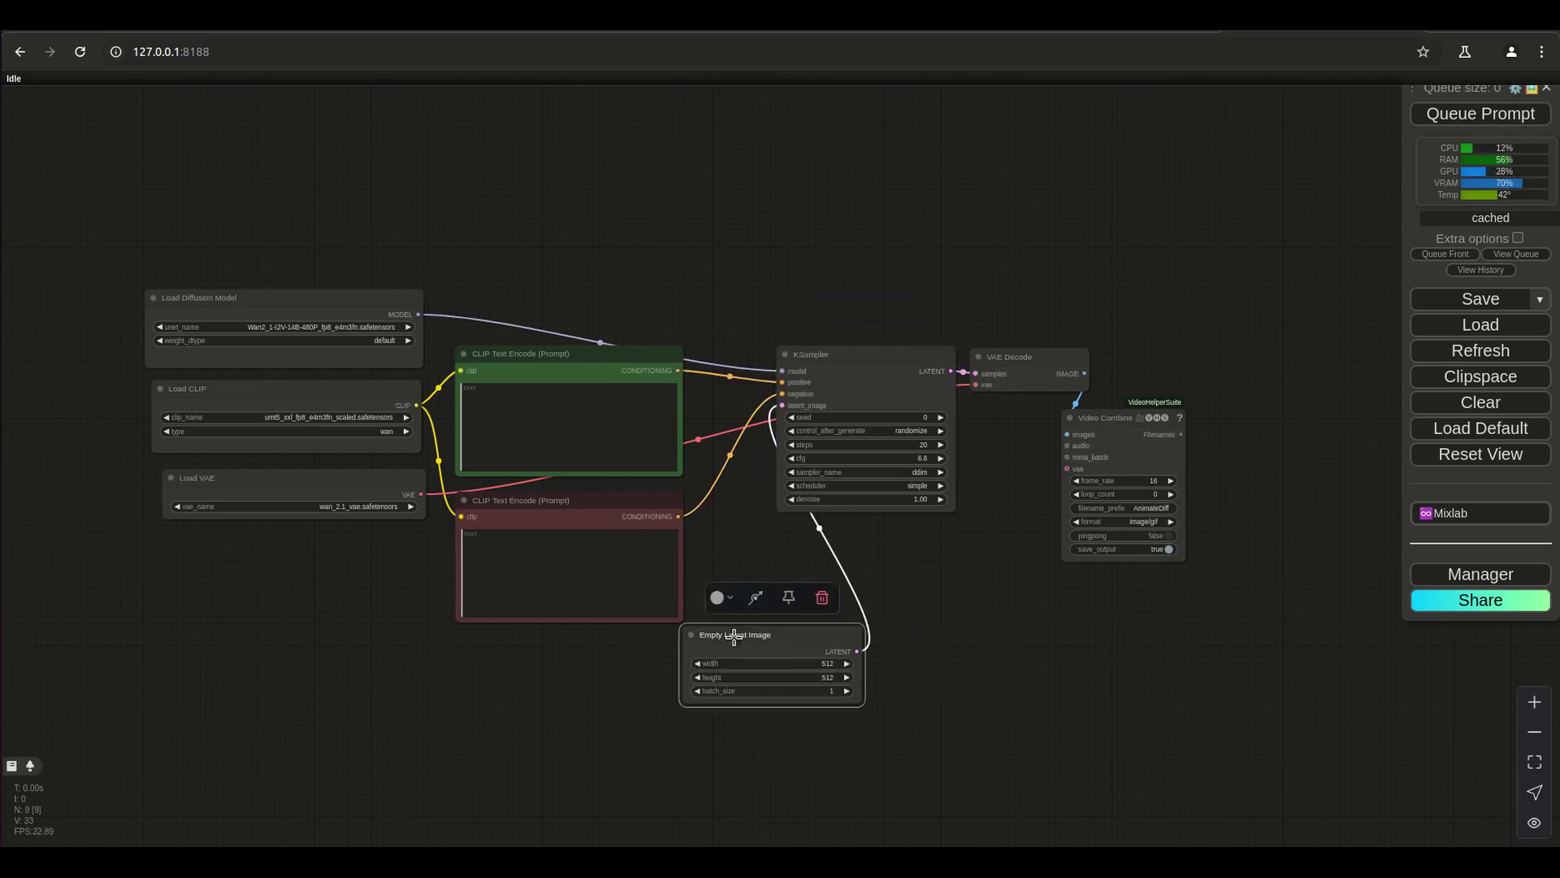
key("Delete")
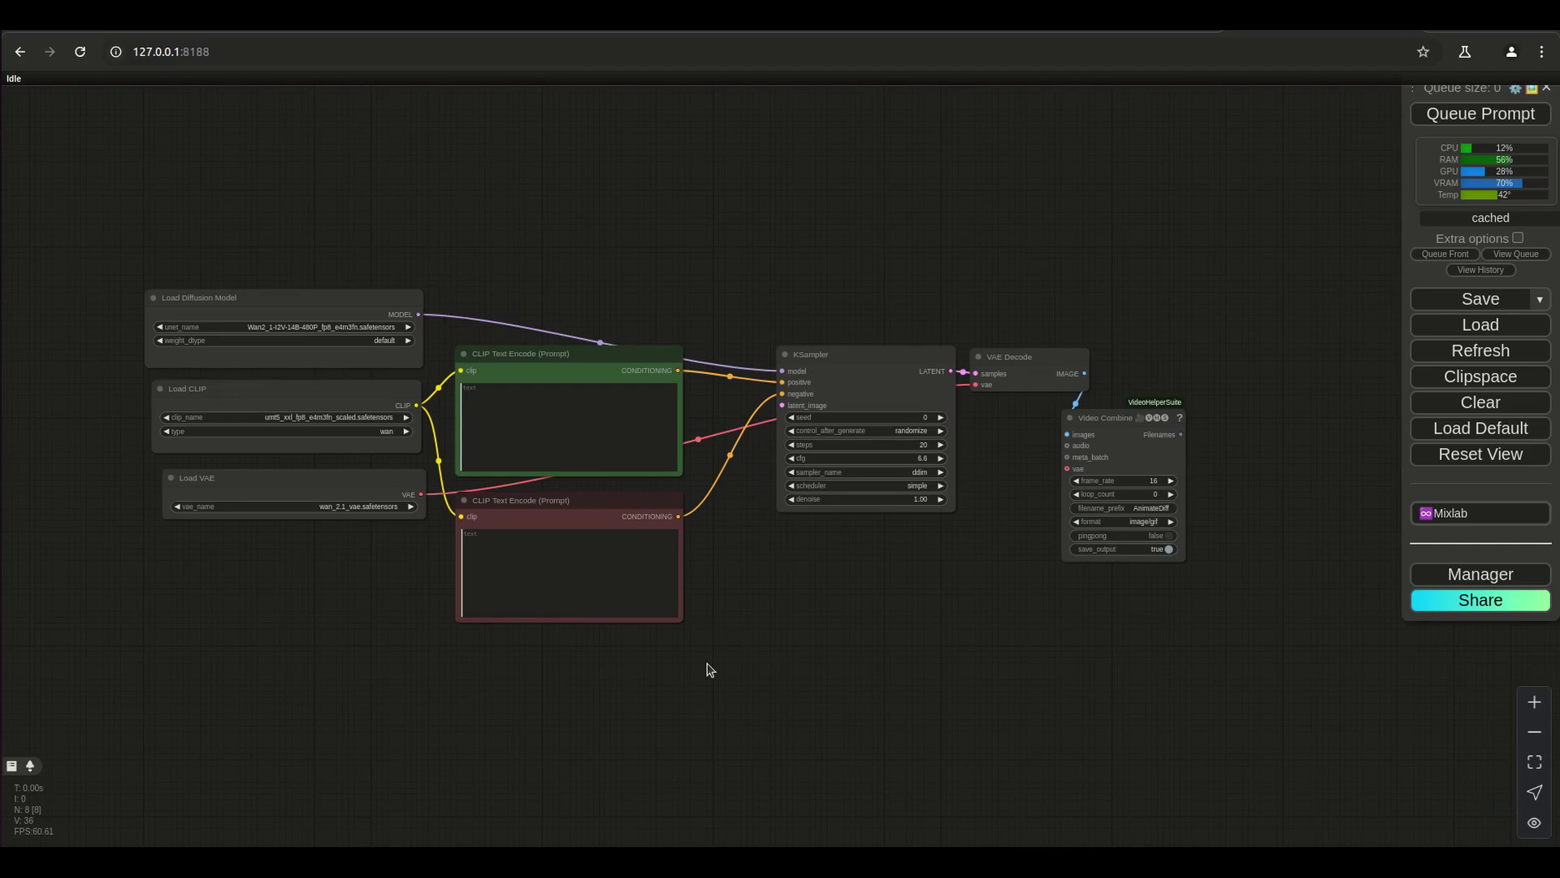
- Add a WanImageToVideo node in the empty area below the KSampler
left_click_drag(709, 665, 706, 664)
double_click(679, 662)
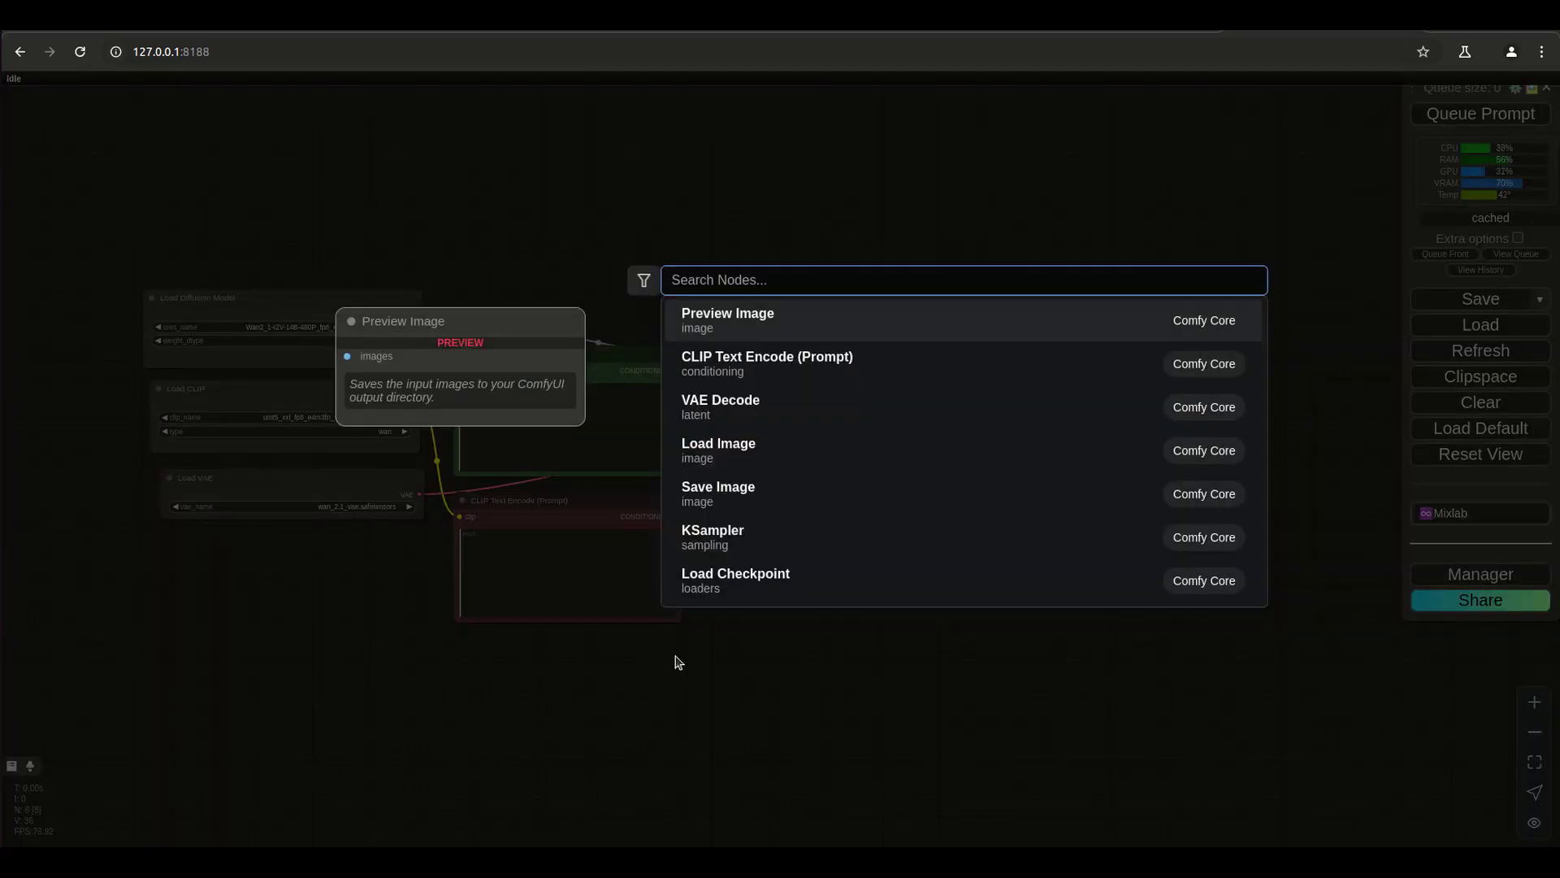
type("wan")
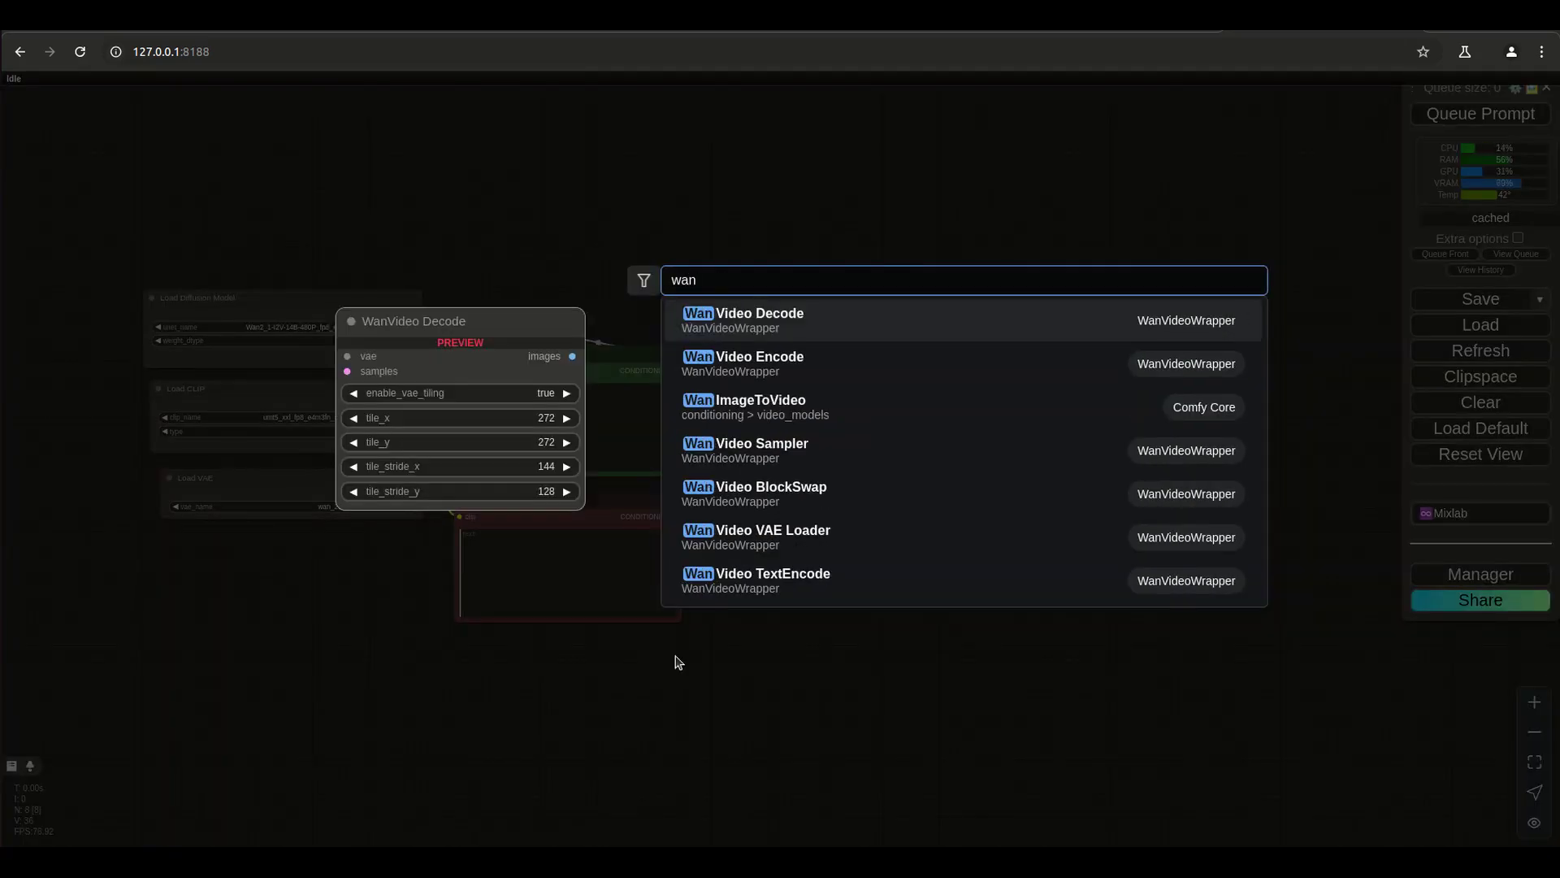
type("i")
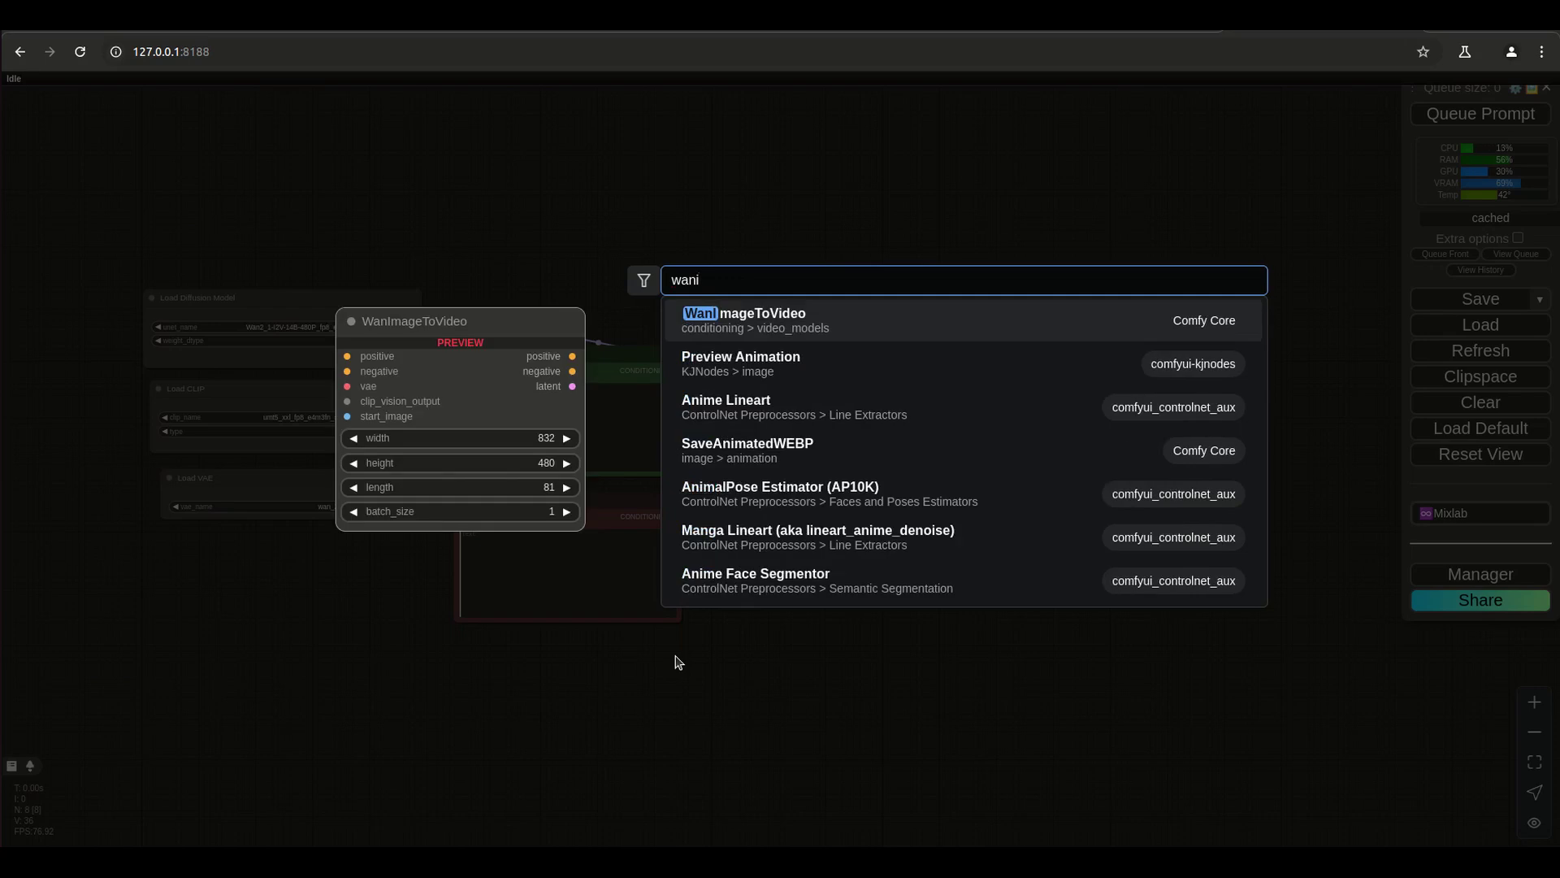
left_click(816, 316)
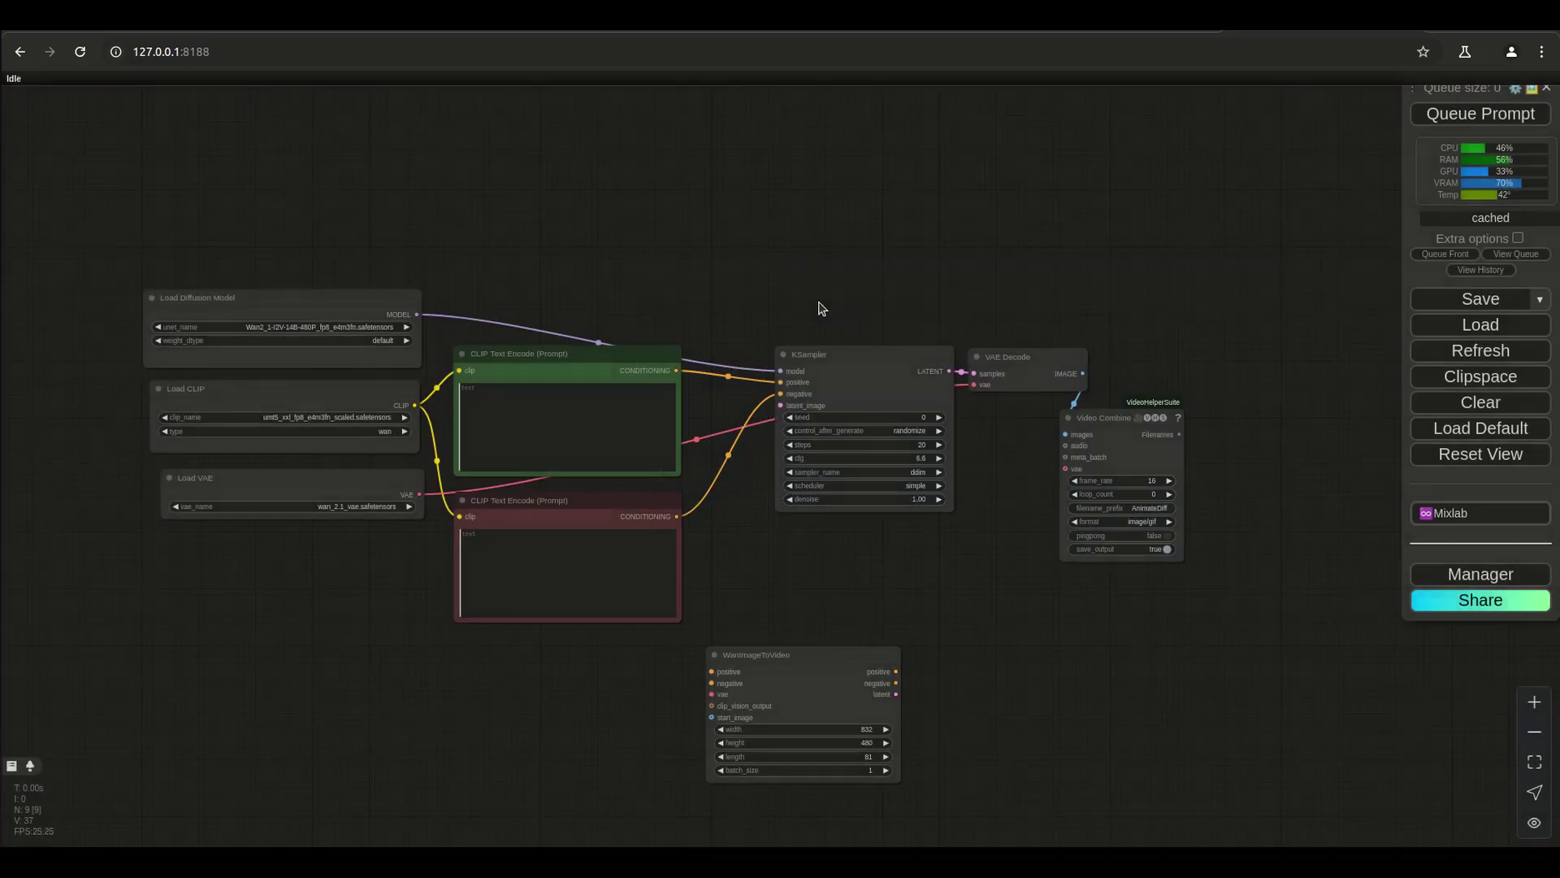
scroll(799, 608, "down", 2)
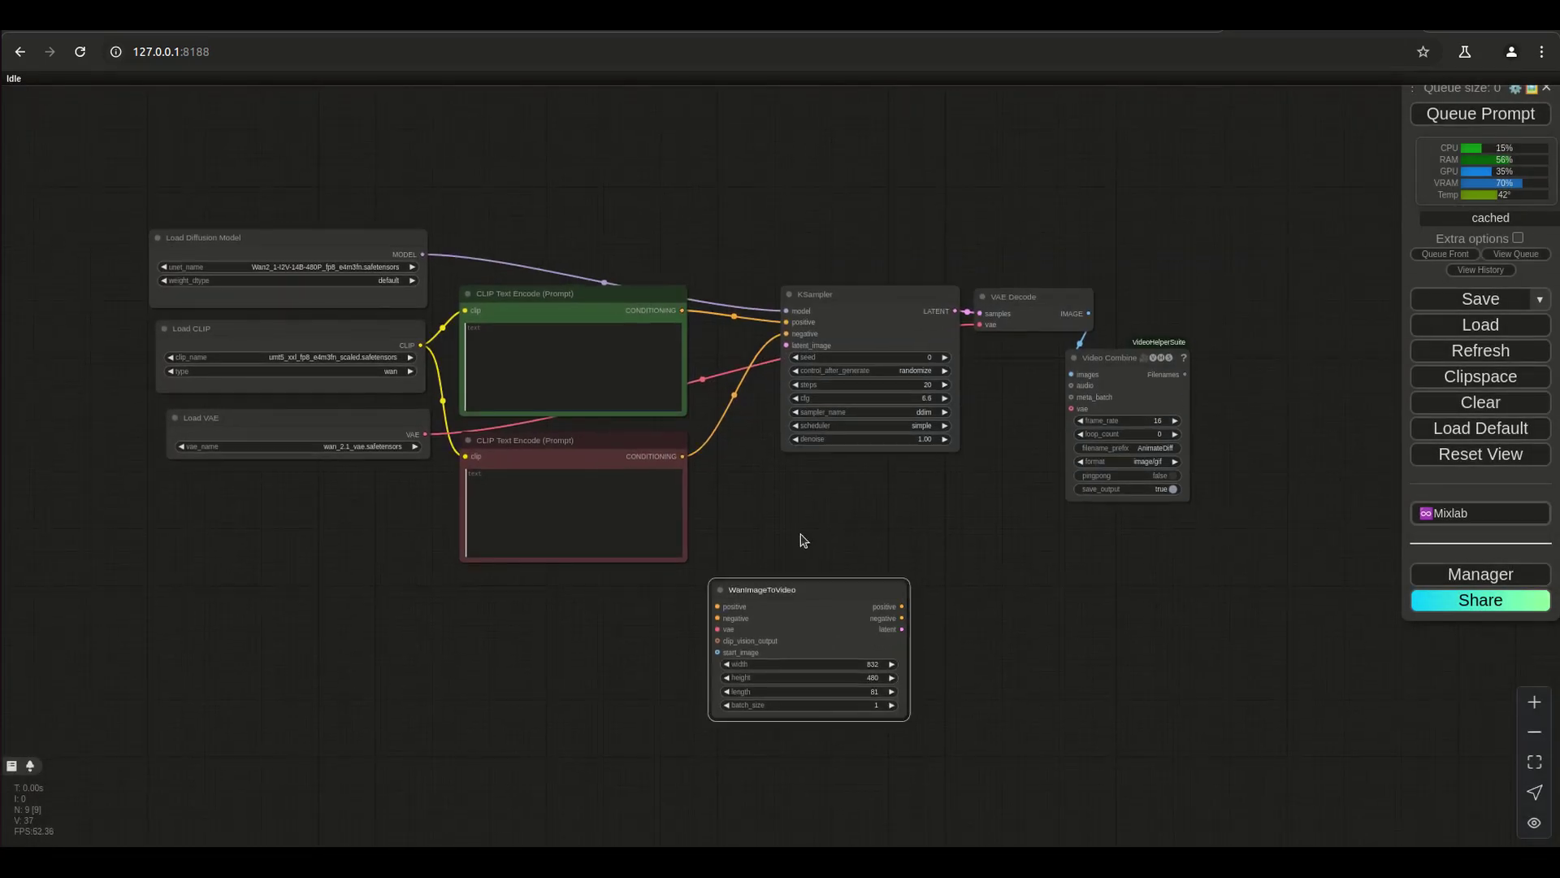
- Shift KSampler and VAE Decode aside, and connect both prompts and Load VAE to WanImageToVideo's positive, negative and vae inputs
left_click_drag(865, 297, 909, 311)
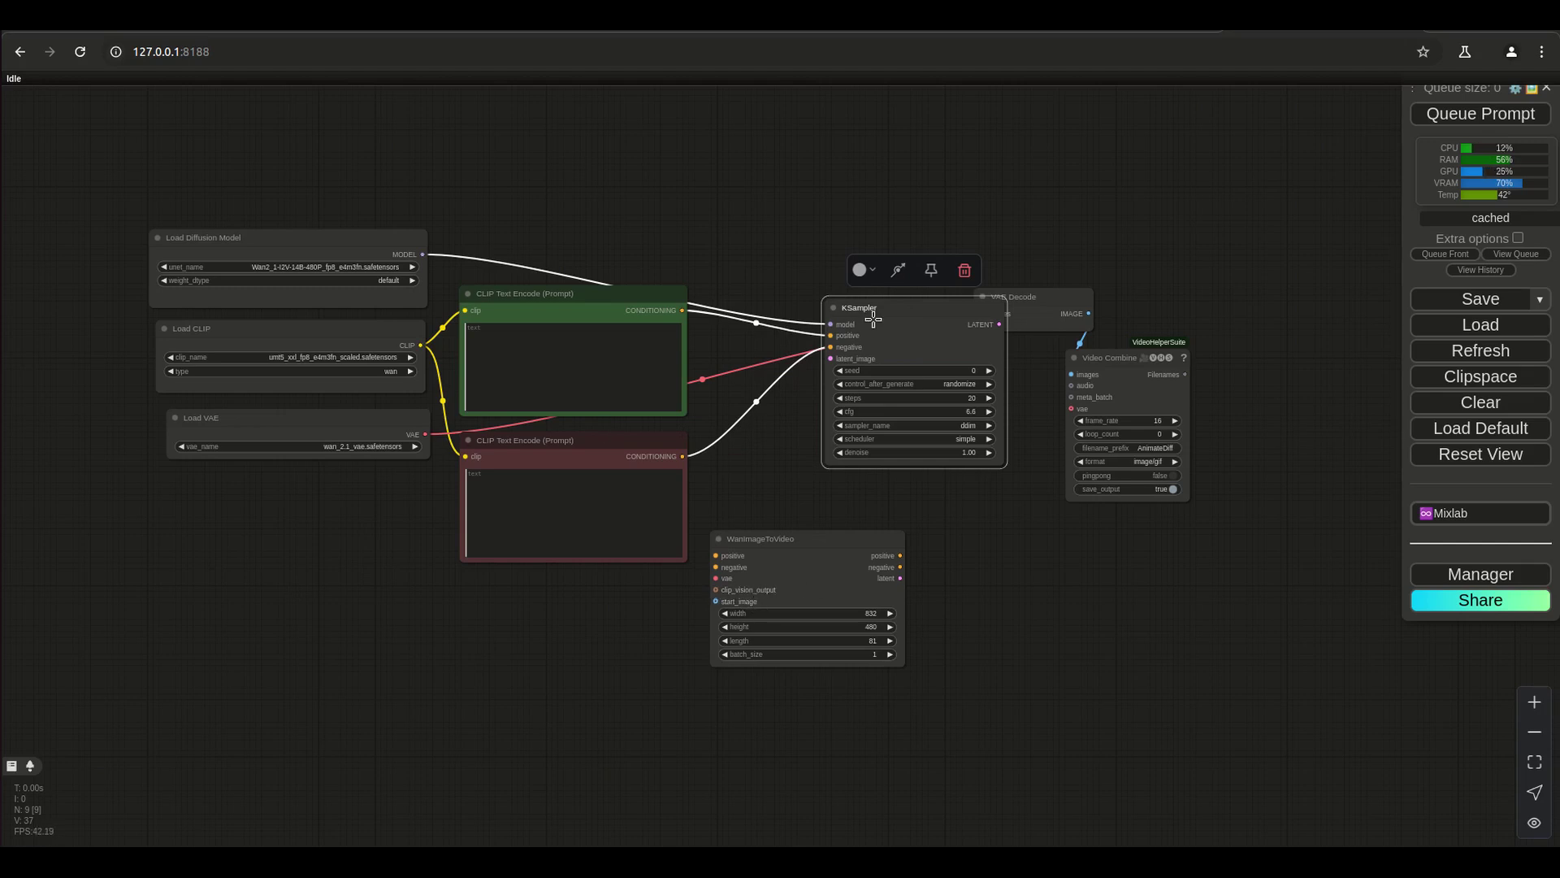
left_click_drag(1062, 312, 1137, 294)
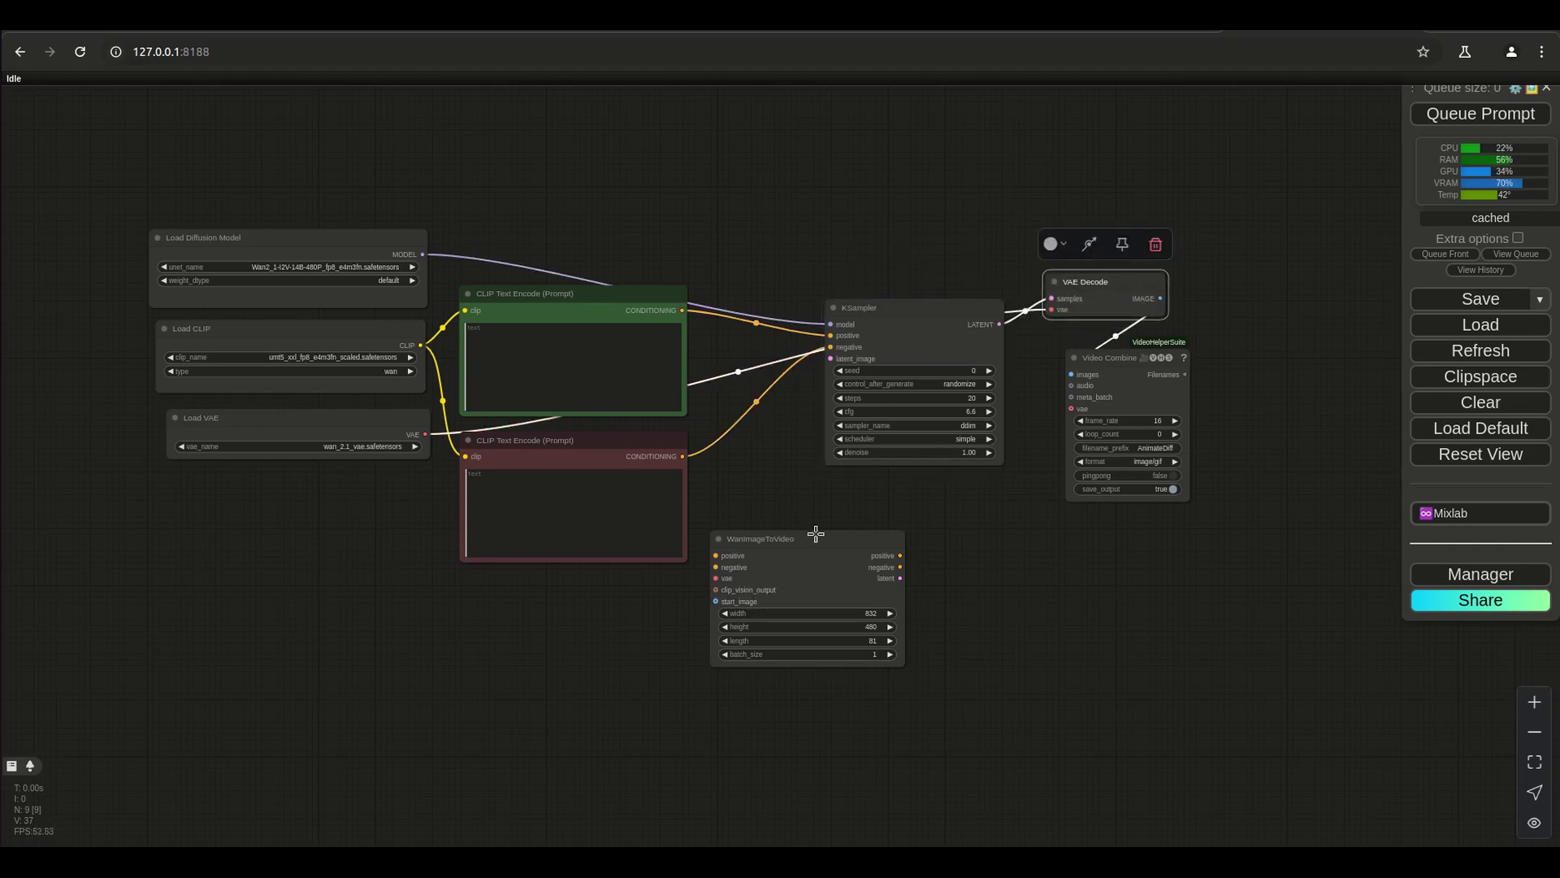
left_click_drag(830, 347, 779, 342)
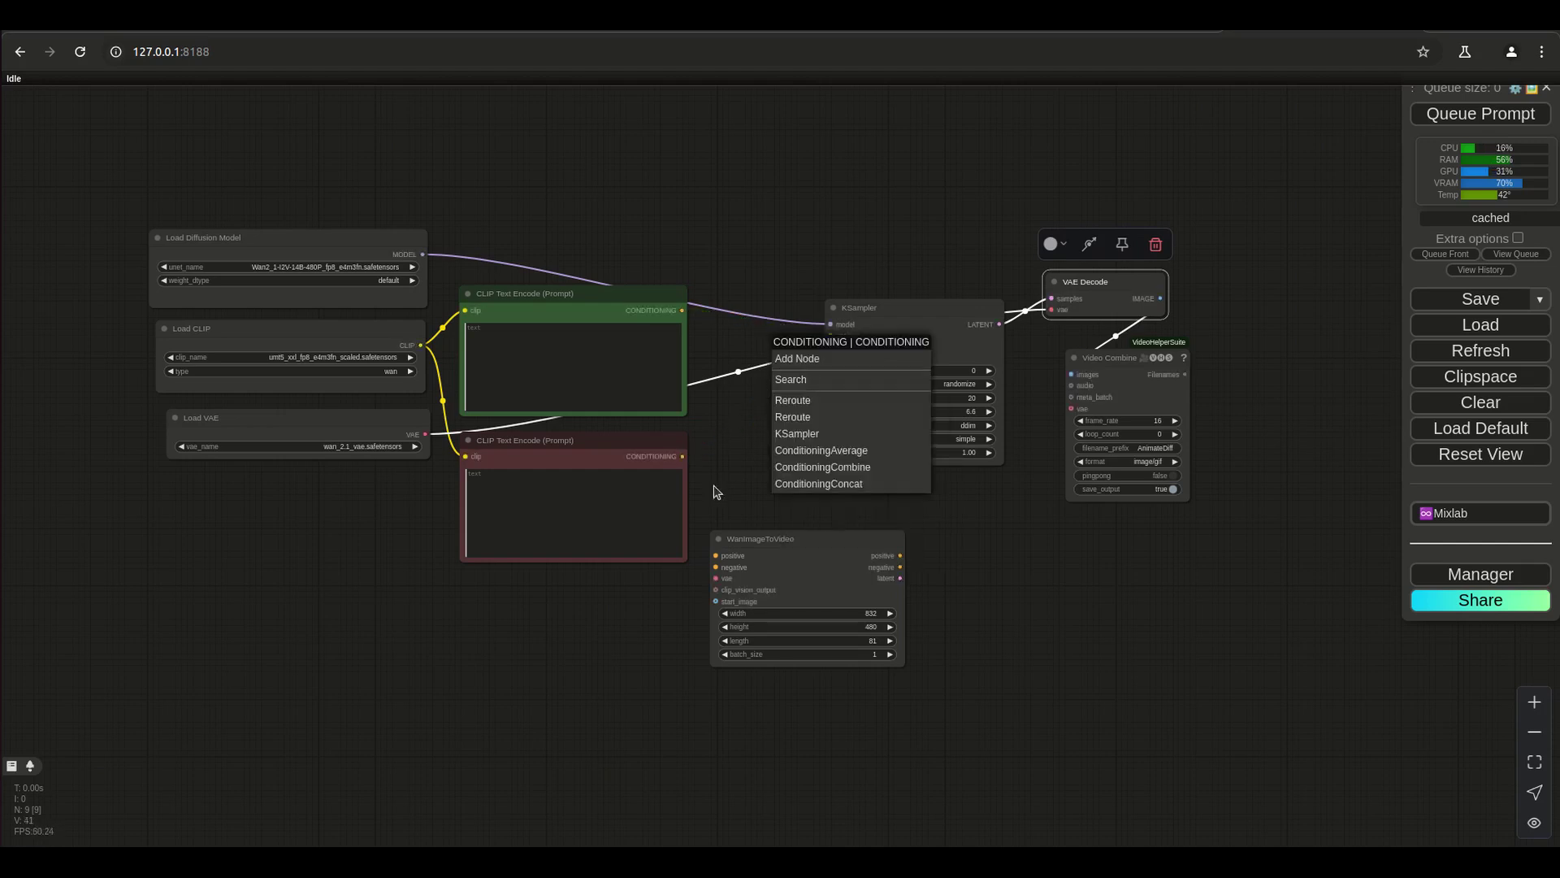
left_click_drag(685, 459, 715, 567)
left_click_drag(683, 313, 419, 439)
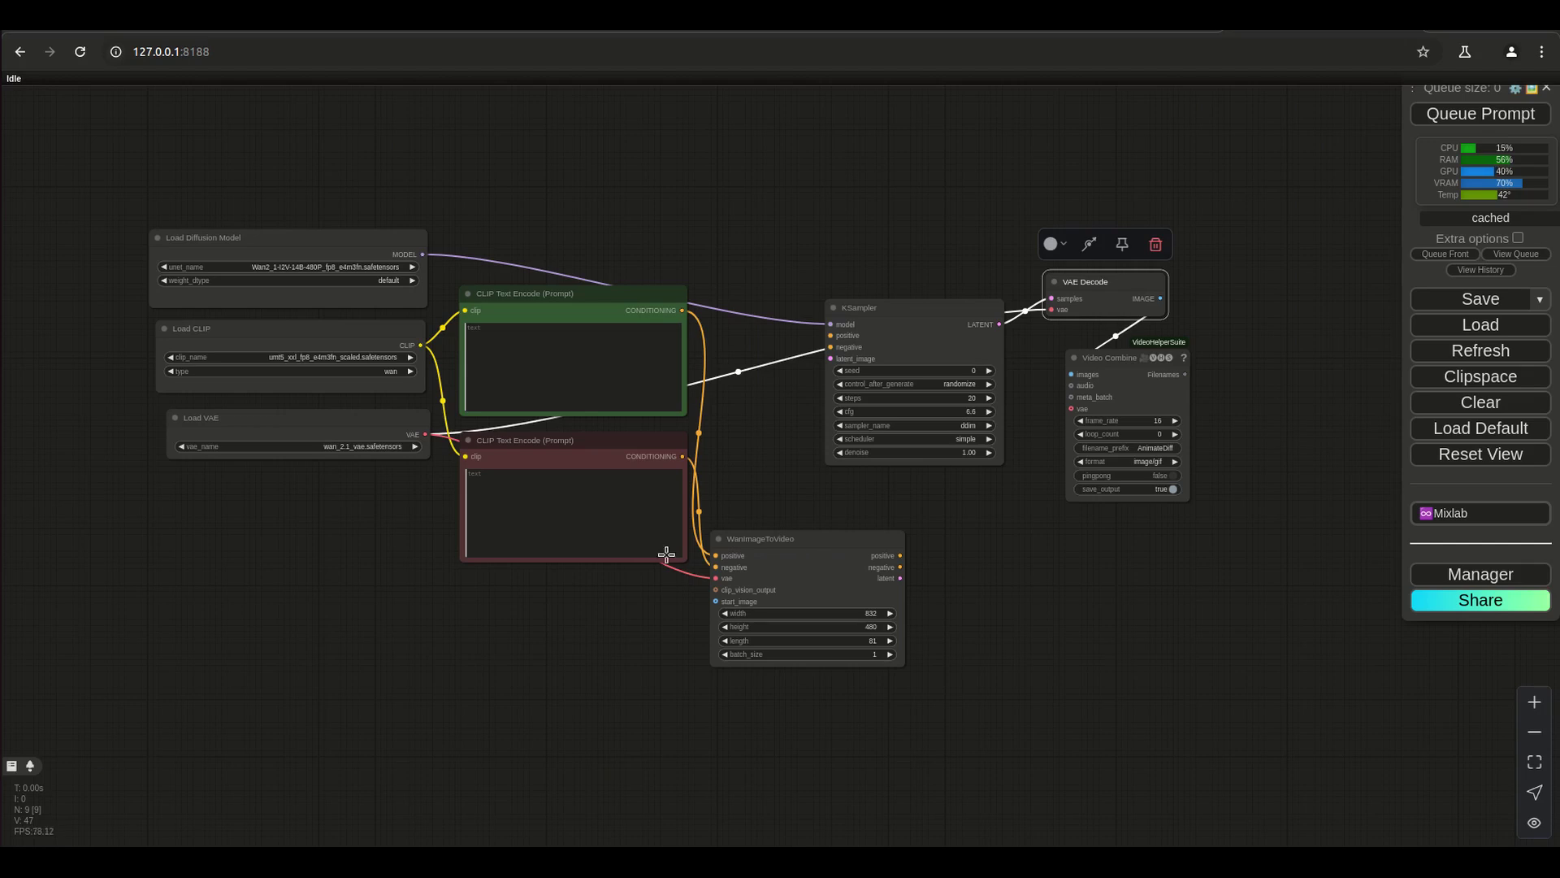
left_click(560, 601)
- Connect WanImageToVideo's positive, negative and latent outputs to the matching KSampler inputs, and lower WanImageToVideo and the negative prompt slightly
left_click_drag(900, 556, 834, 335)
left_click_drag(900, 567, 832, 347)
scroll(745, 490, "up", 3)
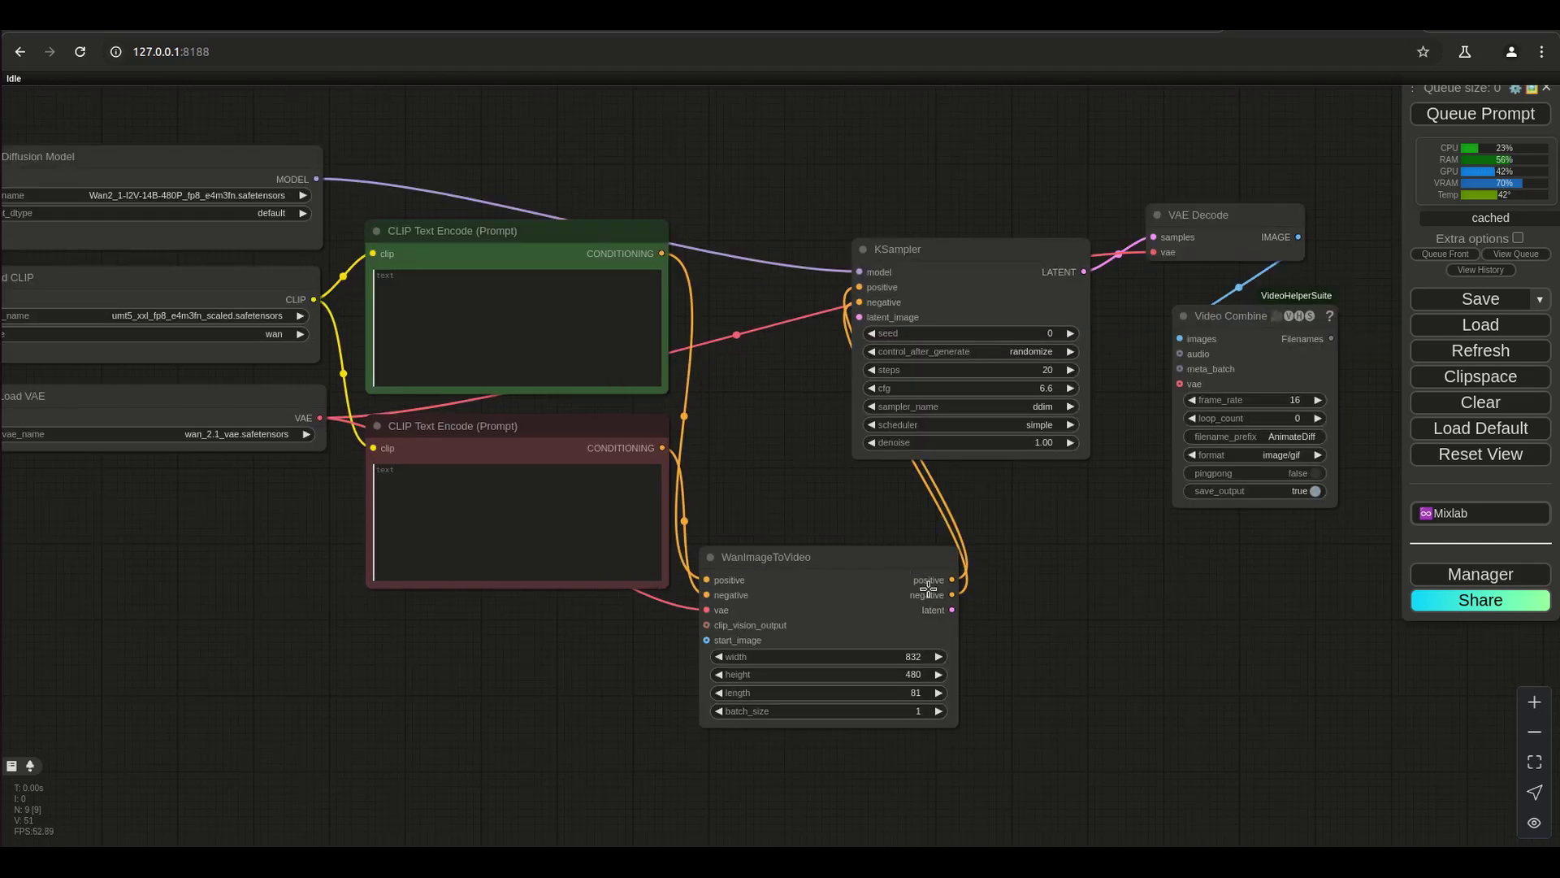
left_click_drag(955, 611, 877, 333)
left_click_drag(858, 560, 842, 606)
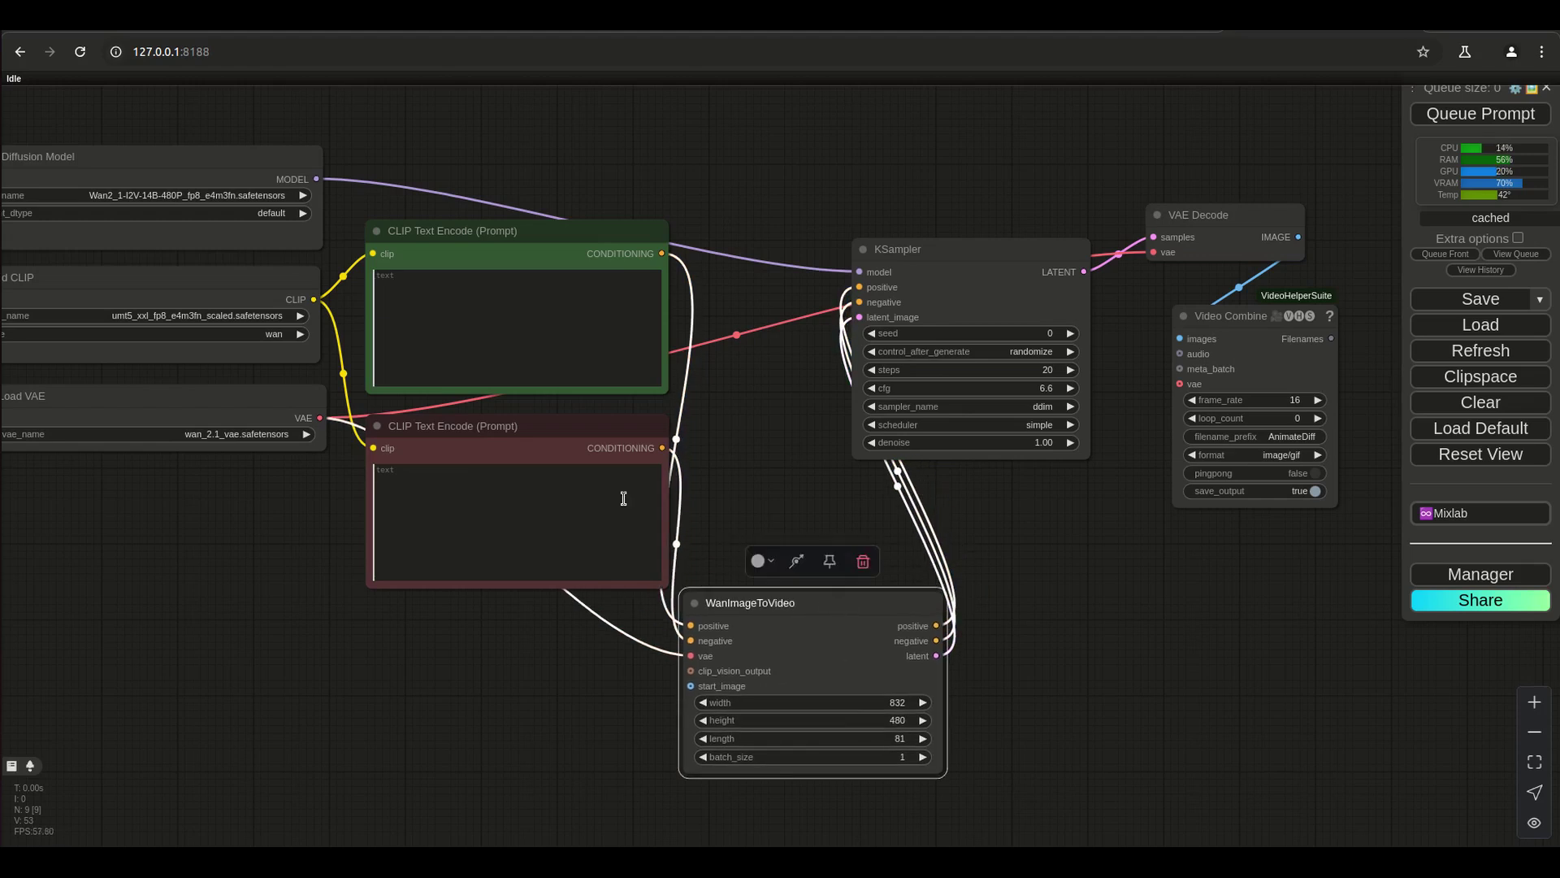
left_click_drag(513, 439, 507, 446)
- Add a CLIP Vision Encode node for WanImageToVideo's clip_vision_output, fed by a Load CLIP Vision node set to clip_vision_h.safetensors
left_click_drag(690, 670, 457, 681)
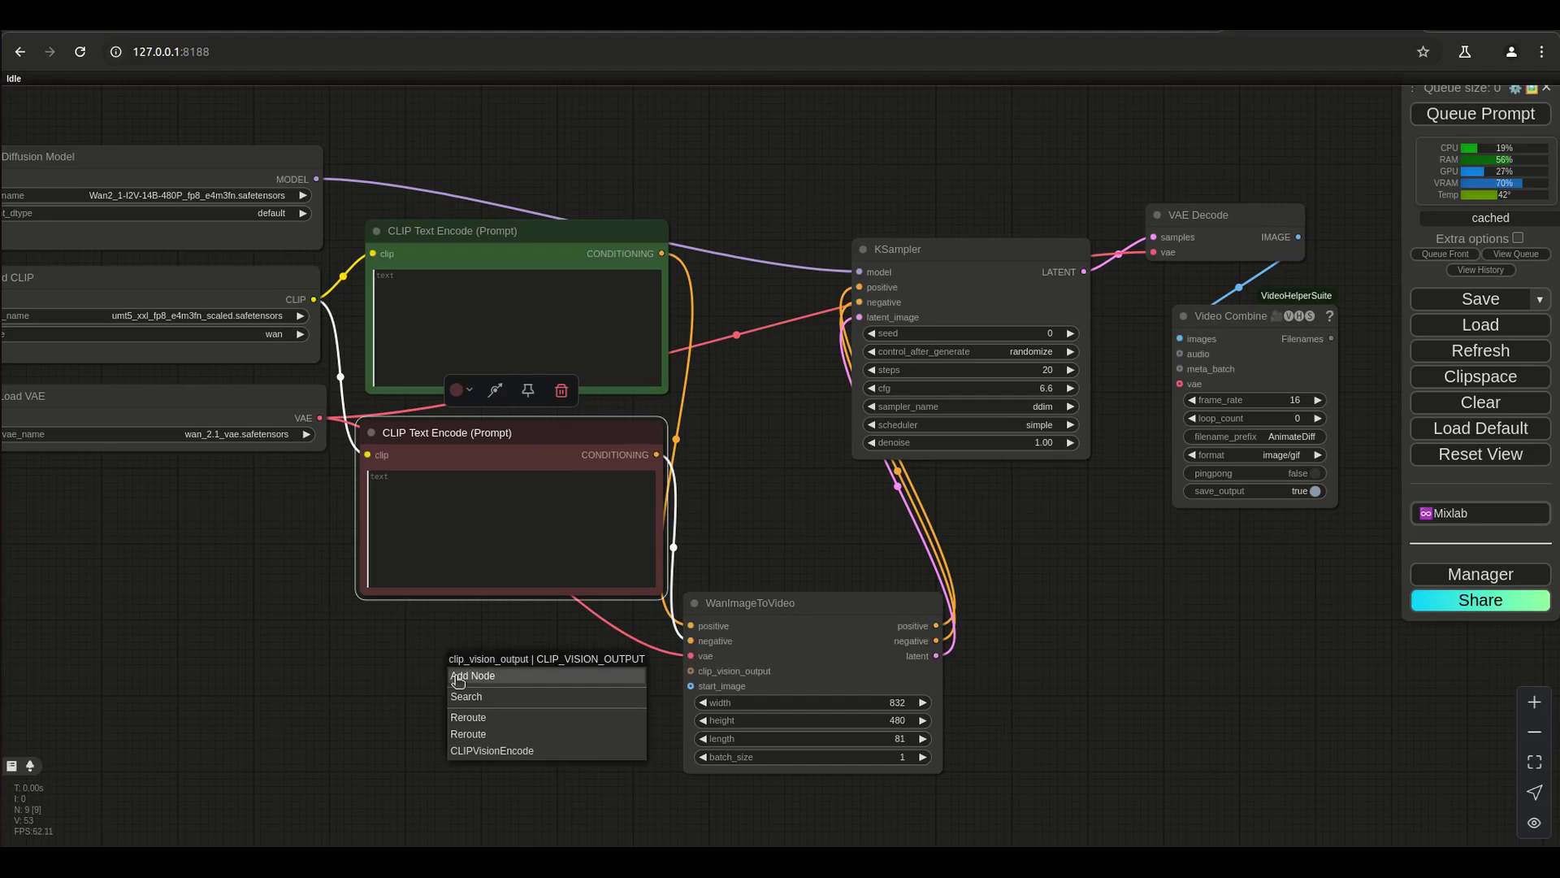
left_click(491, 751)
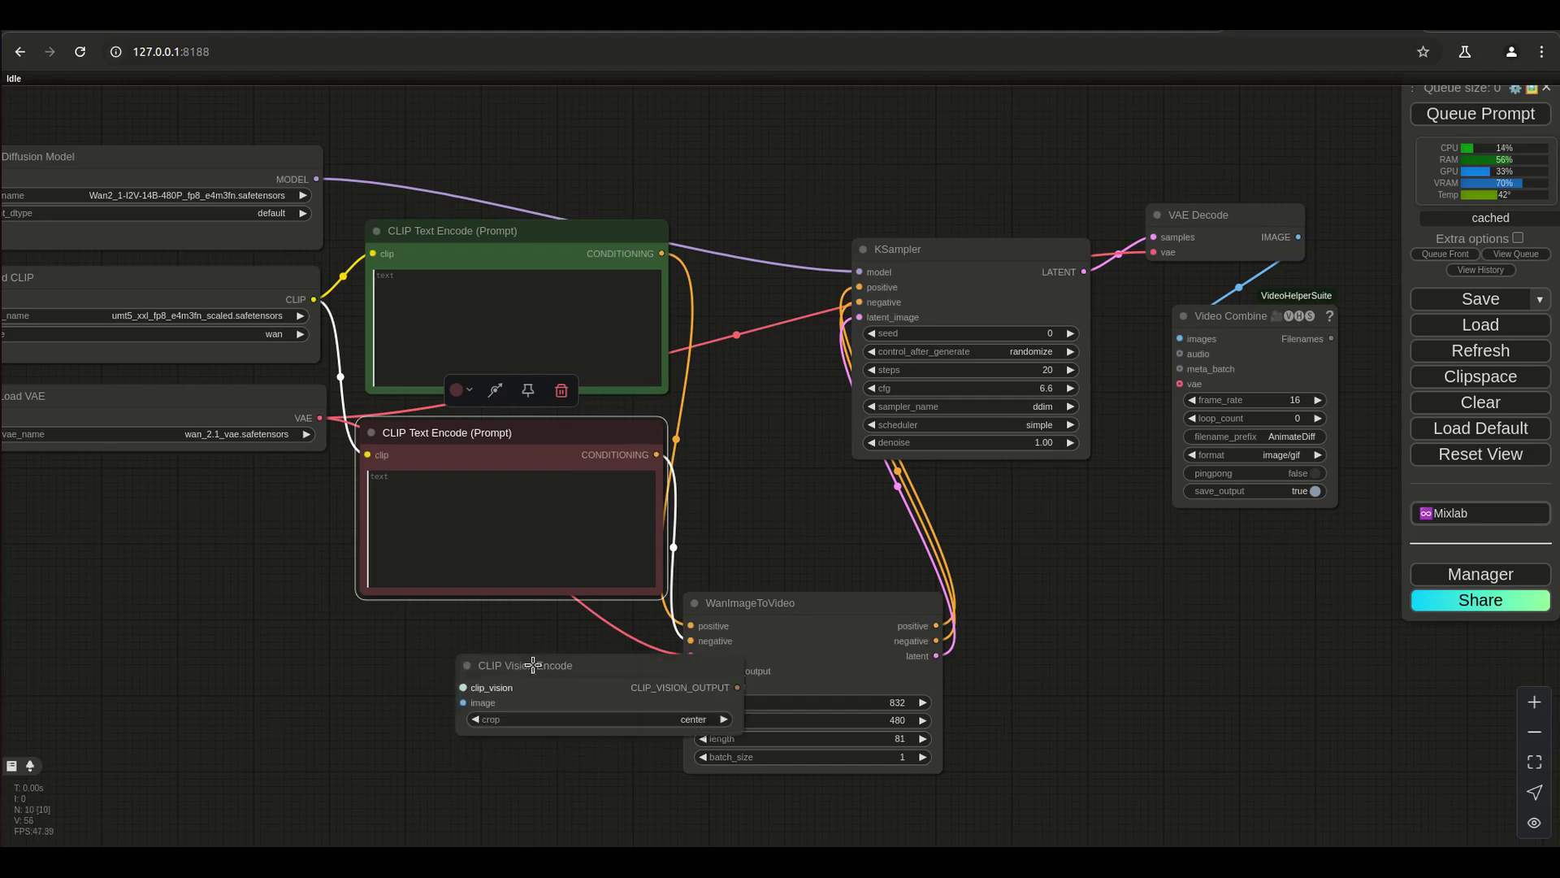
left_click_drag(463, 689, 153, 546)
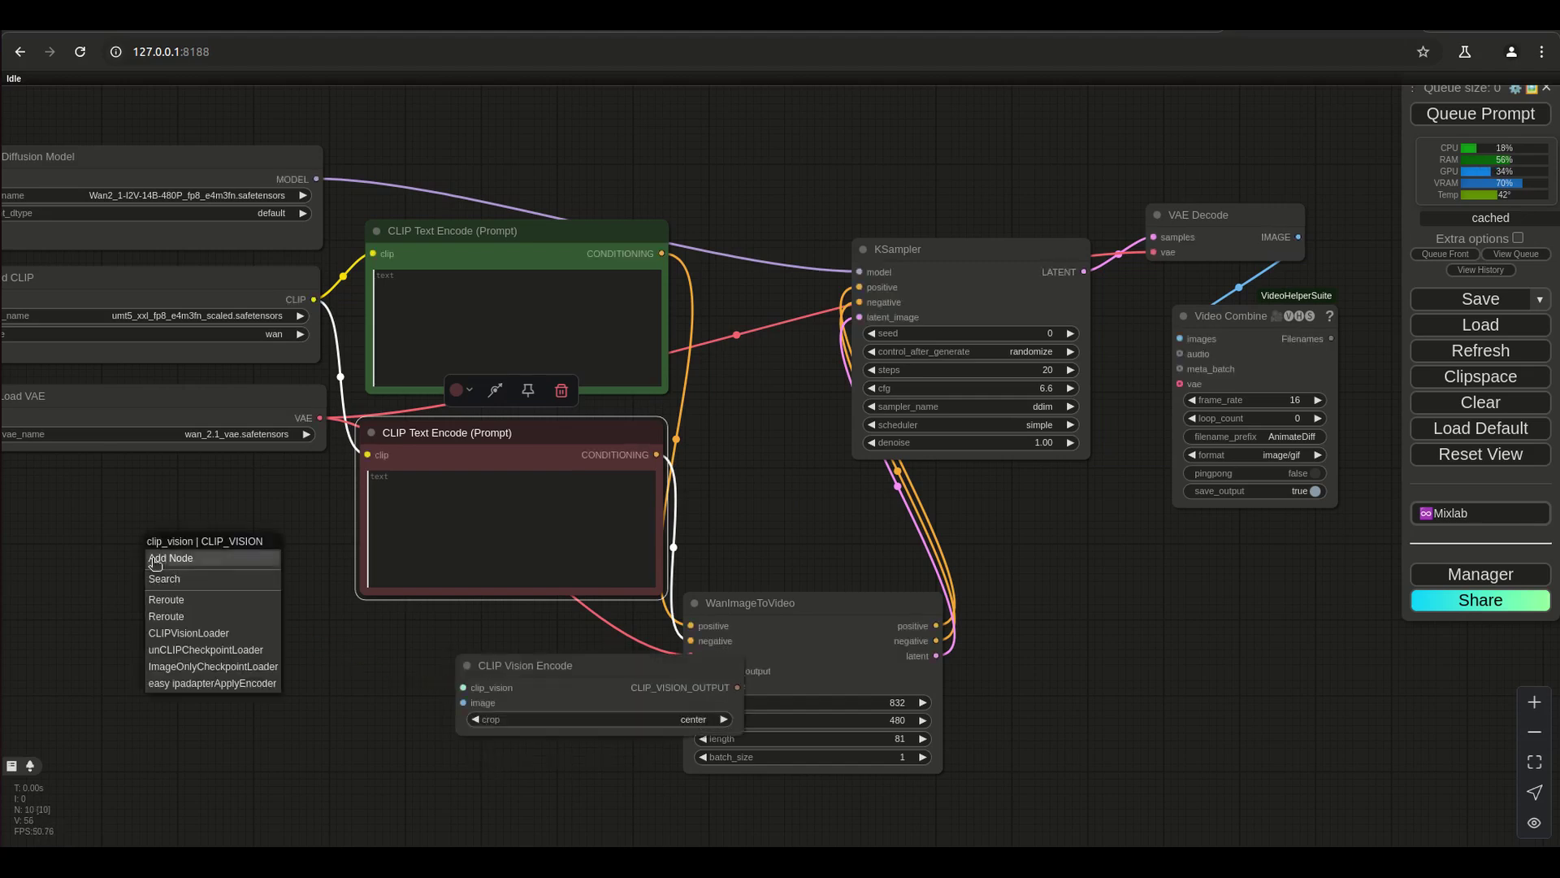
left_click(169, 637)
left_click(254, 586)
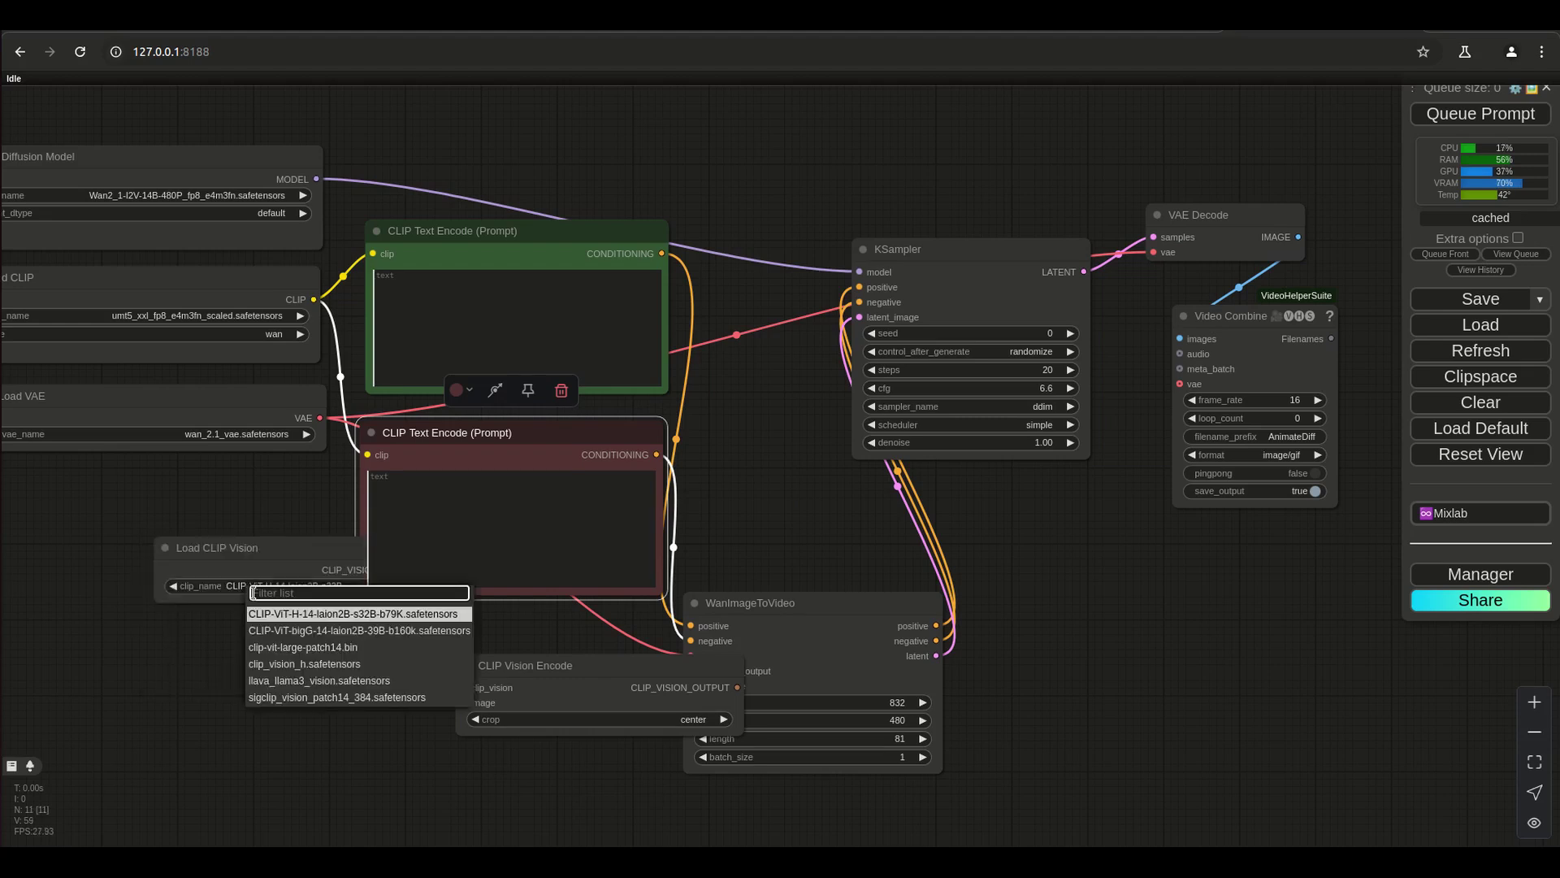
left_click(288, 670)
left_click_drag(280, 557, 167, 483)
left_click_drag(269, 524, 335, 534)
- Feed CLIP Vision Encode's image input from a new Load Image node, and arrange the nodes below the loaders and prompts
left_click_drag(463, 702, 292, 689)
left_click(314, 802)
left_click_drag(382, 729, 194, 685)
left_click_drag(524, 786, 317, 739)
left_click_drag(366, 609, 290, 579)
scroll(329, 760, "down", 3)
scroll(426, 699, "up", 2)
scroll(341, 569, "down", 2)
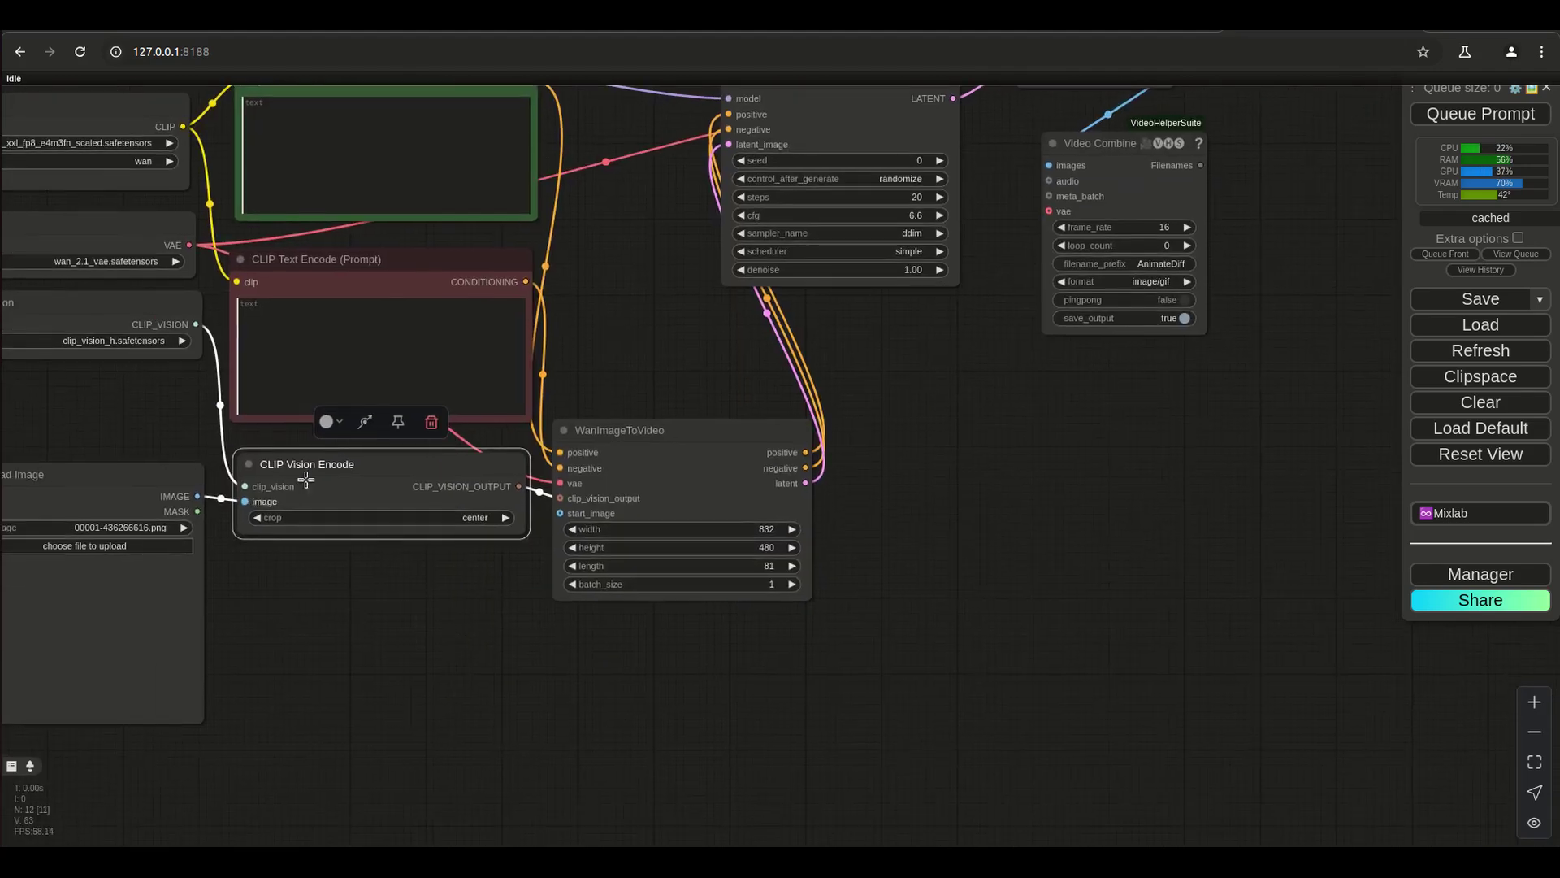
left_click_drag(398, 582, 480, 663)
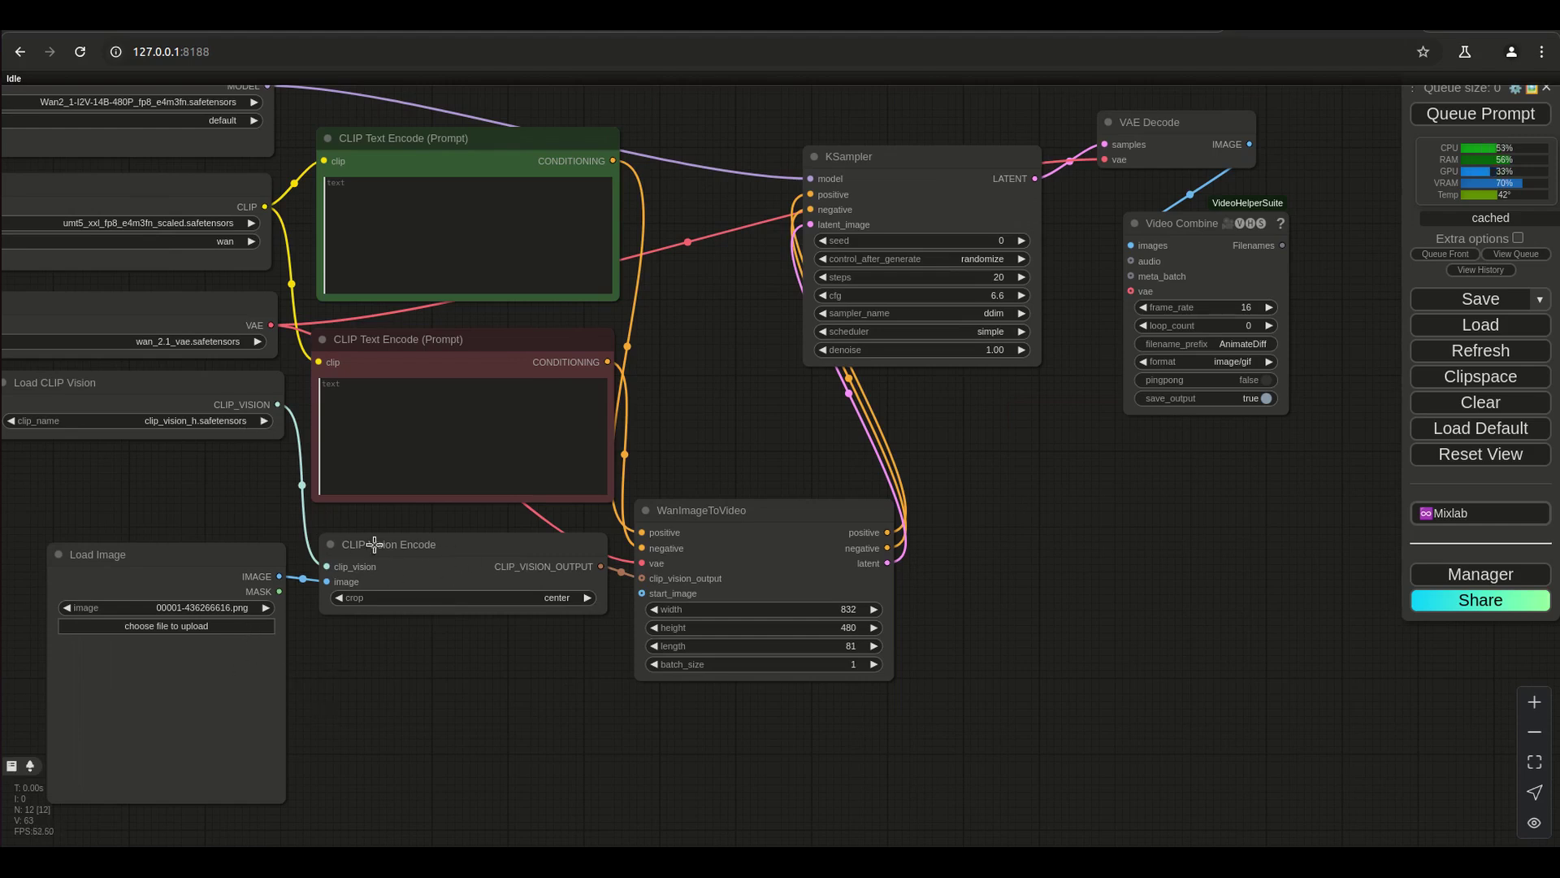
- Connect Load Image's IMAGE output to WanImageToVideo's start_image input, and space out the Load Image and CLIP Vision Encode nodes
left_click_drag(278, 577, 663, 620)
left_click_drag(415, 546, 420, 516)
left_click_drag(232, 597, 210, 622)
left_click_drag(450, 704, 490, 721)
scroll(404, 695, "down", 2)
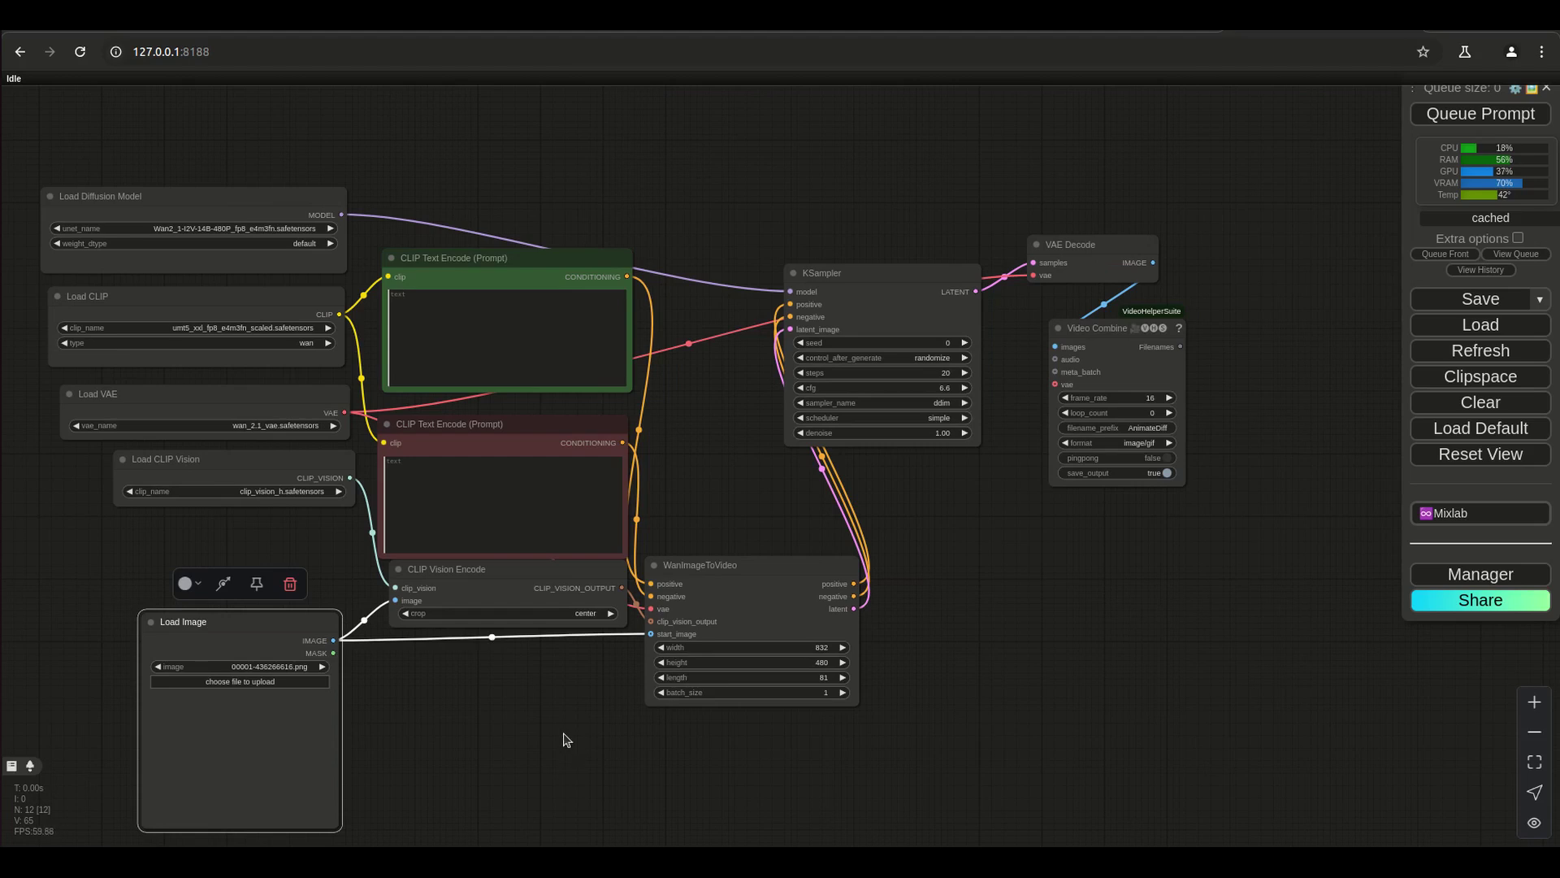
mouse_move(539, 601)
left_mouse_down()
mouse_move(509, 607)
mouse_move(539, 616)
mouse_move(528, 610)
left_mouse_up()
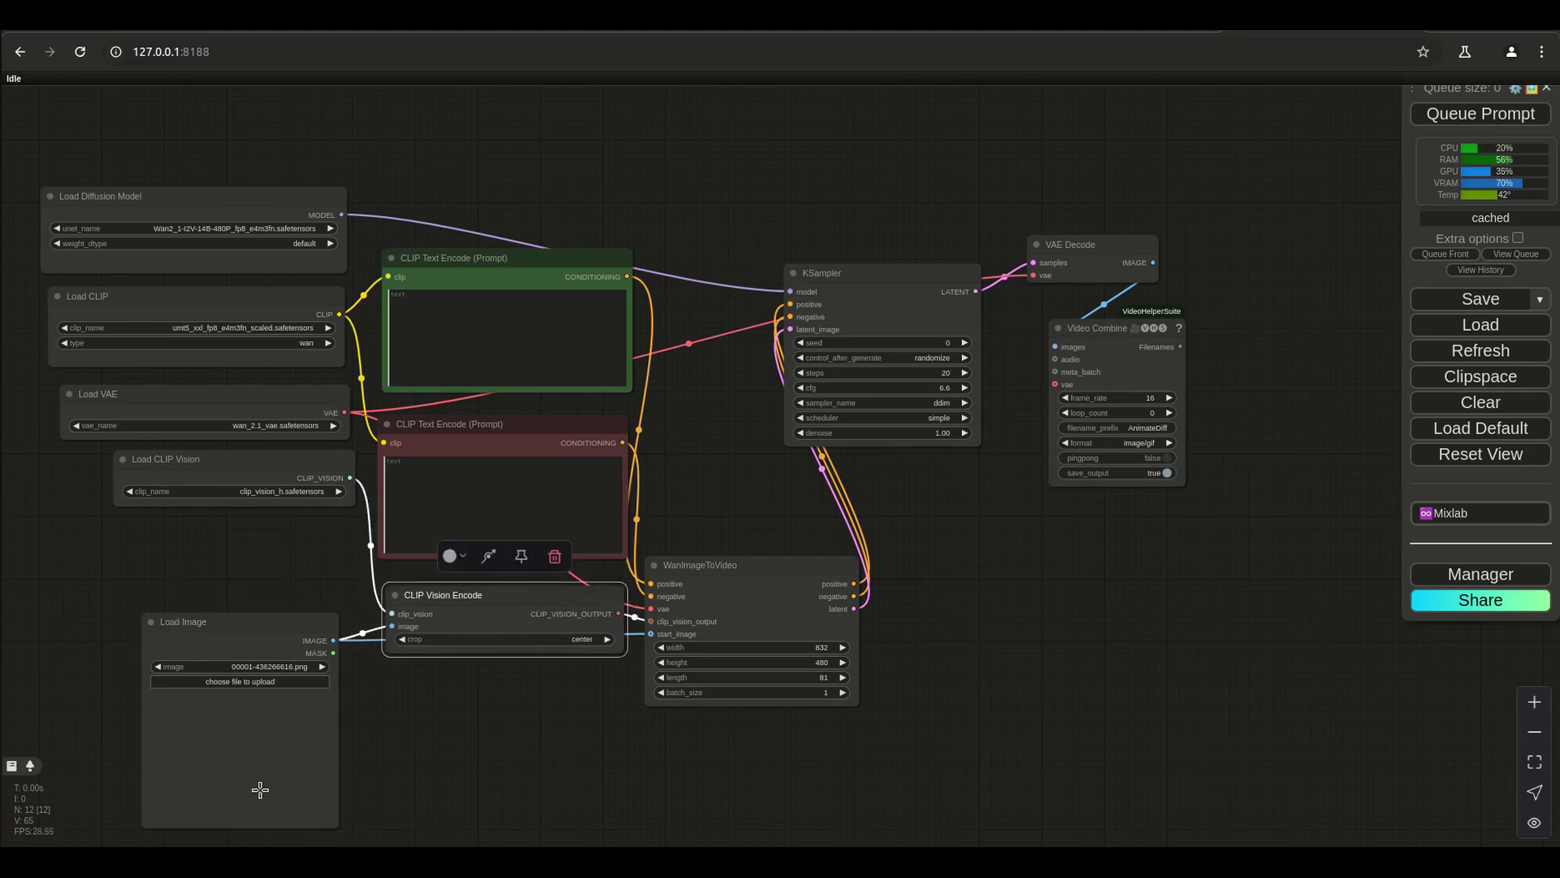
left_click(522, 786)
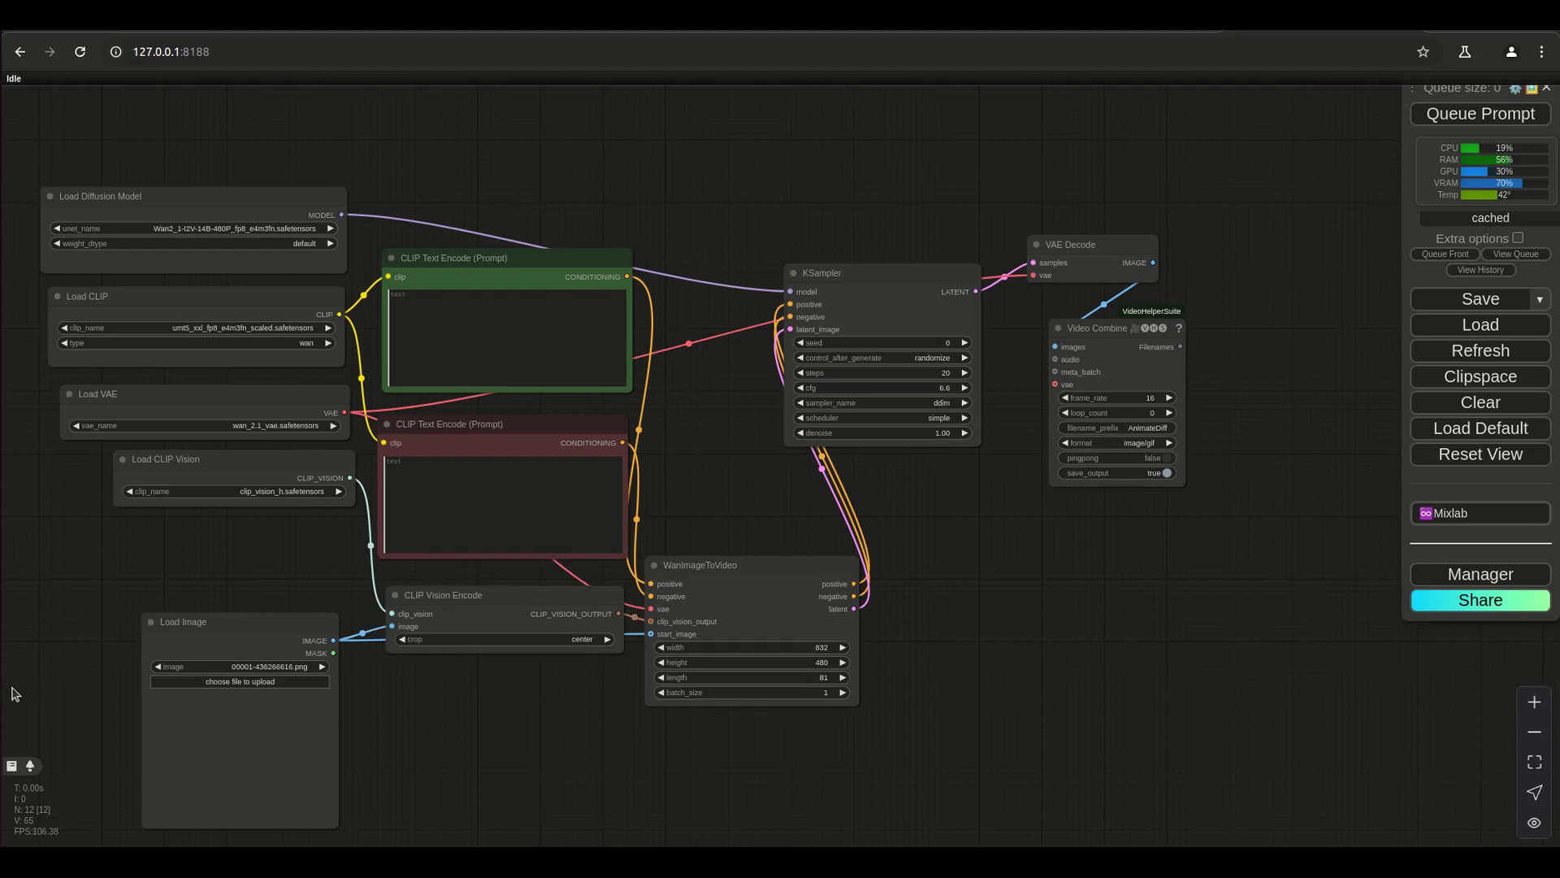
- Load aliendiscovery_00138_.png into the Load Image node, and rearrange the image, CLIP Vision Encode, WanImageToVideo and KSampler nodes
left_click_drag(4, 724, 244, 724)
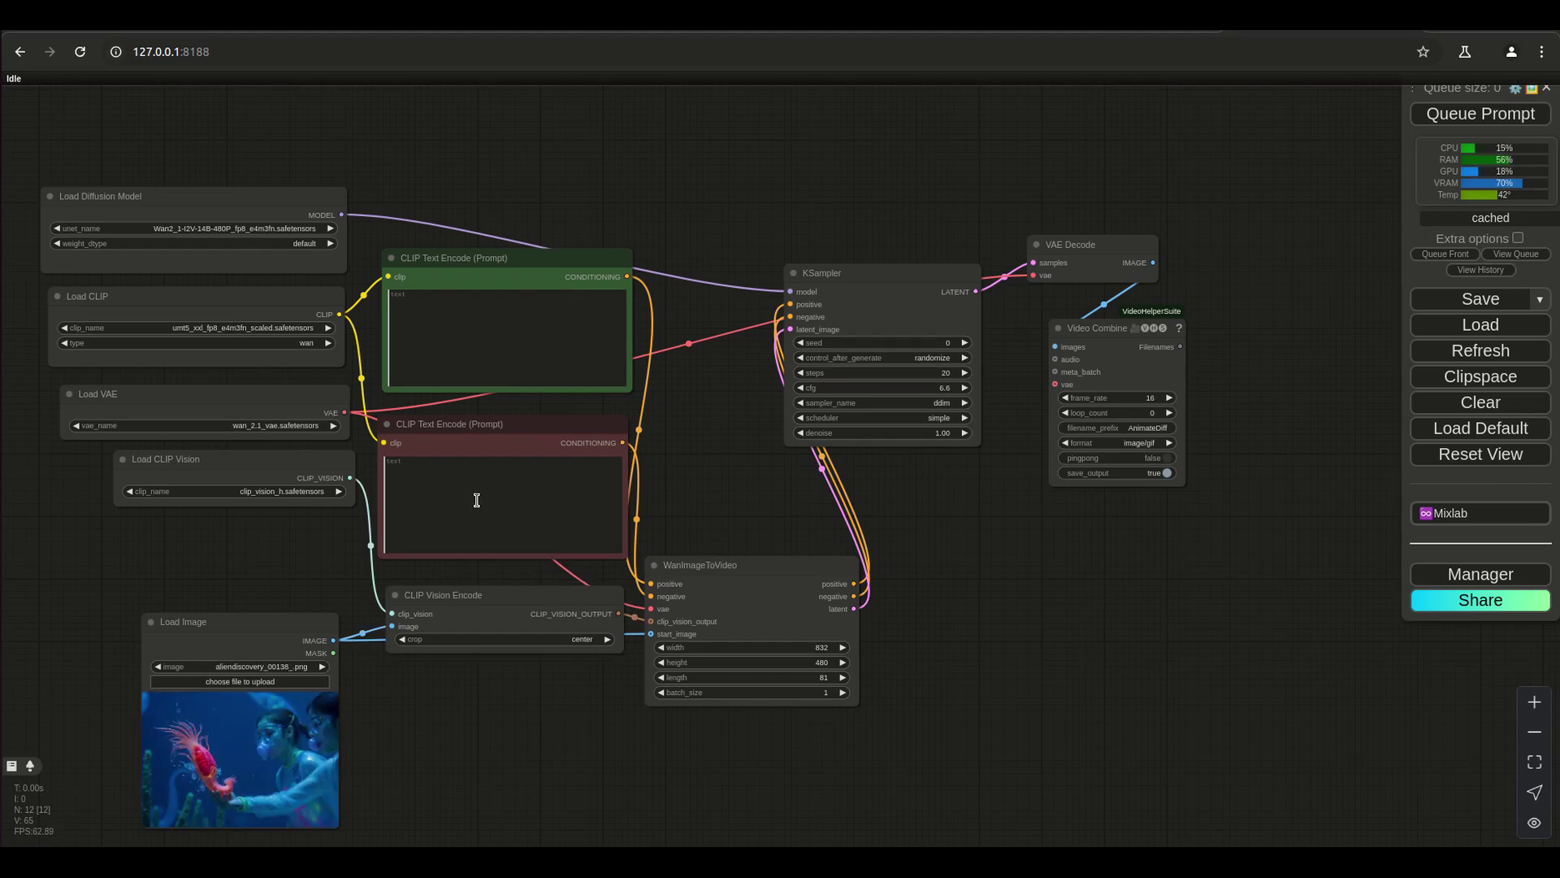
left_click_drag(261, 628, 244, 593)
left_click_drag(500, 591, 481, 582)
left_click_drag(736, 565, 757, 525)
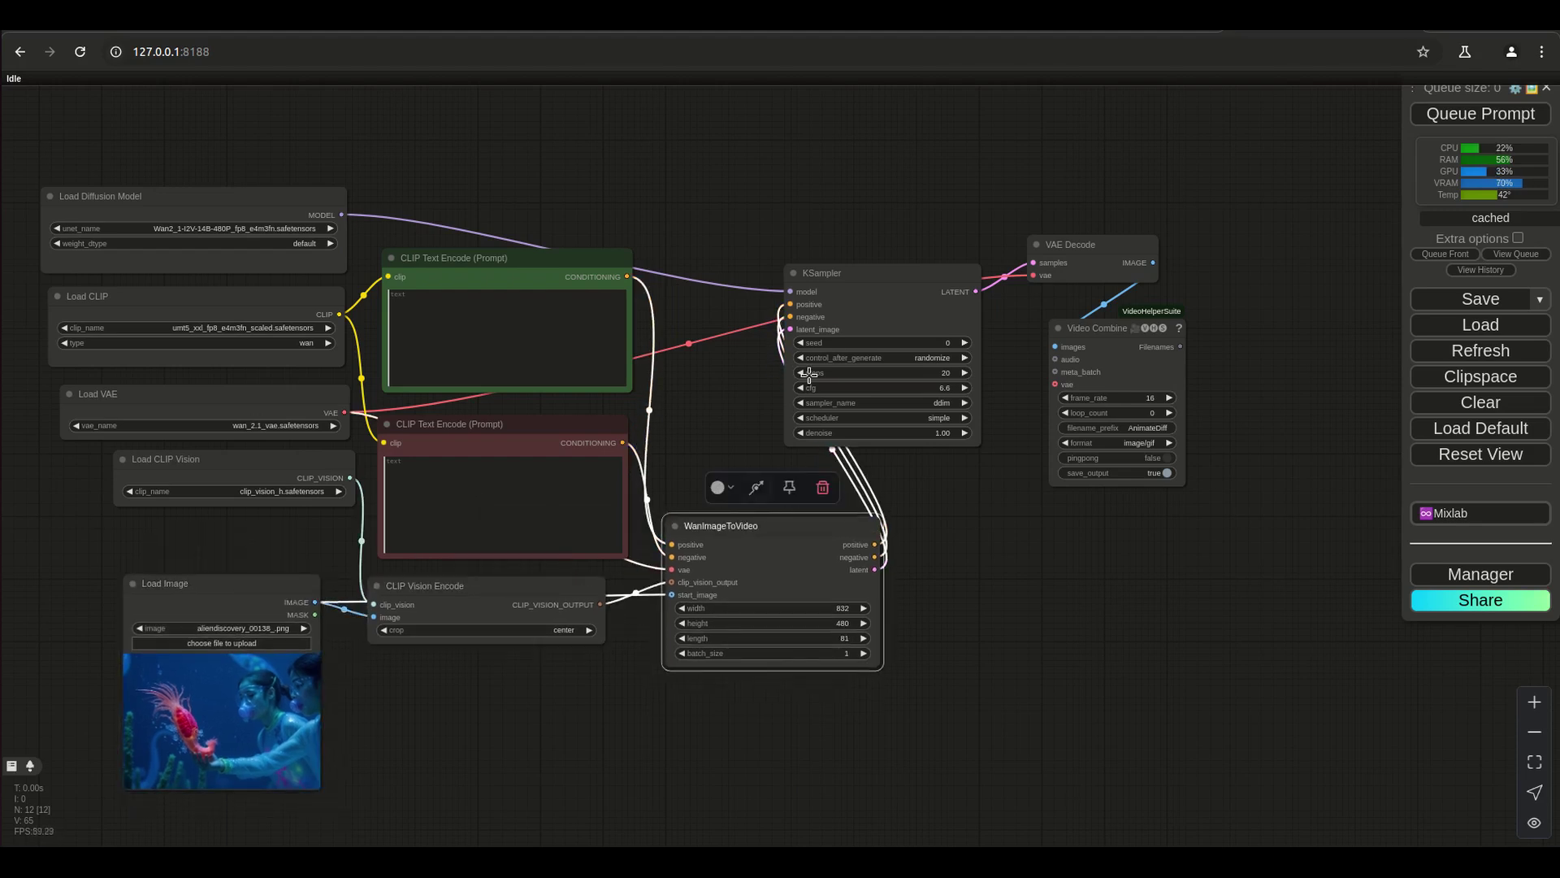
left_click_drag(860, 294, 906, 304)
left_click_drag(736, 534, 724, 509)
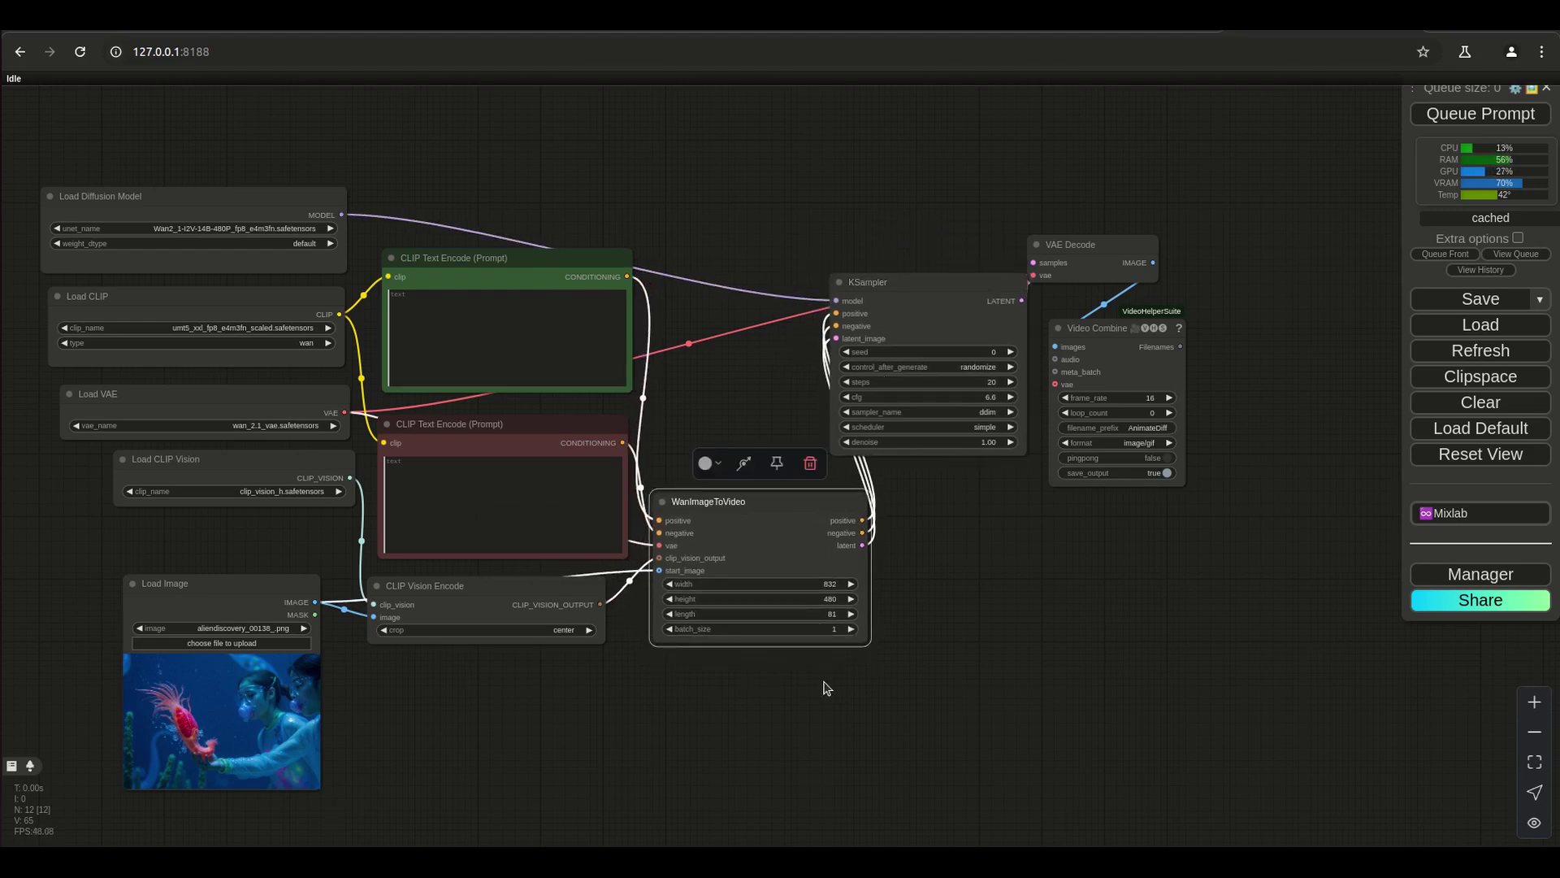
- Set WanImageToVideo's length to 65 and nudge the KSampler slightly
scroll(827, 688, "up", 3)
left_click(825, 614)
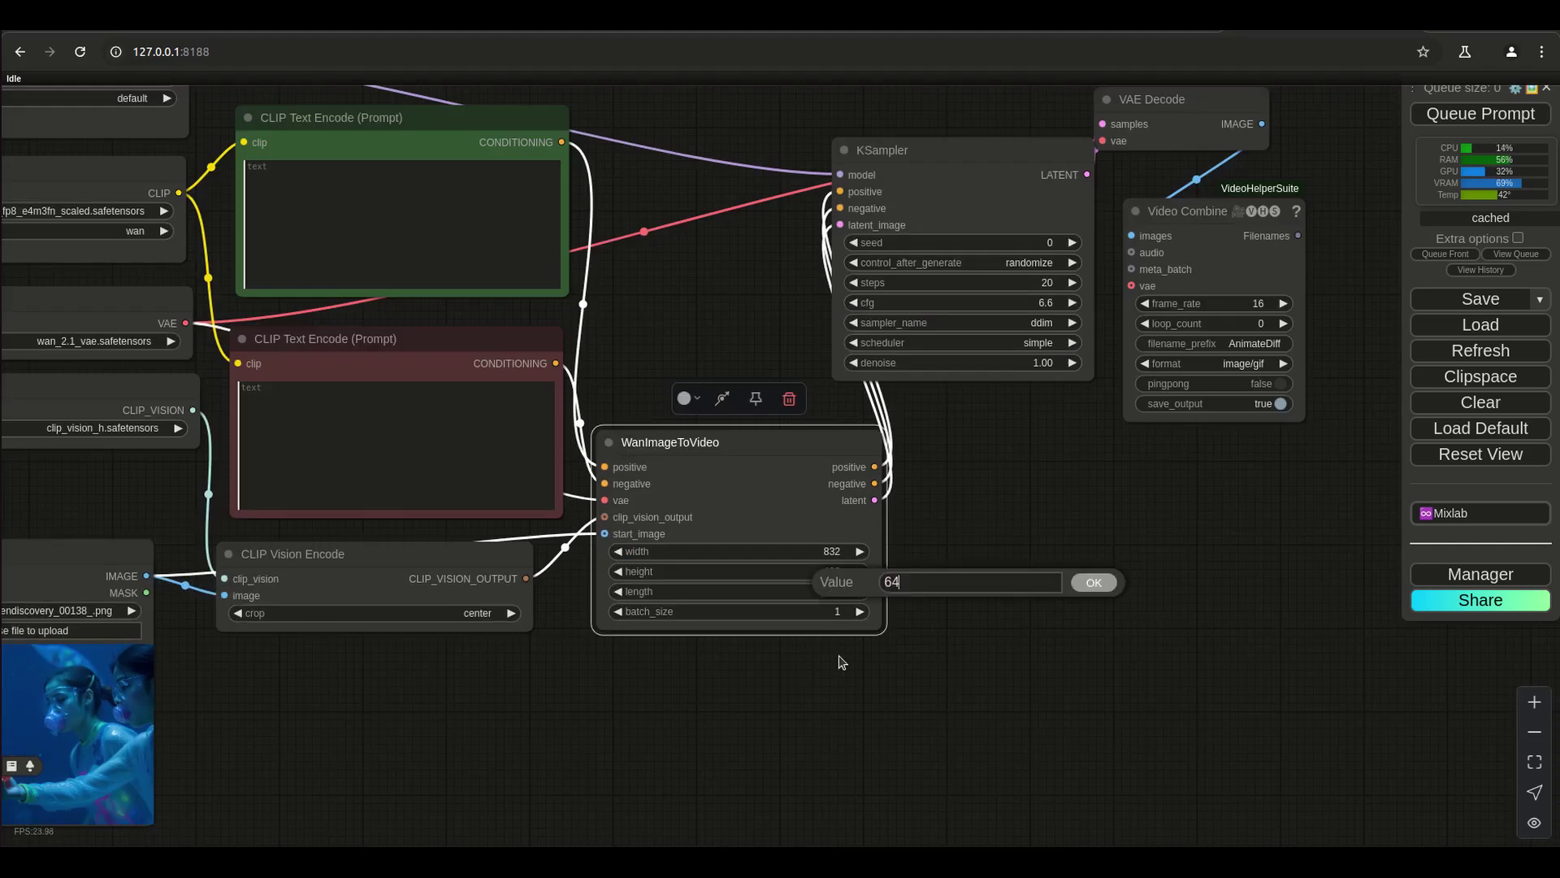
key("Return")
scroll(951, 644, "down", 3)
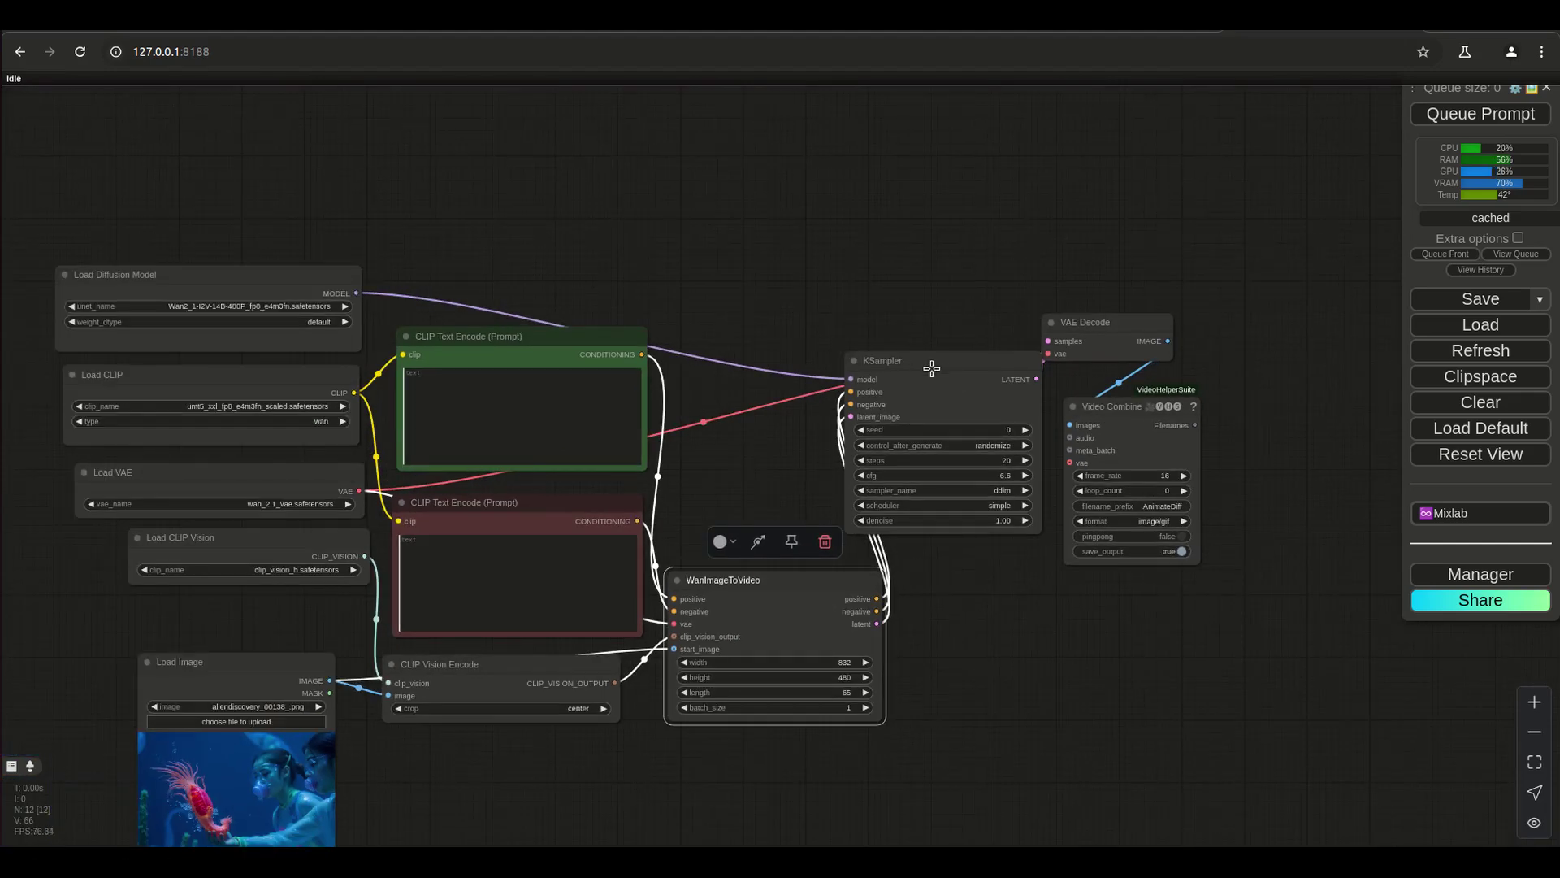
left_click_drag(926, 363, 936, 370)
- Set the crop option of the CLIP Vision Encode node to none
scroll(845, 692, "up", 3)
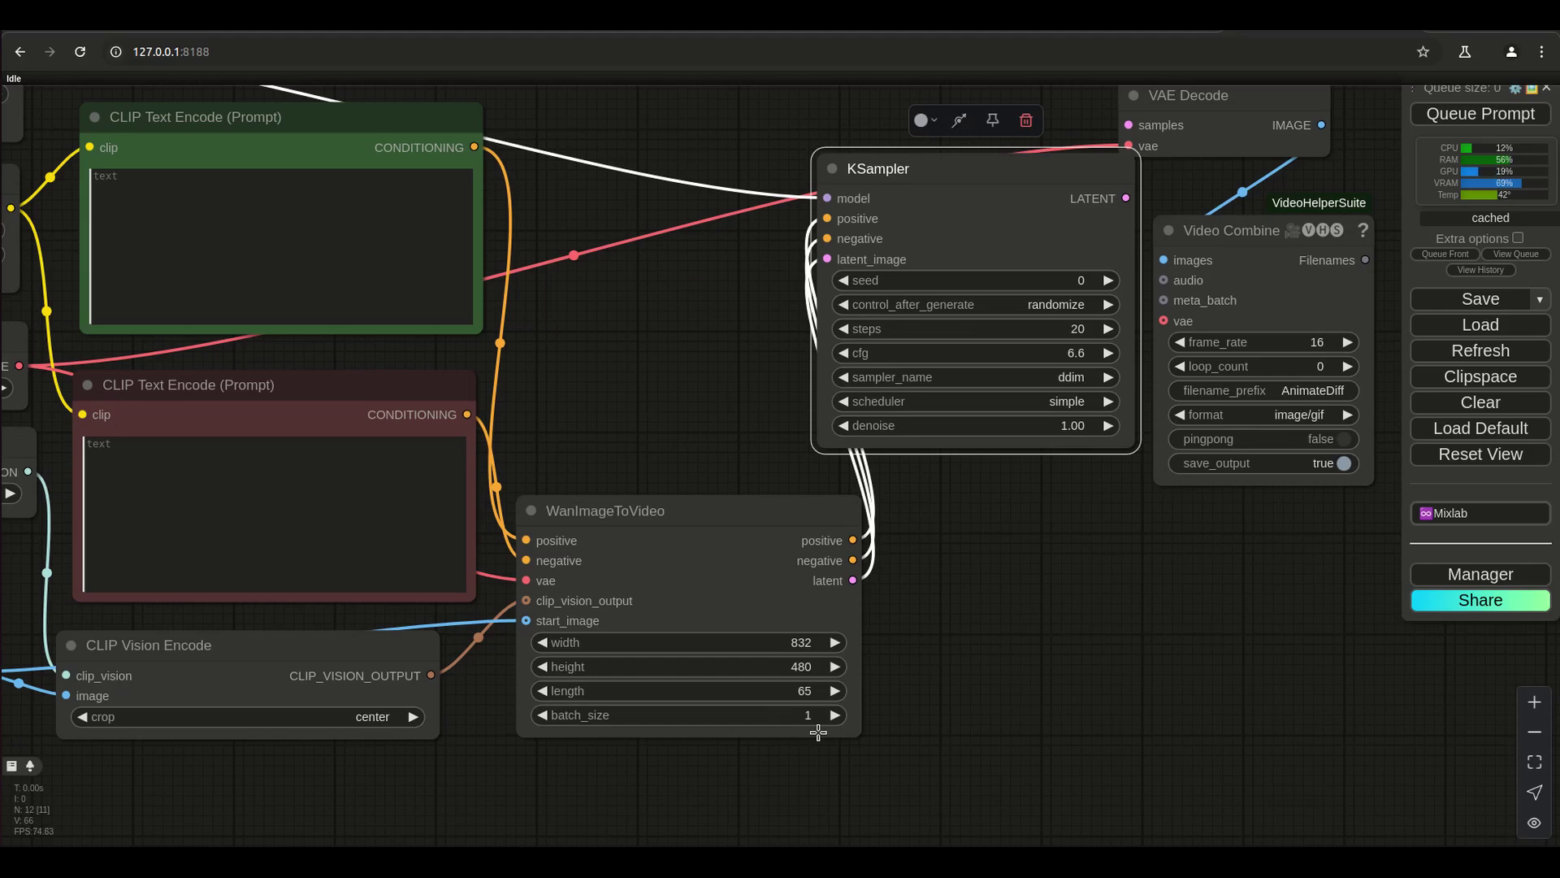
scroll(818, 732, "up", 2)
left_click_drag(530, 691, 618, 693)
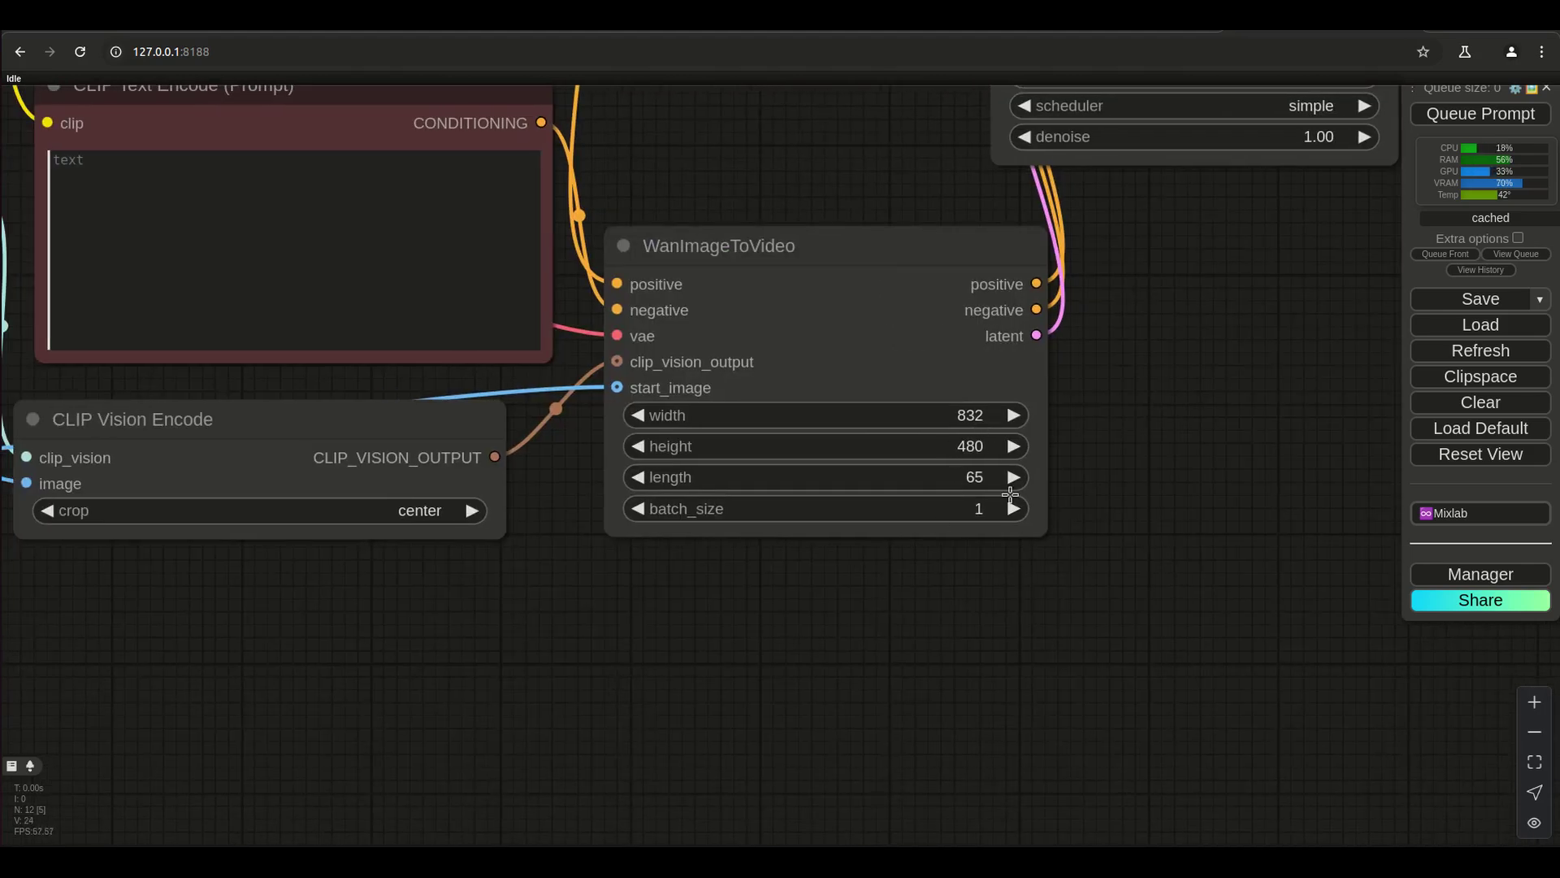
scroll(933, 592, "down", 3)
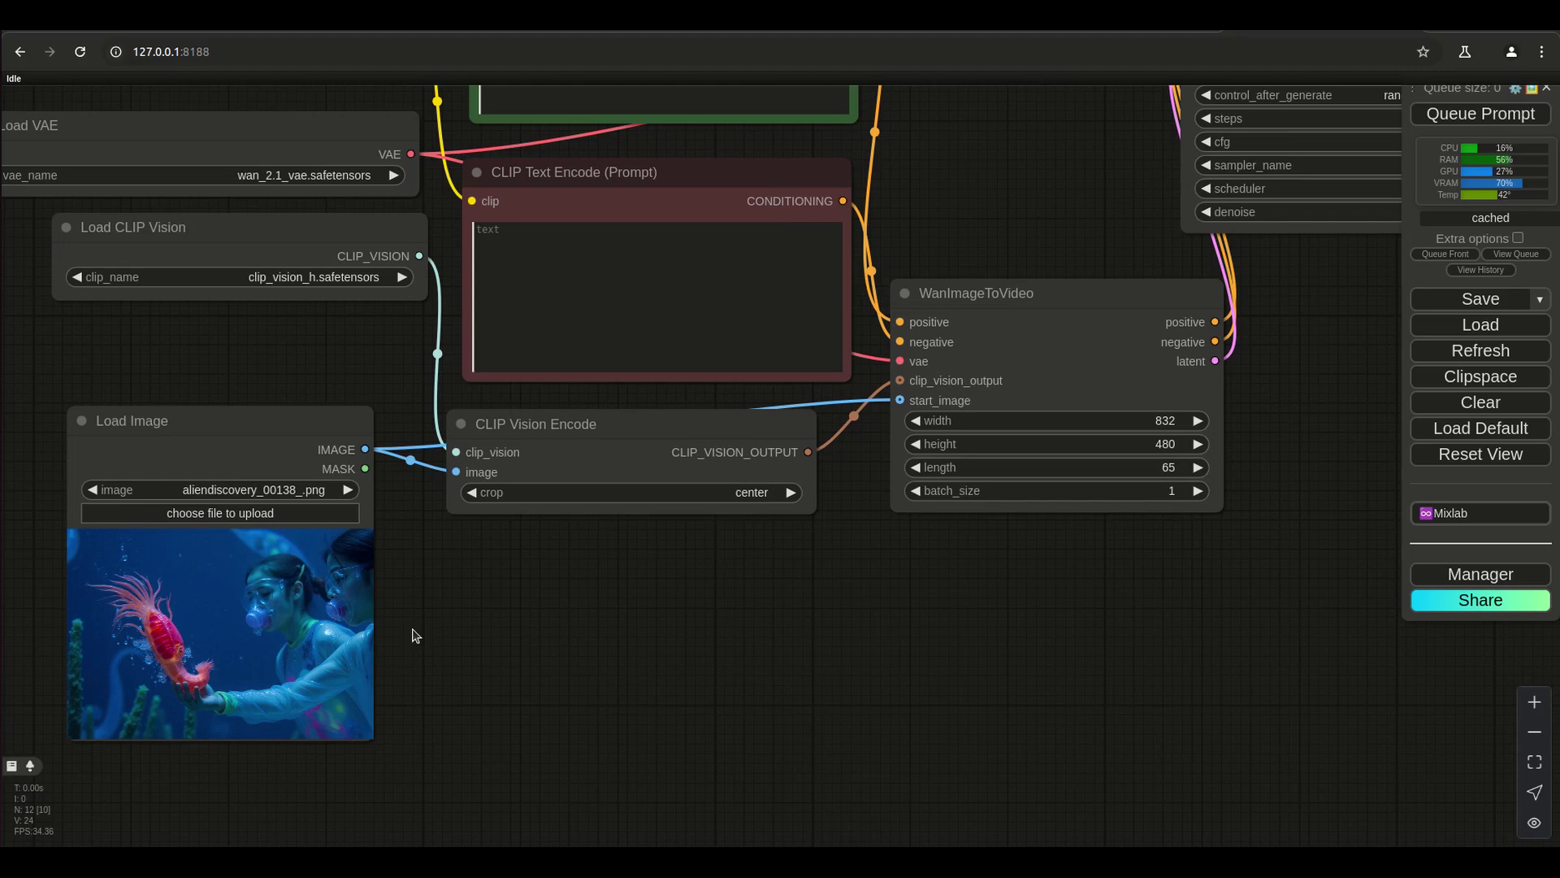
left_click(739, 491)
left_click(741, 493)
left_click(752, 514)
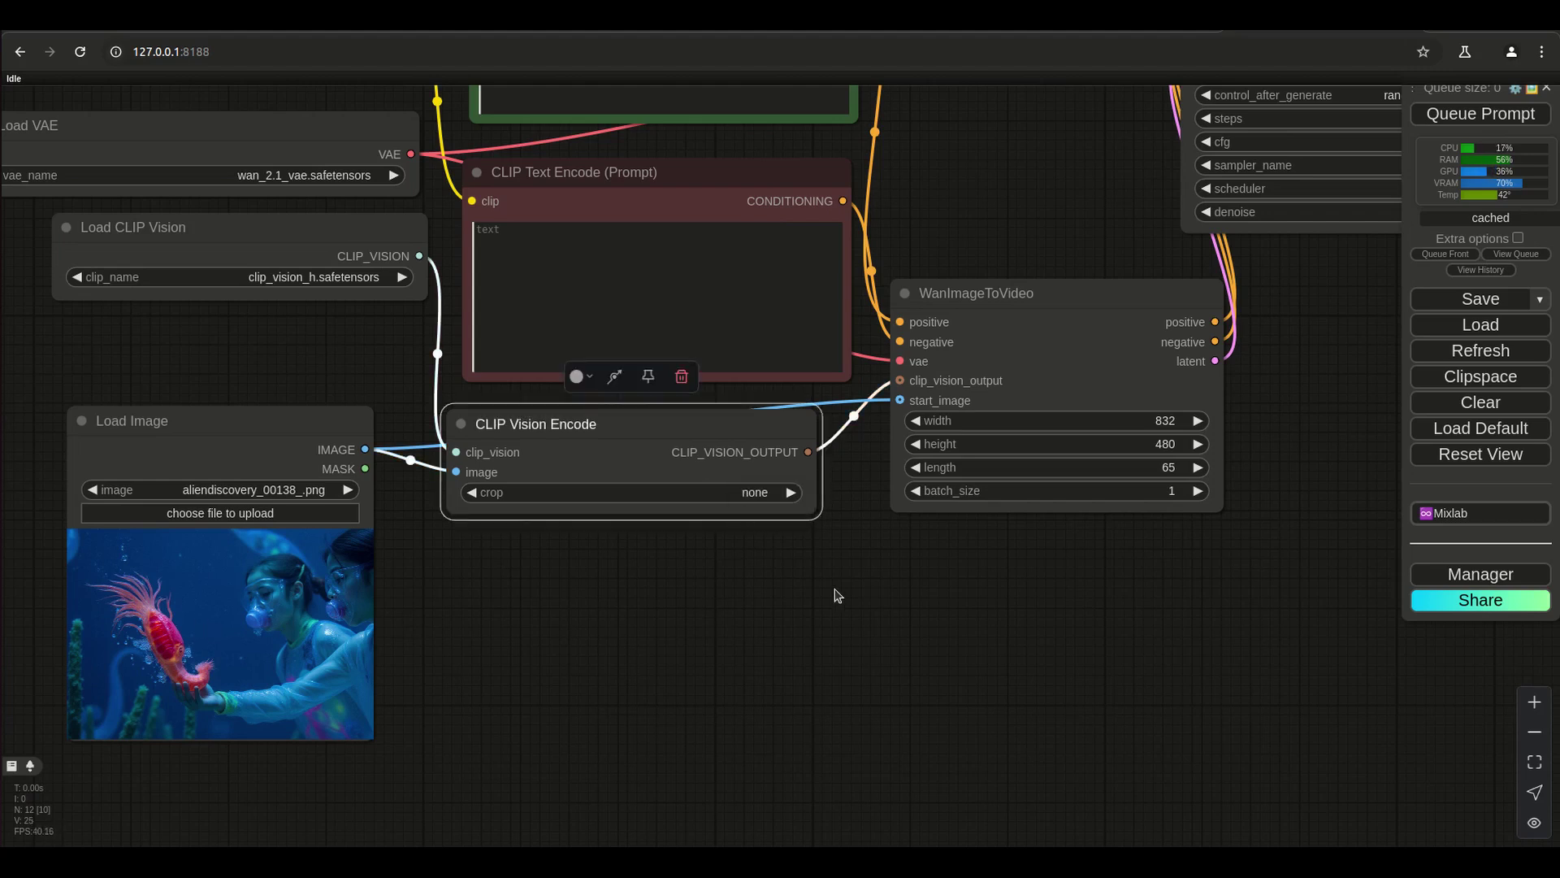
- Adjust the WanImageToVideo node's position slightly and move the positive prompt node up, widening the gap above the negative prompt
scroll(832, 675, "down", 3)
left_click_drag(658, 452, 656, 442)
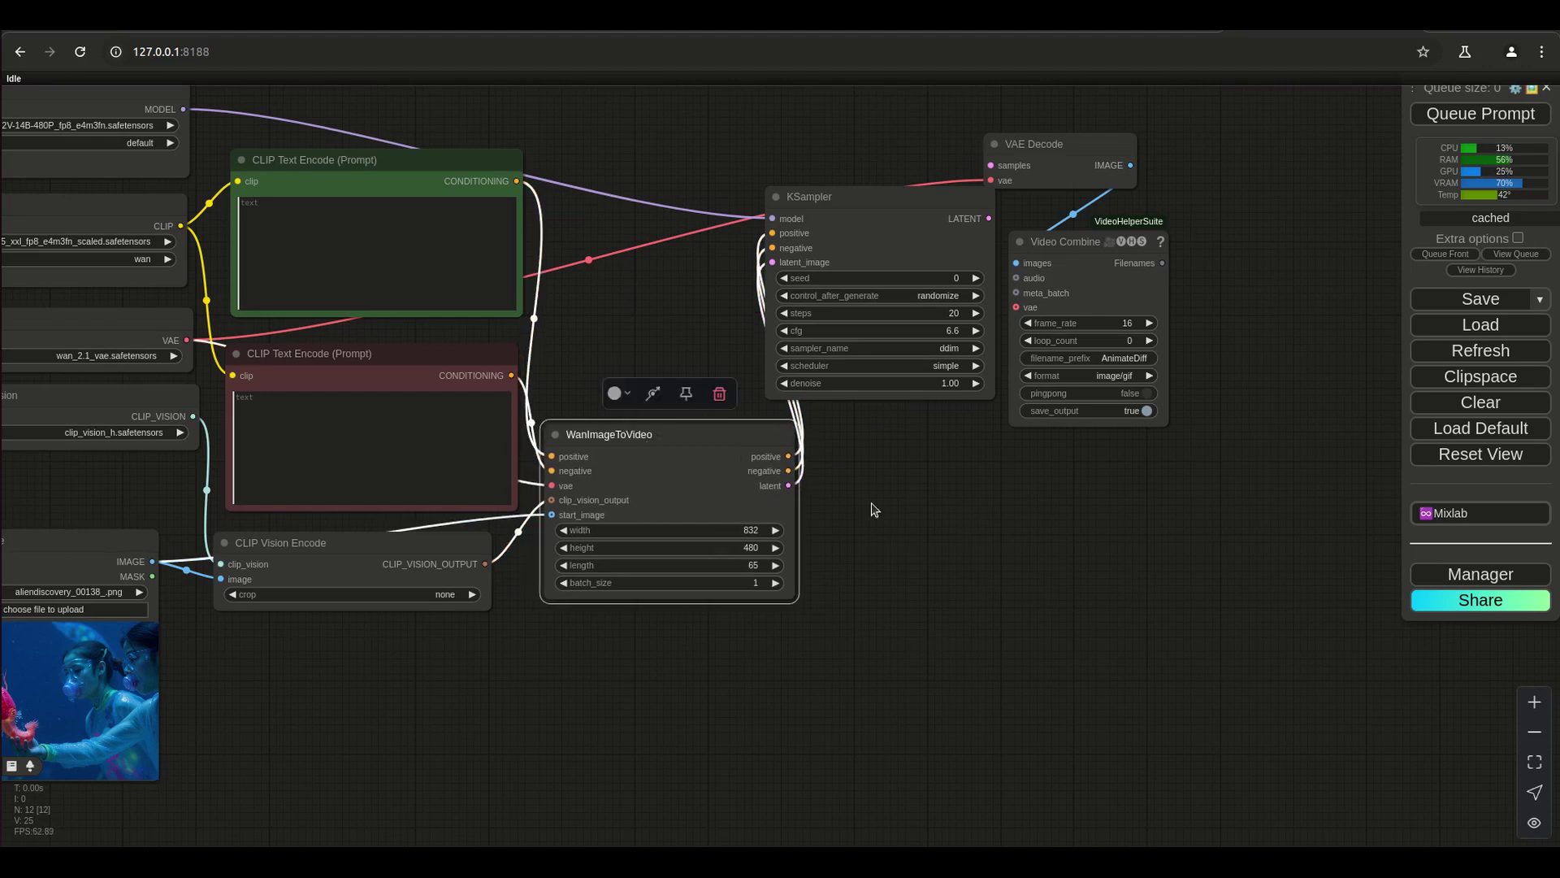
left_click_drag(512, 715, 713, 736)
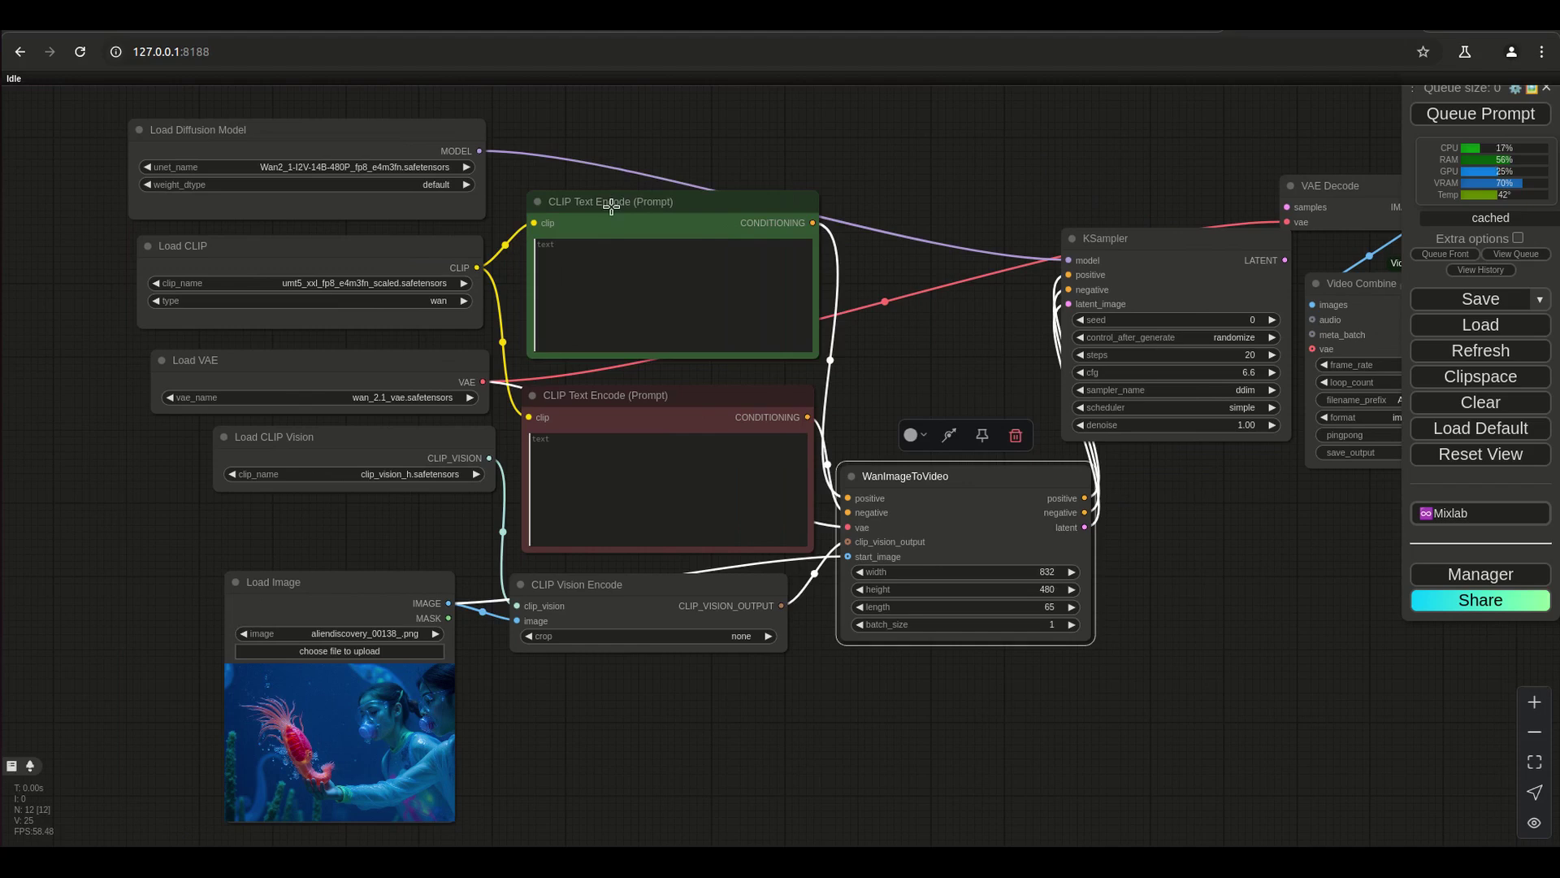
left_click_drag(615, 202, 608, 166)
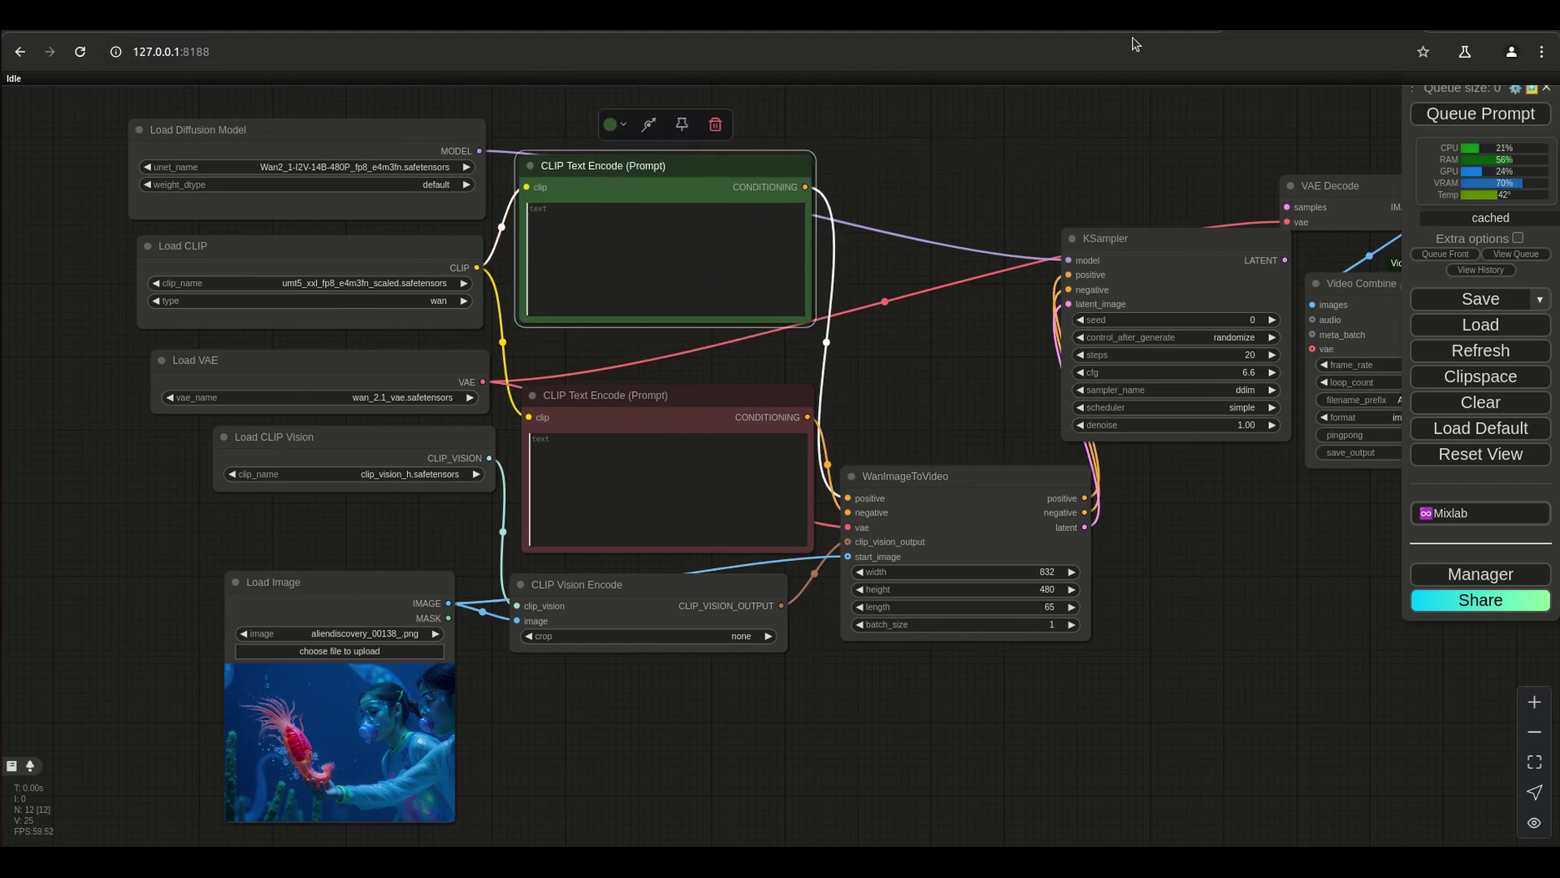
- Switch to the Hugging Face Wan_2.1_ComfyUI_repackaged page and look through the local ComfyUI models folders in the file manager
key("ctrl+Tab")
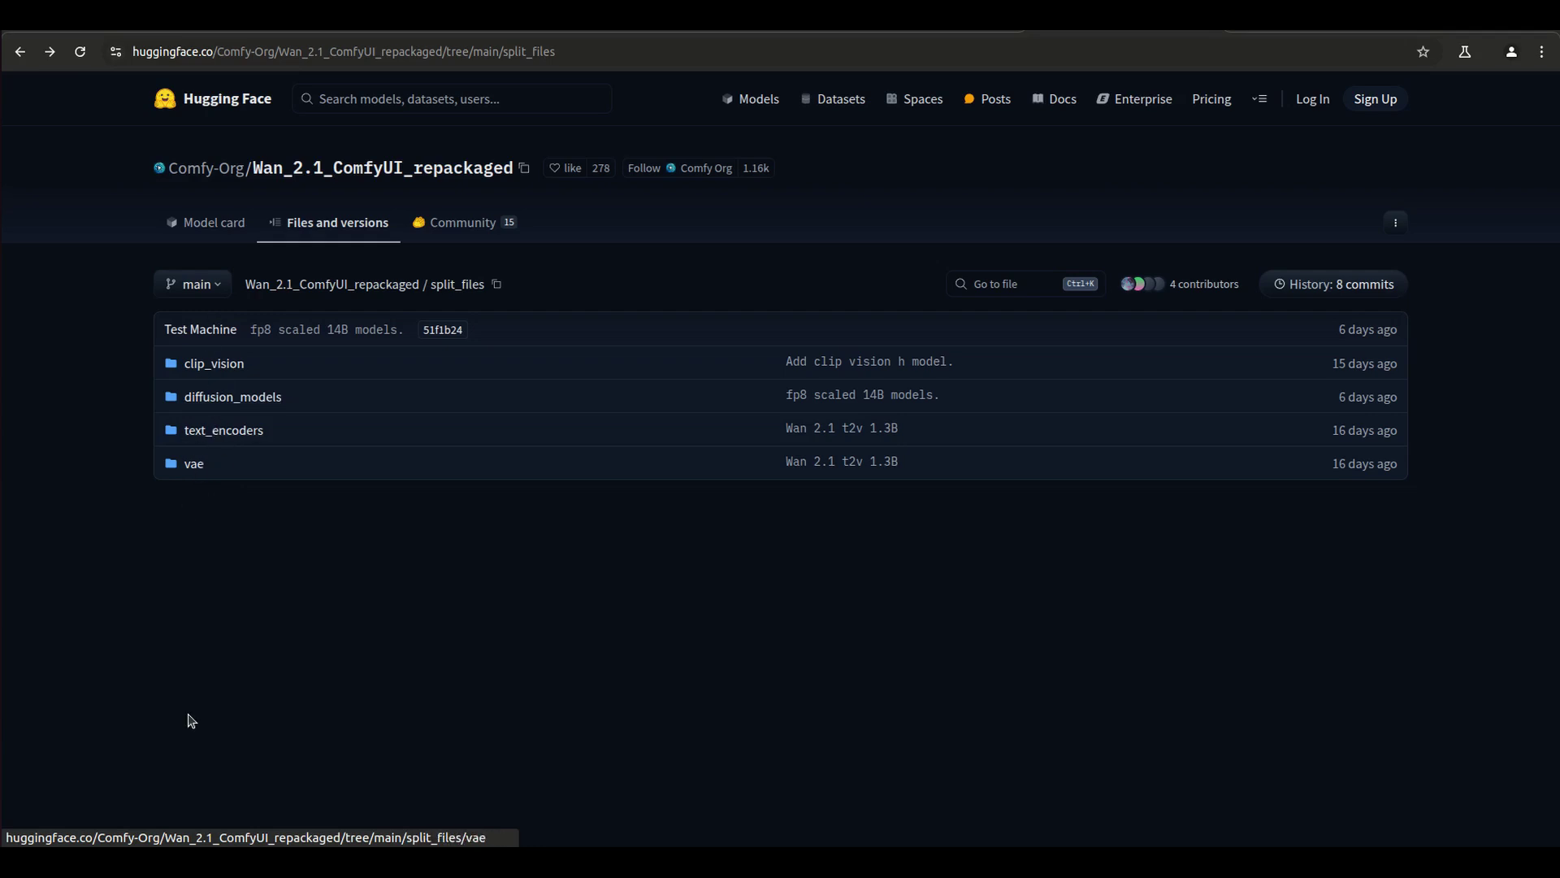
left_click(2, 658)
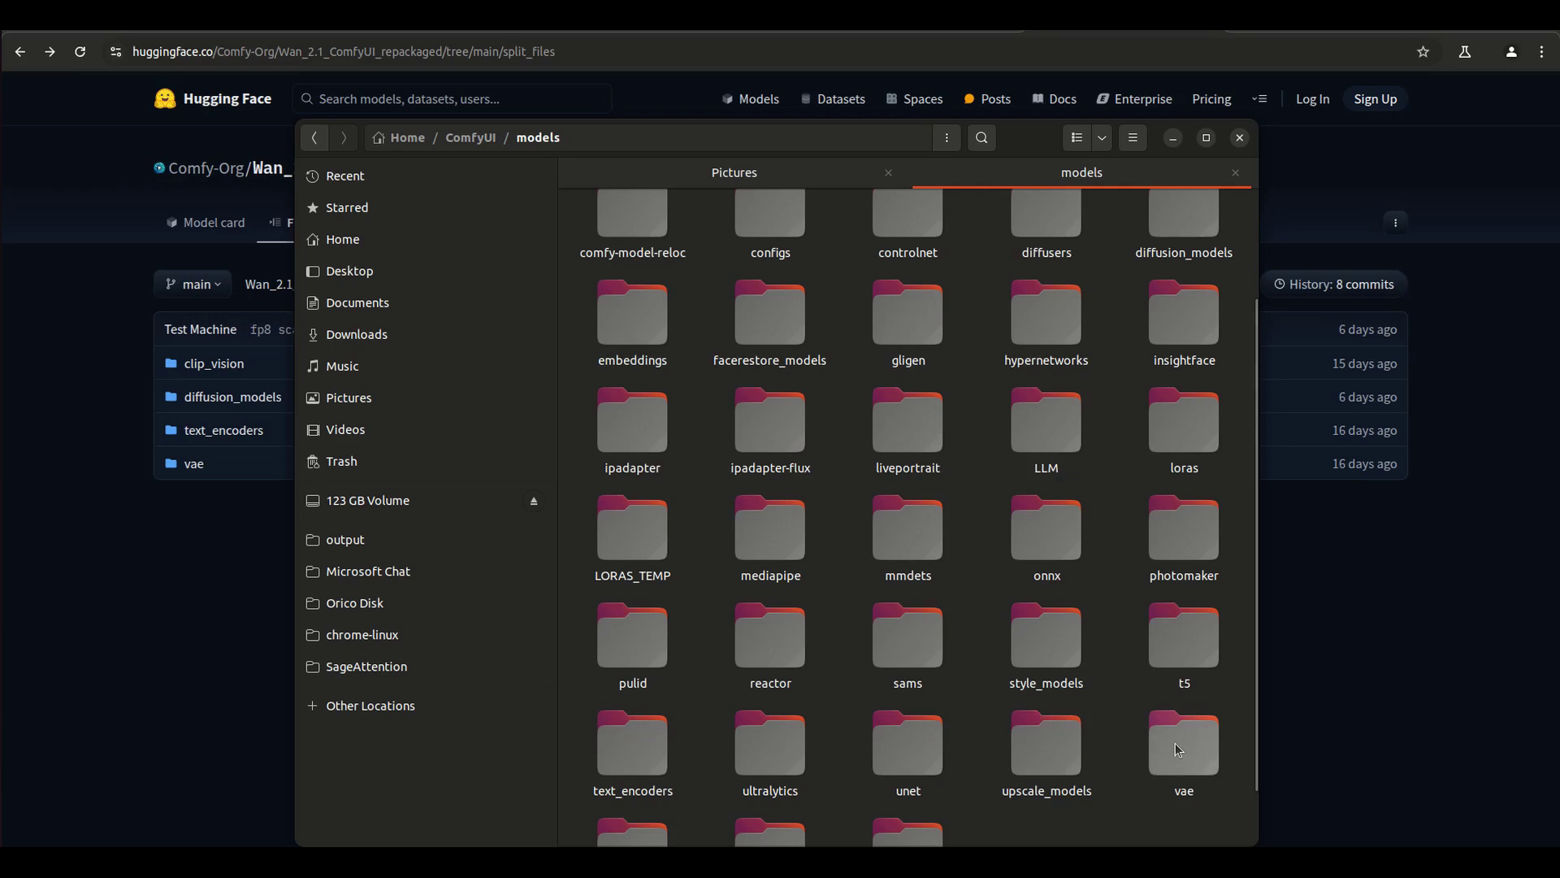
scroll(1108, 413, "up", 3)
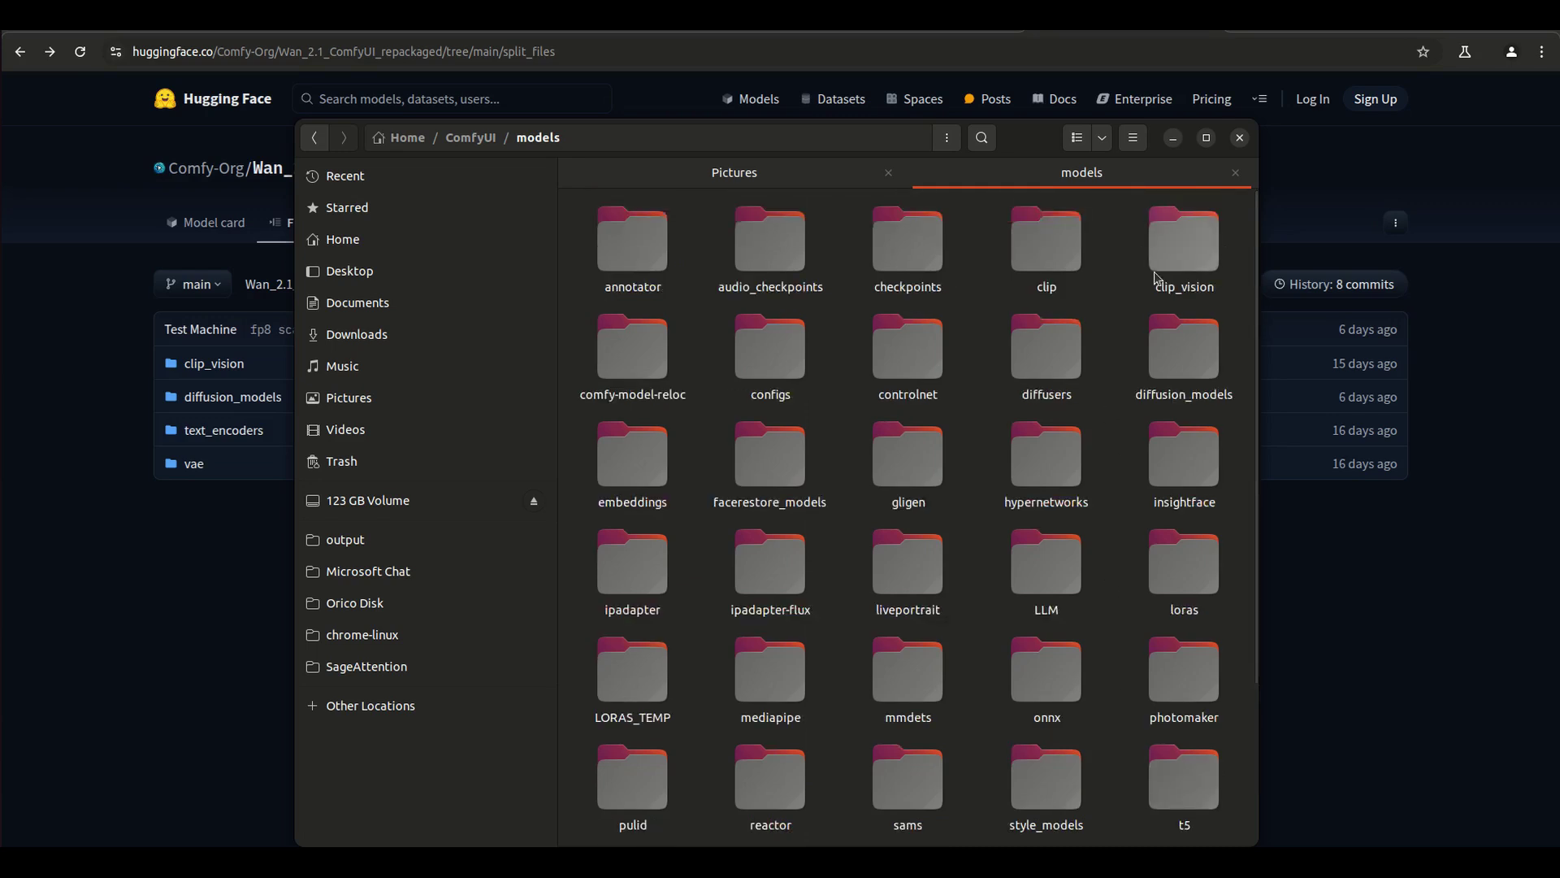
- Examine the clip_vision and diffusion_models file listings under split_files in the Hugging Face repository
left_click(225, 533)
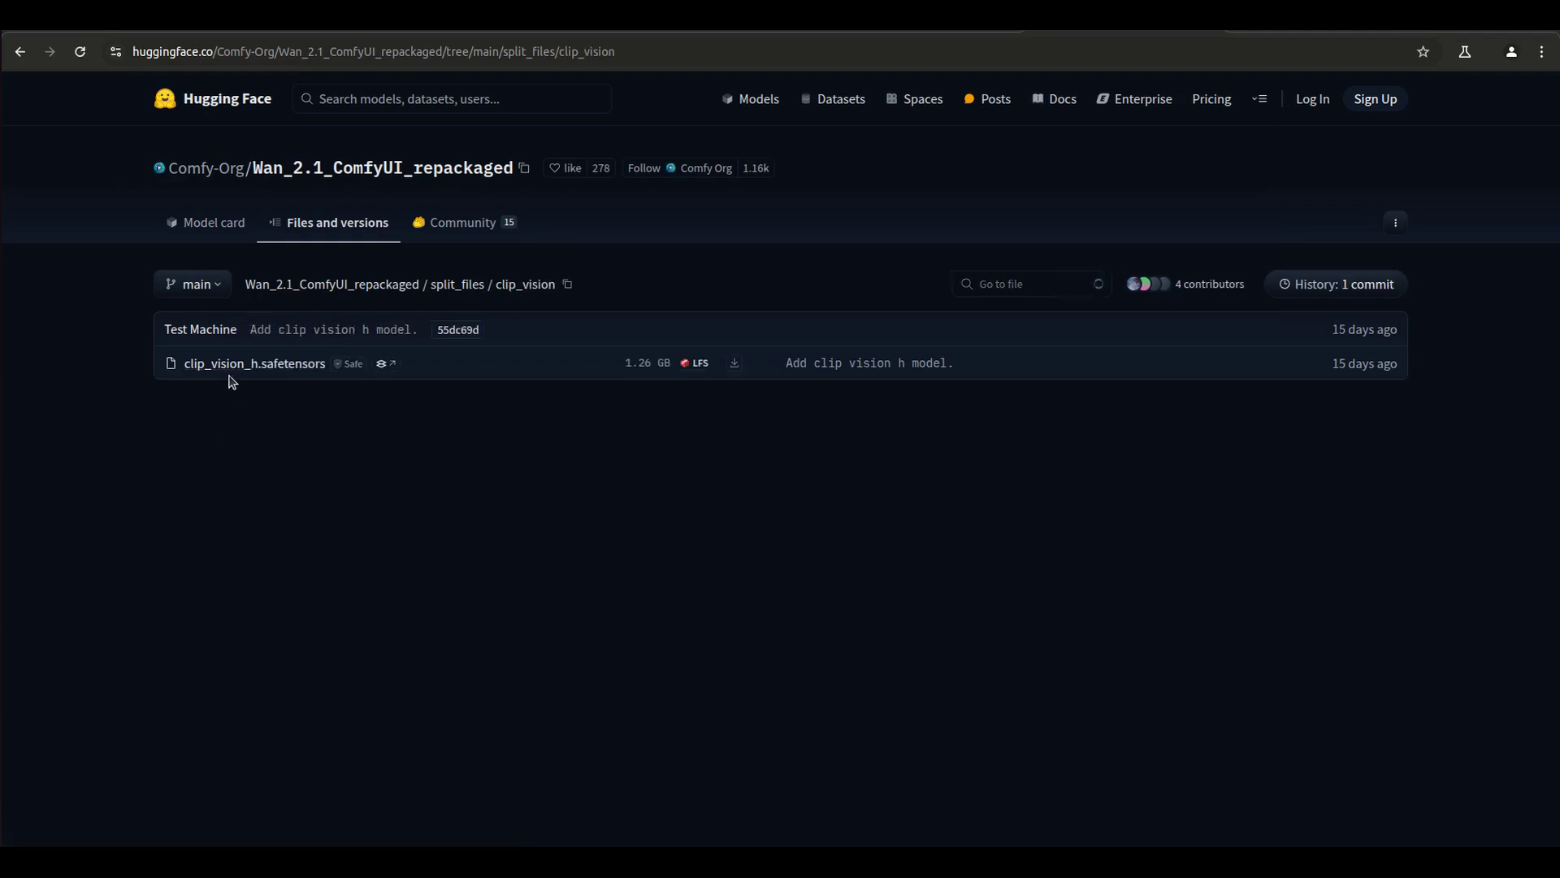
left_click(20, 51)
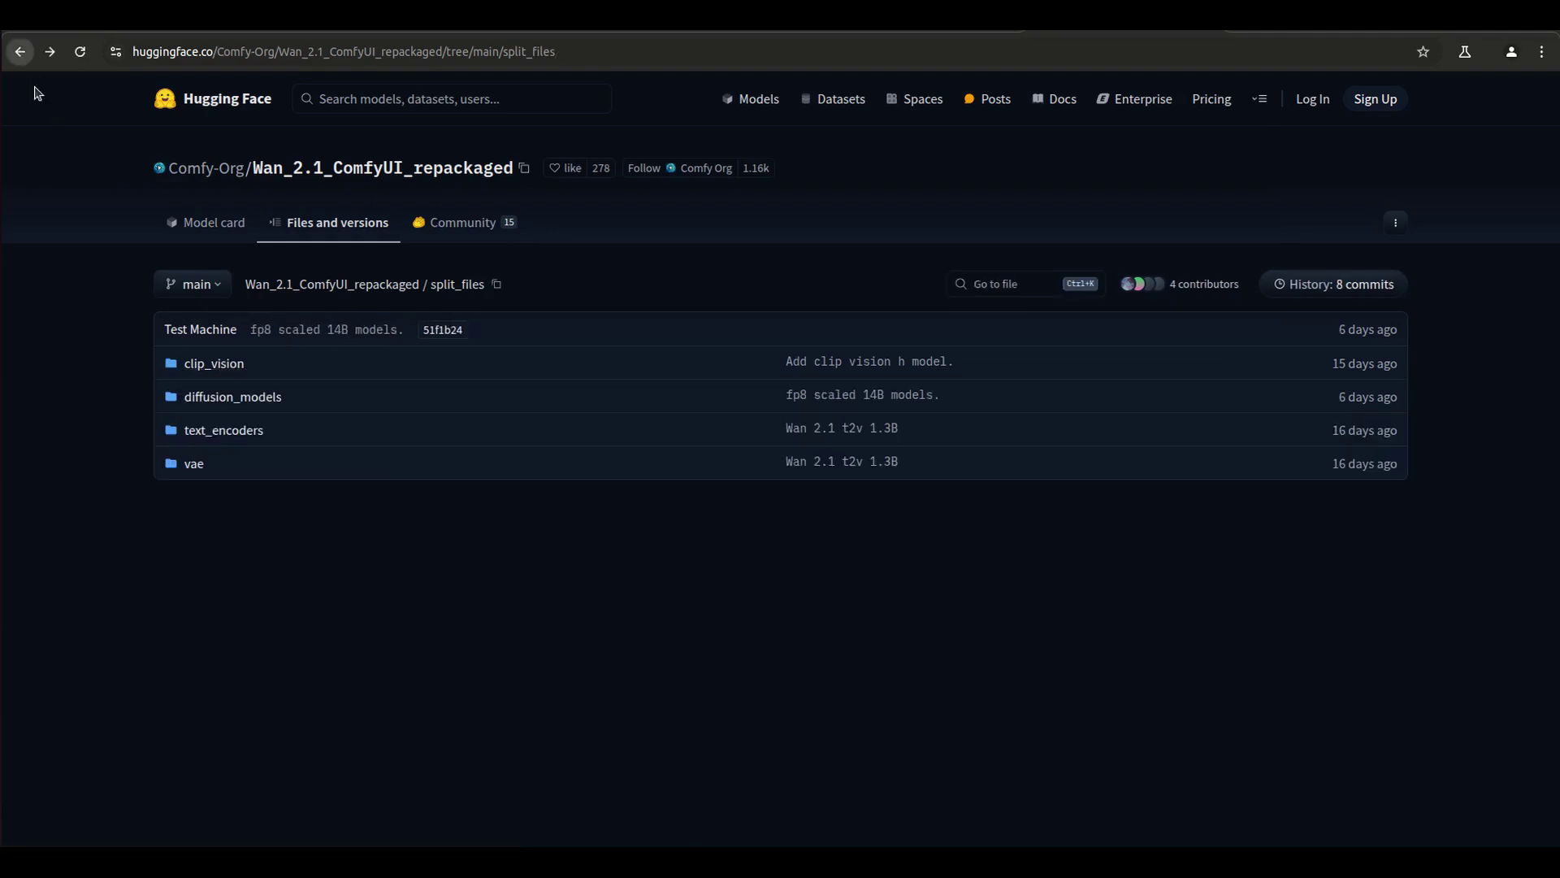
left_click(254, 399)
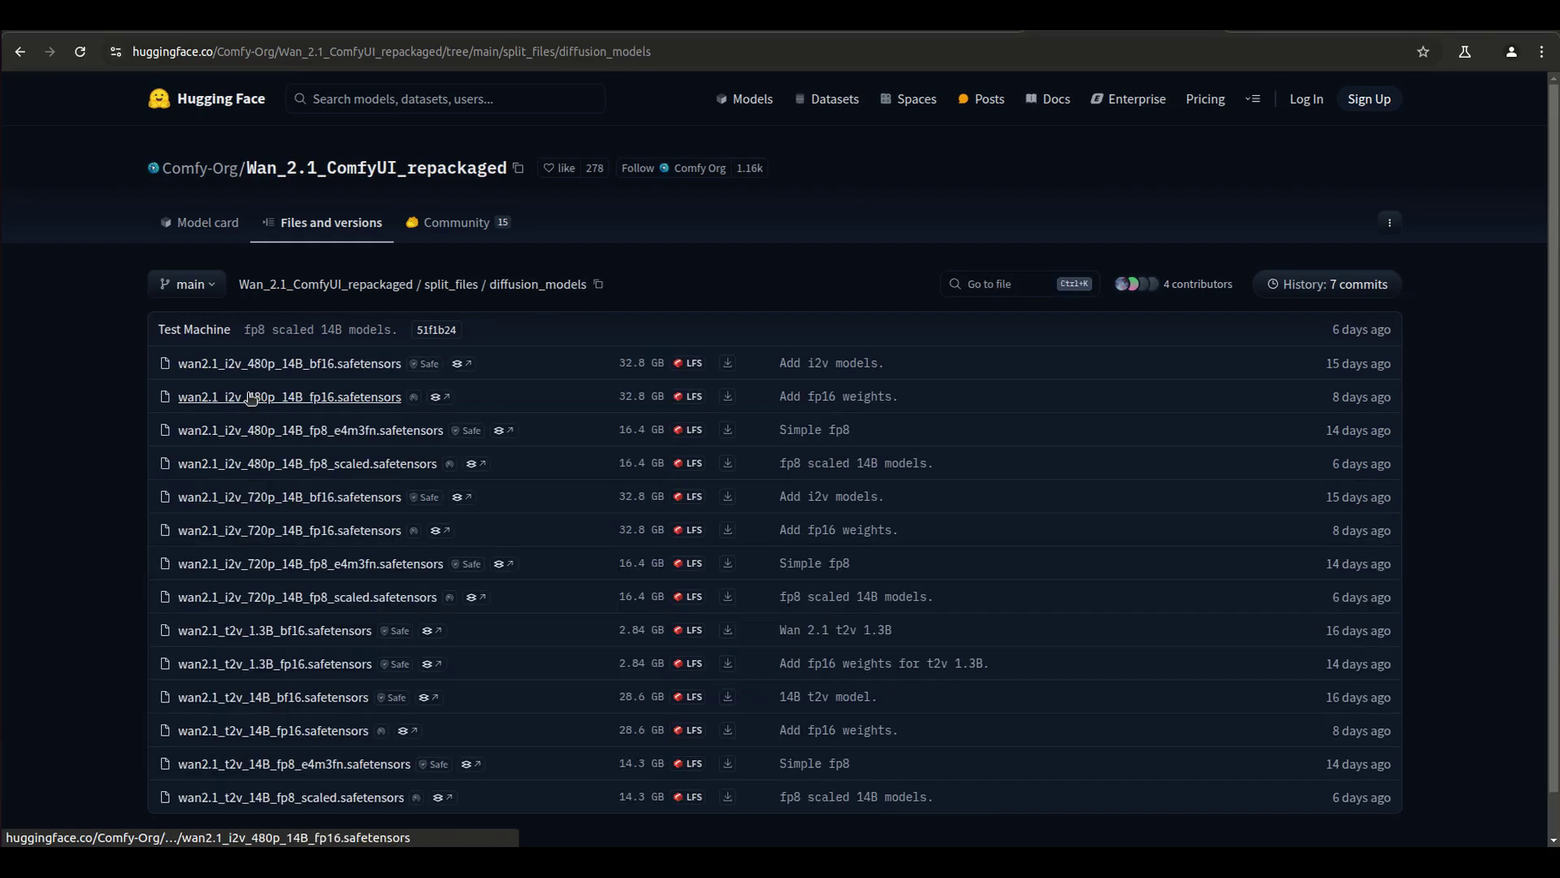
scroll(137, 342, "down", 1)
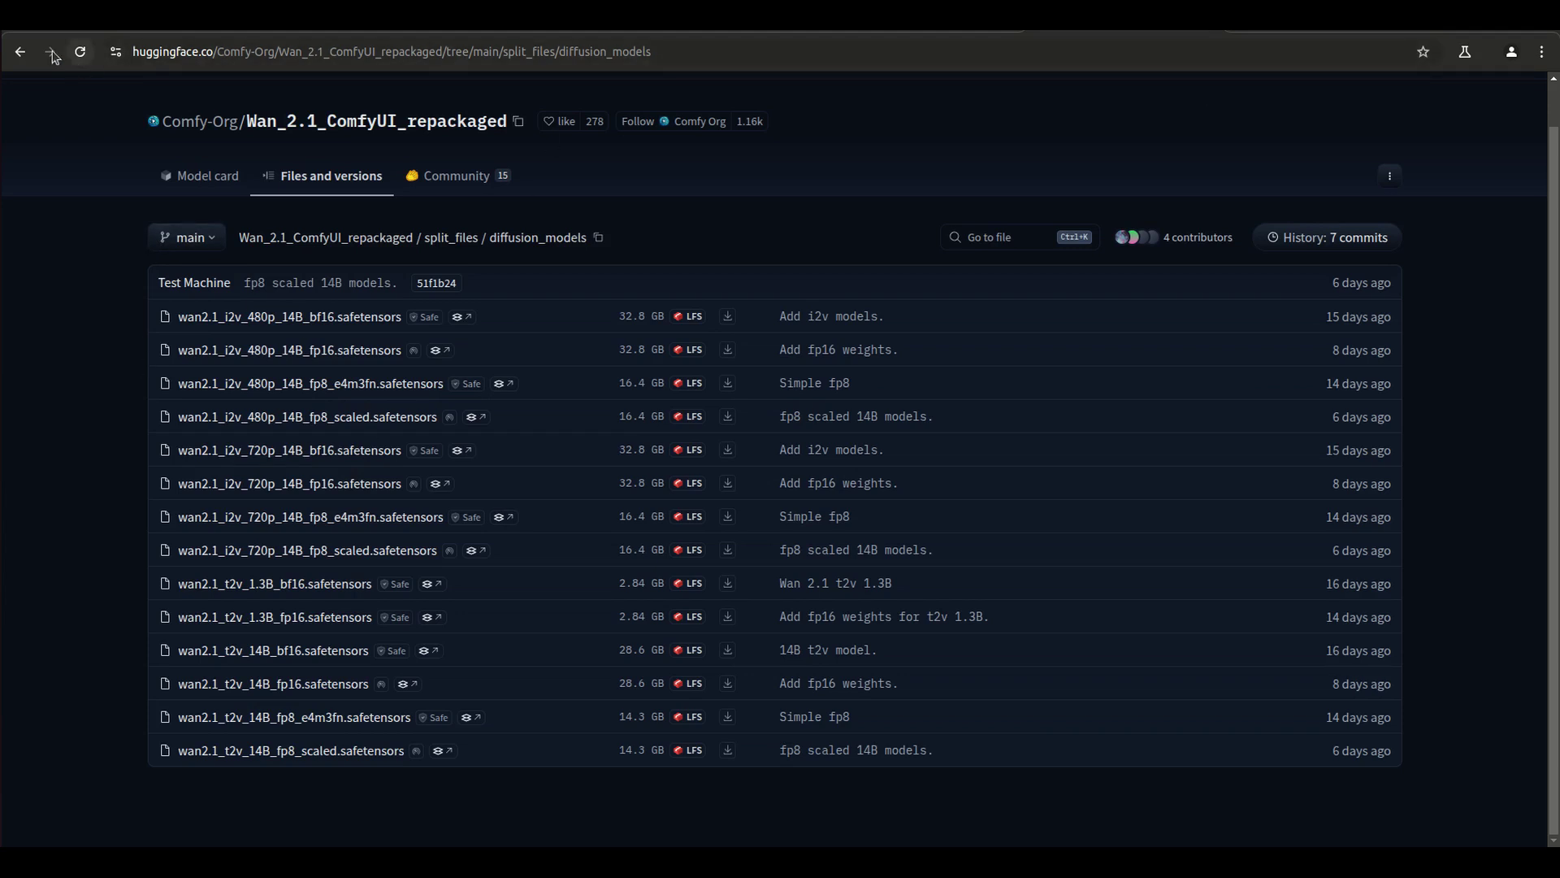
left_click(20, 51)
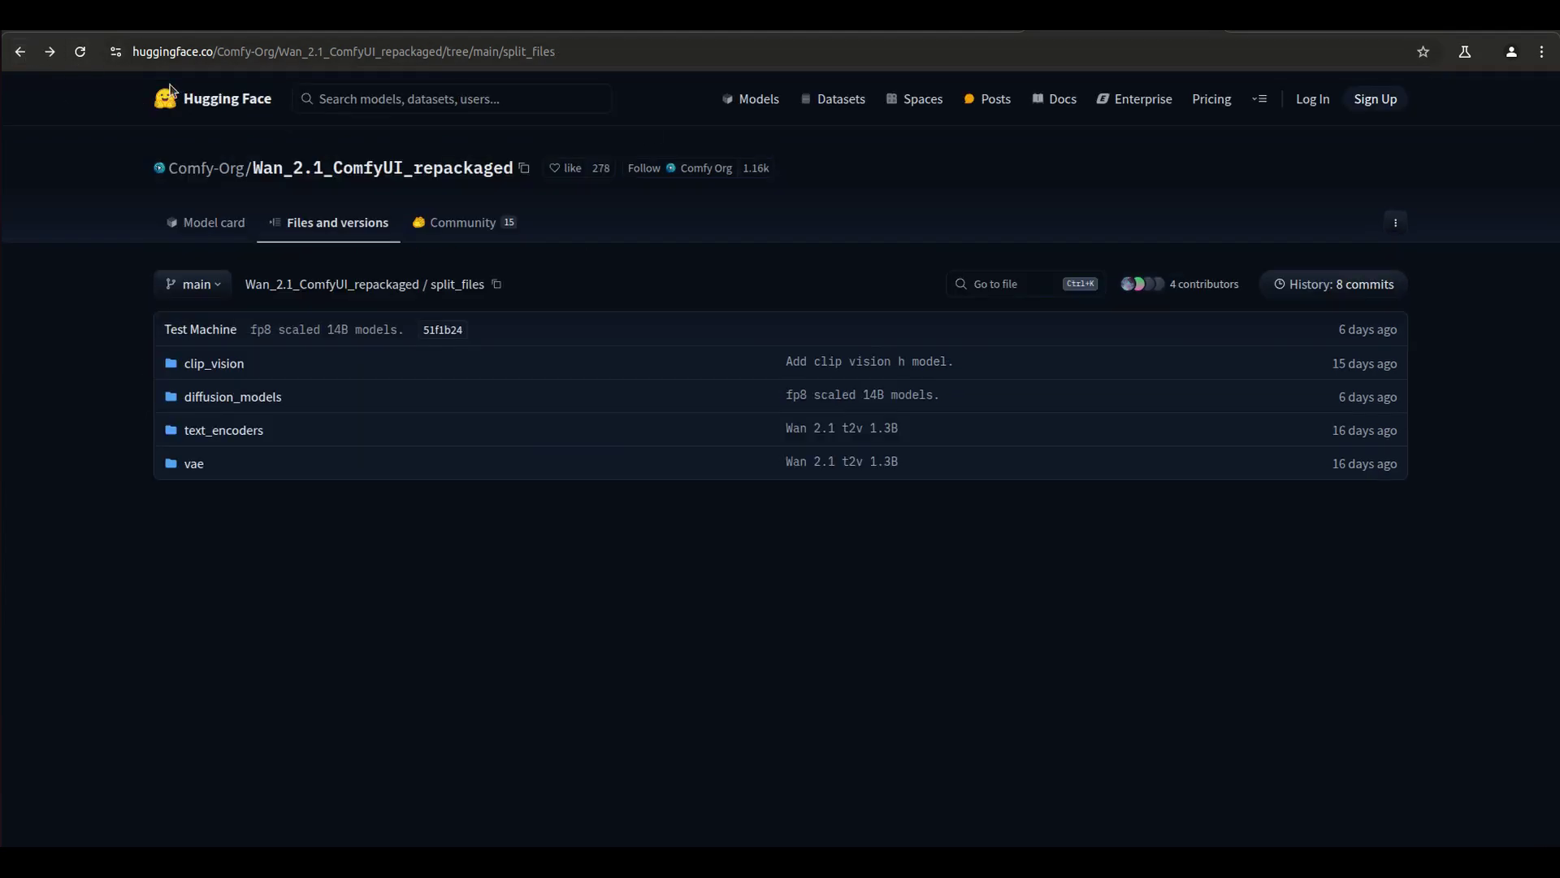
- Examine the text_encoders, vae and clip_vision file listings under split_files in the Hugging Face repository
left_click(142, 52)
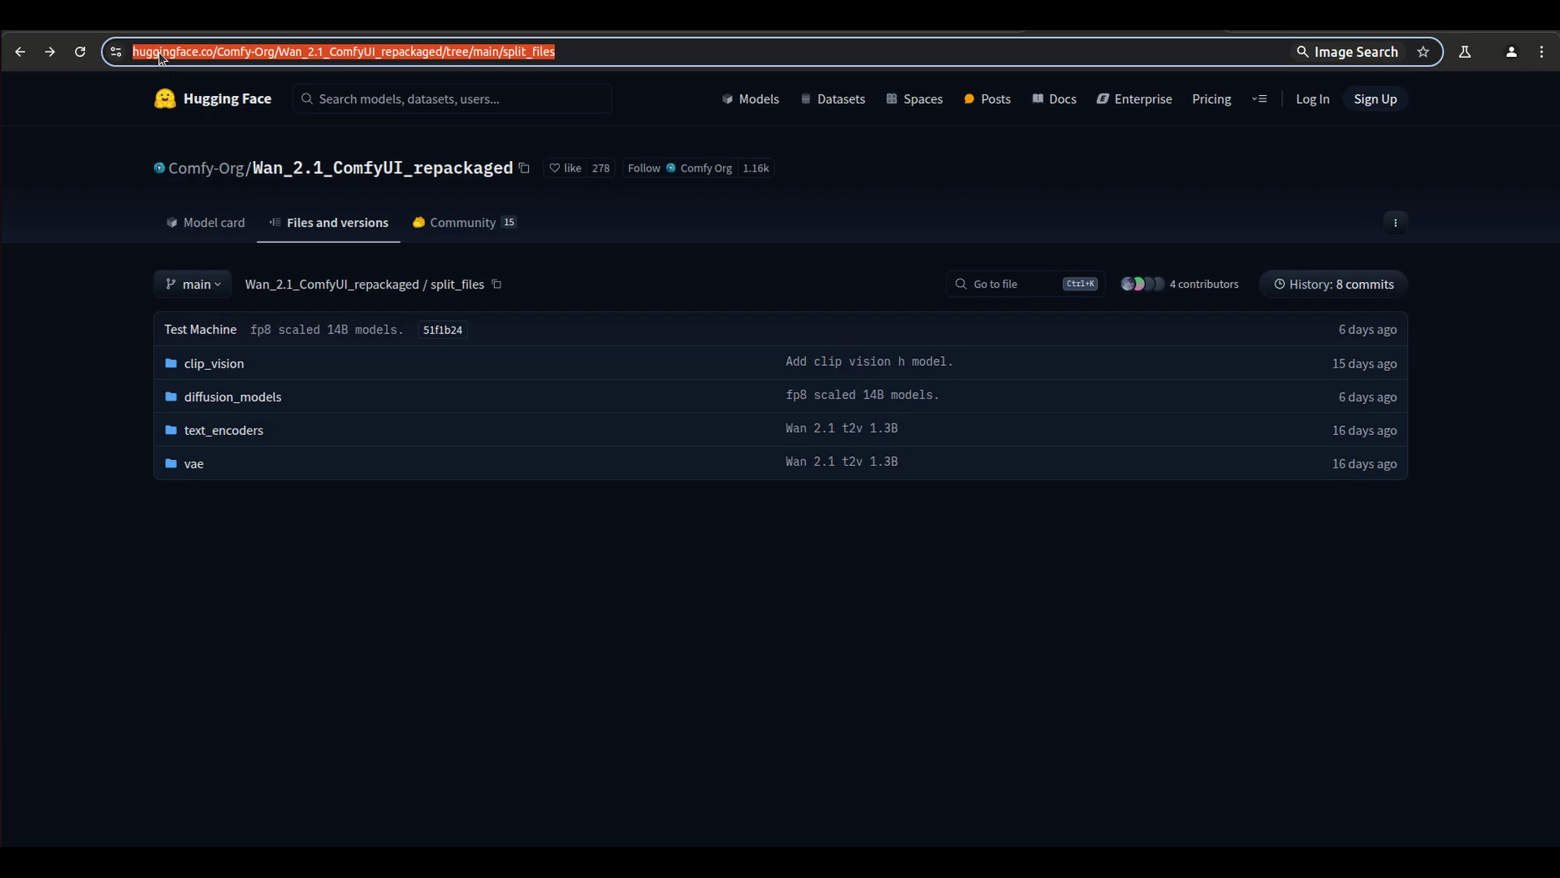
left_click(261, 550)
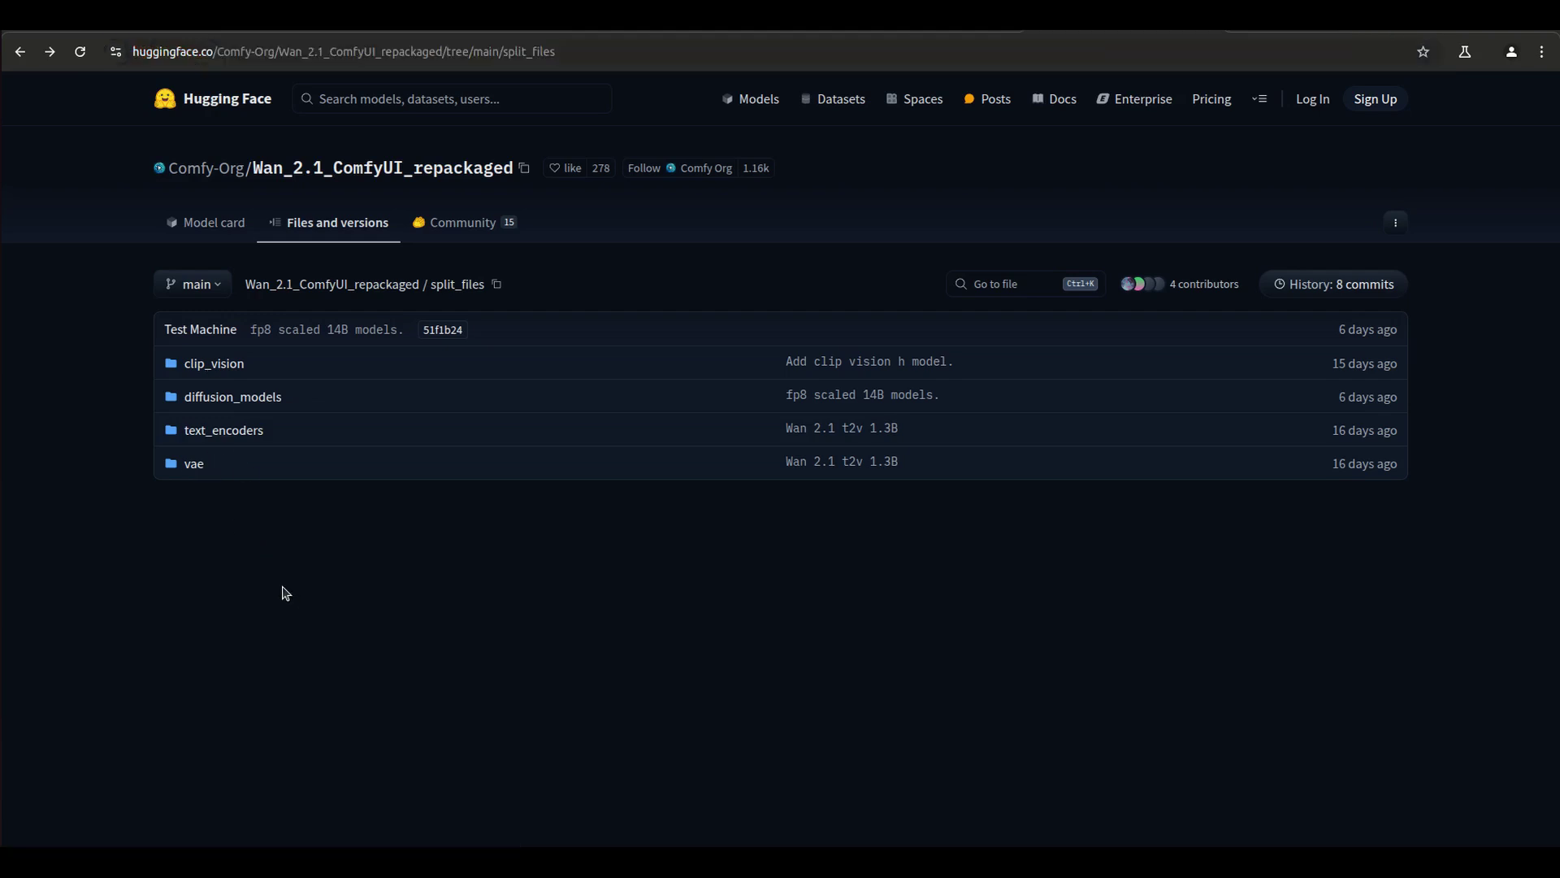
left_click(211, 437)
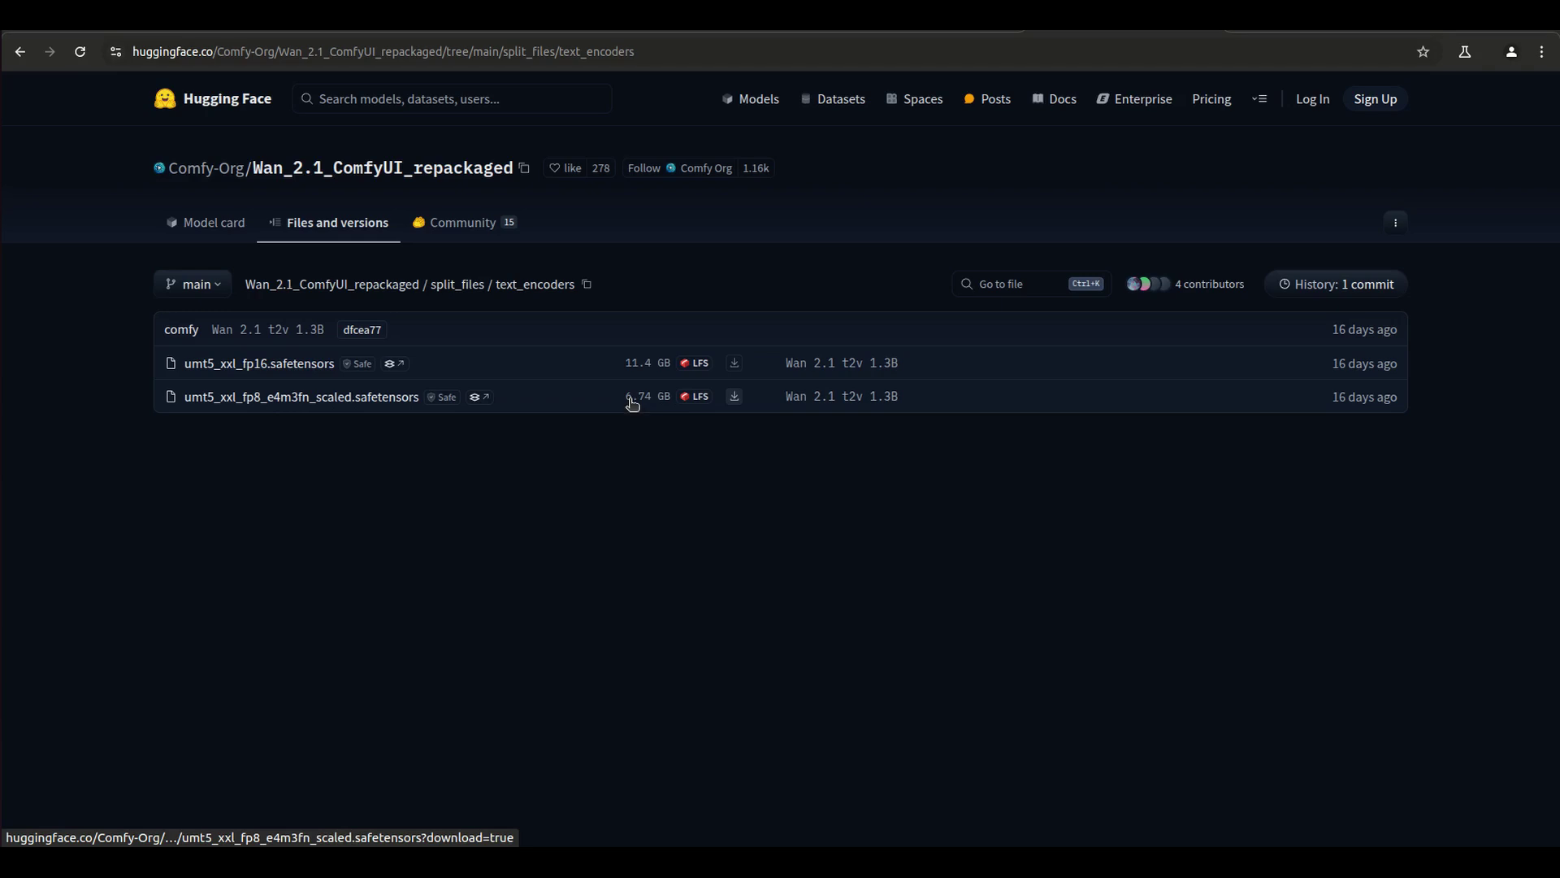
left_click(21, 52)
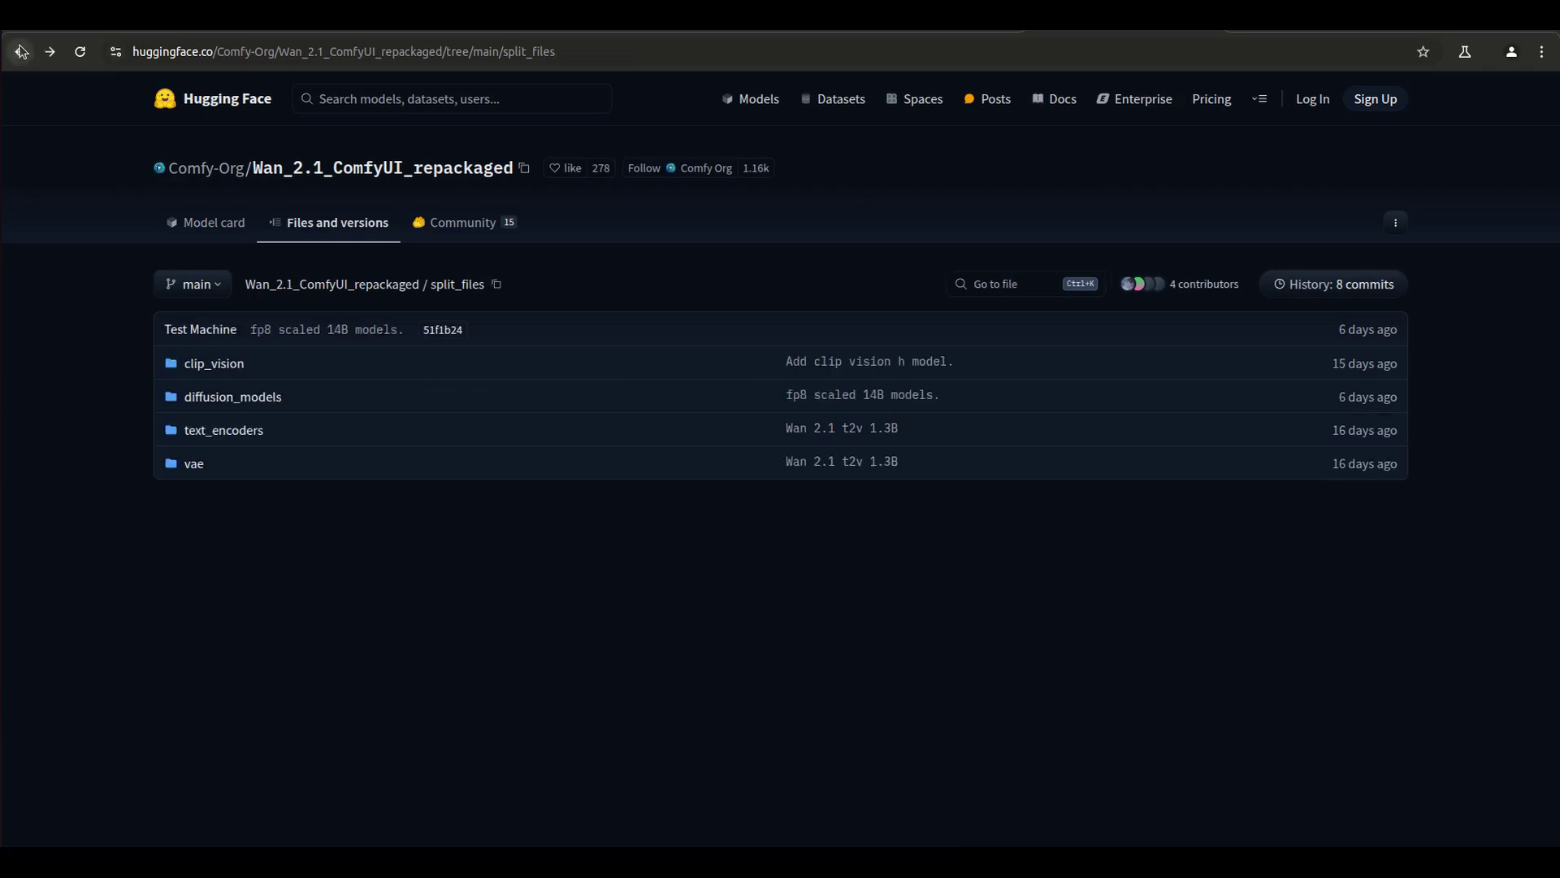
left_click(194, 463)
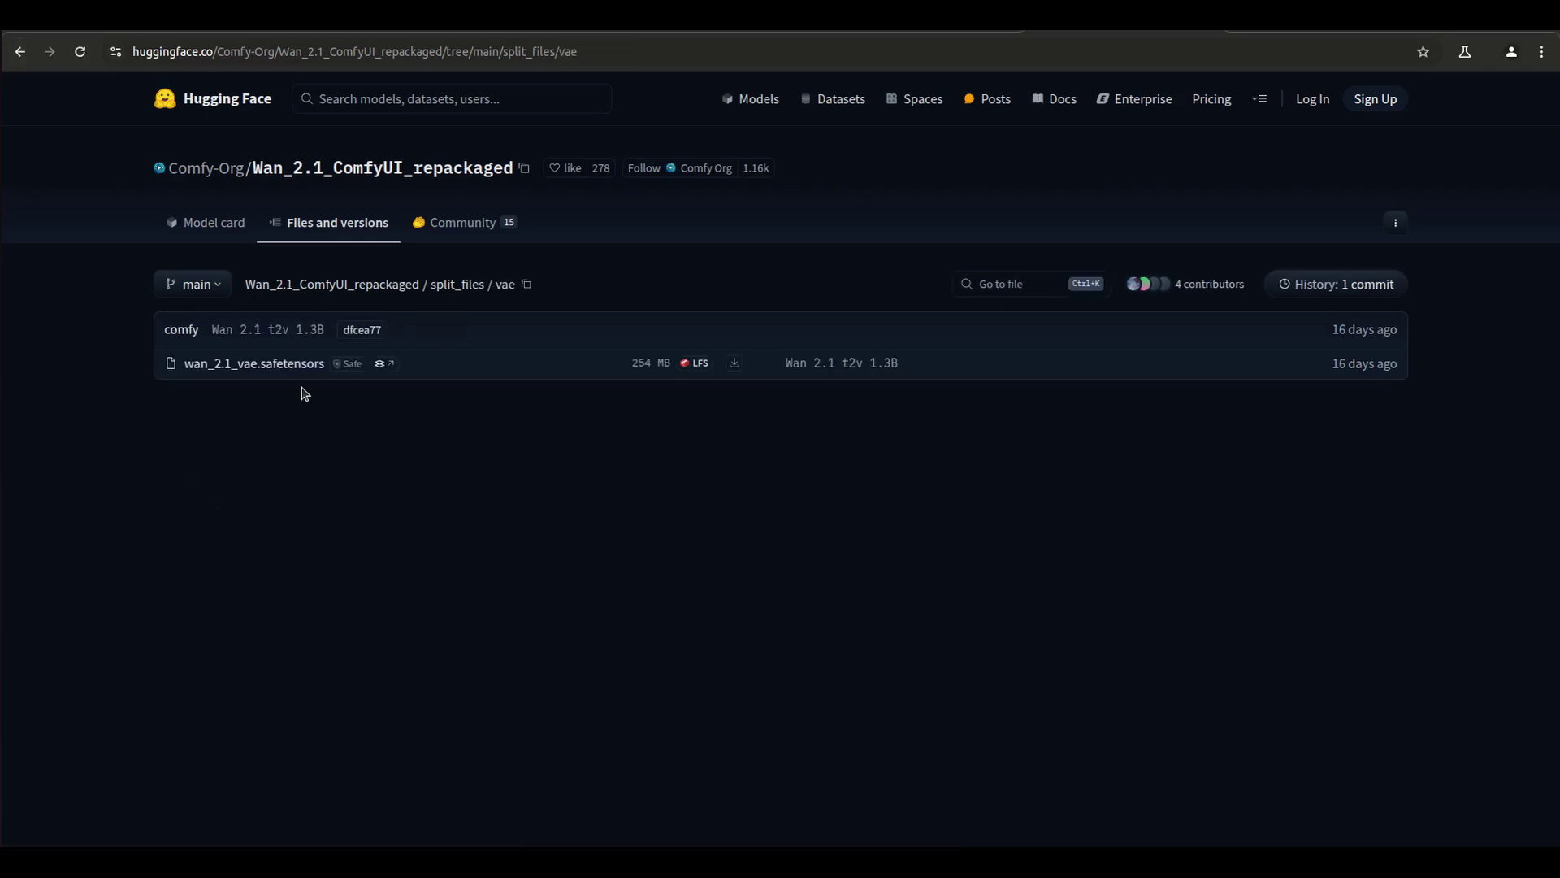
left_click(20, 51)
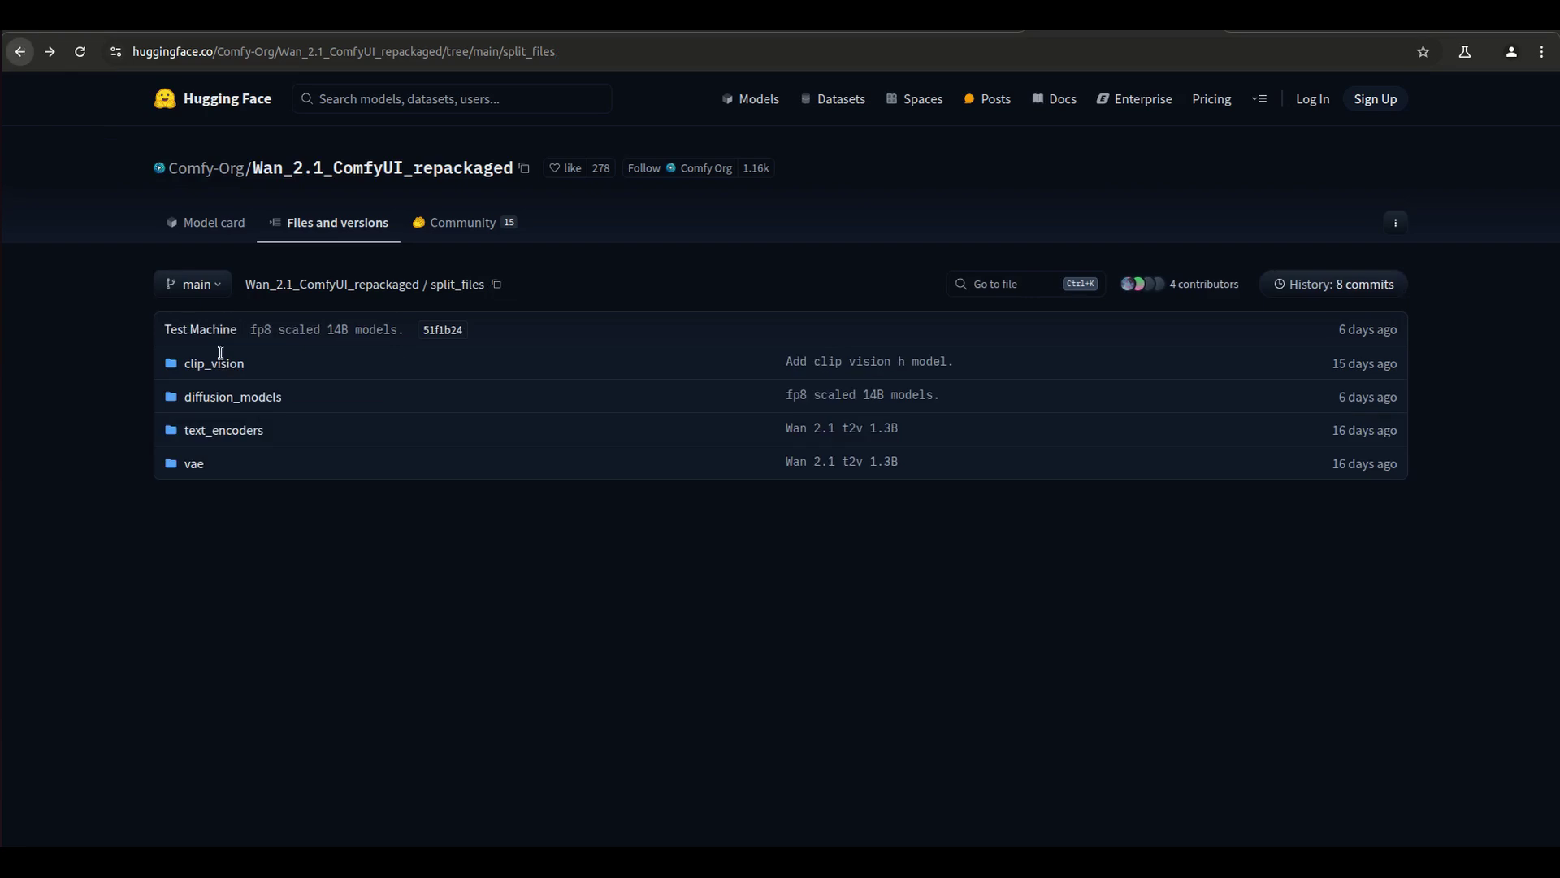
left_click(249, 430)
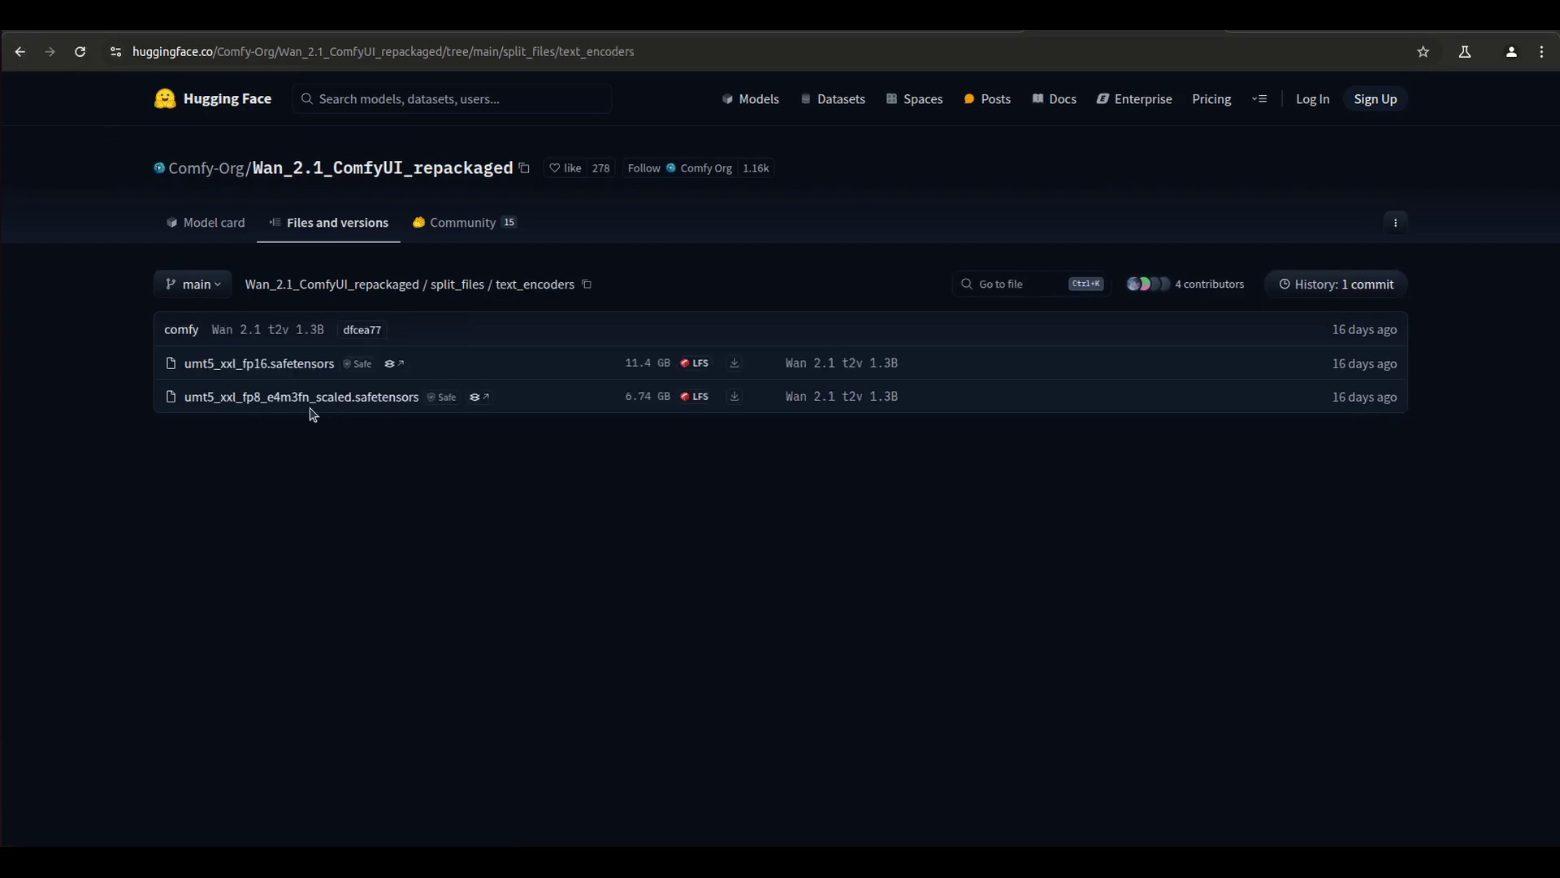
left_click(21, 51)
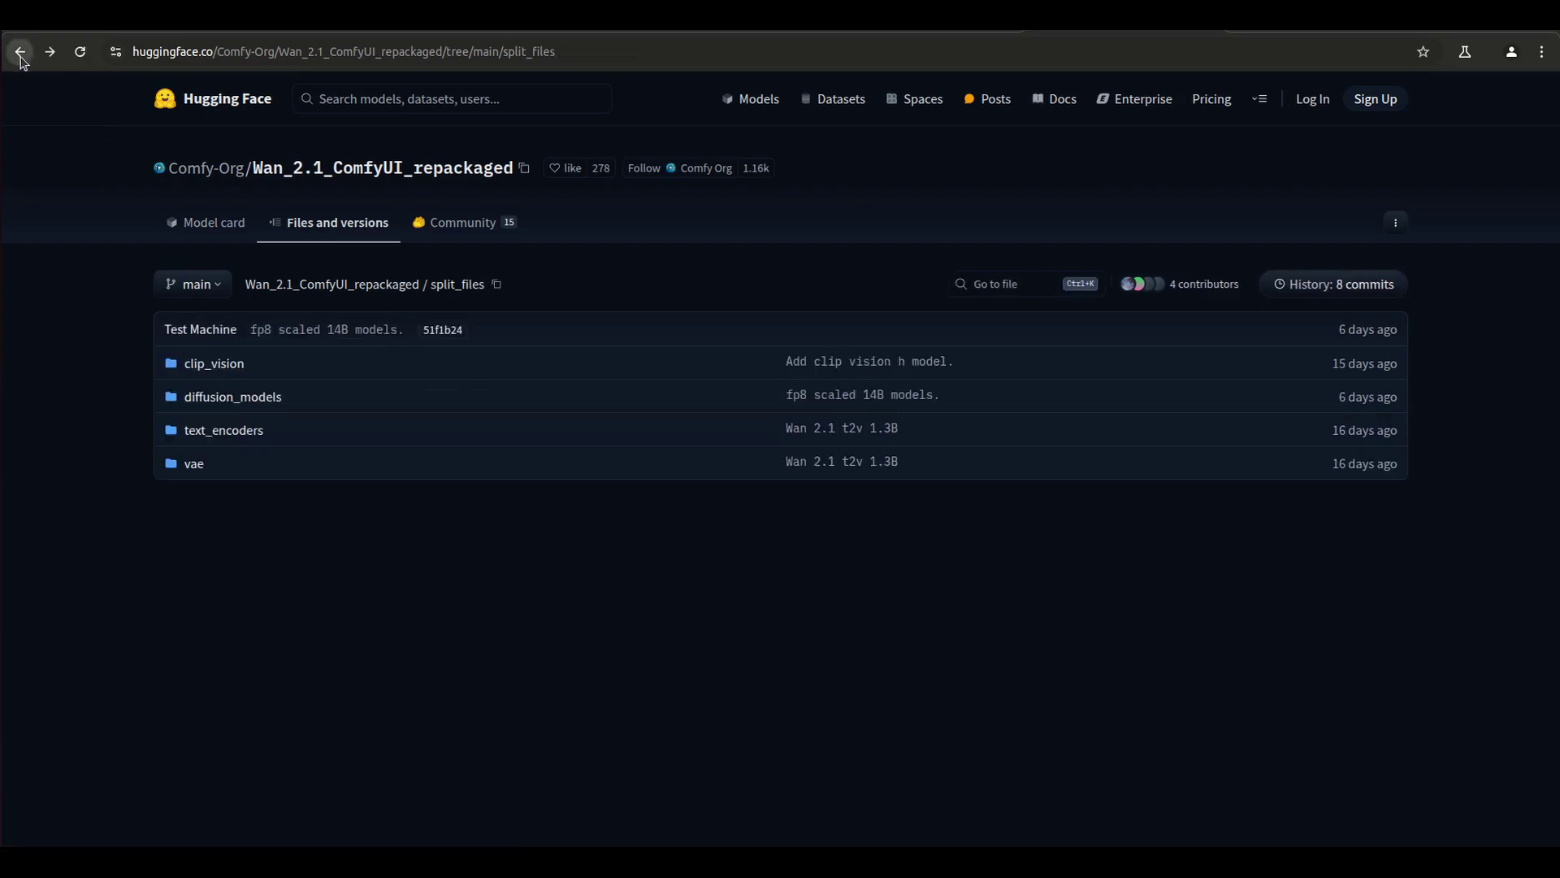
left_click(199, 363)
left_click(21, 52)
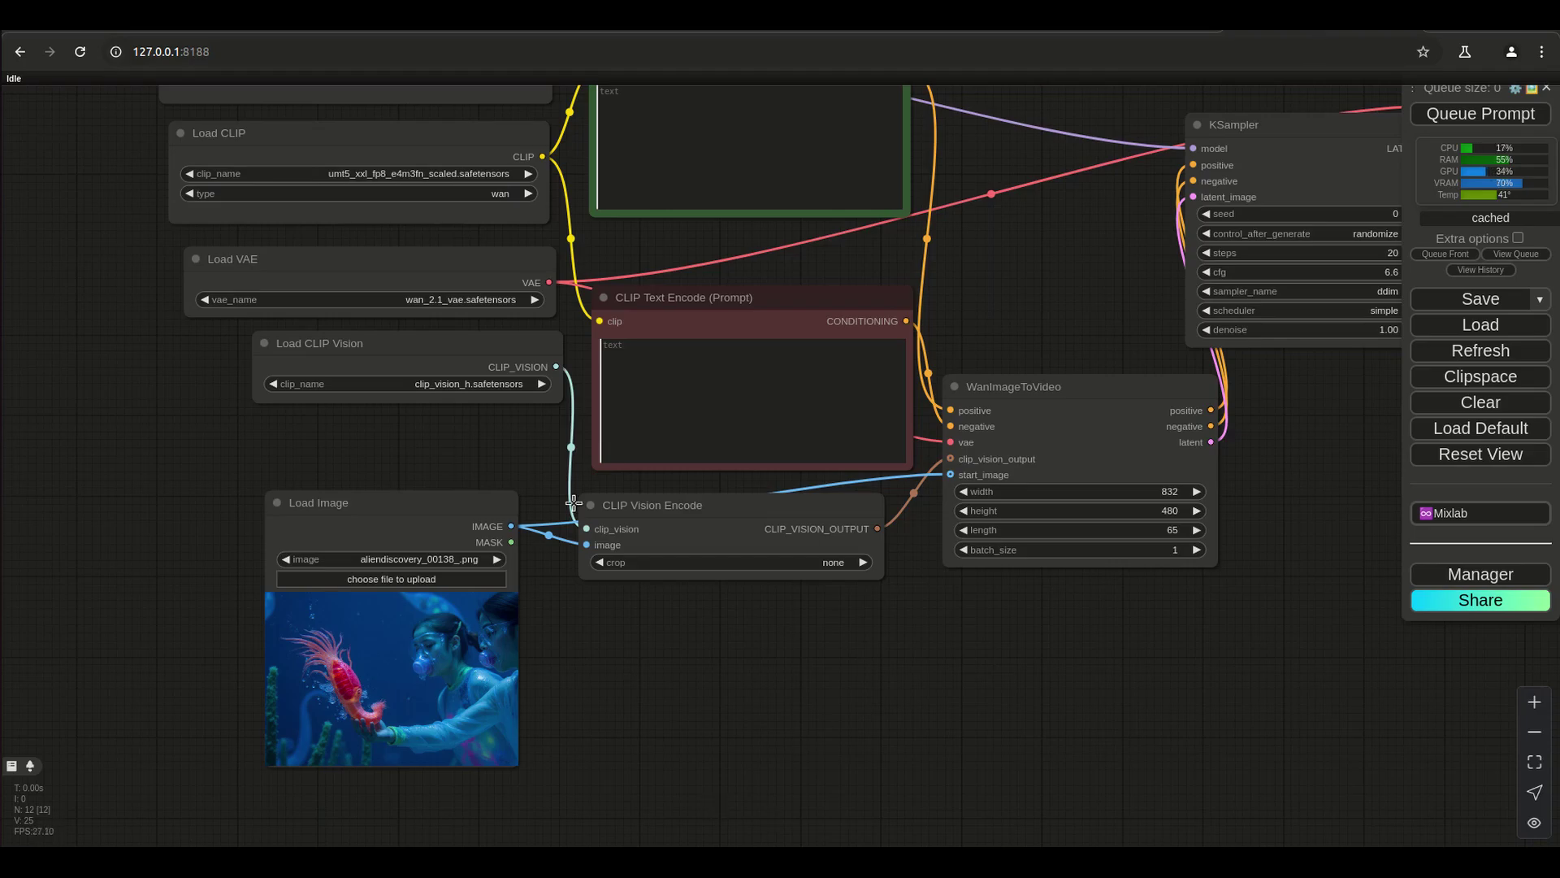
- Return to ComfyUI and move the Load Image node up, closer to the Load CLIP Vision node
left_click_drag(429, 497, 431, 462)
left_click_drag(225, 489, 205, 519)
scroll(204, 519, "down", 1)
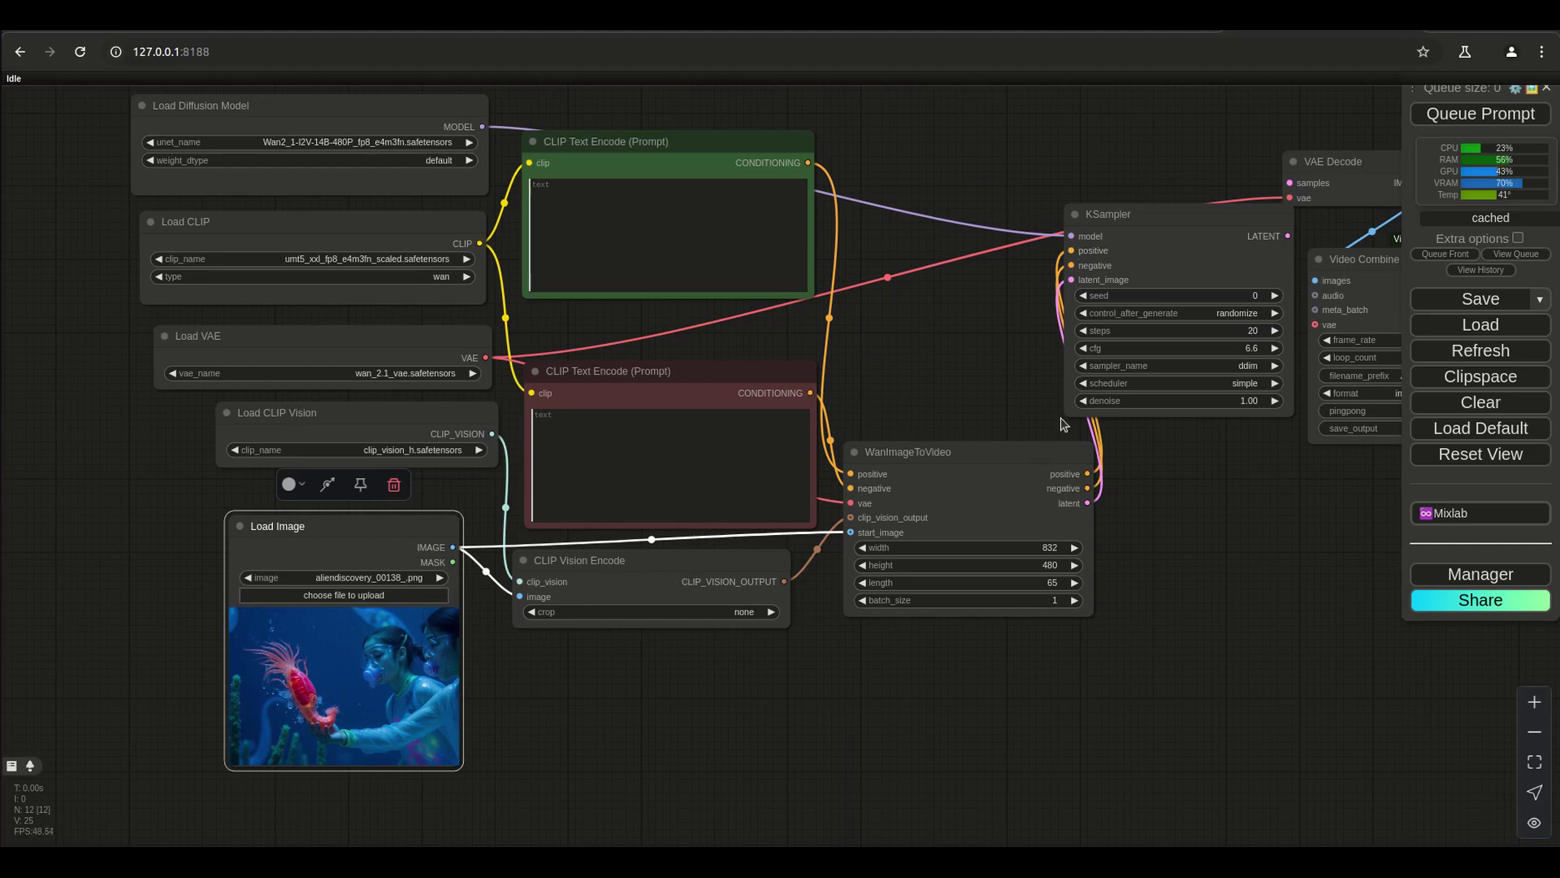
- Review the connections of the Load CLIP, negative prompt, Load VAE, Load Diffusion Model and WanImageToVideo nodes
left_click(282, 244)
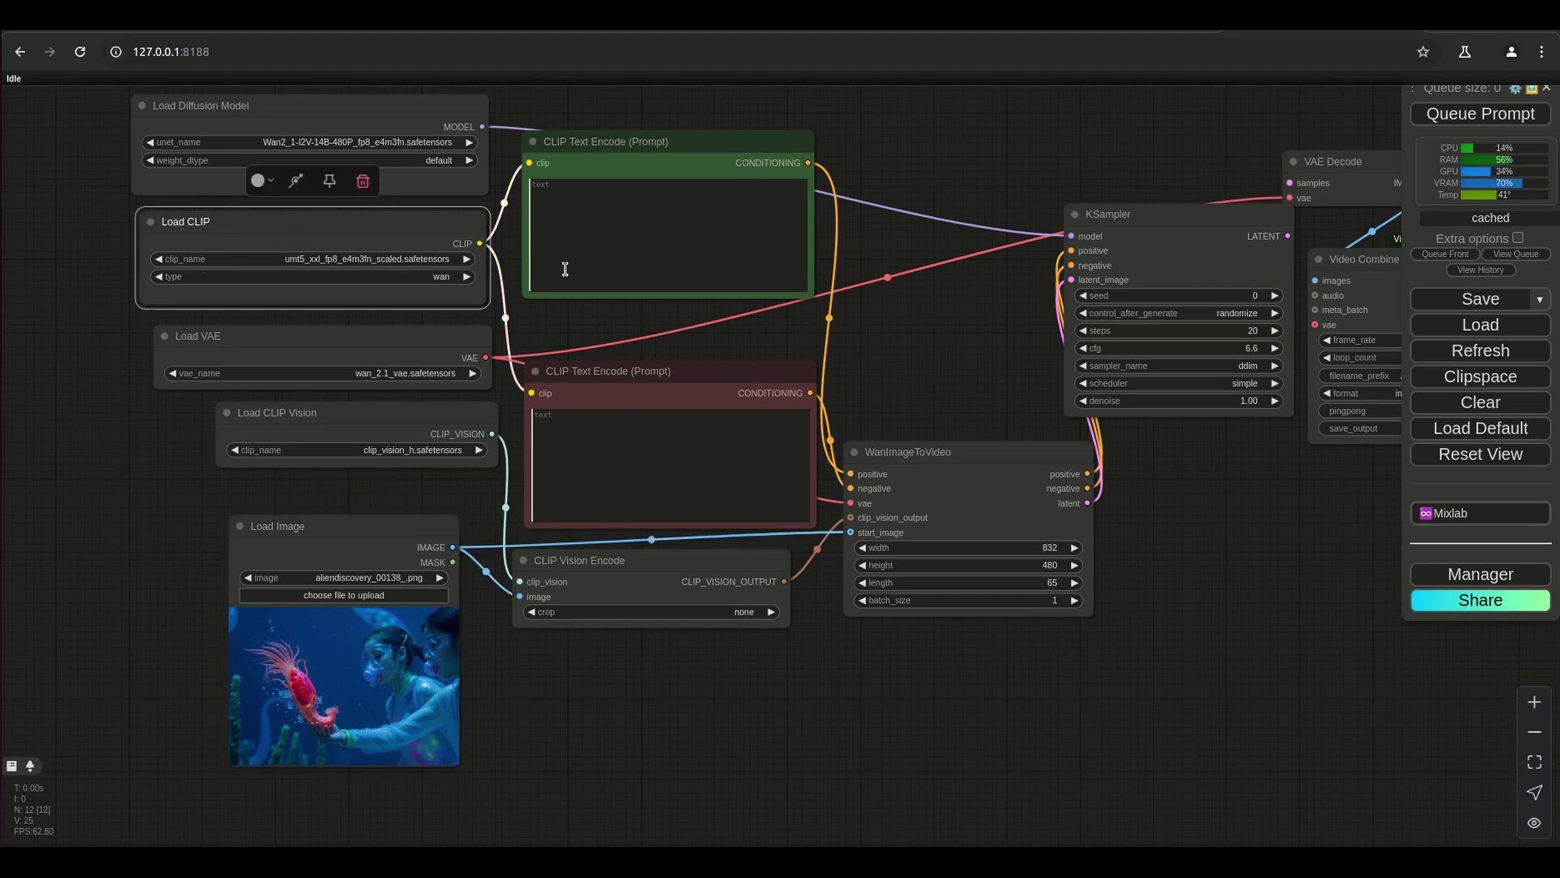
left_click(619, 460)
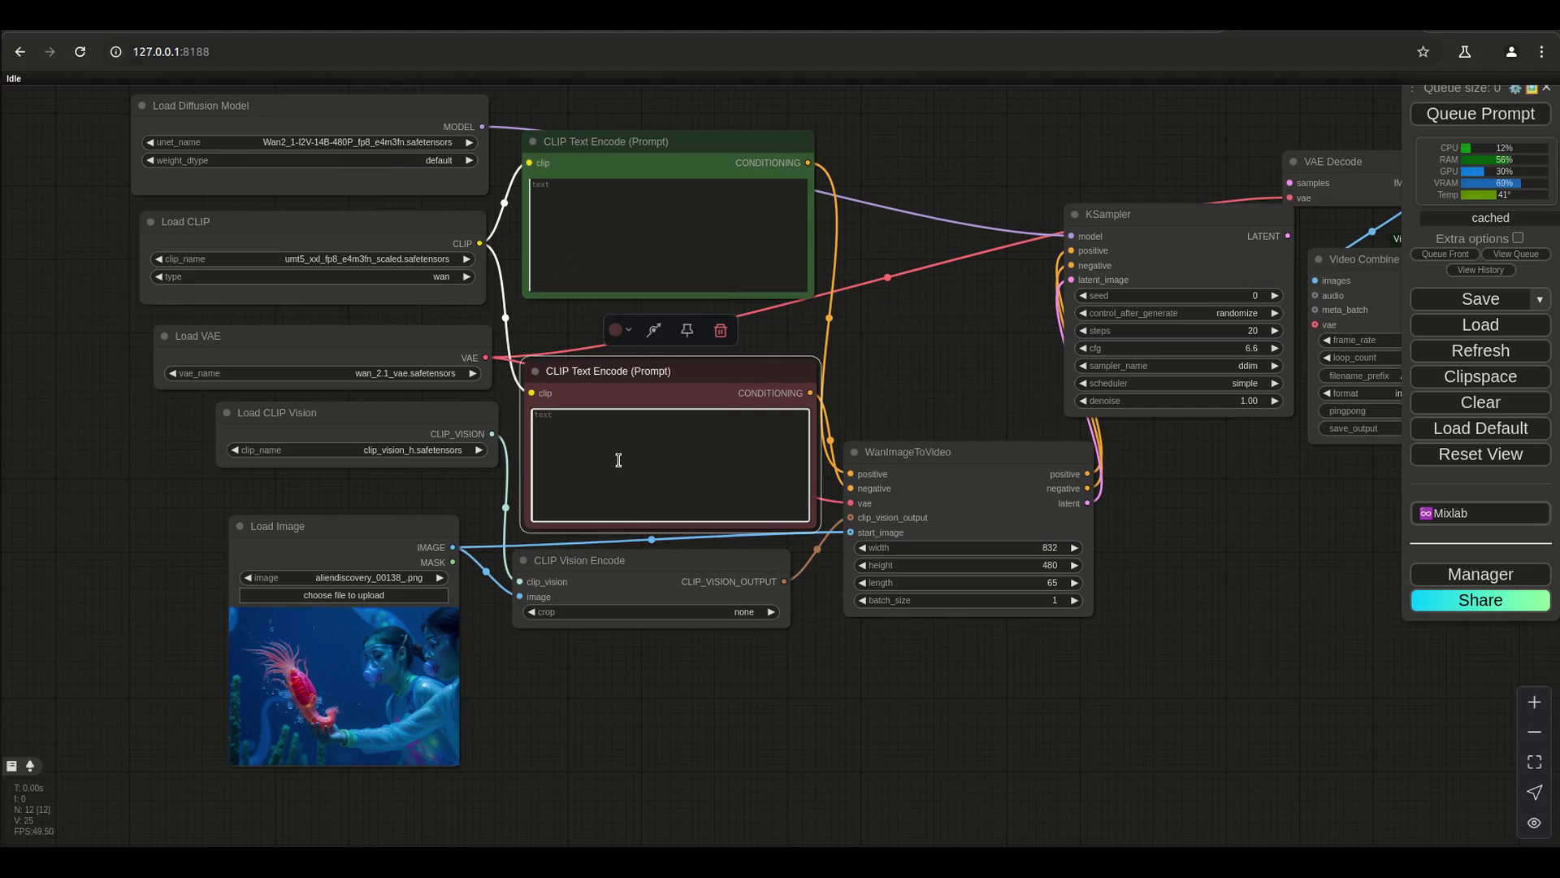
left_click(340, 343)
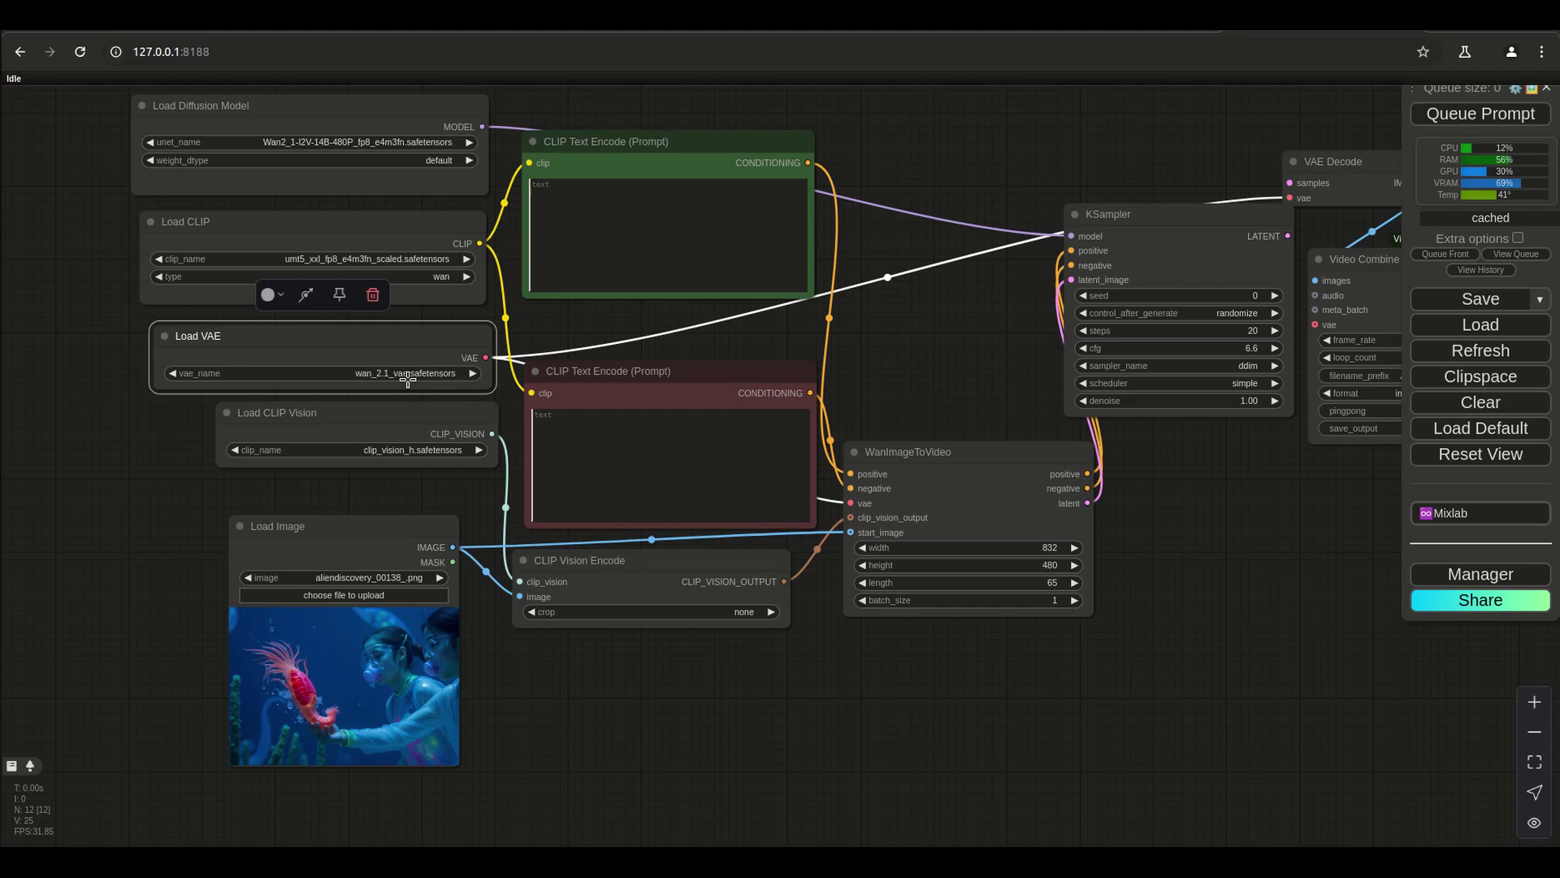
left_click(337, 120)
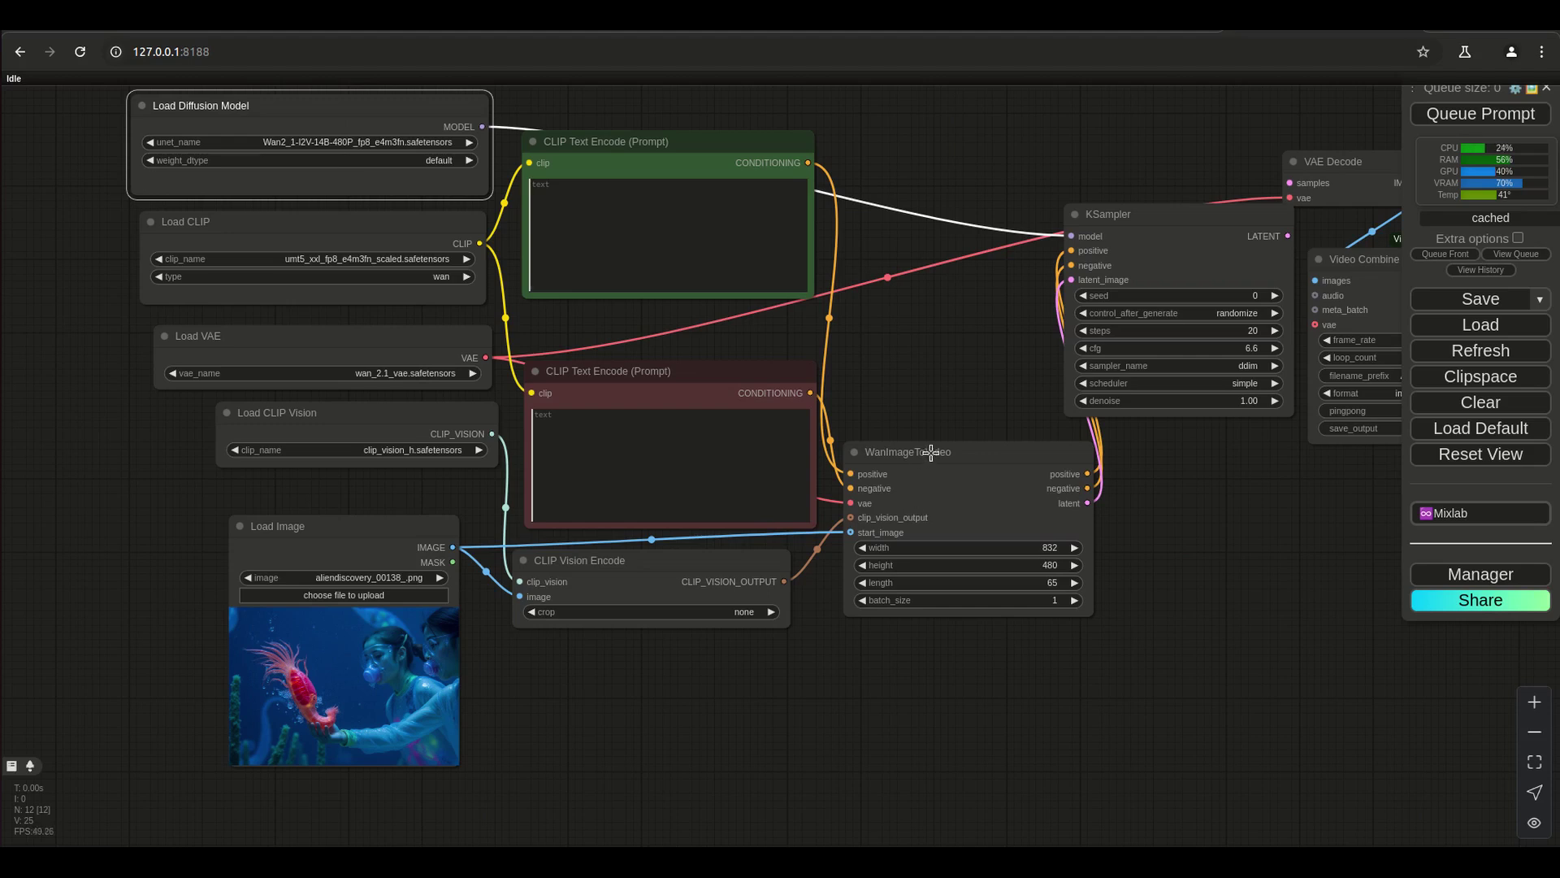
left_click(956, 491)
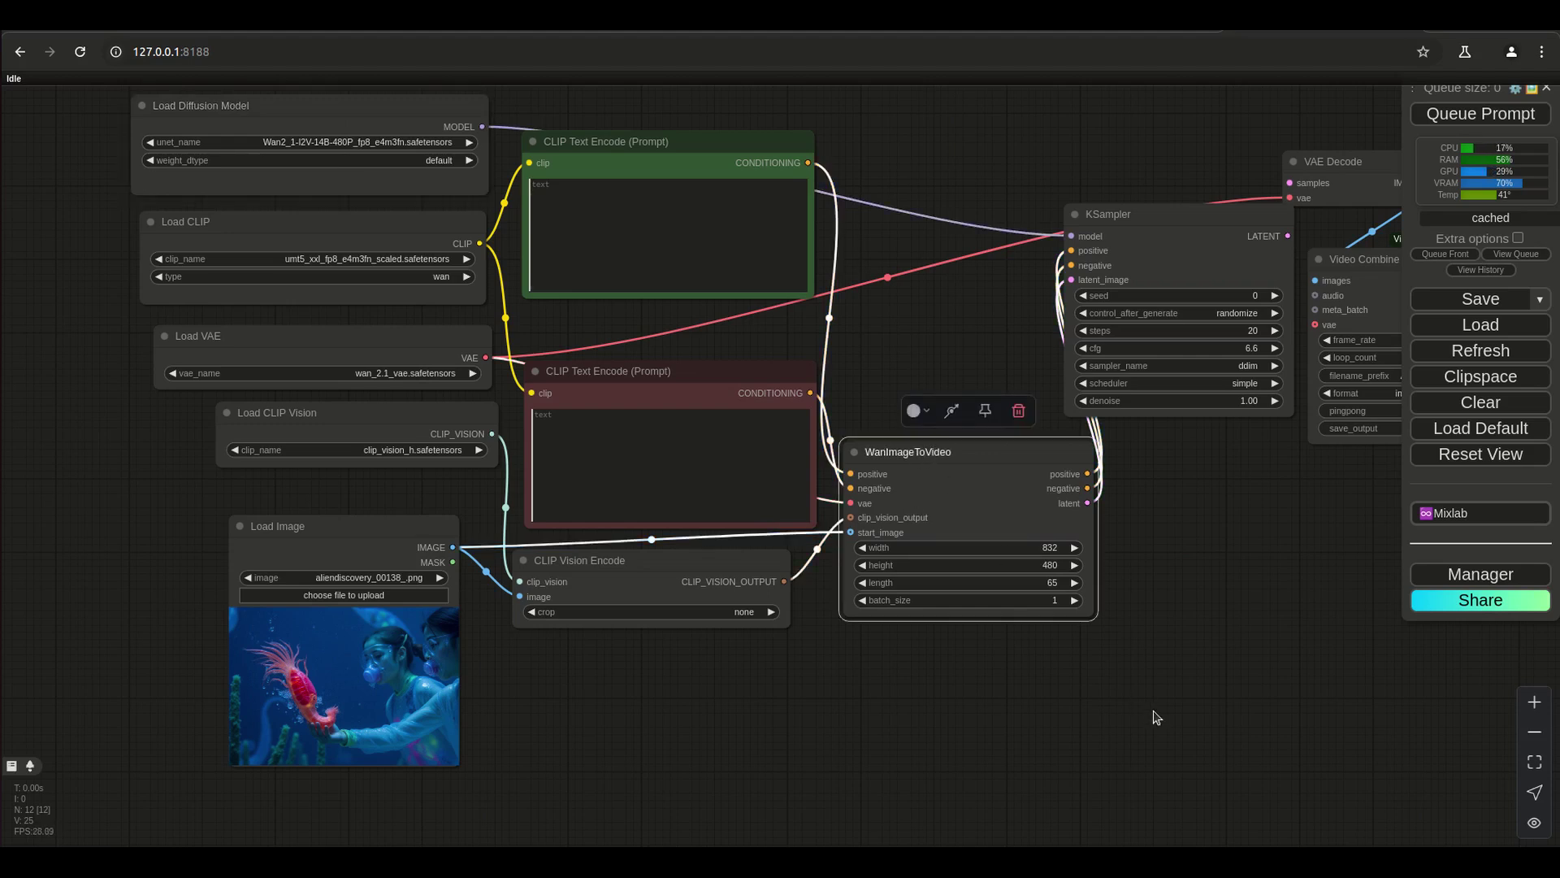
- Shift the WanImageToVideo node slightly away from the prompt nodes and move the KSampler up, away from the VAE Decode node
left_click_drag(1153, 718, 902, 756)
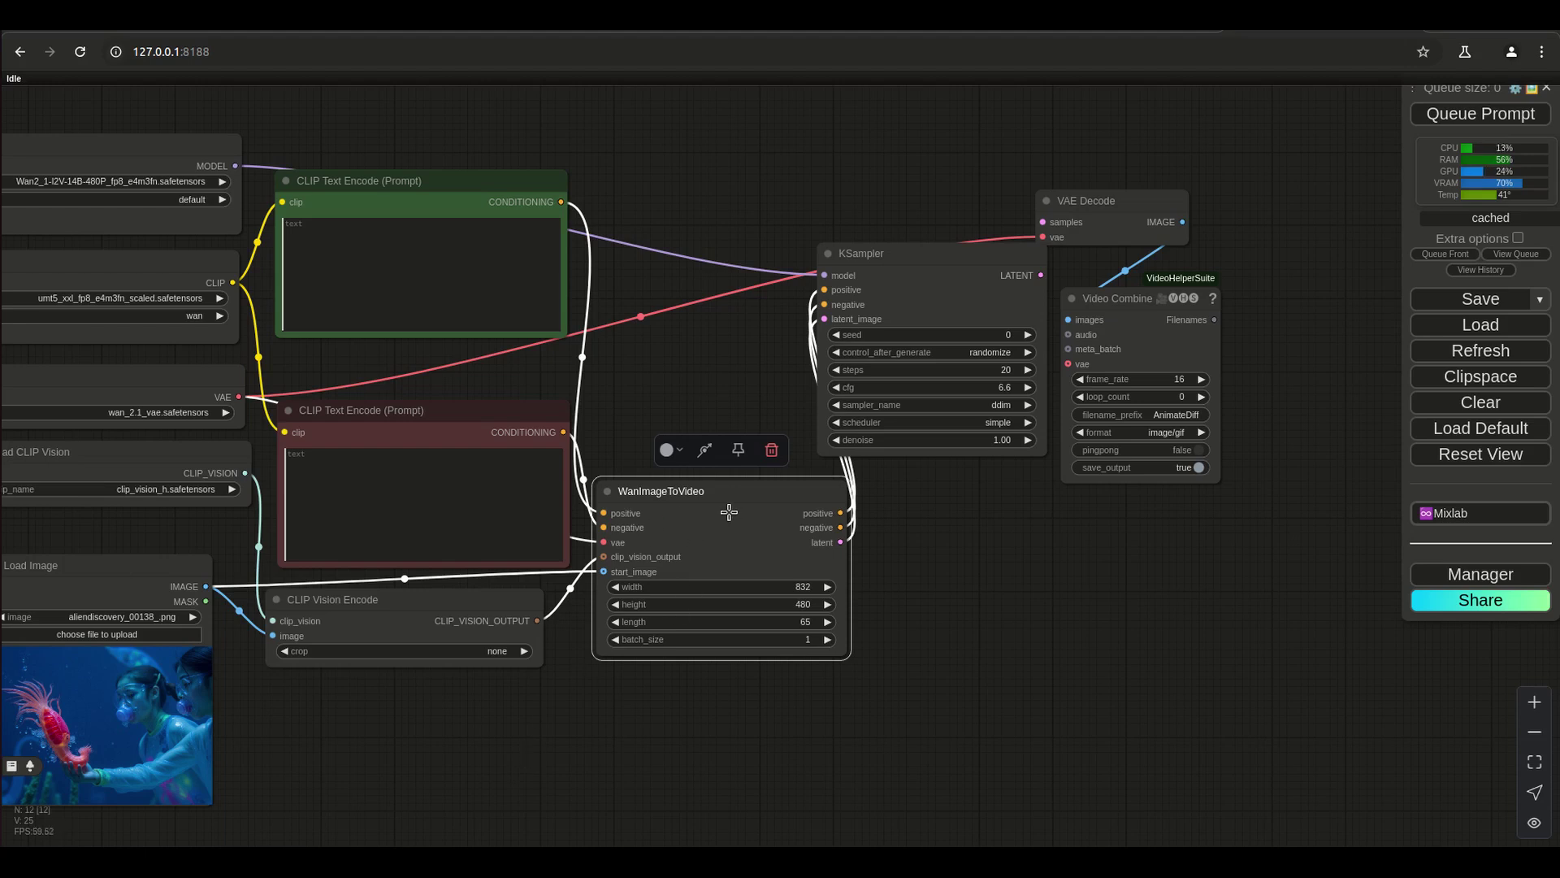
left_click_drag(729, 512, 753, 514)
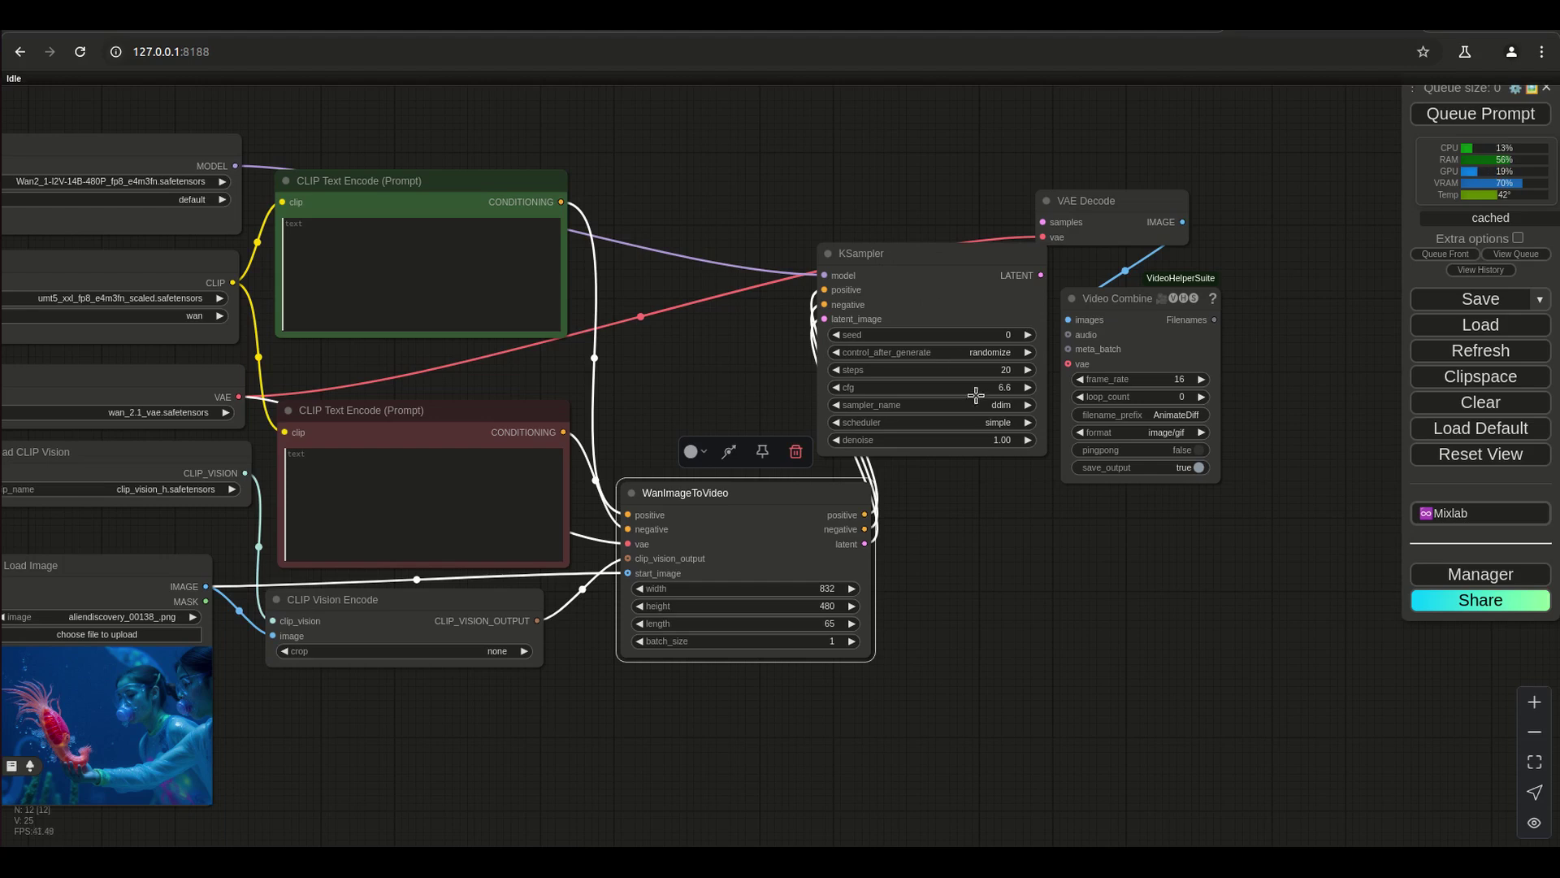
left_click_drag(926, 263, 895, 247)
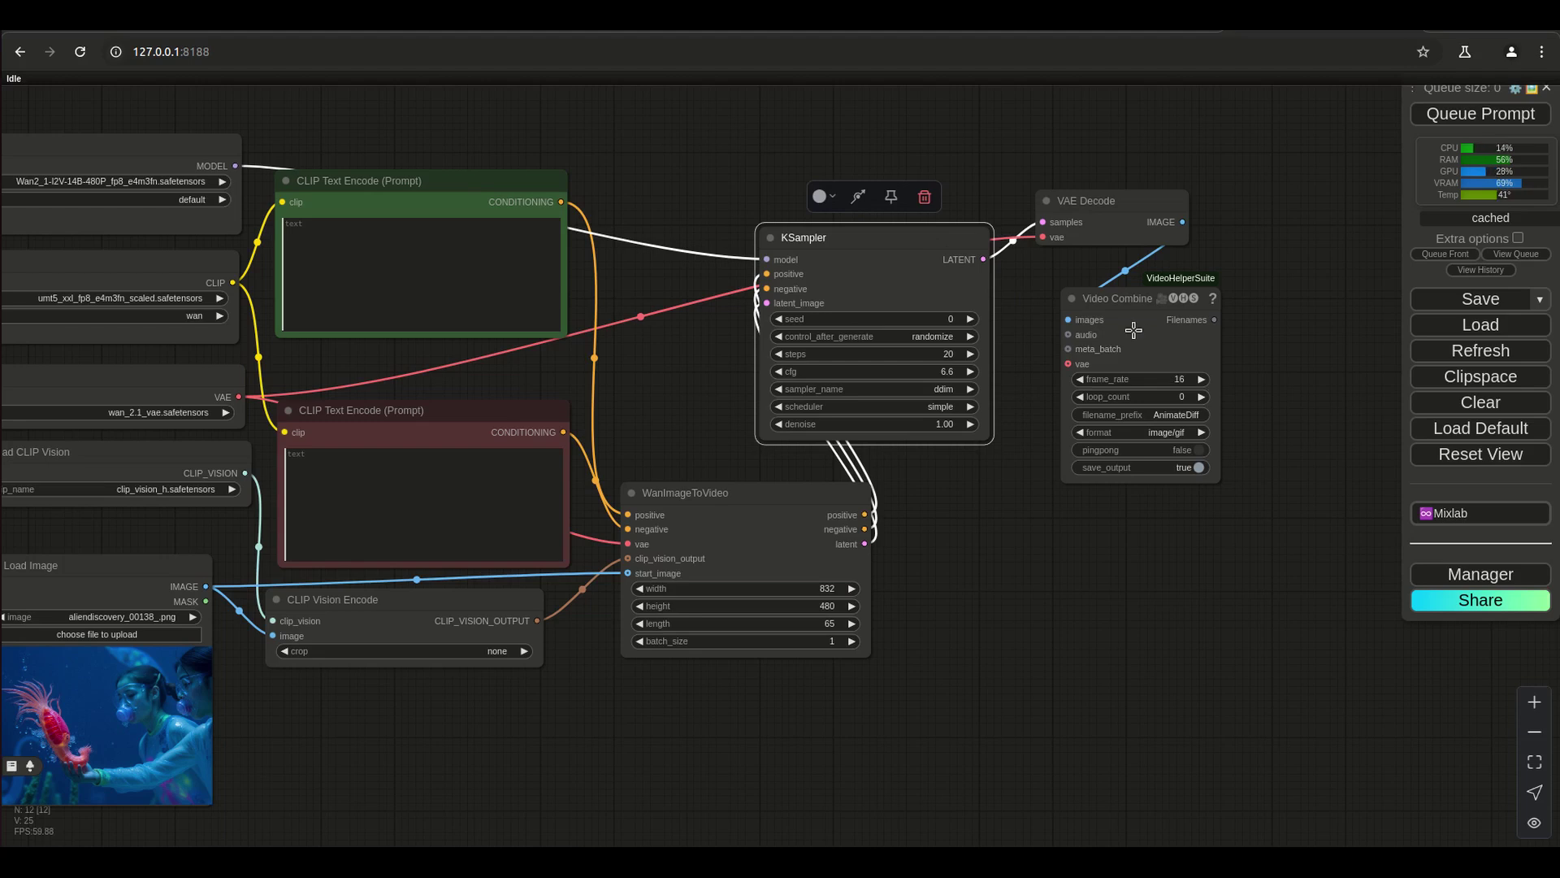
- Queue the completed image-to-video workflow for generation
scroll(1090, 668, "down", 5)
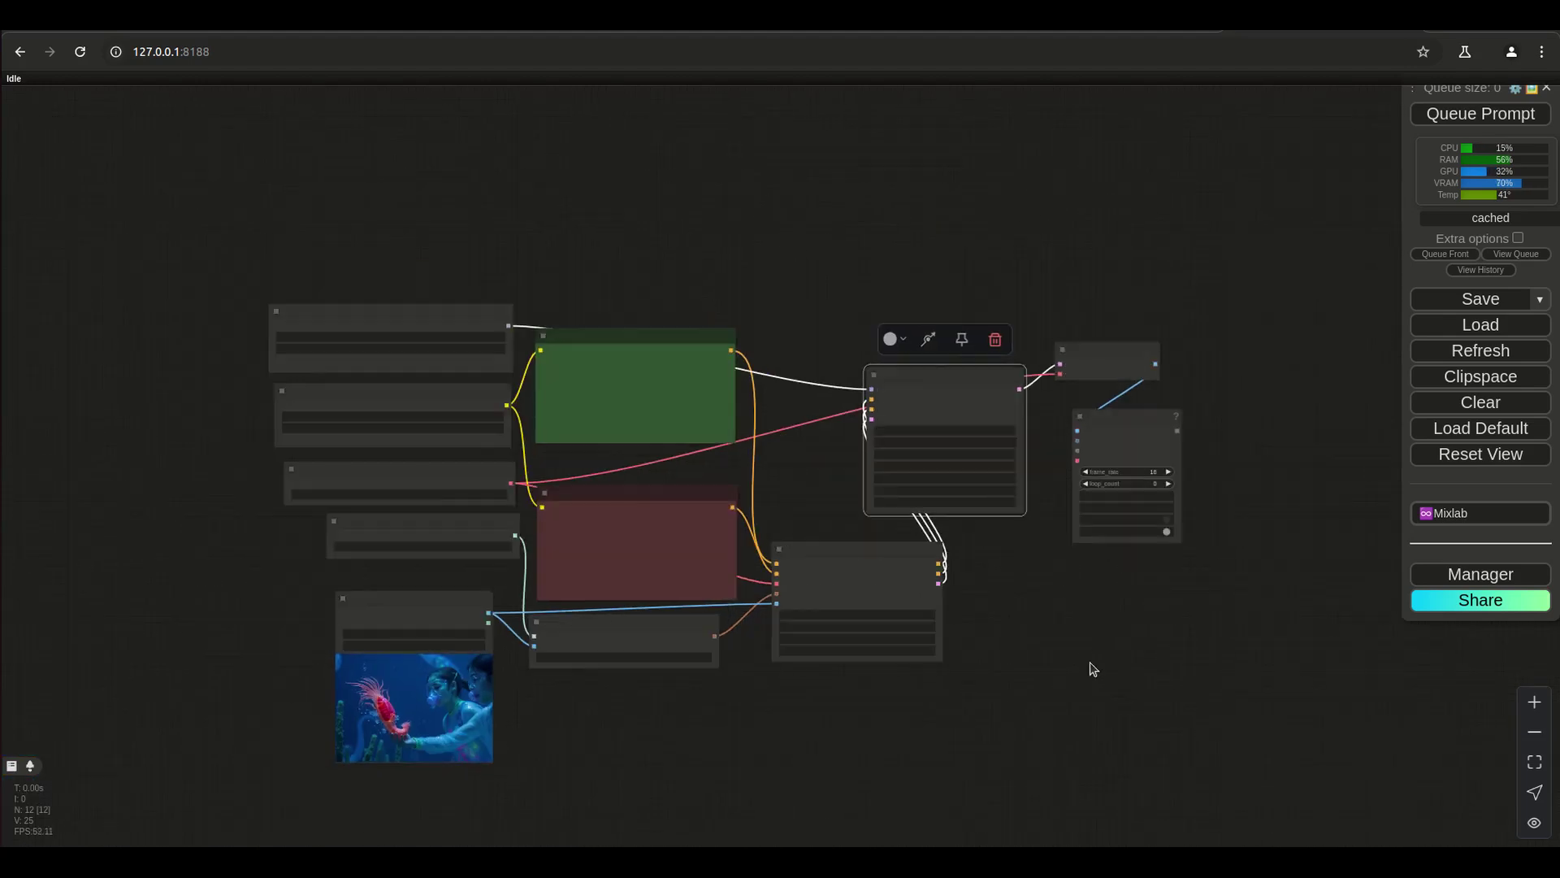
scroll(1085, 662, "up", 3)
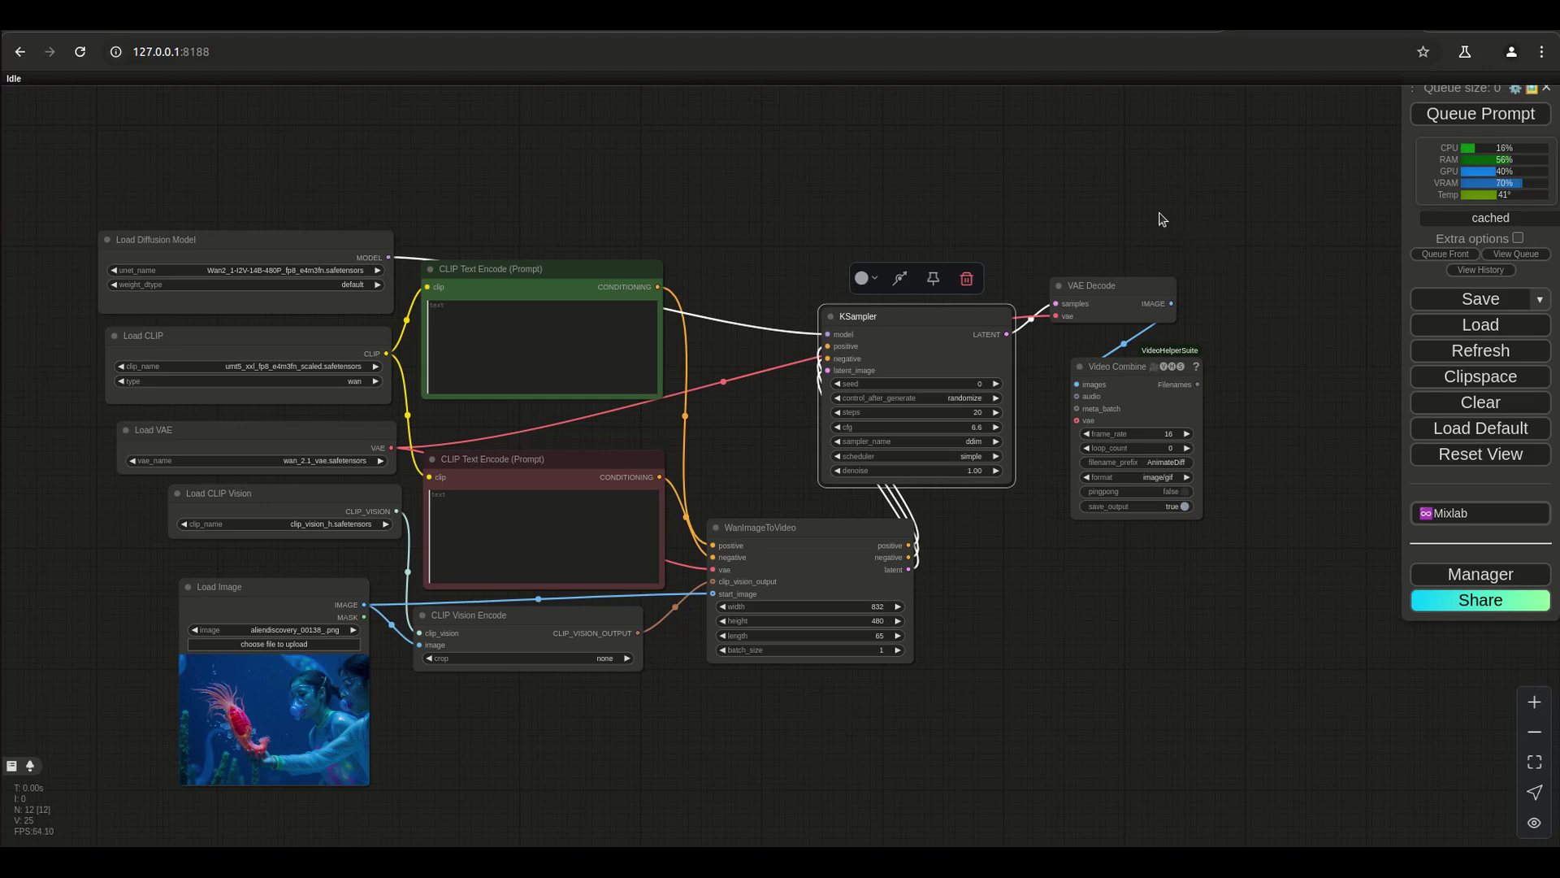
left_click(1454, 114)
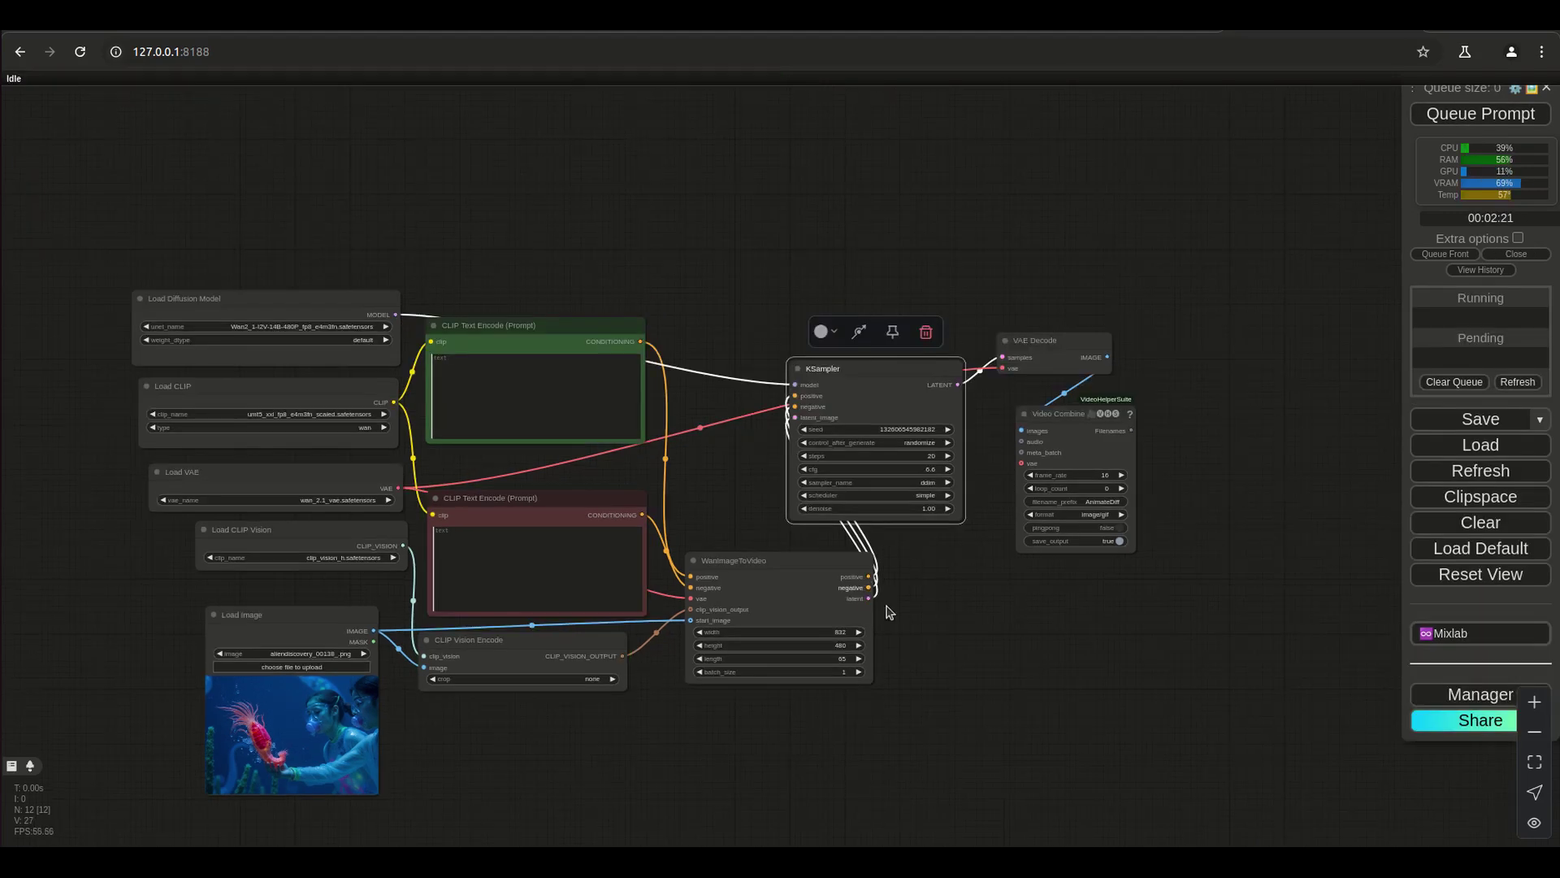
- Set the output format of the Video Combine node to video/h264-mp4
scroll(930, 634, "up", 2)
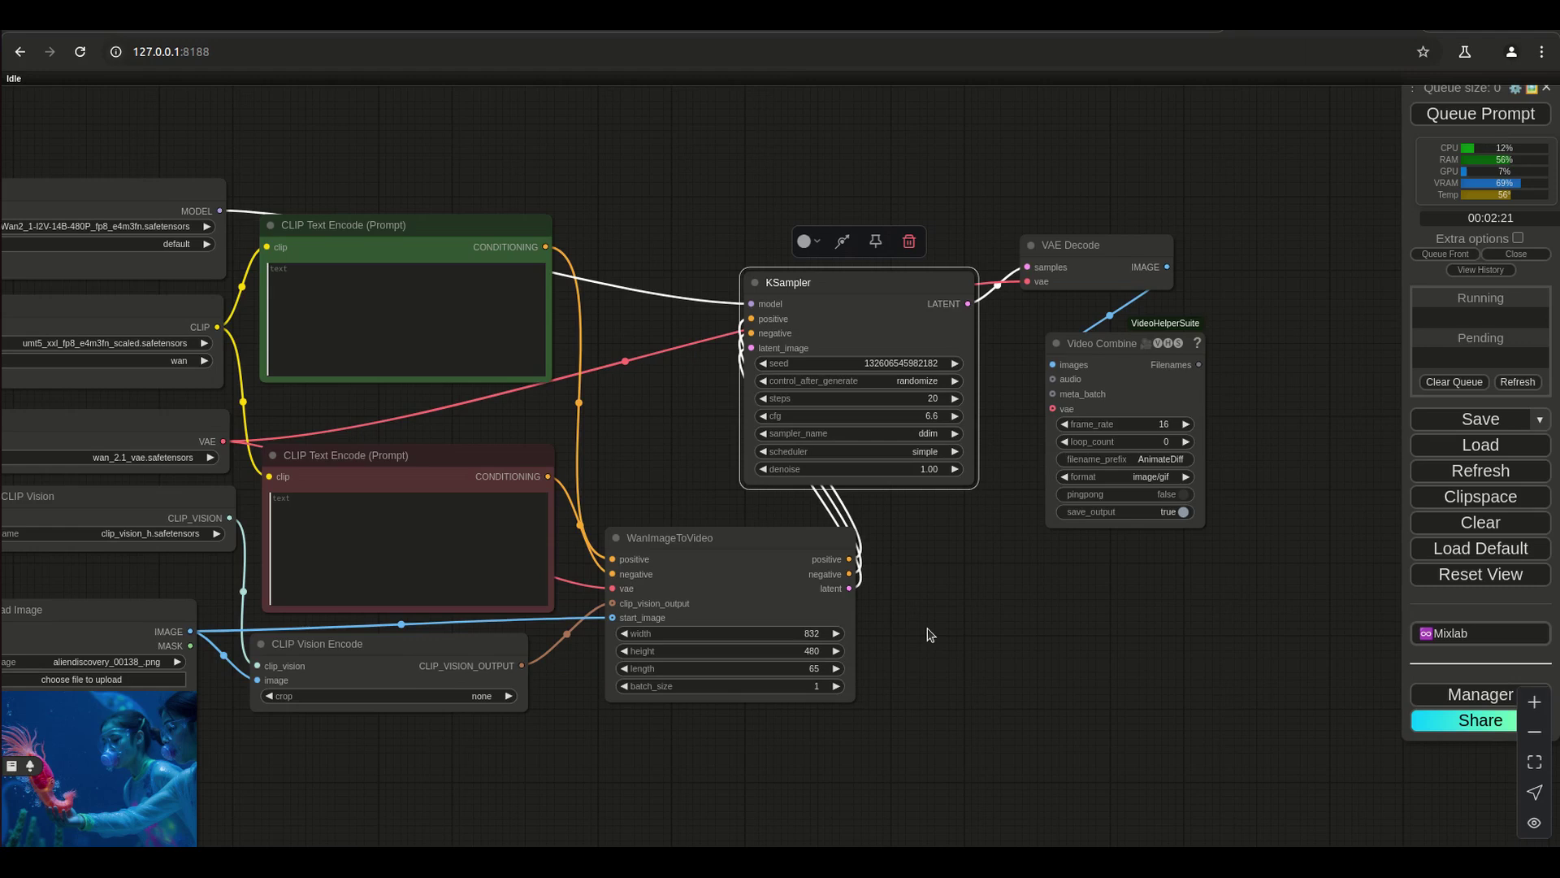
scroll(930, 635, "down", 1)
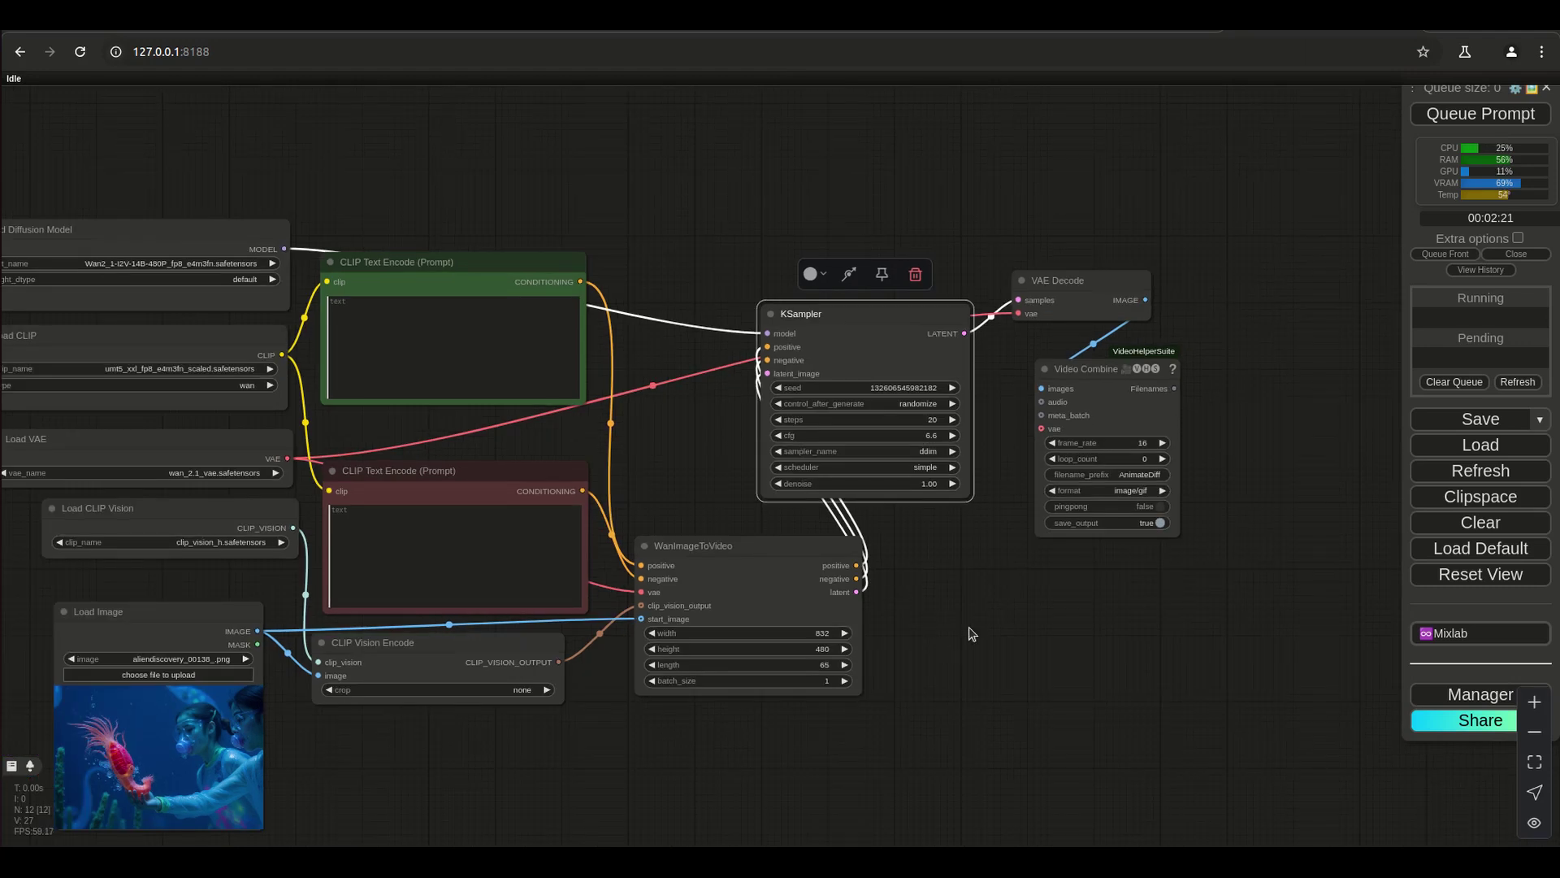
scroll(1095, 597, "up", 4)
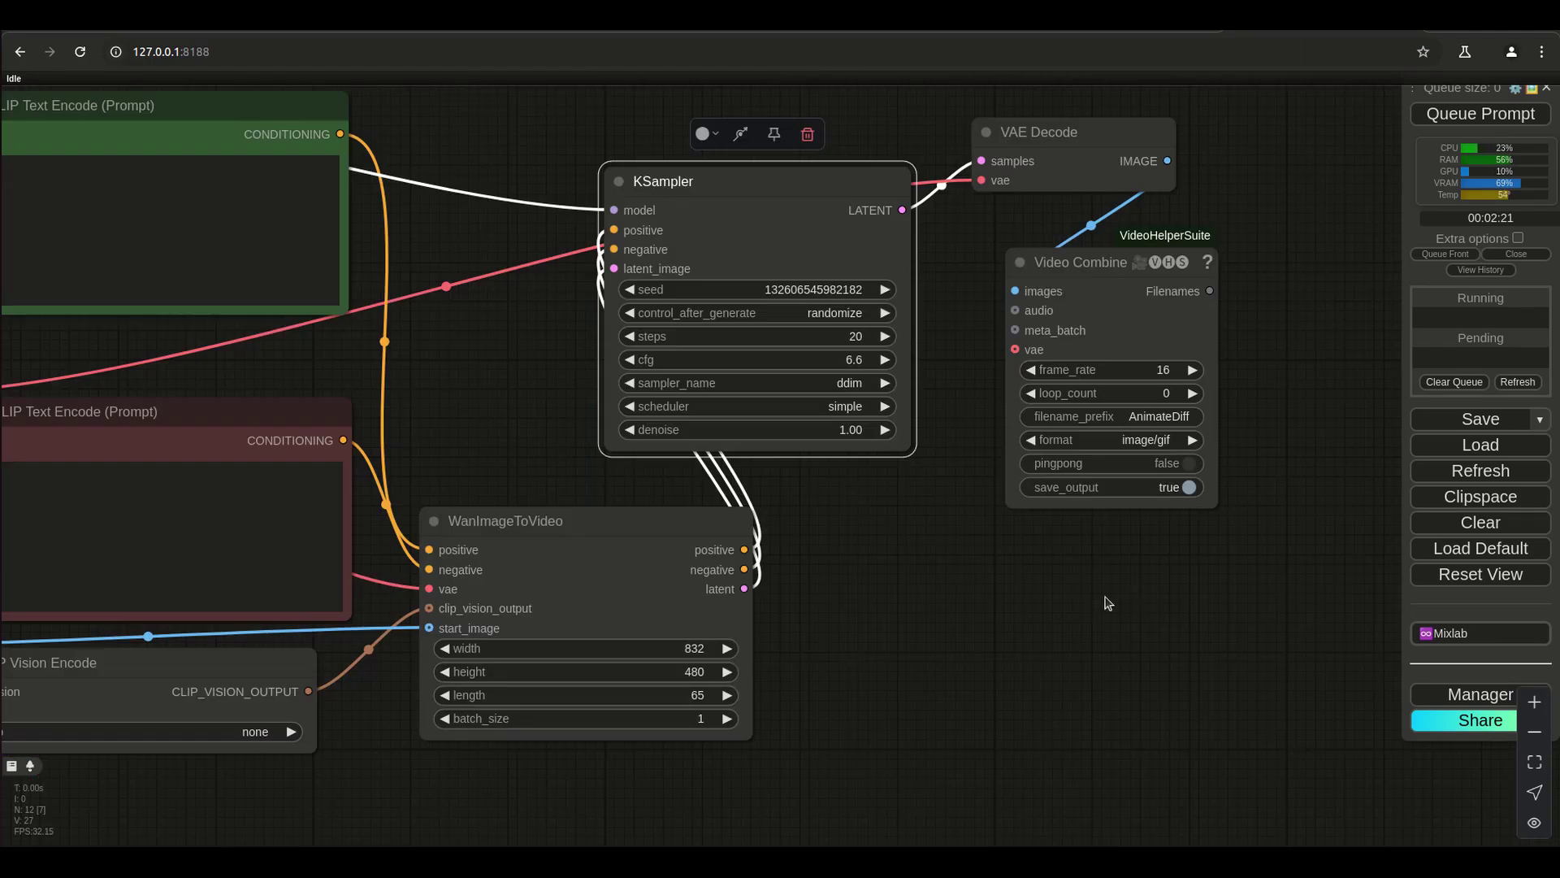
left_click(1150, 440)
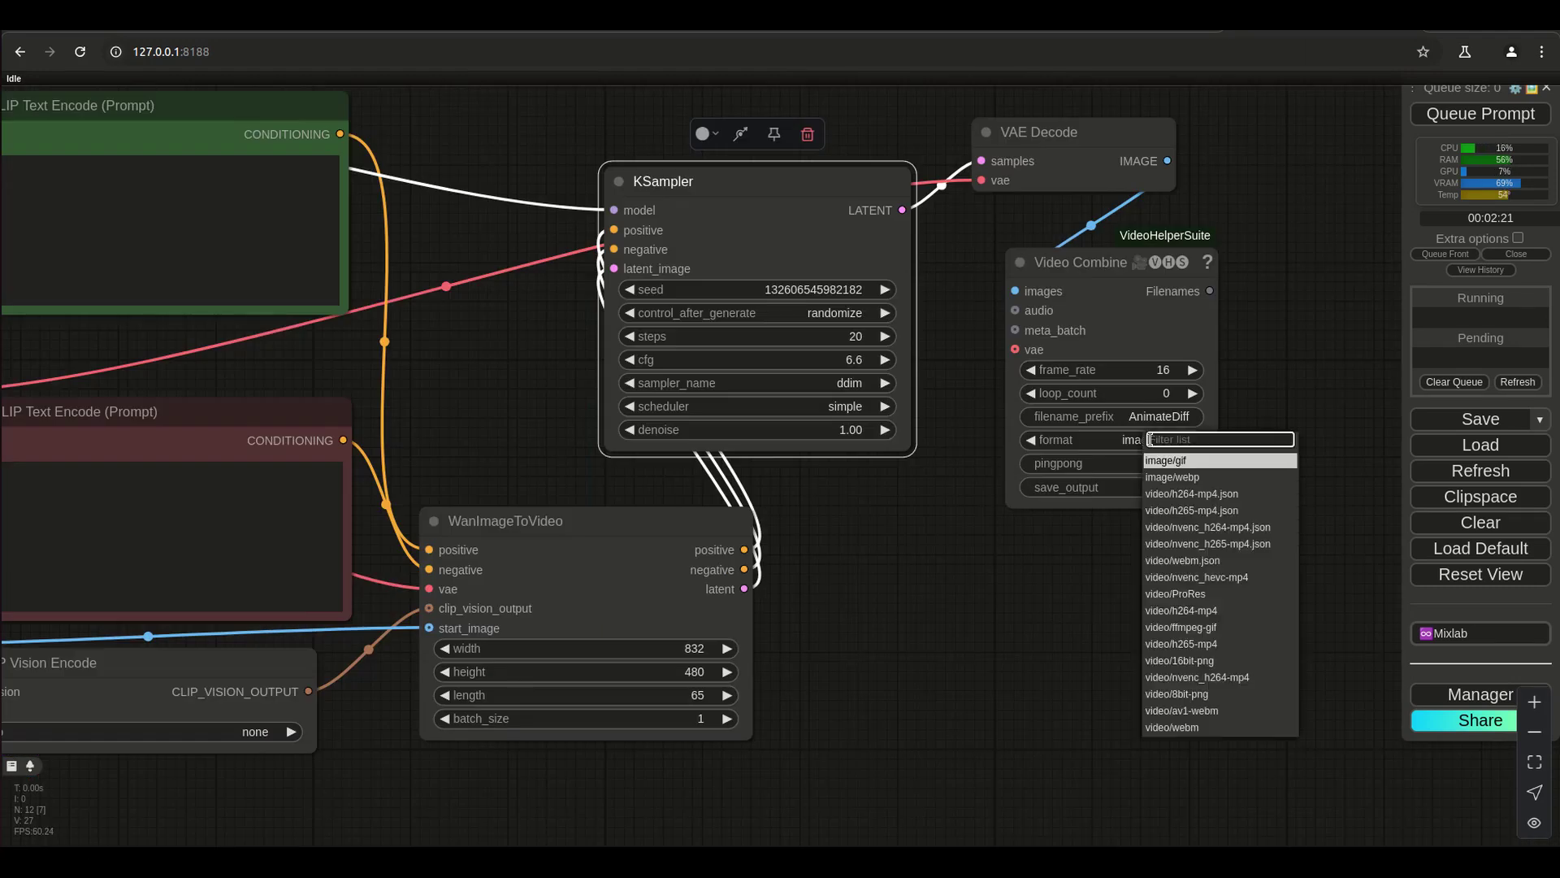
left_click(1214, 610)
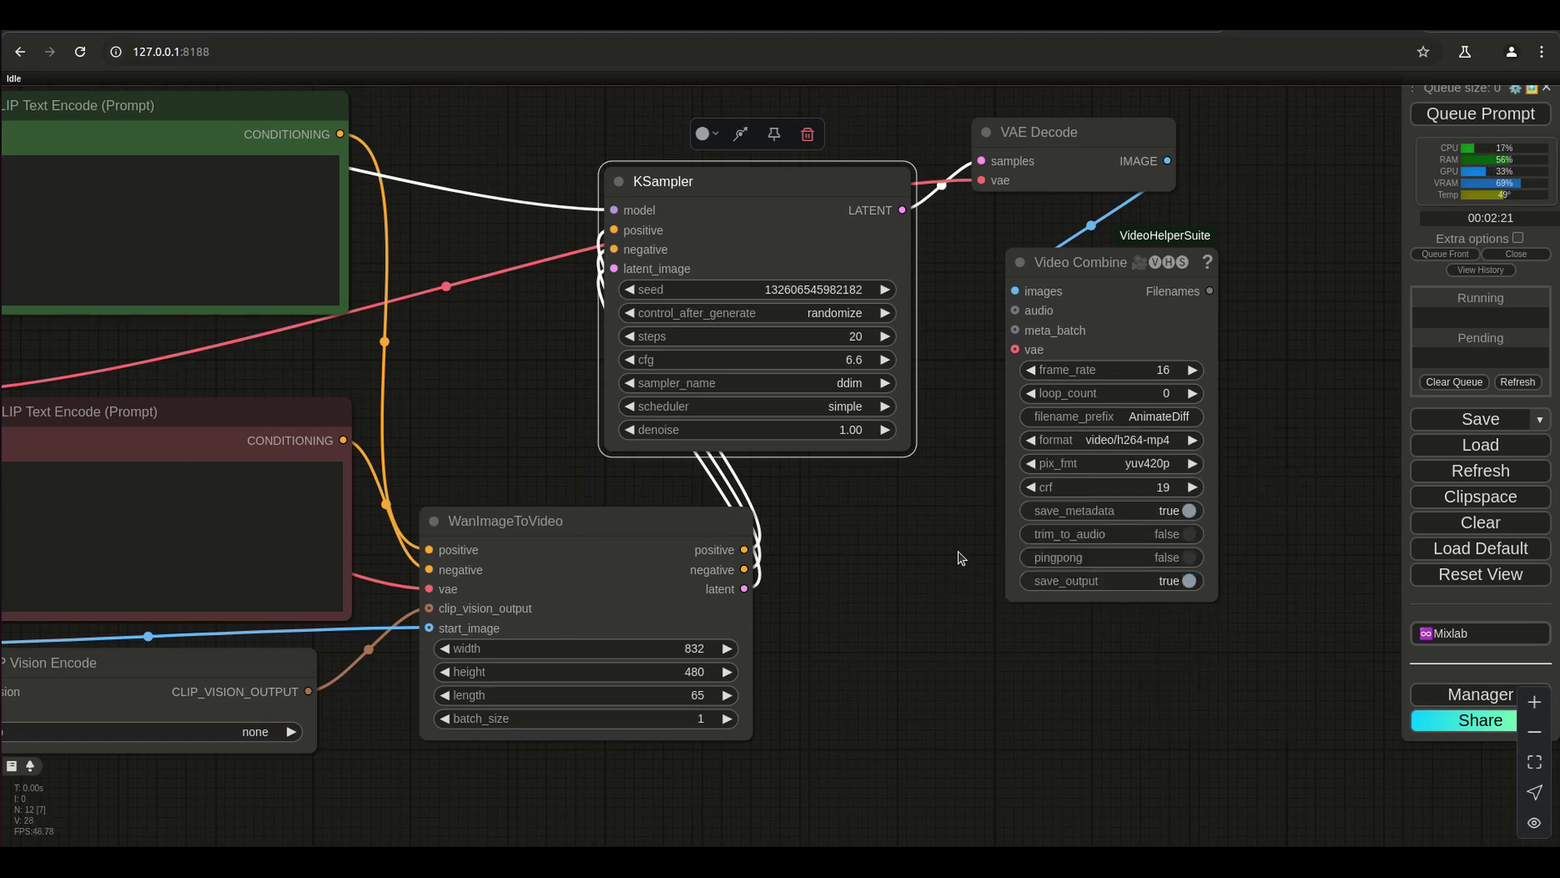
- Queue the workflow again to generate the video in the h264-mp4 format
scroll(931, 559, "down", 2)
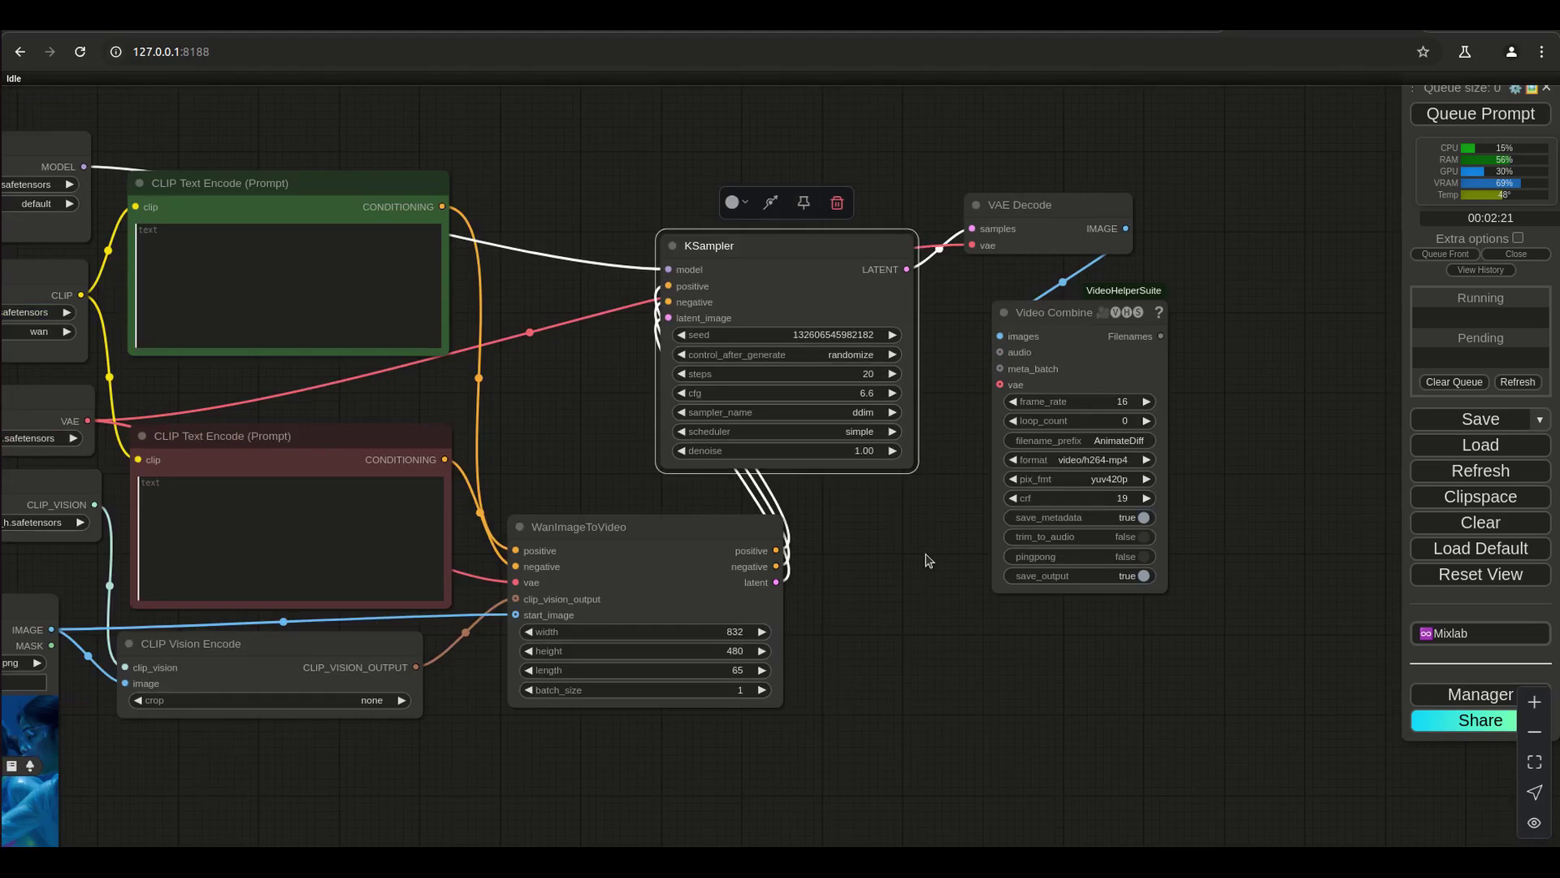
scroll(910, 578, "down", 3)
key(".")
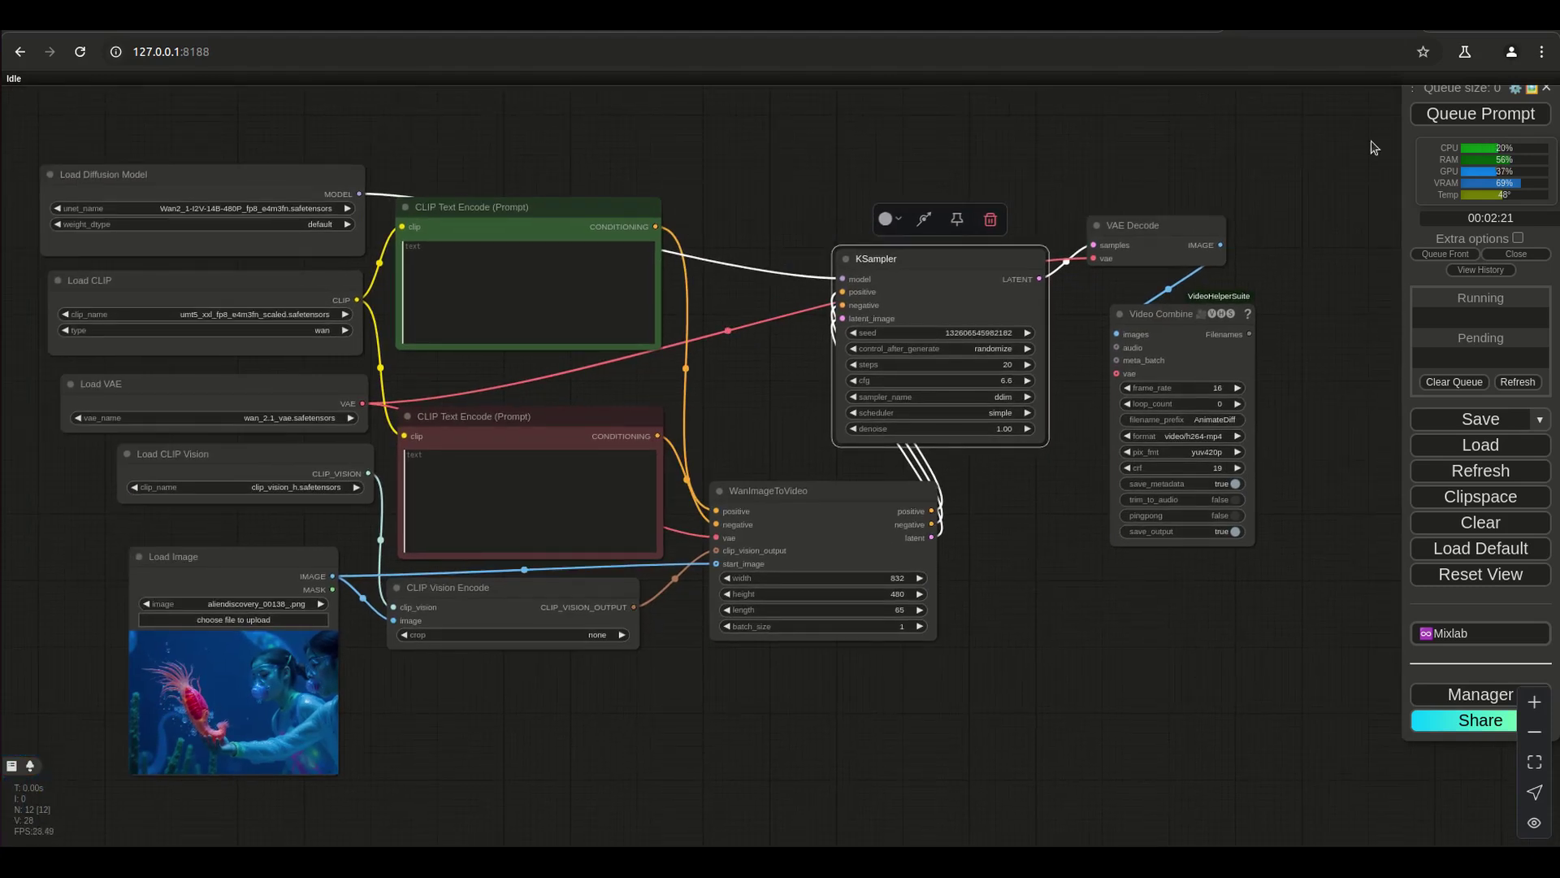
left_click(1455, 118)
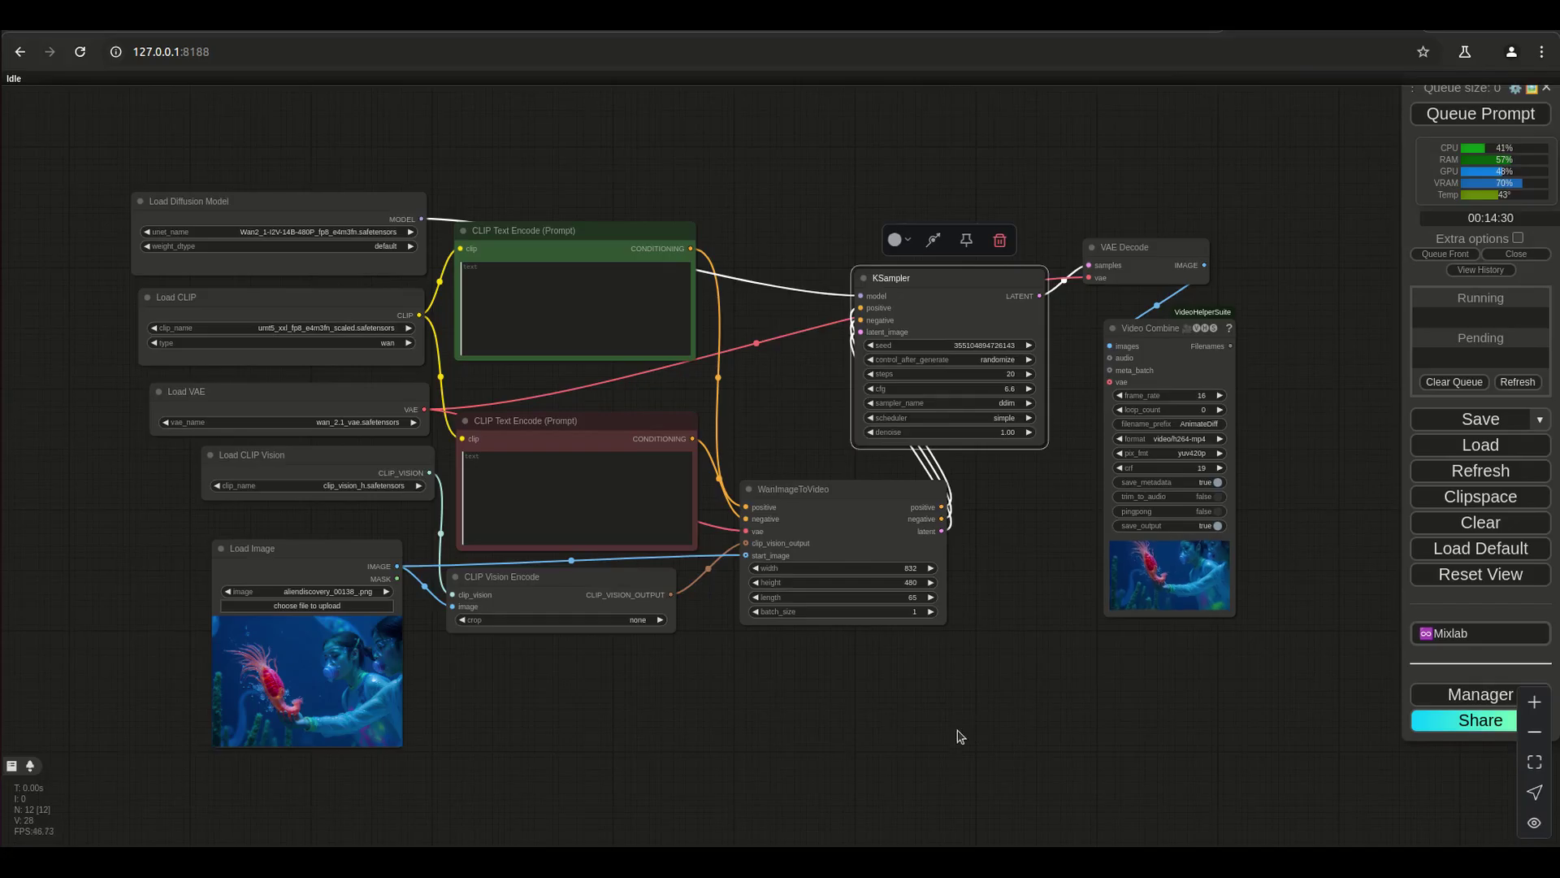
- Enlarge the Video Combine node and examine the generated video in its preview
scroll(975, 726, "up", 6)
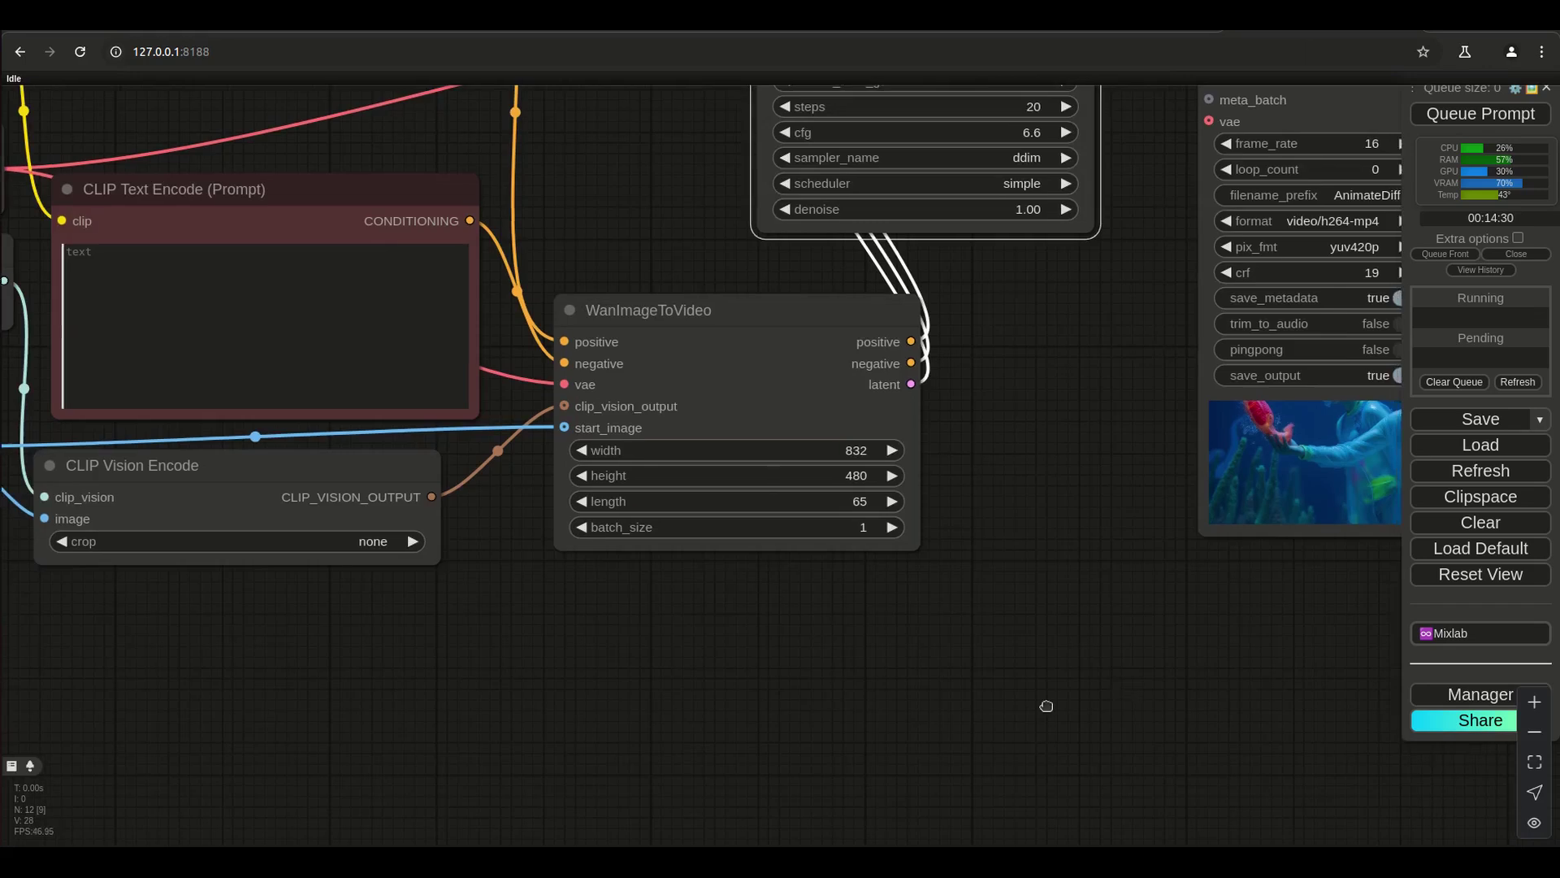
scroll(1040, 650, "up", 5)
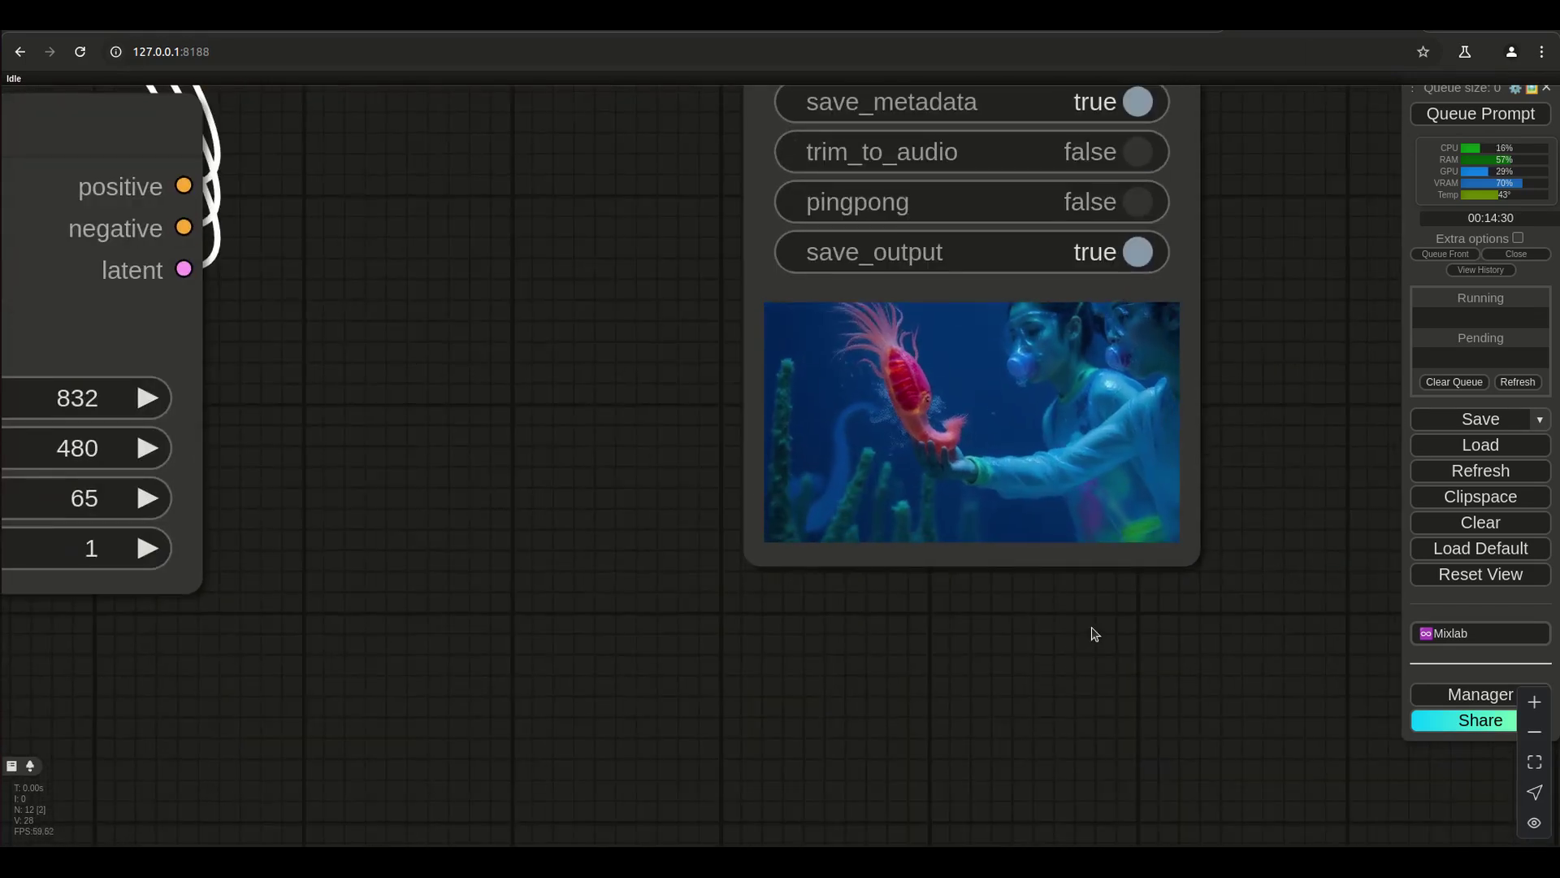
scroll(1096, 627, "up", 4)
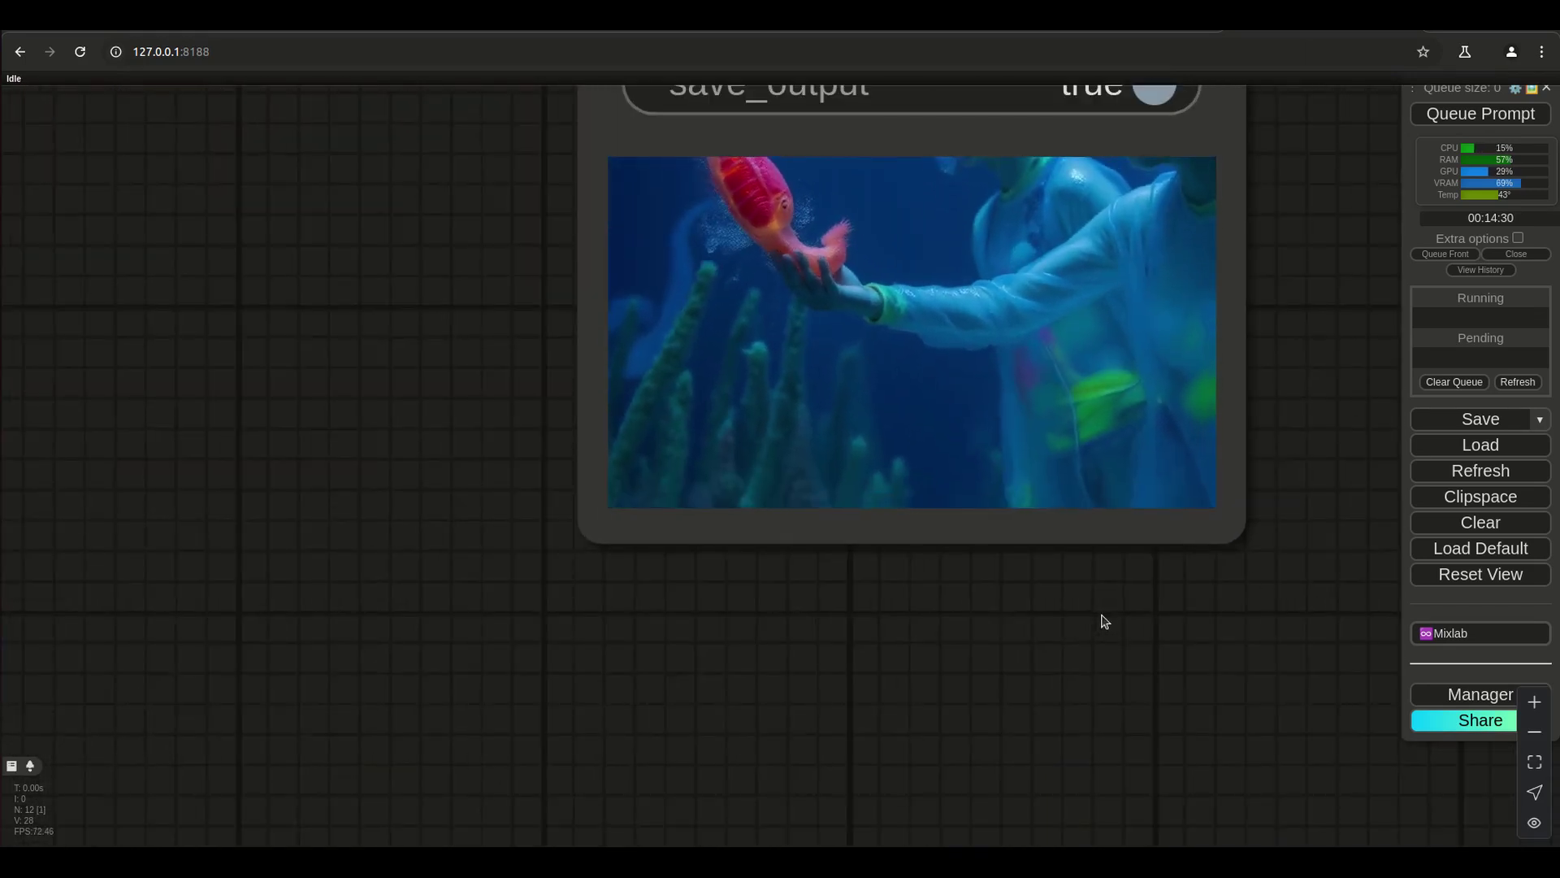
left_click_drag(528, 422, 498, 514)
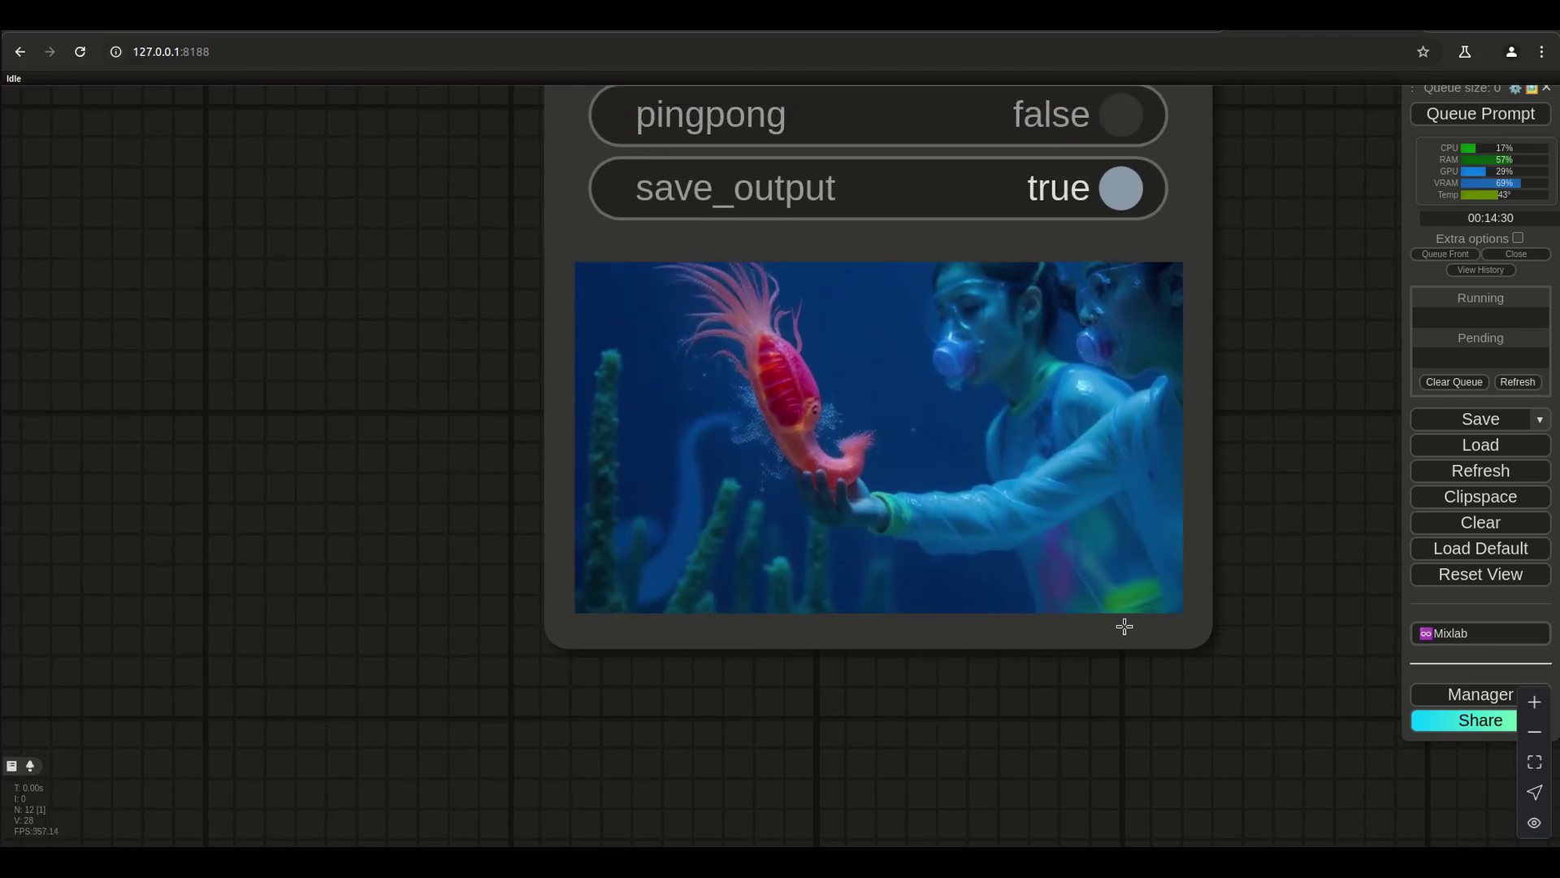
left_click_drag(1191, 638, 1295, 708)
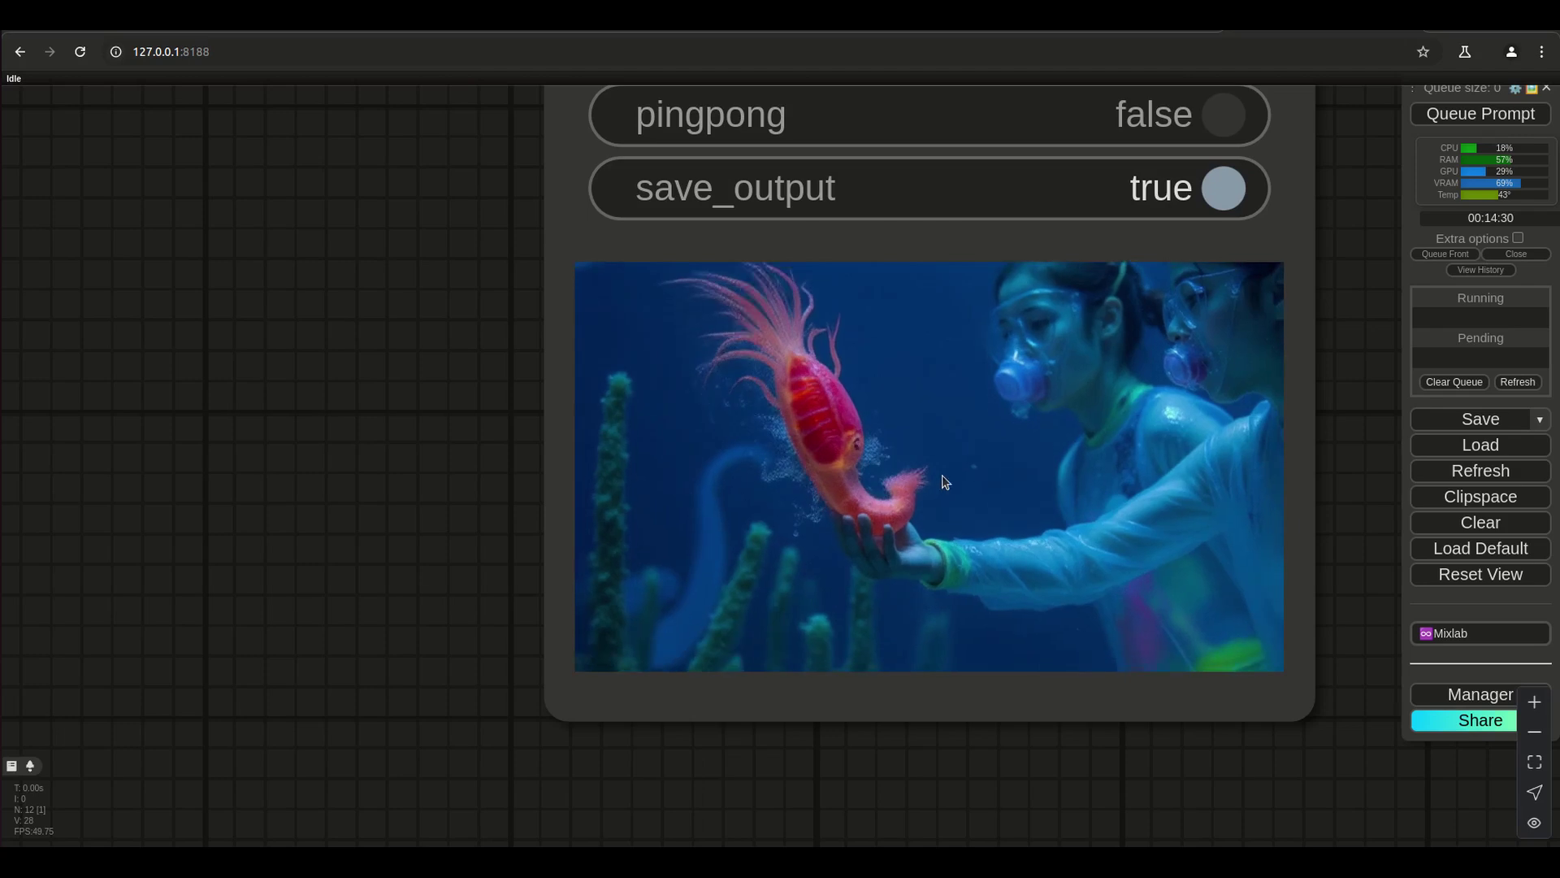
scroll(943, 482, "down", 5)
scroll(1042, 675, "up", 6)
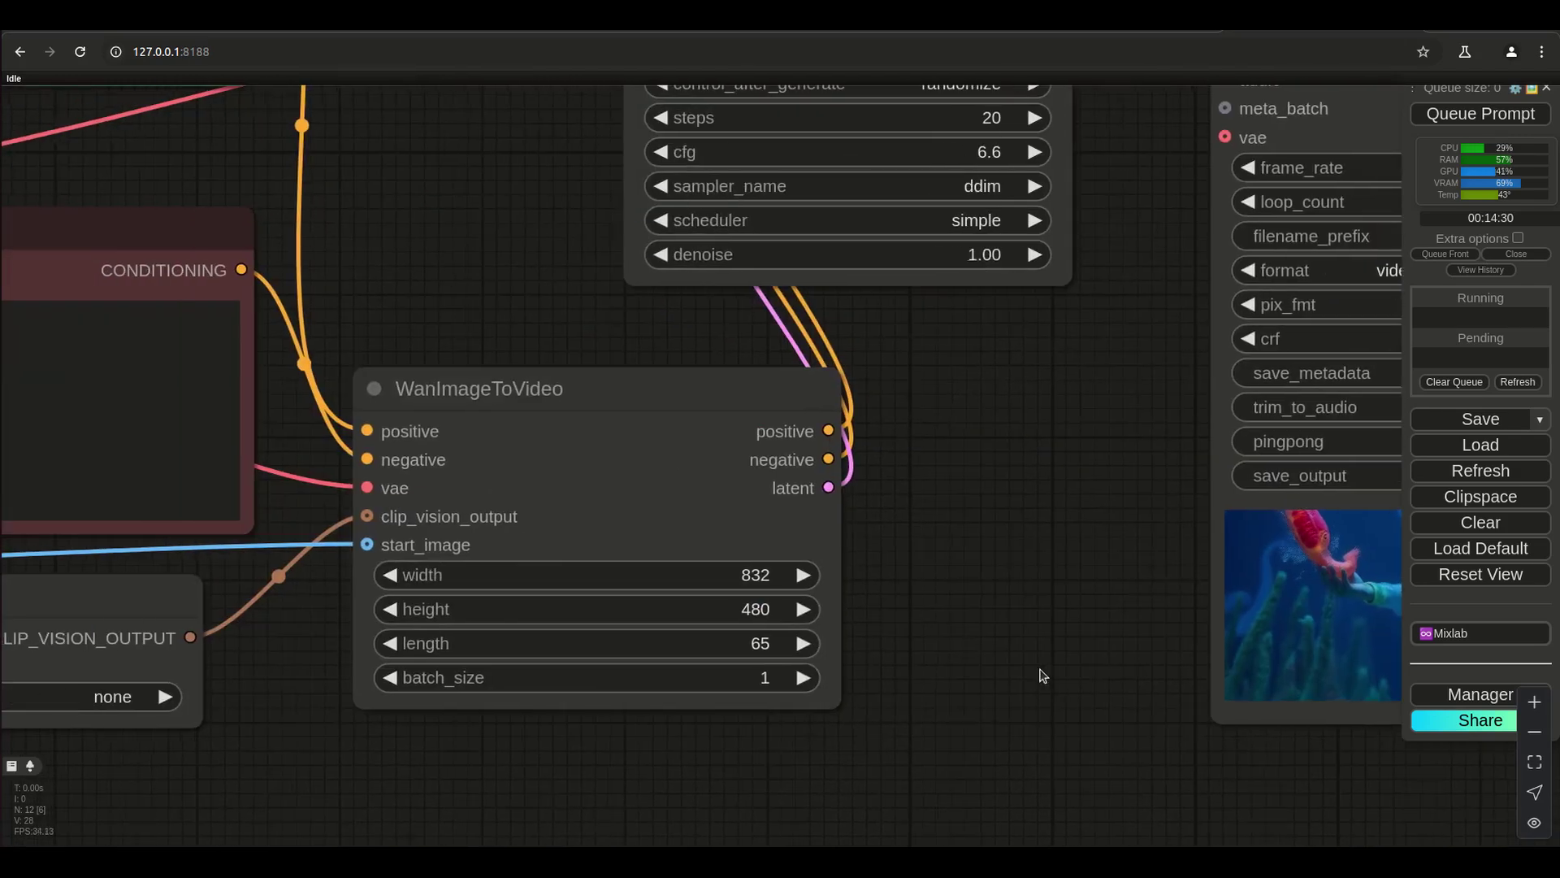
- Enter "A static camera shot of a red pulsating aquatic creature being held by a underwater diver. underwater." as the positive prompt
scroll(1043, 675, "down", 5)
scroll(595, 246, "up", 2)
left_click(595, 246)
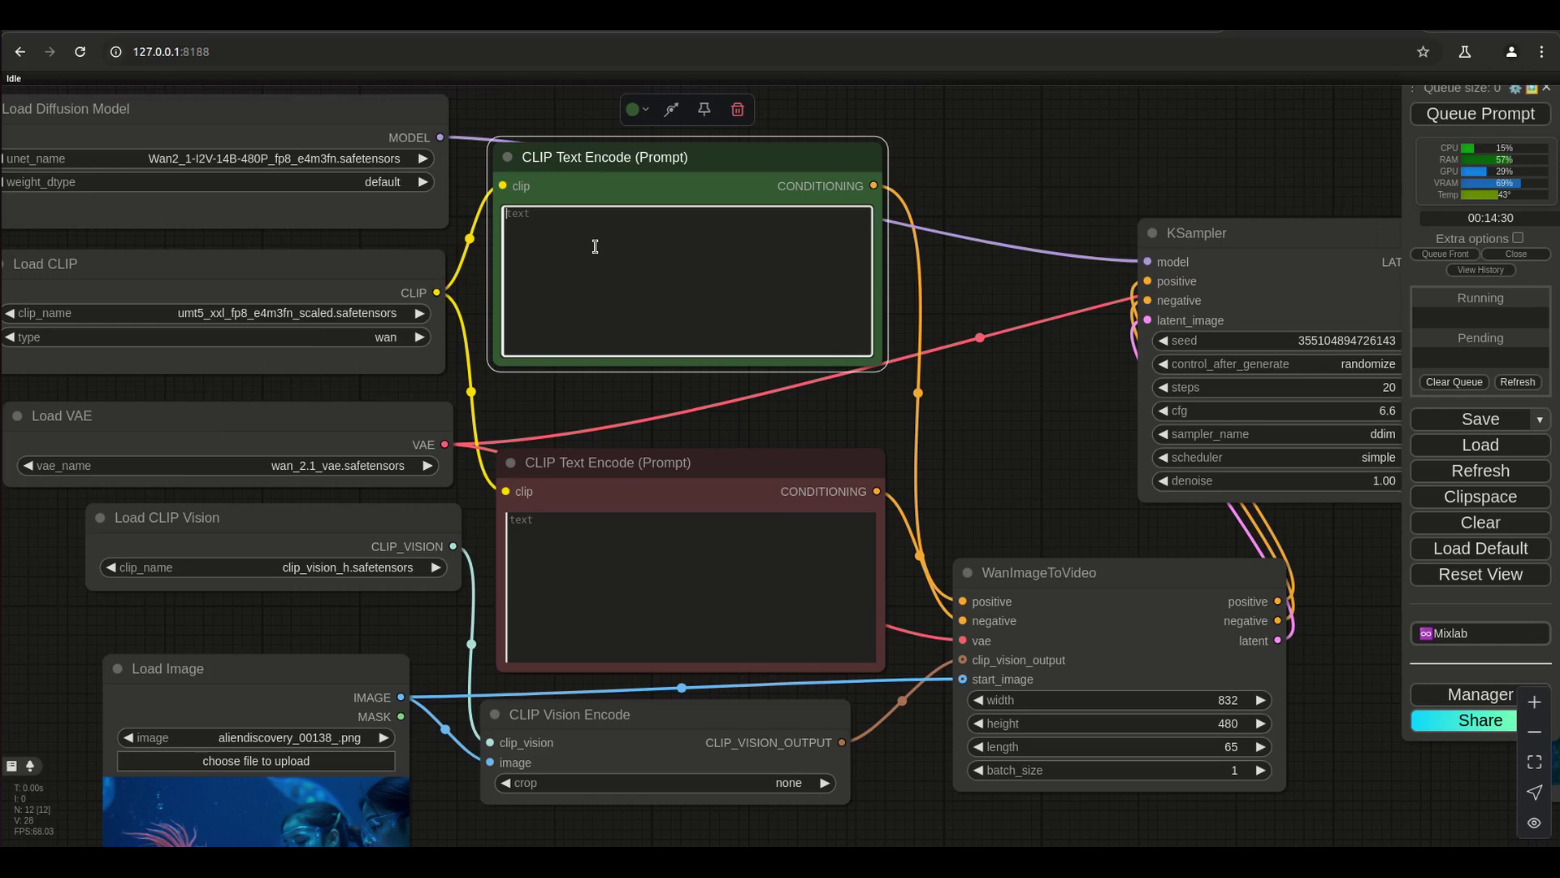
type("A")
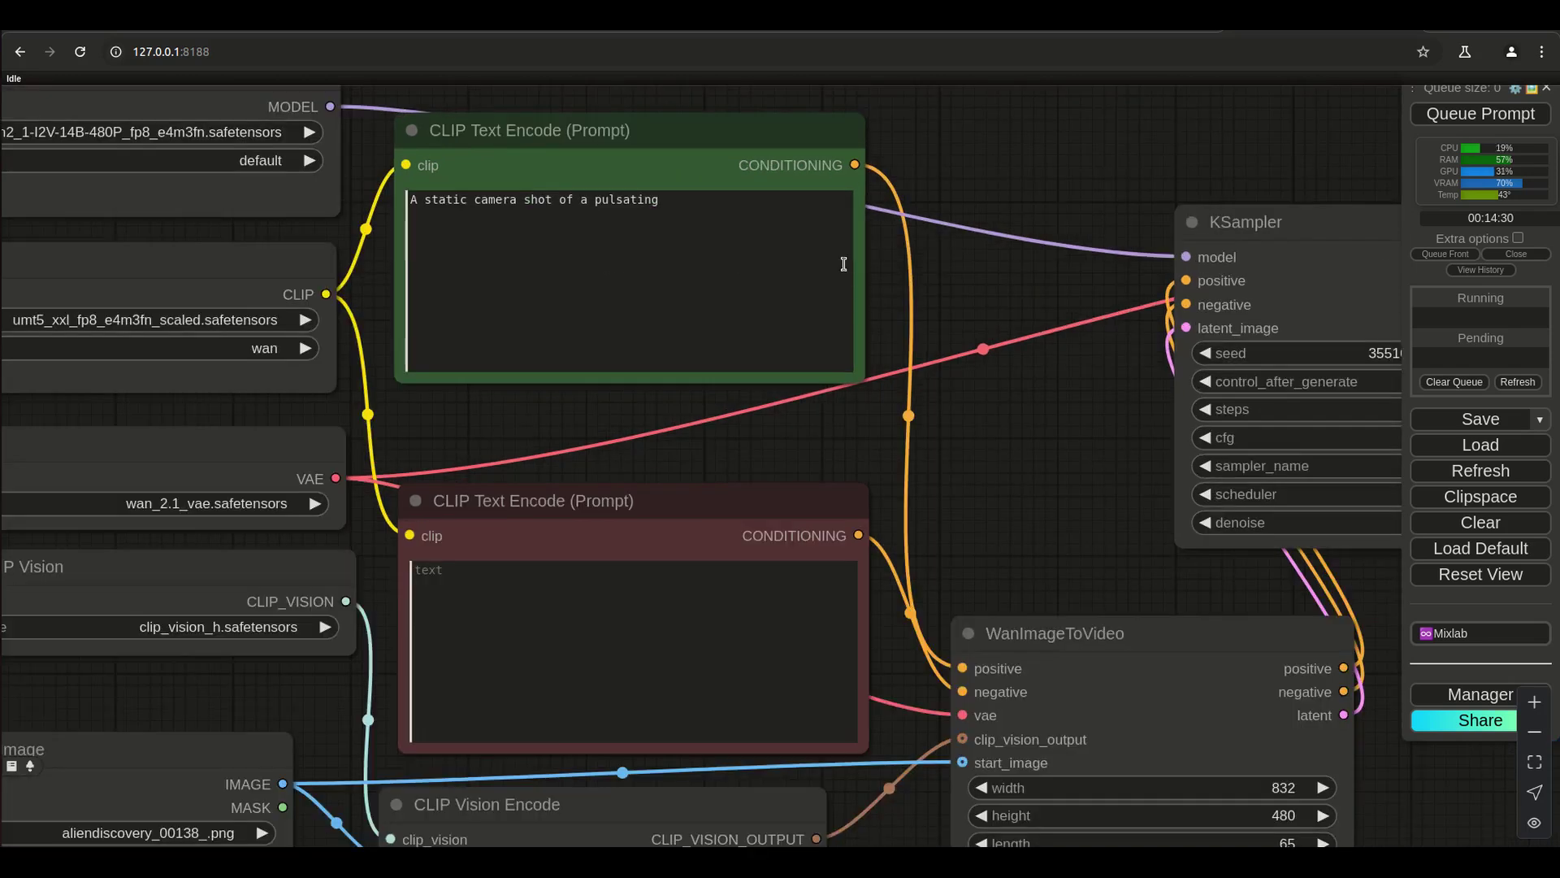
left_click(806, 228)
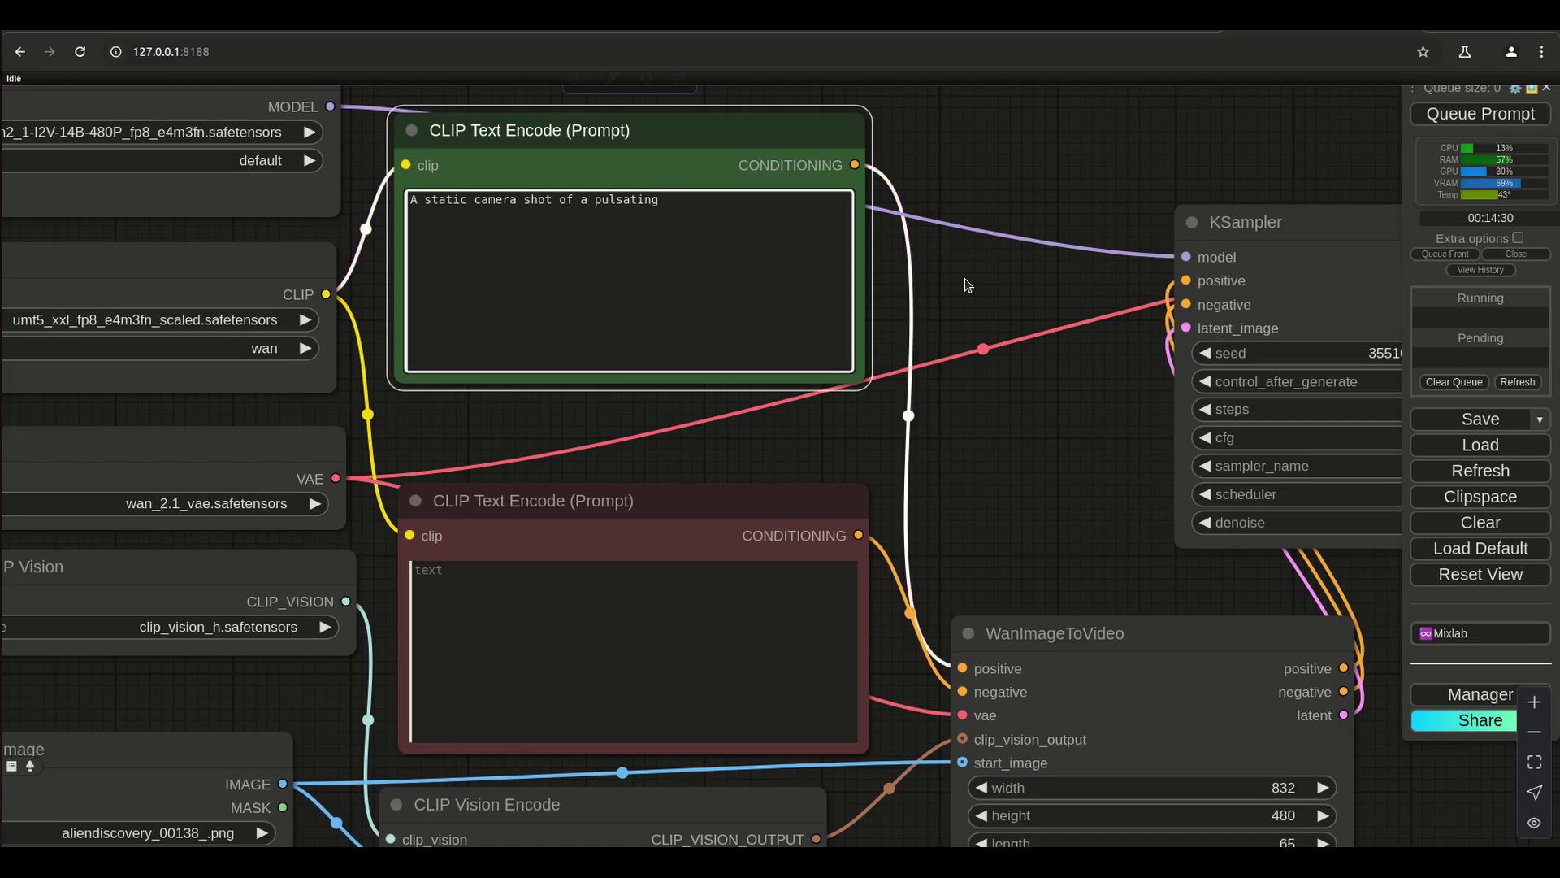
type("red")
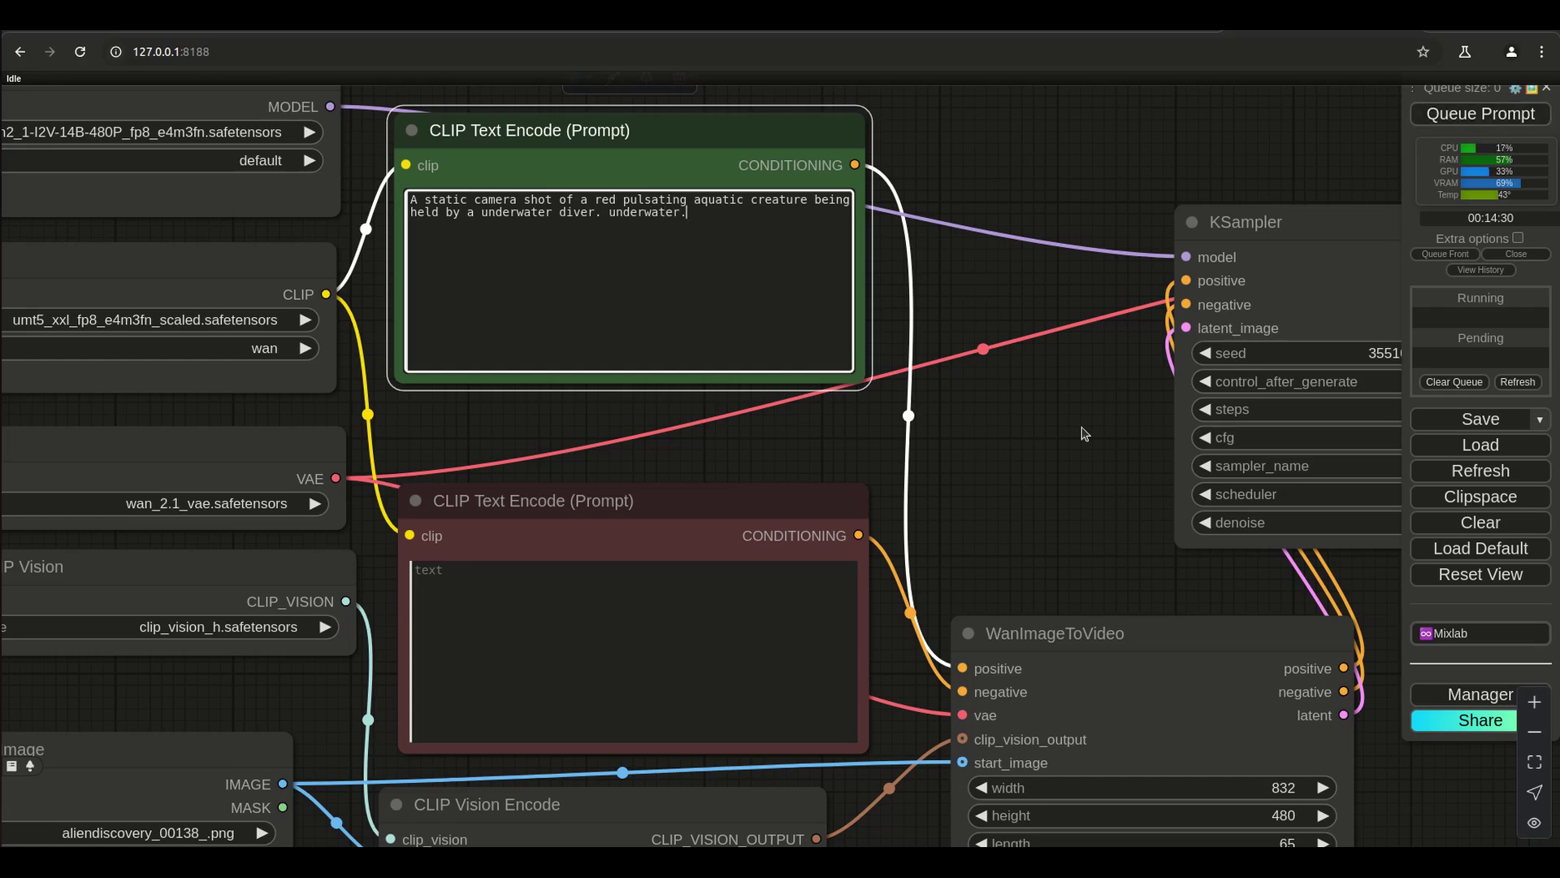
- Enlarge the Video Combine node so that its video preview is bigger
scroll(1083, 442, "down", 3)
left_click_drag(1089, 480, 1052, 327)
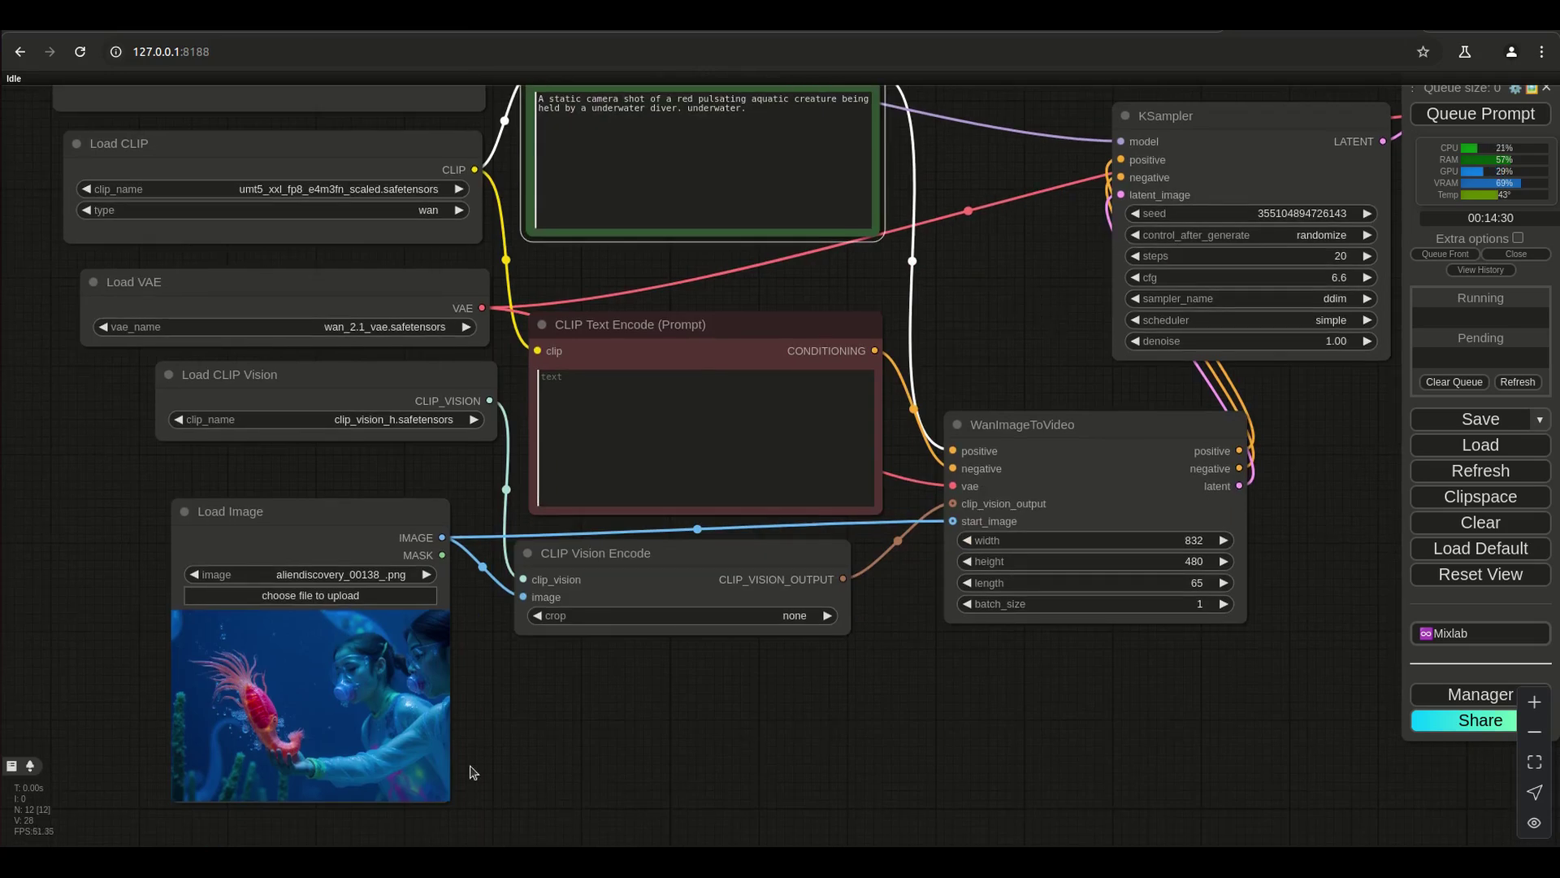
left_click_drag(1196, 732, 684, 735)
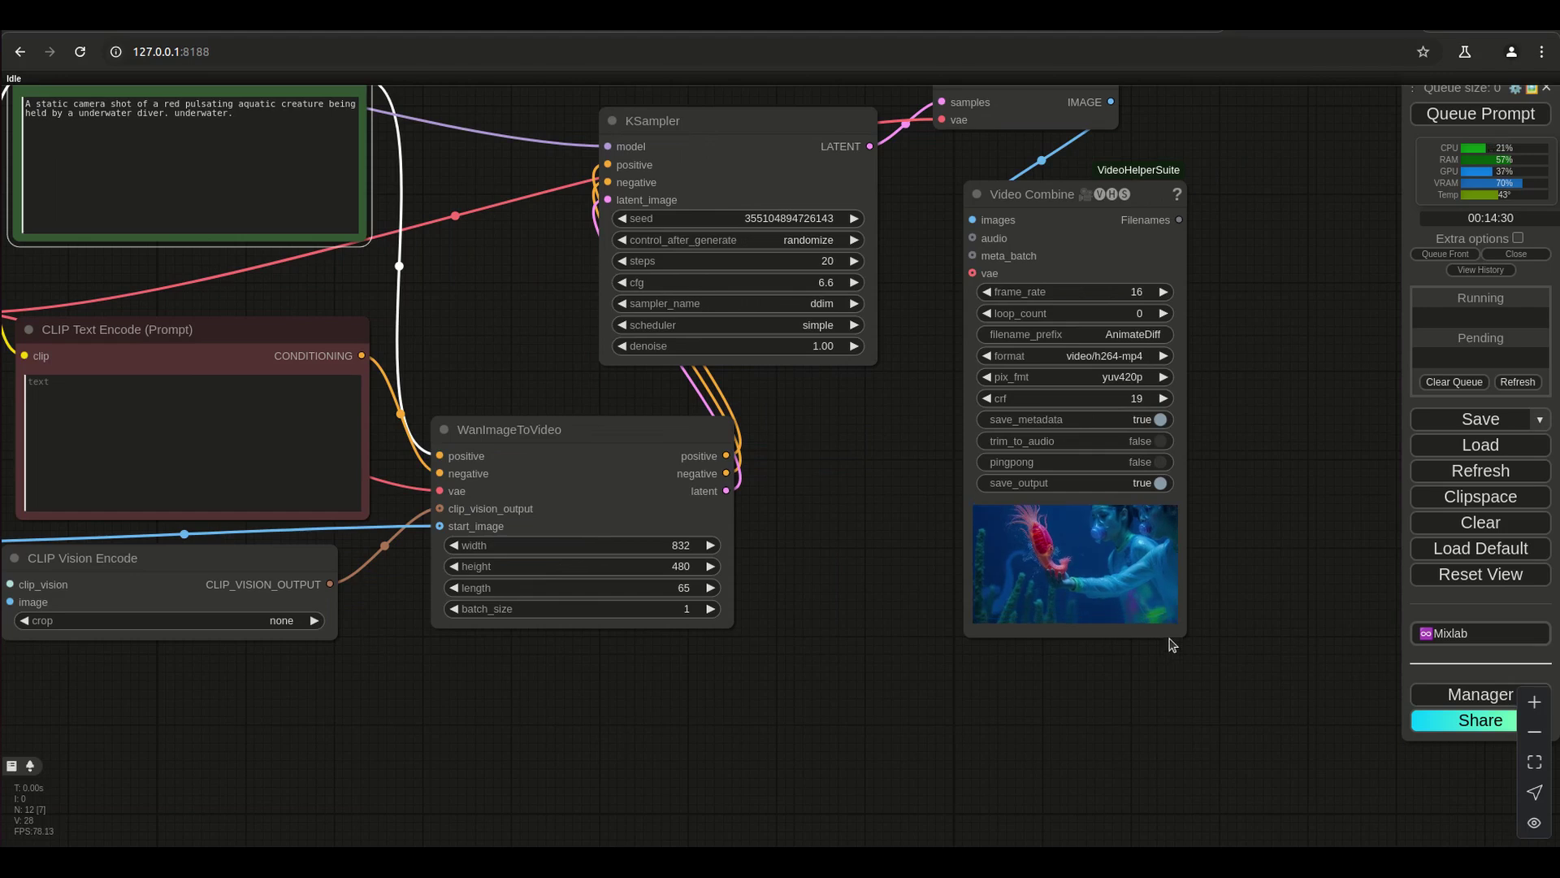
left_click_drag(1173, 631, 1384, 754)
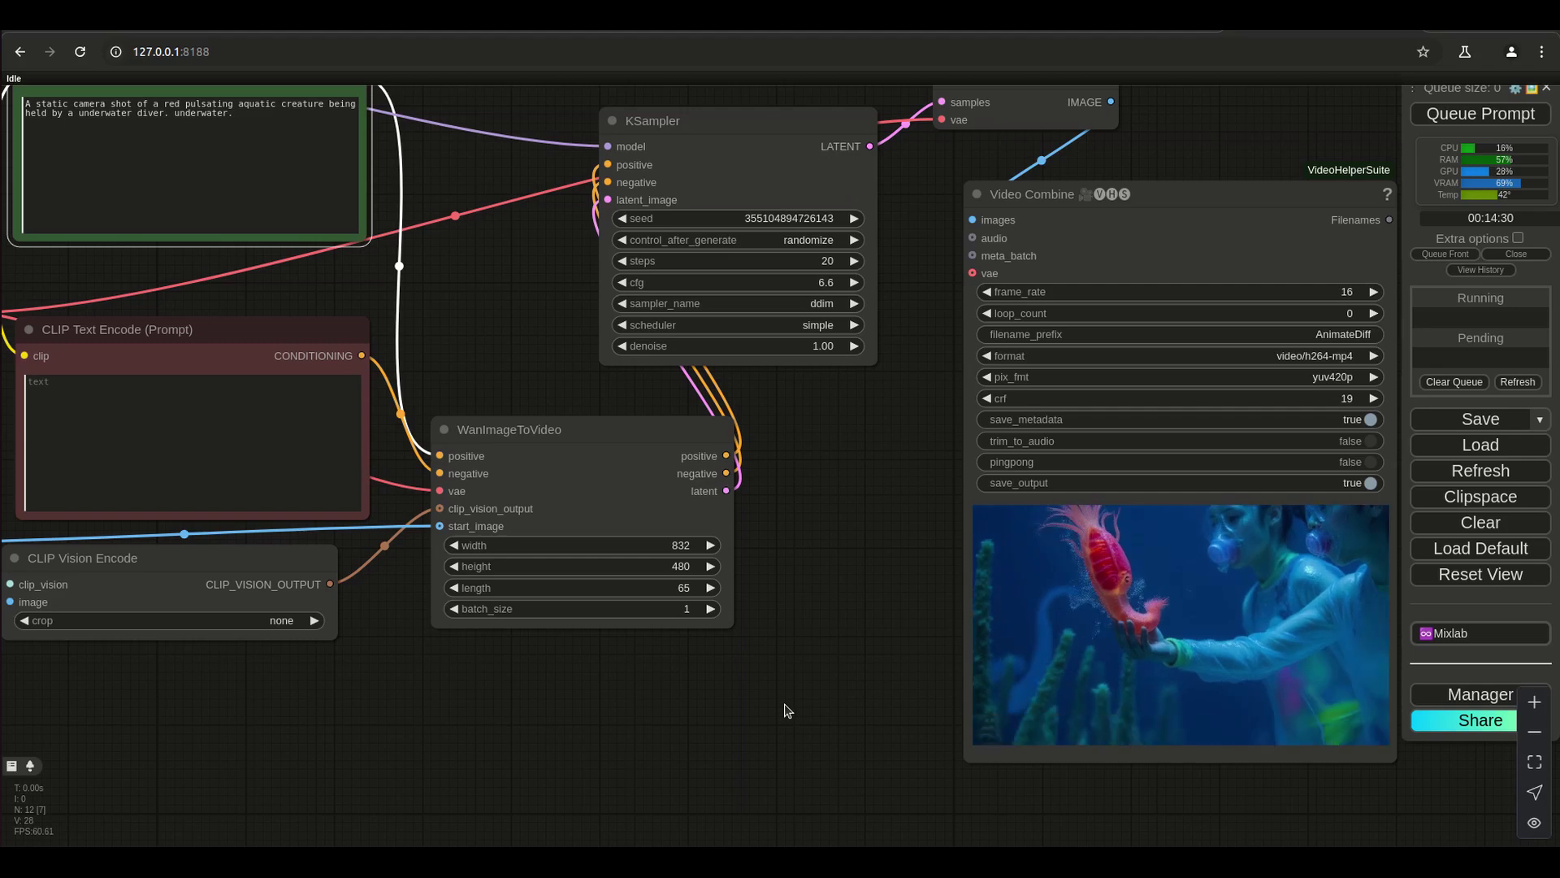
- Examine the positive prompt and the motion of the creature and divers in the generated video preview
left_click_drag(473, 752, 571, 769)
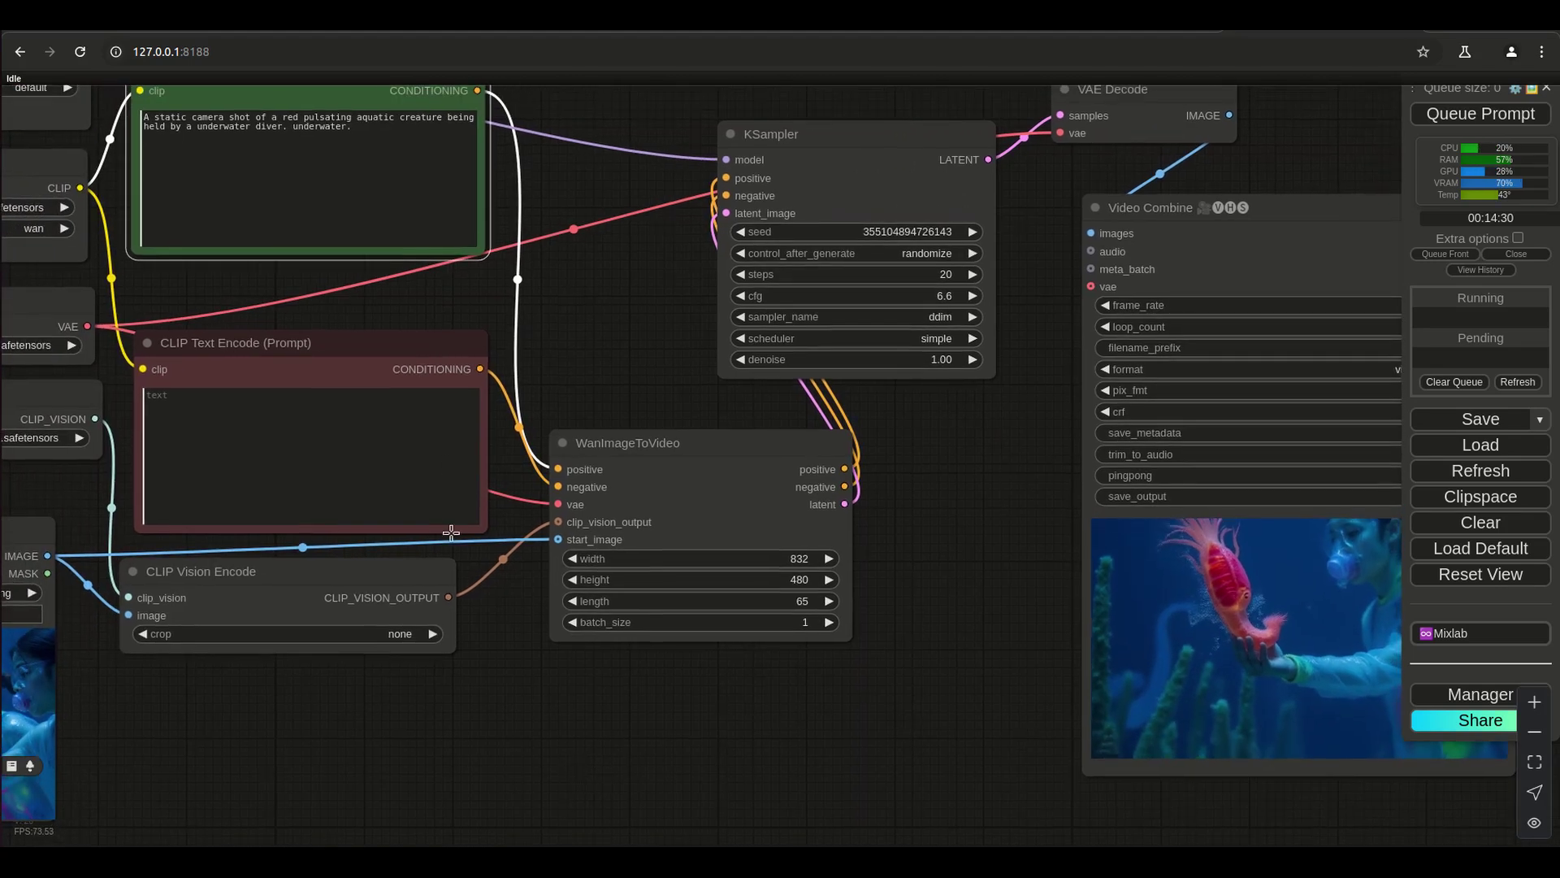
left_click(256, 117)
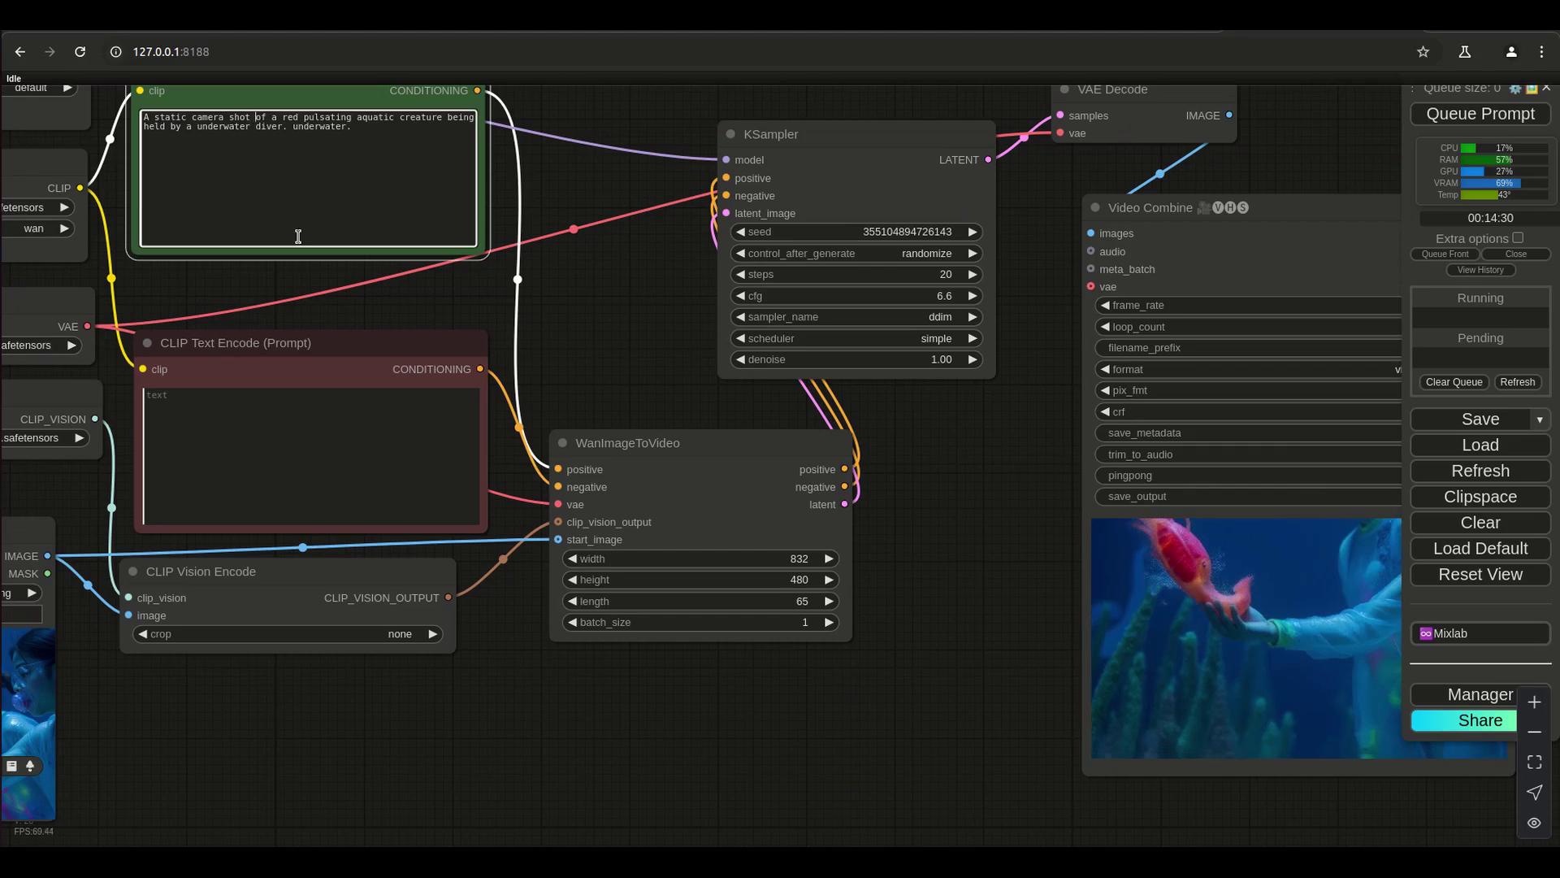
left_click(638, 725)
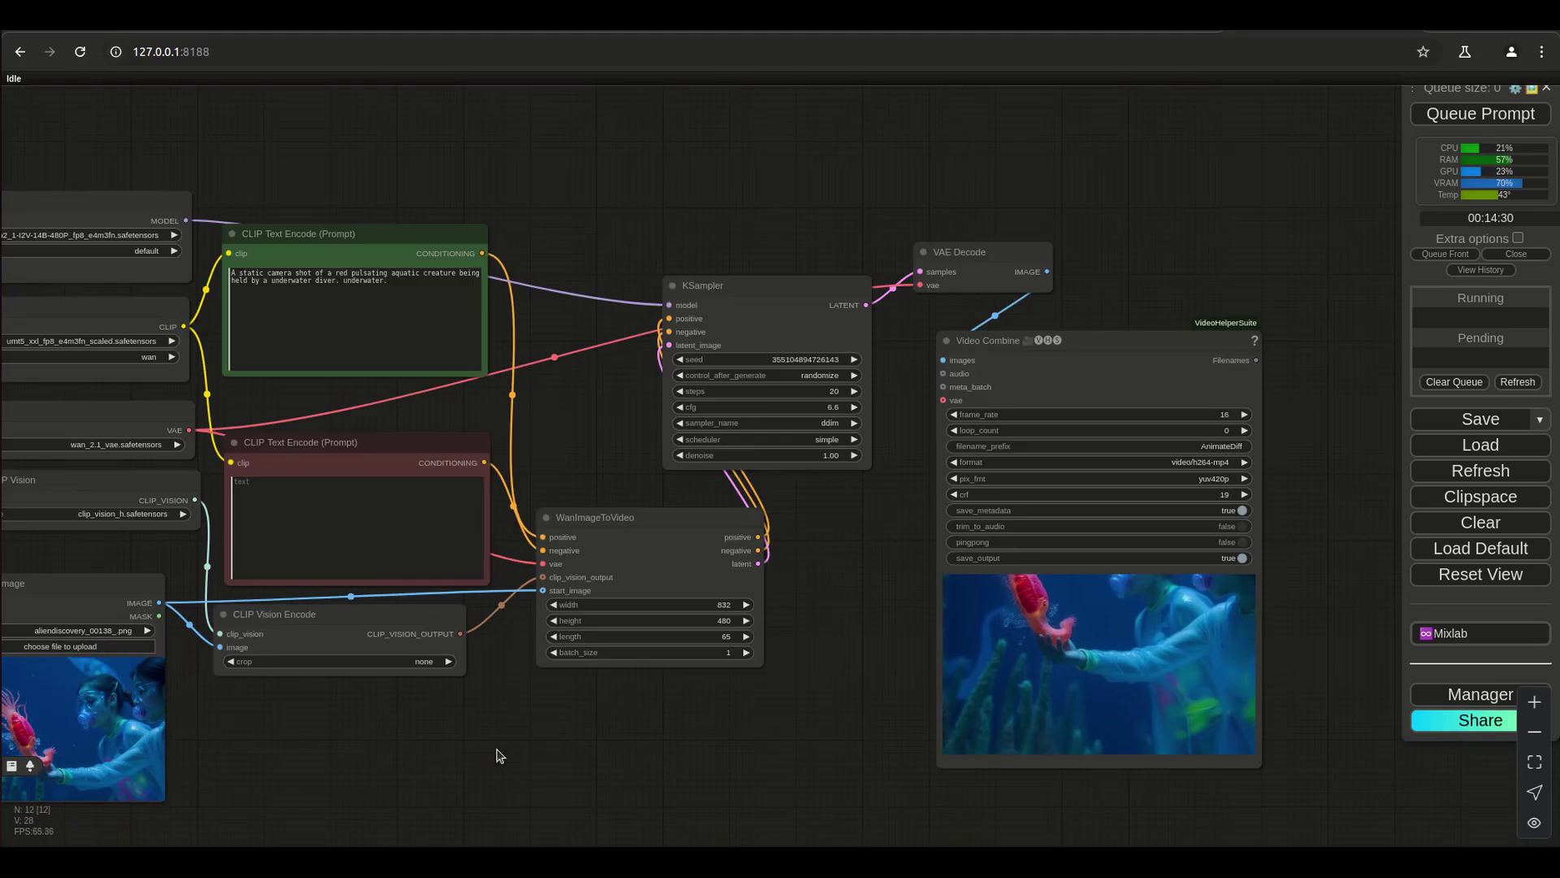
scroll(498, 752, "down", 3)
left_click_drag(585, 762, 623, 745)
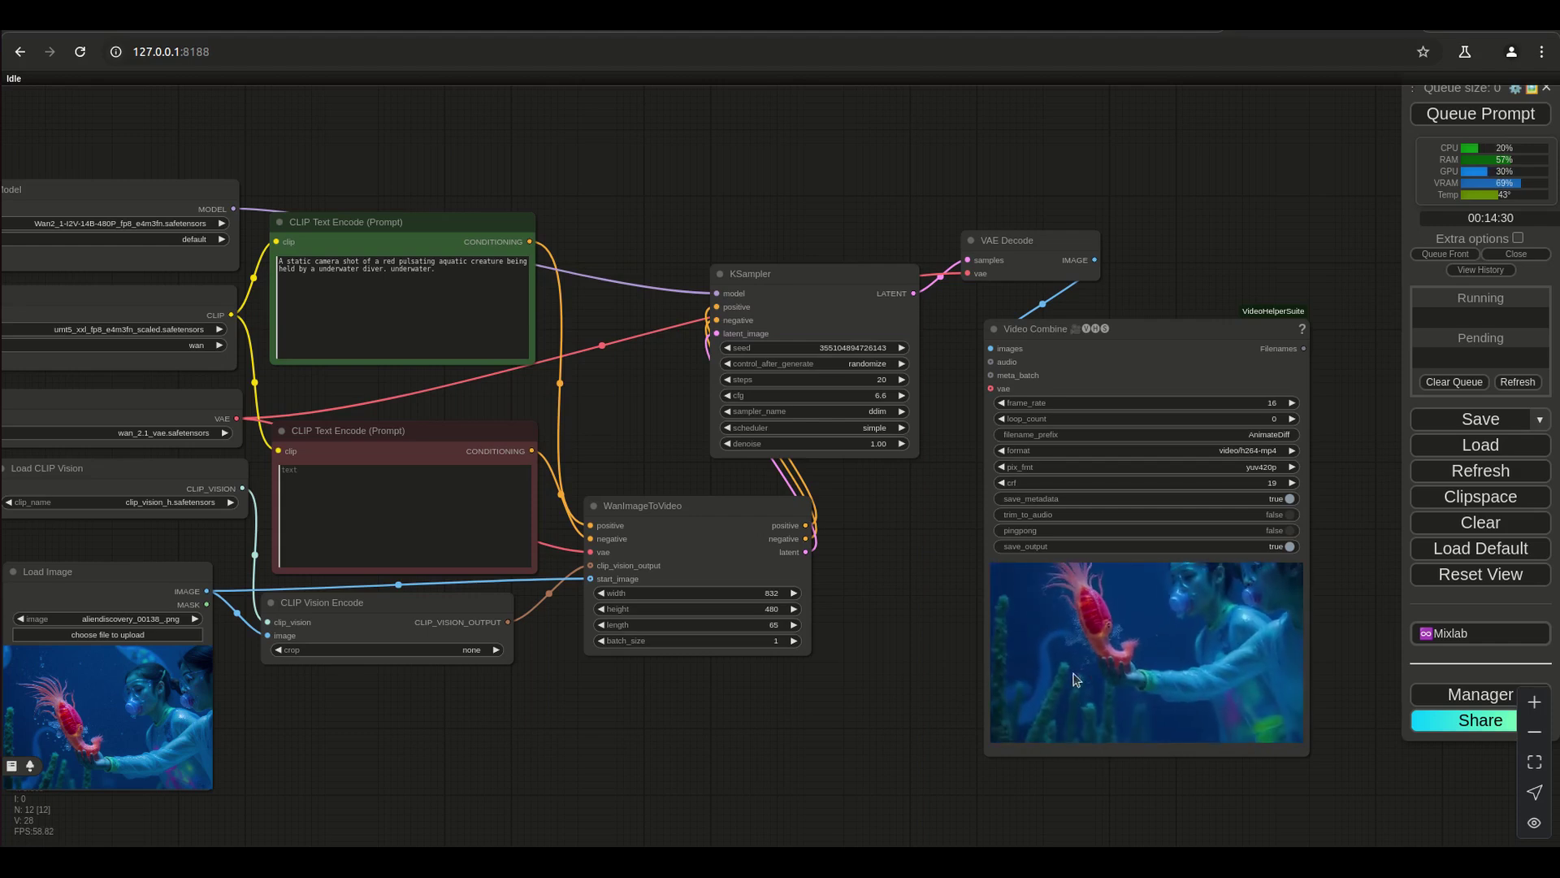
scroll(1043, 628, "up", 10)
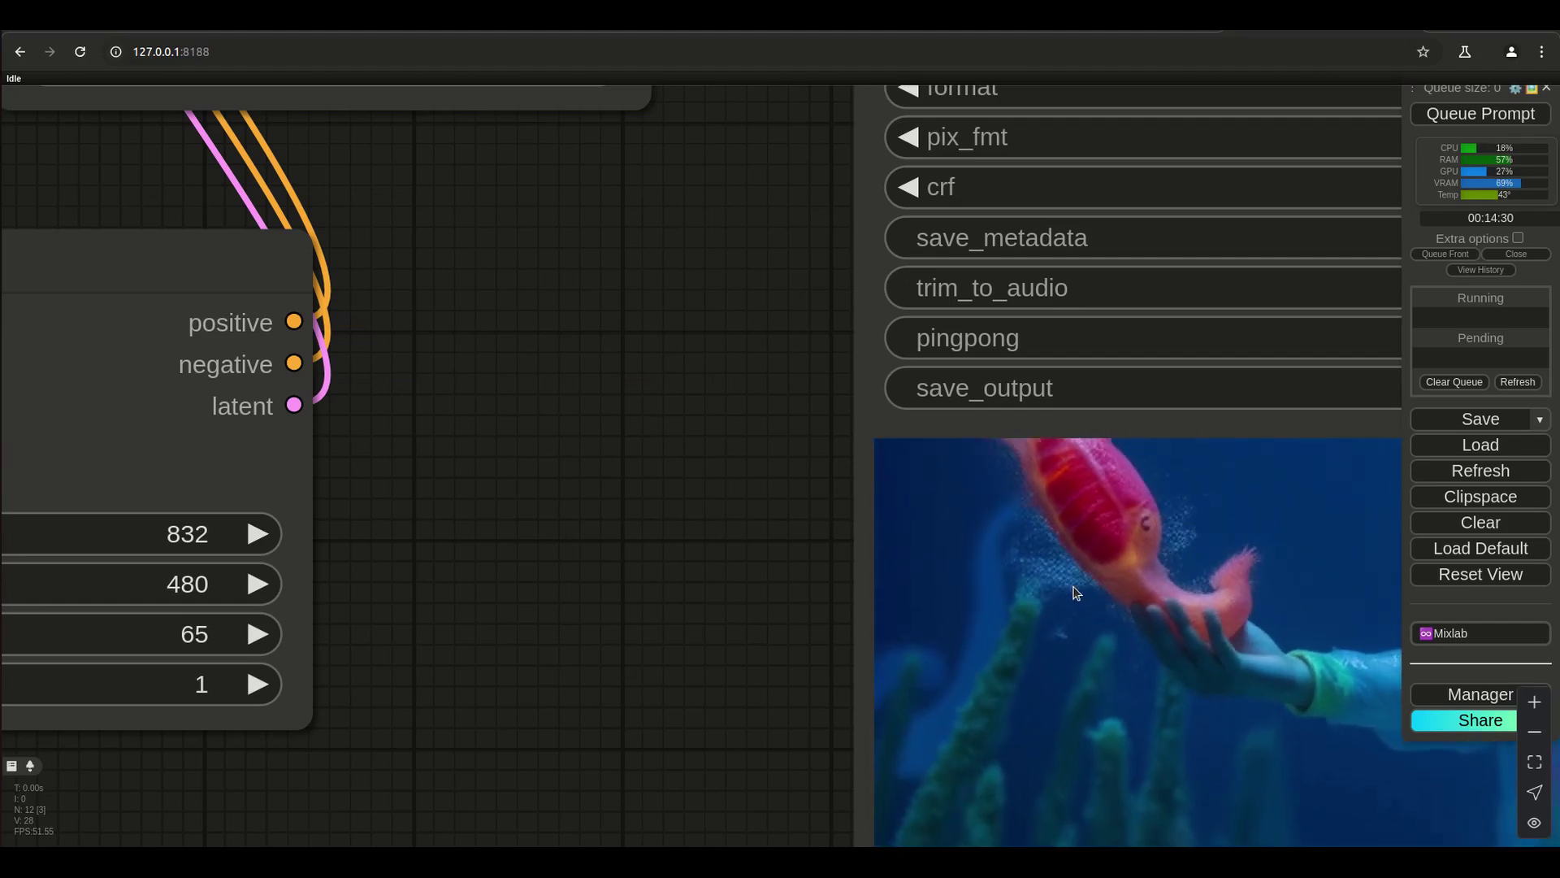
scroll(690, 694, "down", 5)
scroll(690, 695, "down", 3)
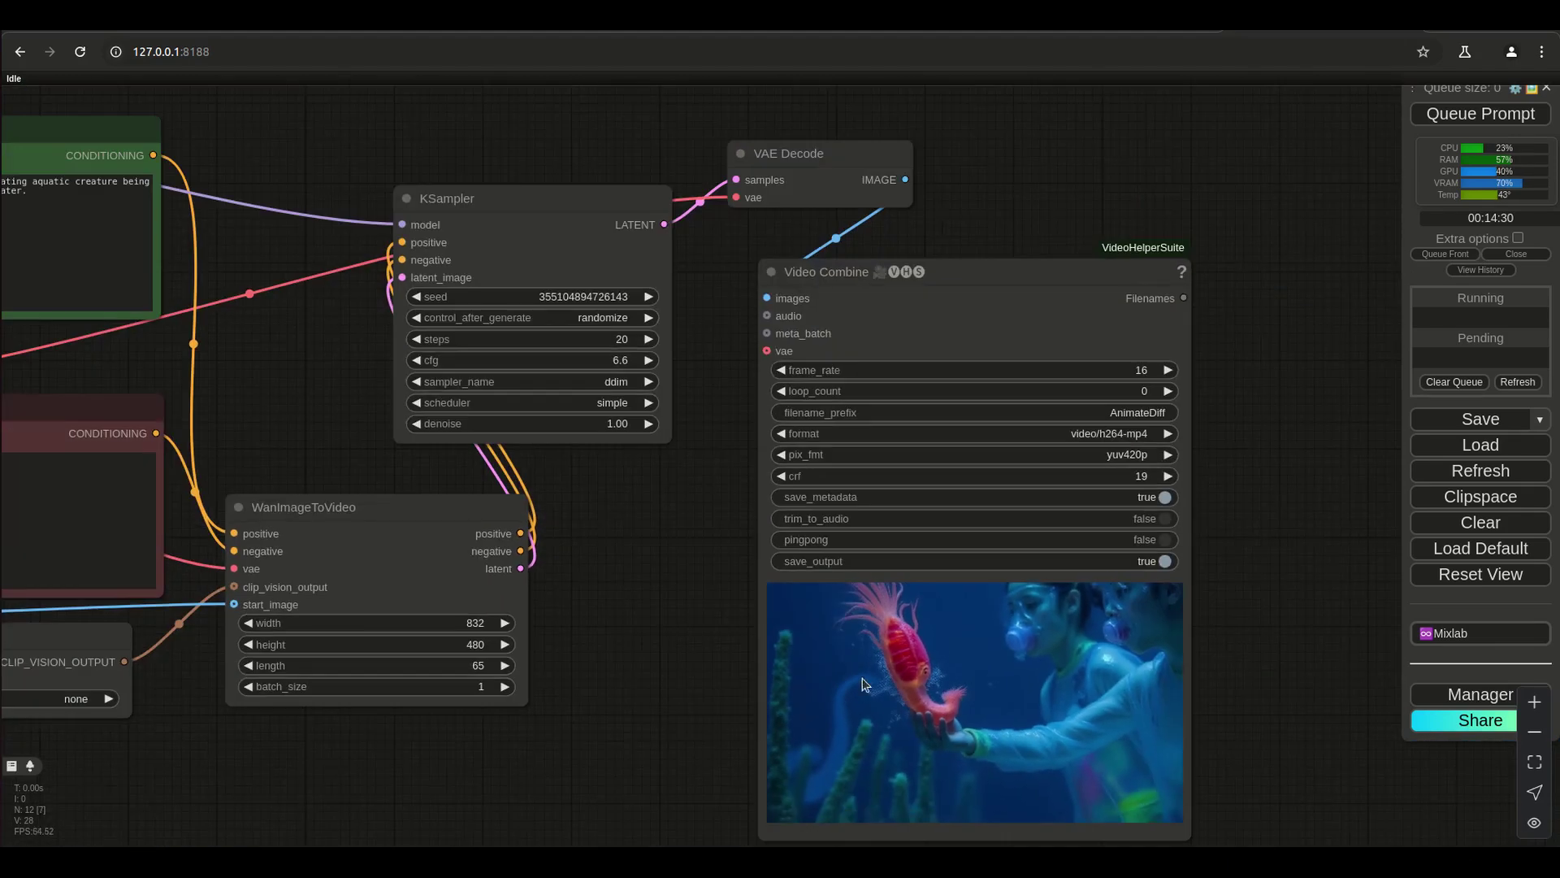
scroll(641, 710, "down", 5)
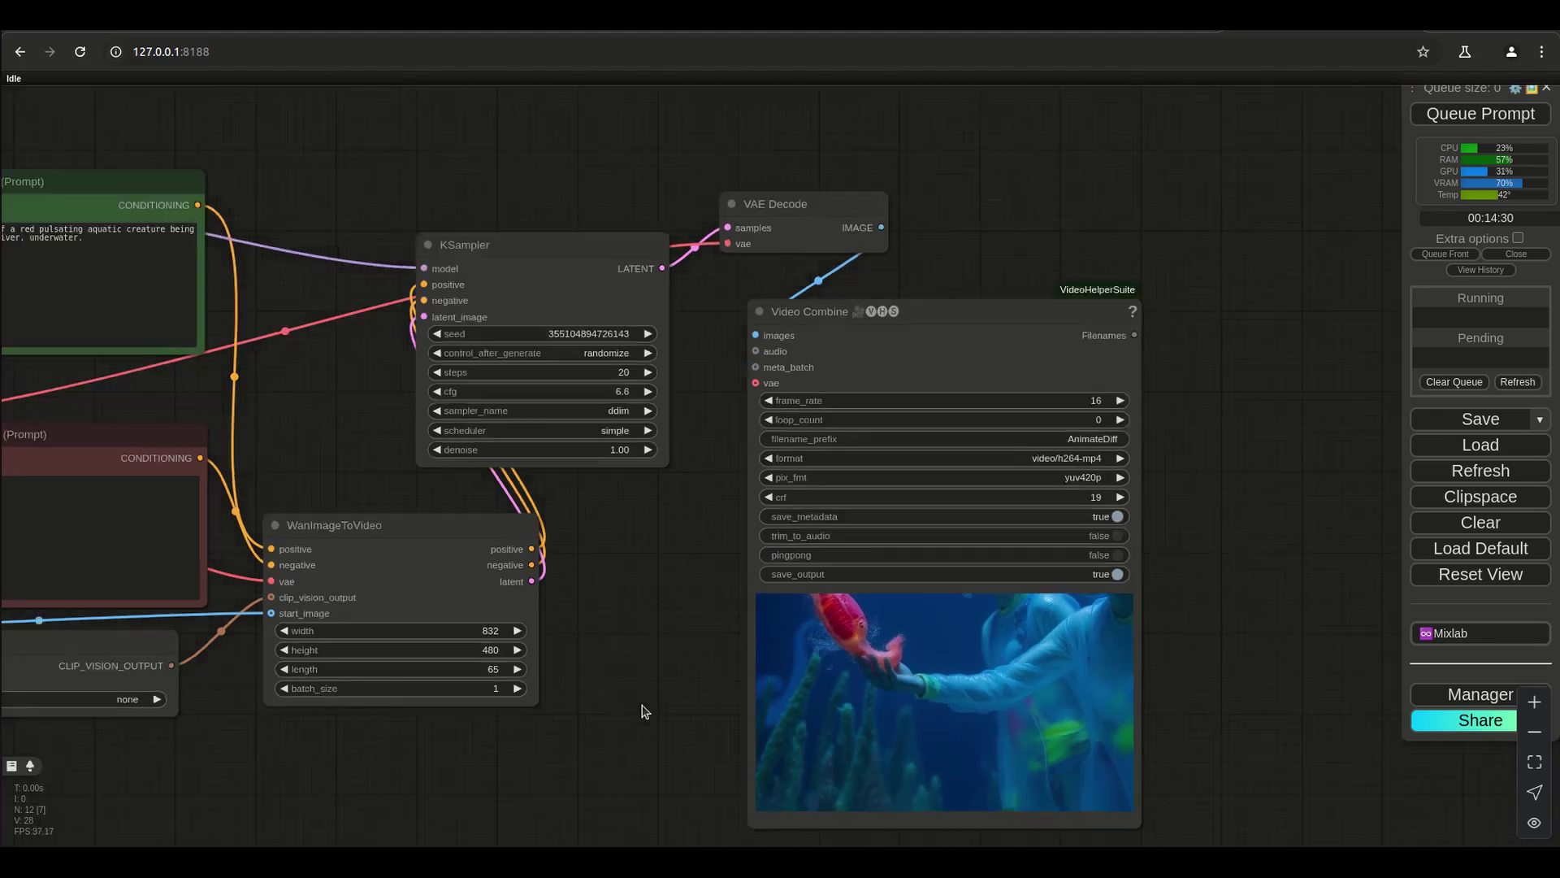
- Queue the workflow to generate a video with the new positive prompt
left_click_drag(558, 738, 688, 790)
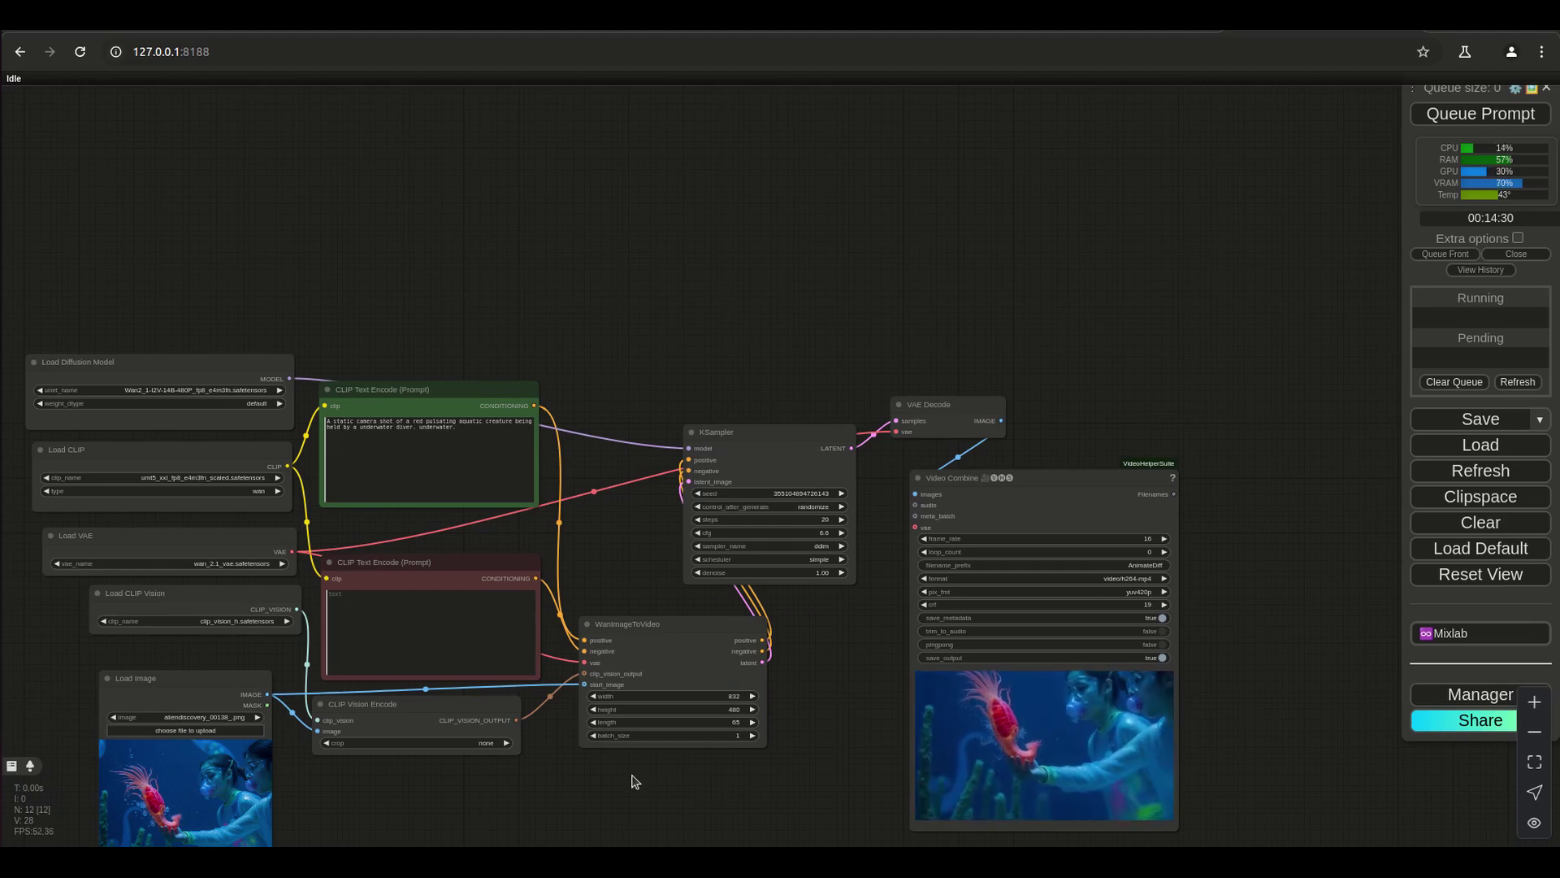
left_click_drag(945, 455, 945, 315)
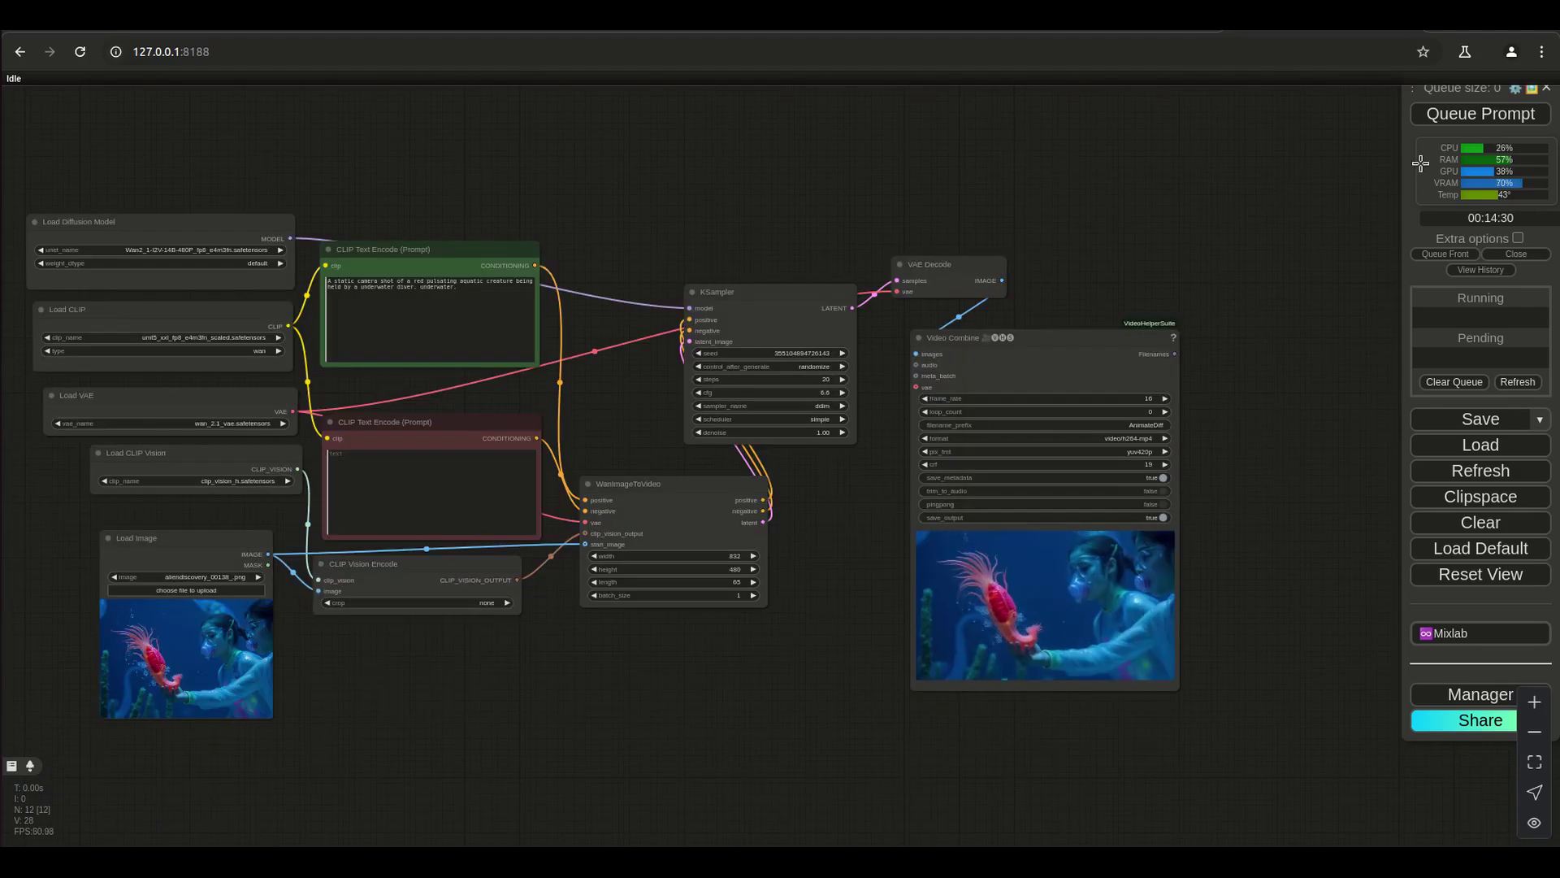
left_click(1473, 115)
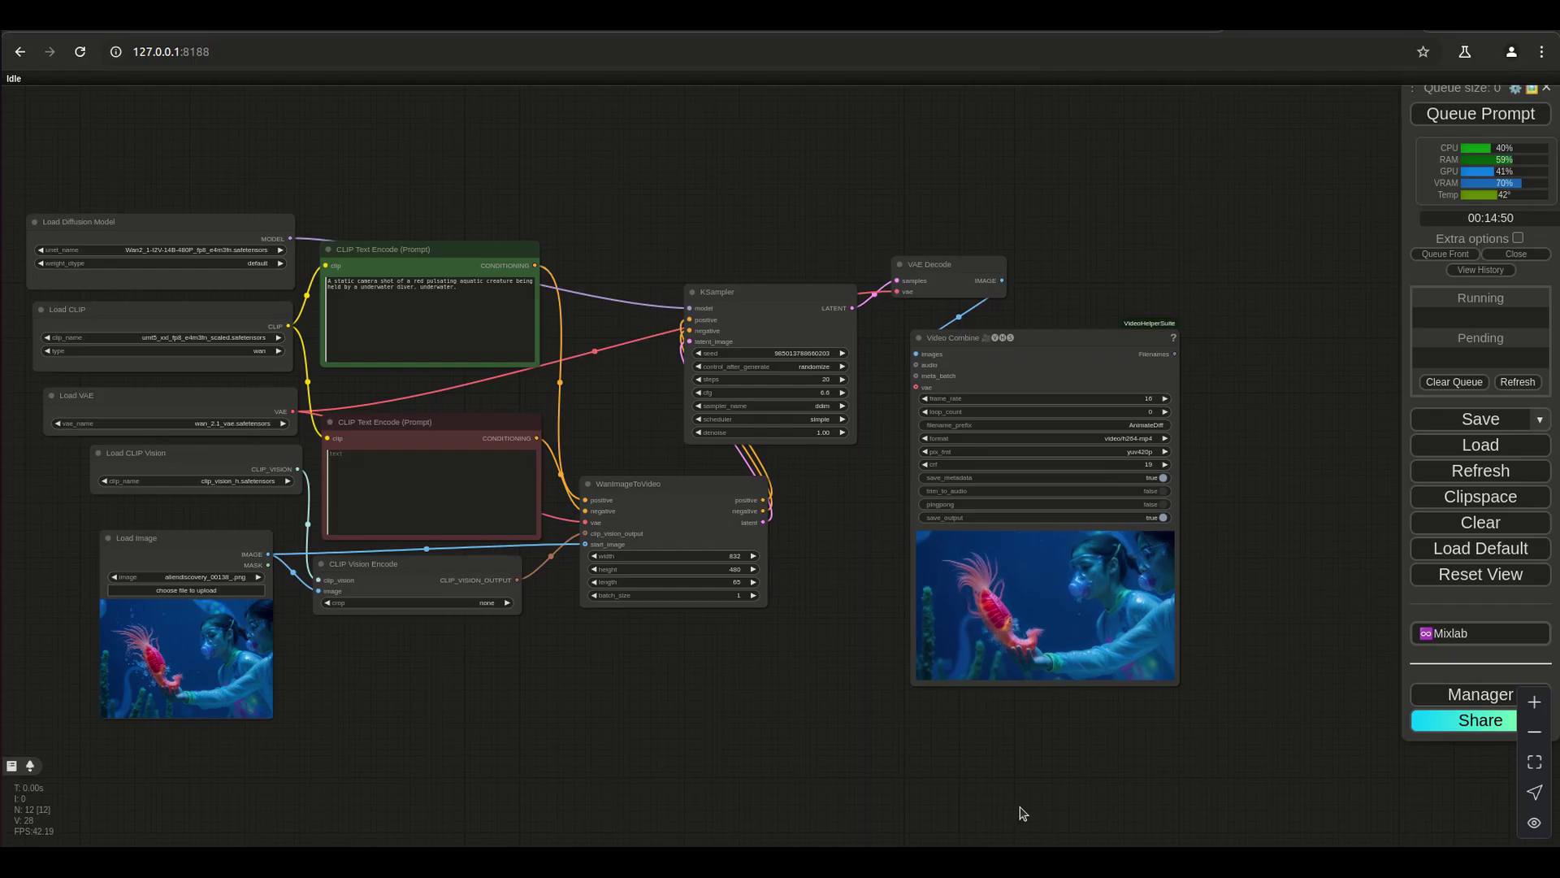
- Examine the newly generated video in the Video Combine preview and compare it with the source image and prompt
scroll(1032, 764, "up", 4)
scroll(1039, 767, "up", 4)
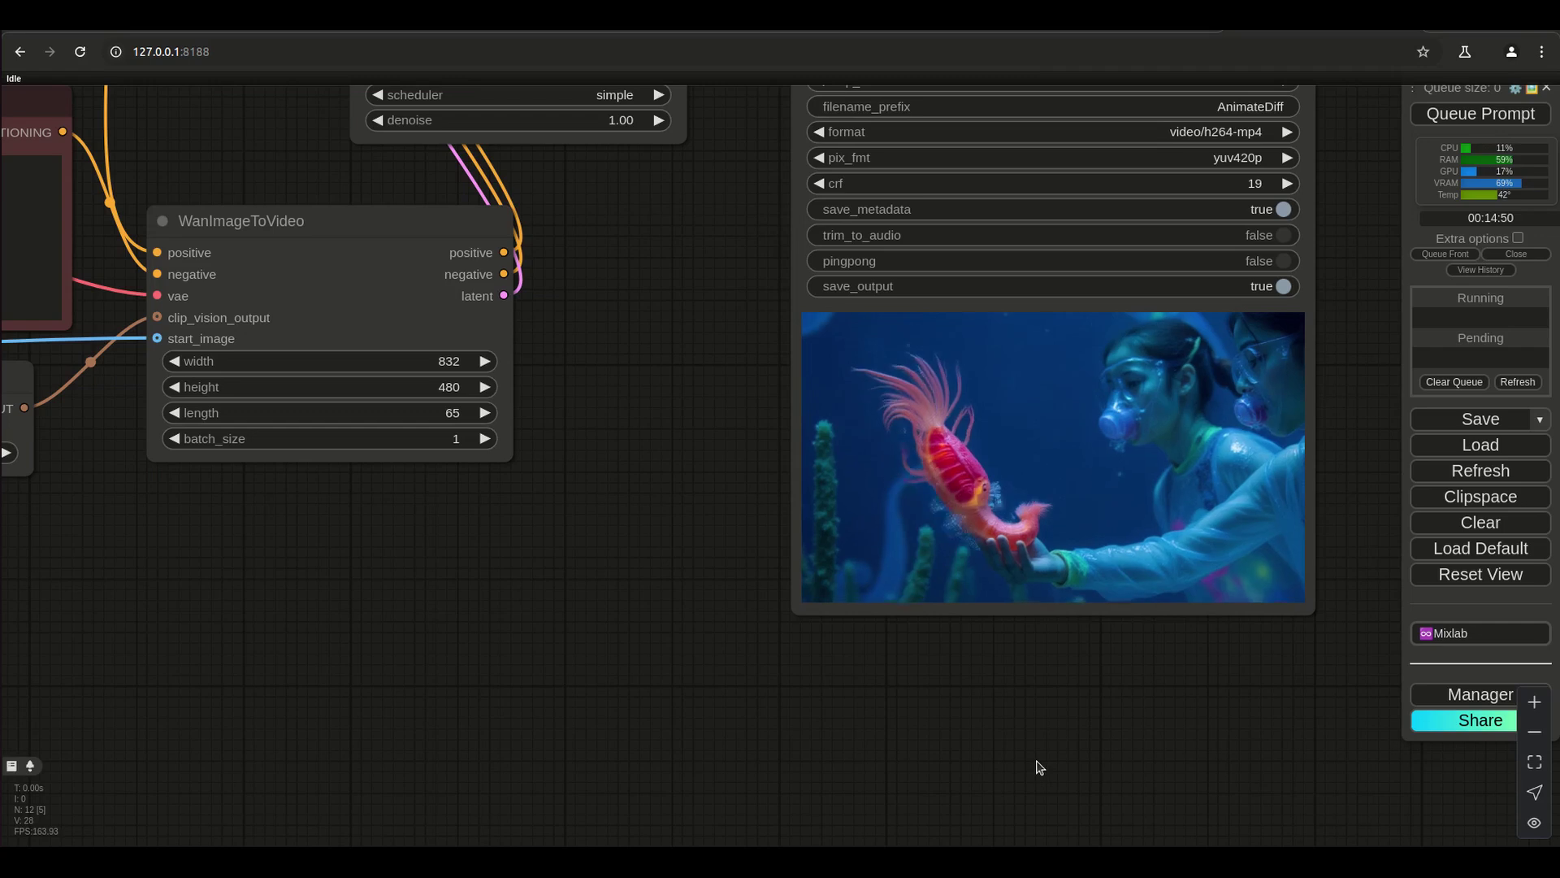
scroll(1036, 765, "down", 4)
left_click_drag(897, 766, 1189, 798)
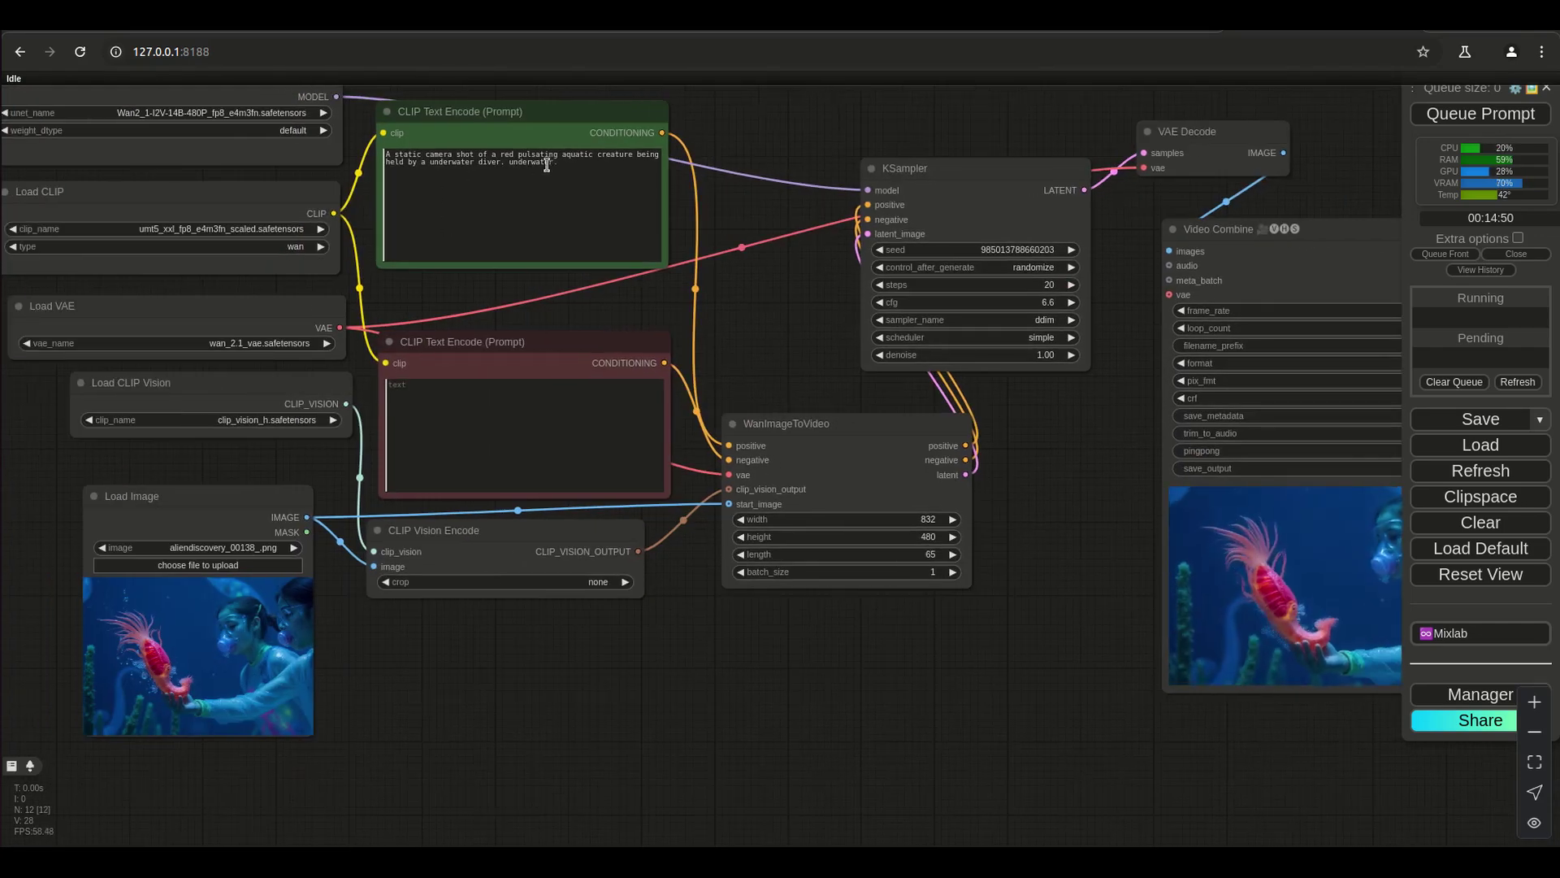
scroll(953, 683, "up", 6)
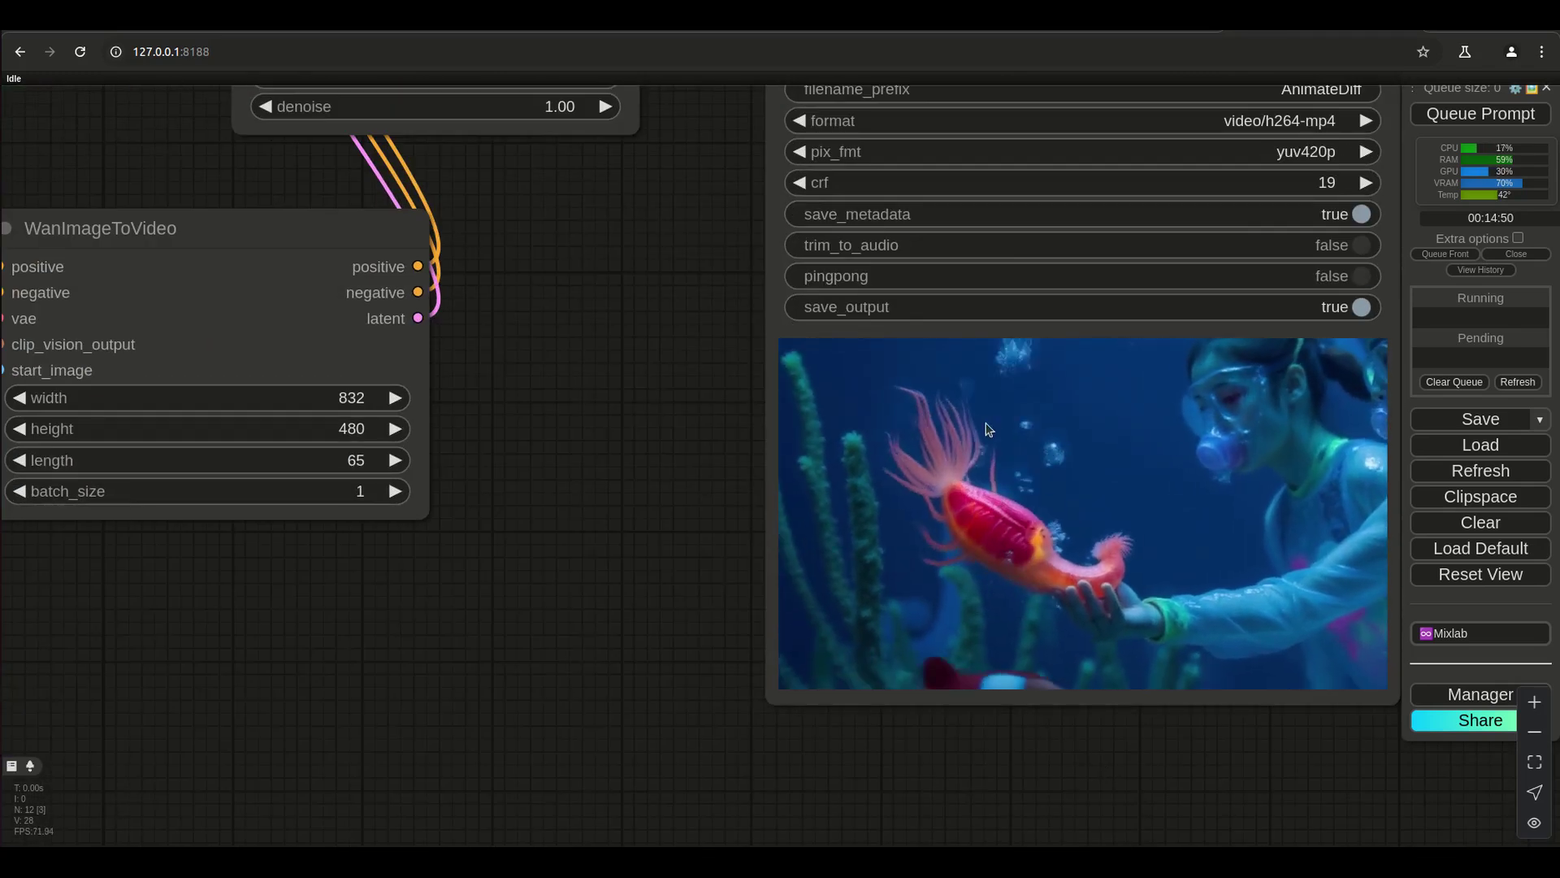
left_click_drag(1138, 770, 1005, 774)
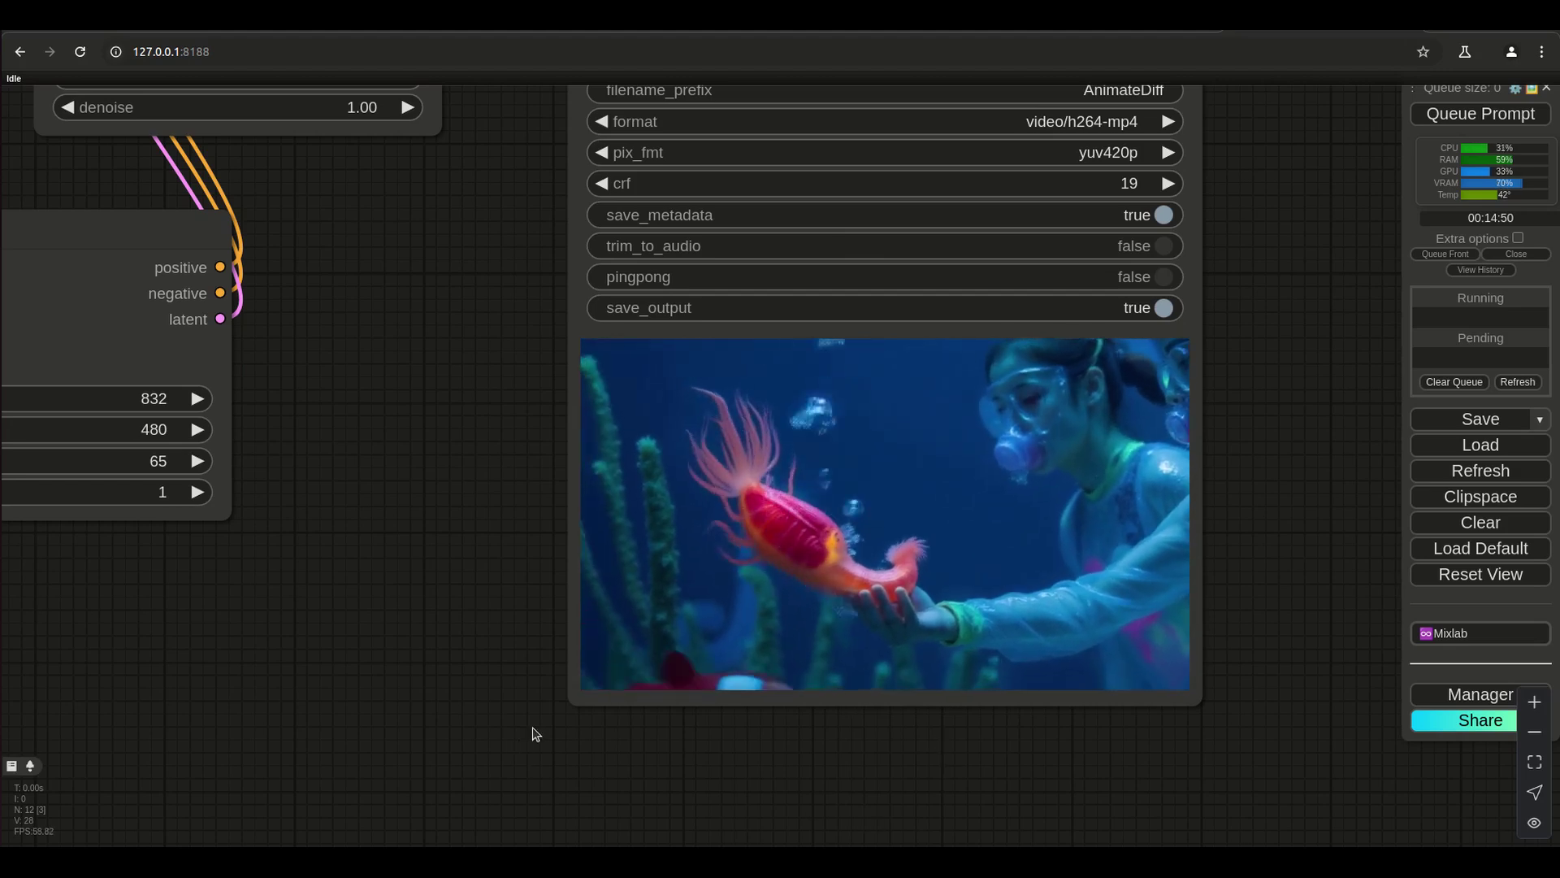
left_click_drag(471, 491, 785, 812)
scroll(742, 714, "down", 6)
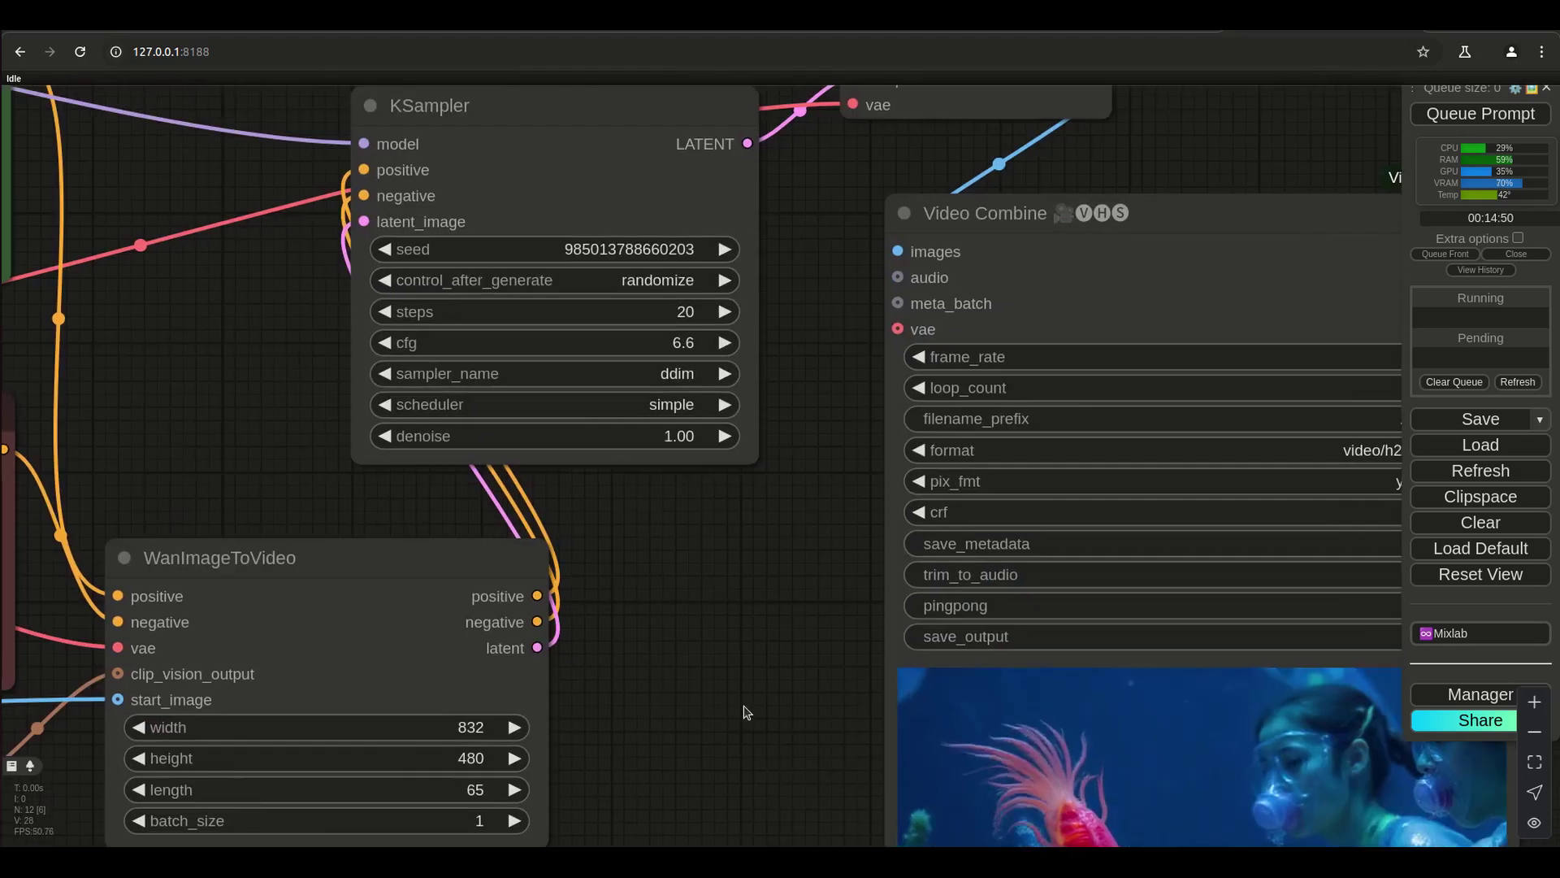
- Remove "underwater diver" from the positive prompt's ending and insert "two underwater divers. One diver is holding" before "a red pulsating aquatic creature"
scroll(420, 564, "up", 3)
scroll(420, 563, "up", 2)
left_click_drag(206, 275, 645, 511)
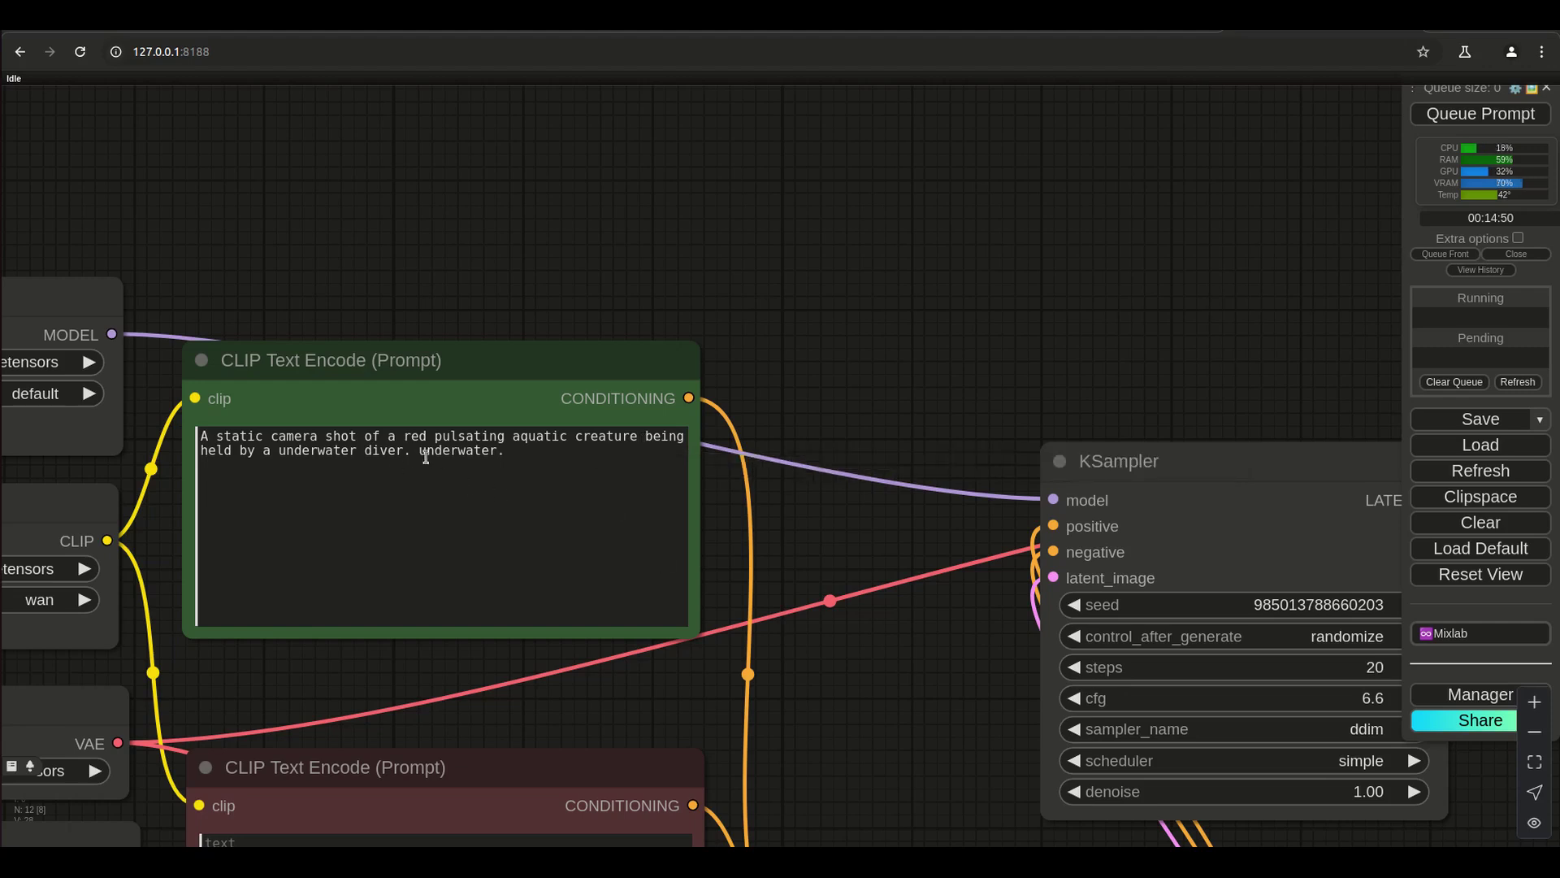
left_click(405, 451)
left_click_drag(404, 451, 239, 457)
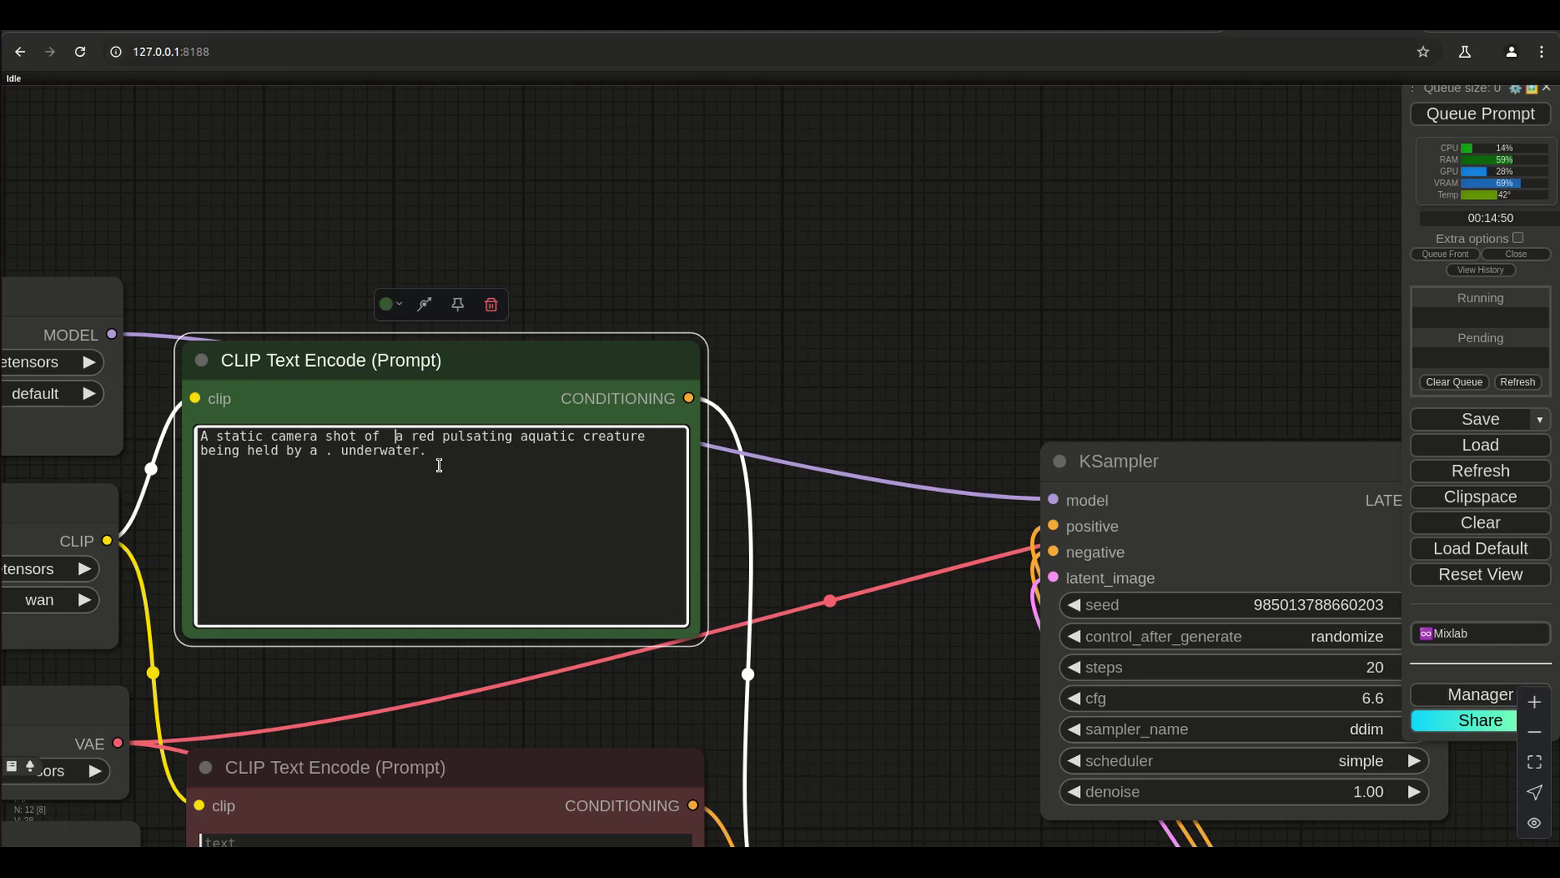
key("BackSpace")
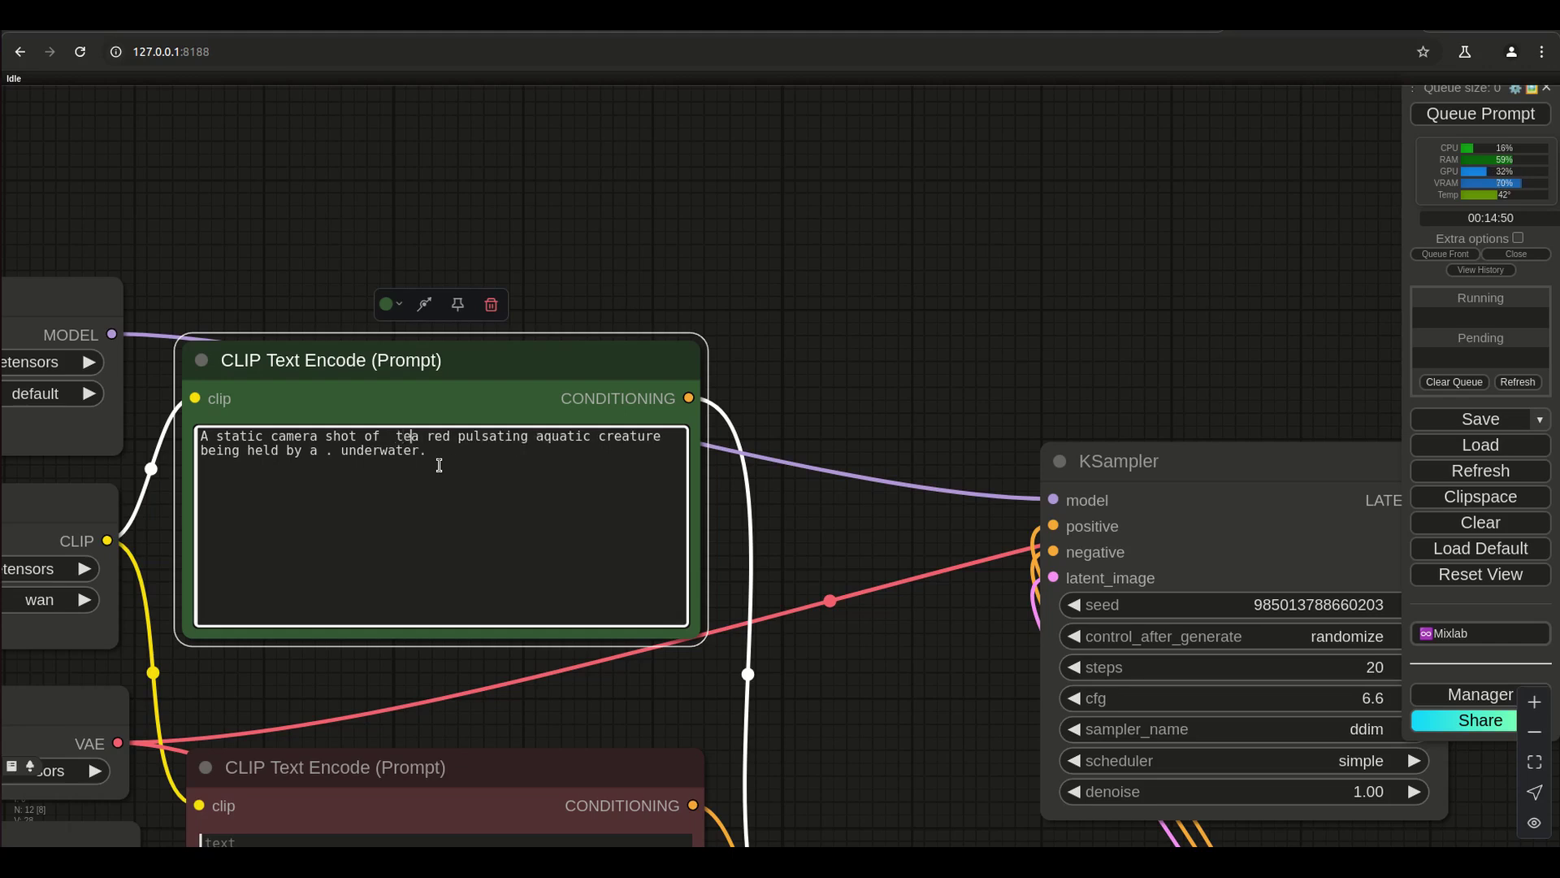
type("two underwater divers, ")
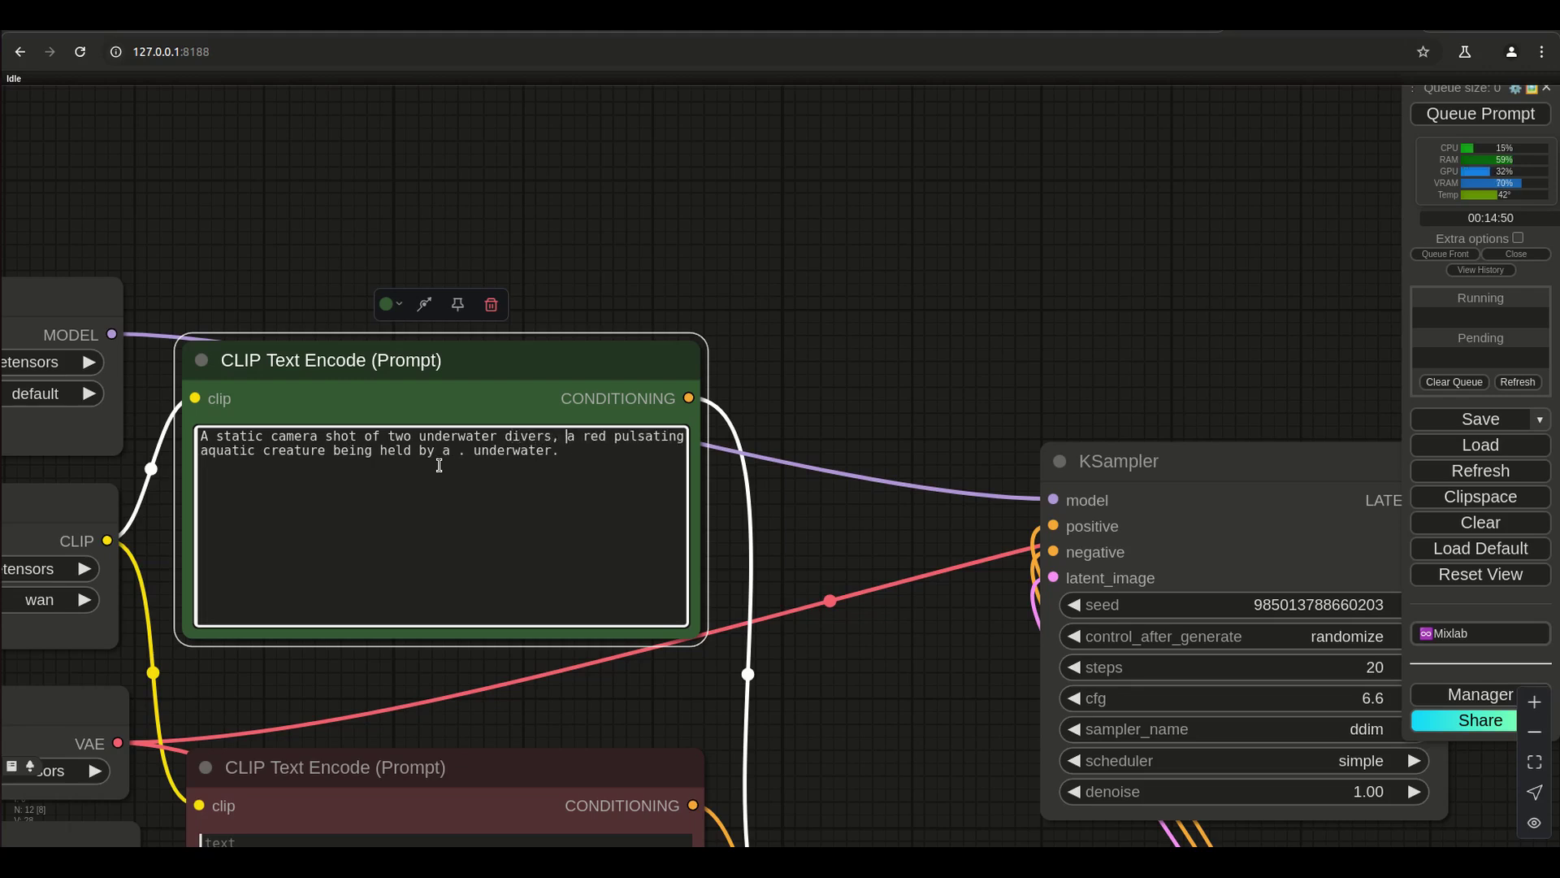
type("one diver")
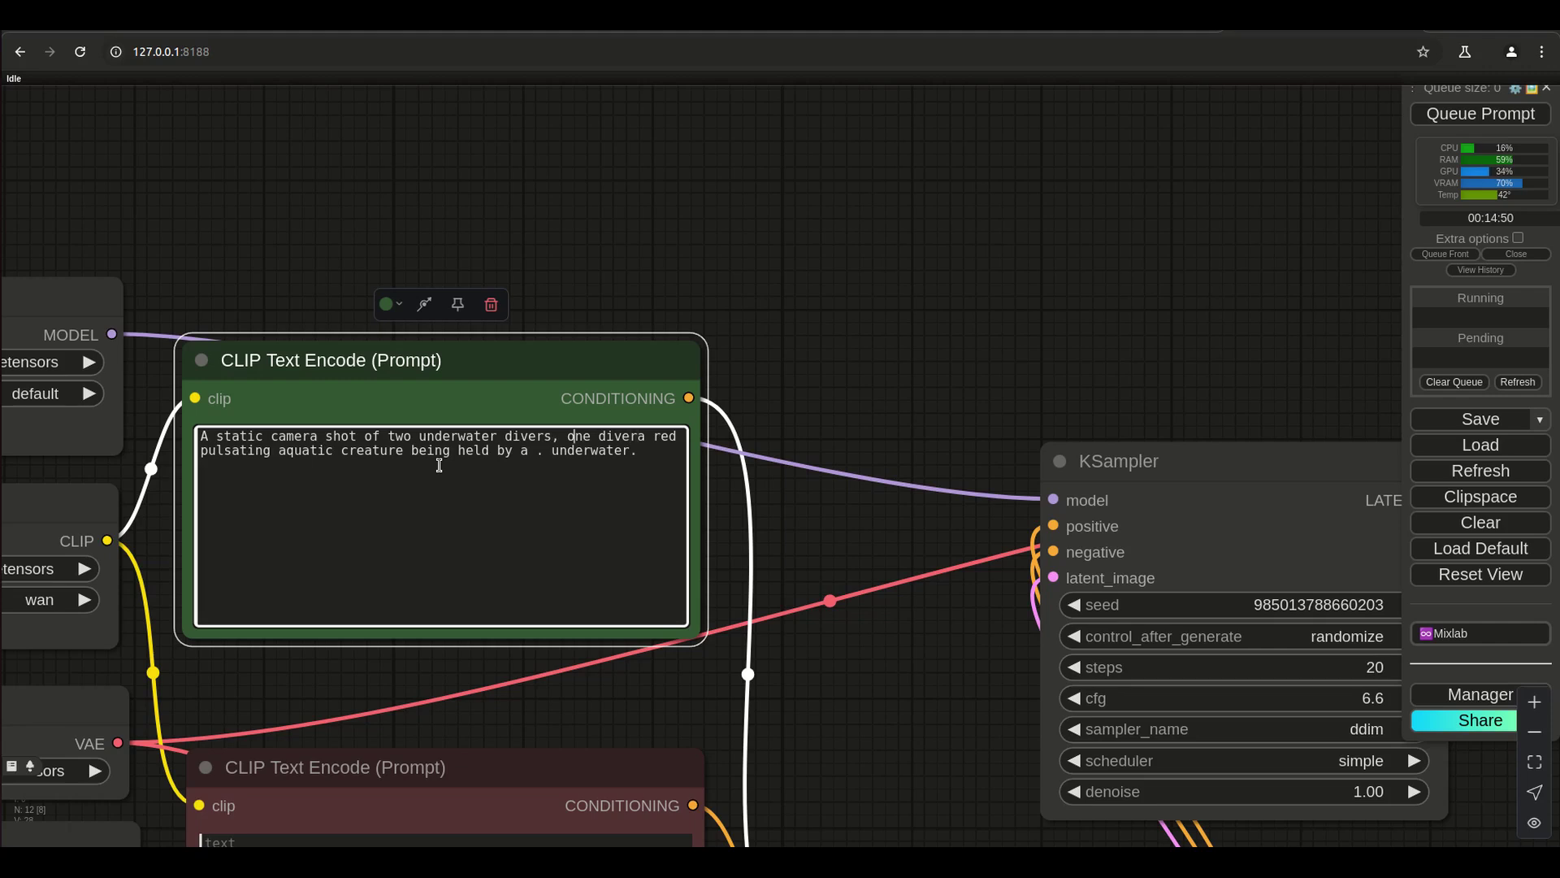
key("BackSpace")
type(".")
key("BackSpace")
type("One diver is holding")
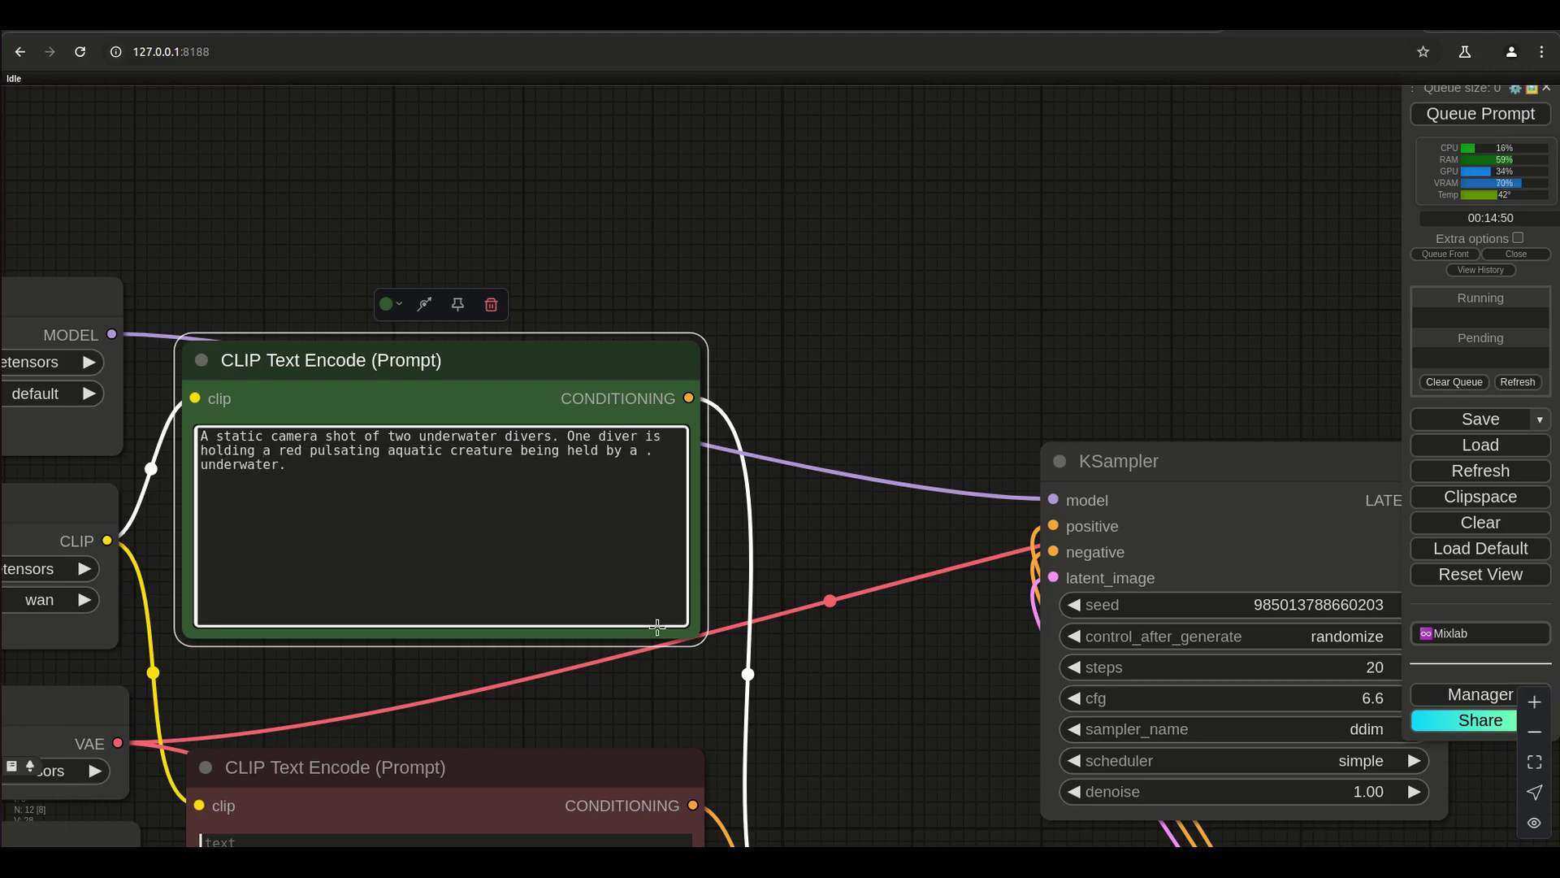
- Replace the leftover "being held by a ." in the positive prompt with a comma after "creature"
key("BackSpace")
key("BackSpace")
key("BackSpace")
key("BackSpace")
key("BackSpace")
key("BackSpace")
key("BackSpace")
key("BackSpace")
key("BackSpace")
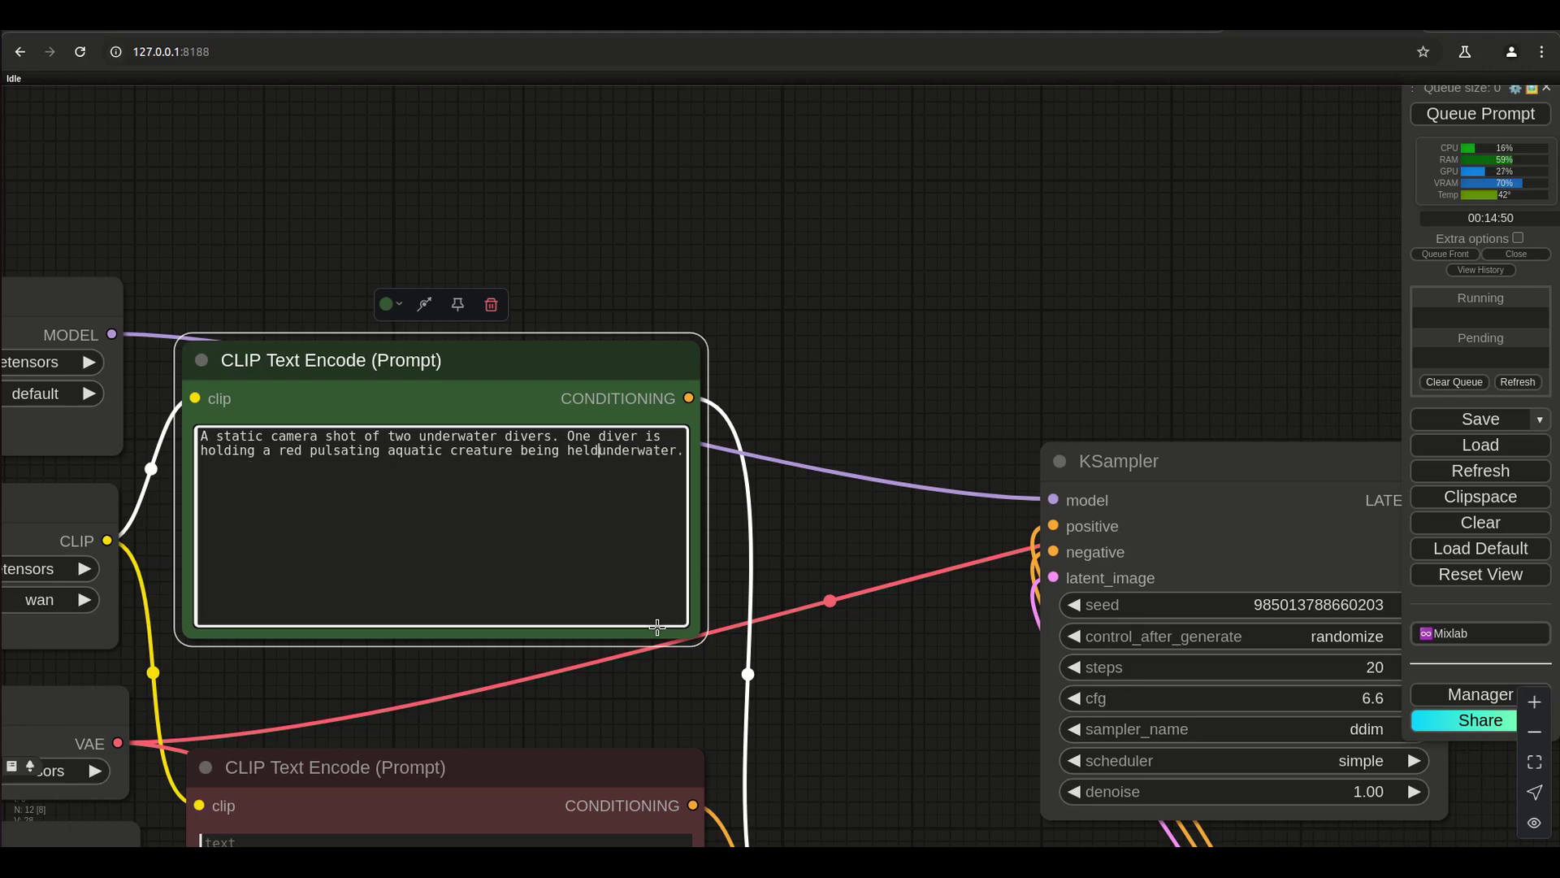
key("BackSpace")
key("BackSpace")
key("BackSpace")
key("BackSpace")
key("BackSpace")
key("BackSpace")
key("BackSpace")
key("BackSpace")
type(",")
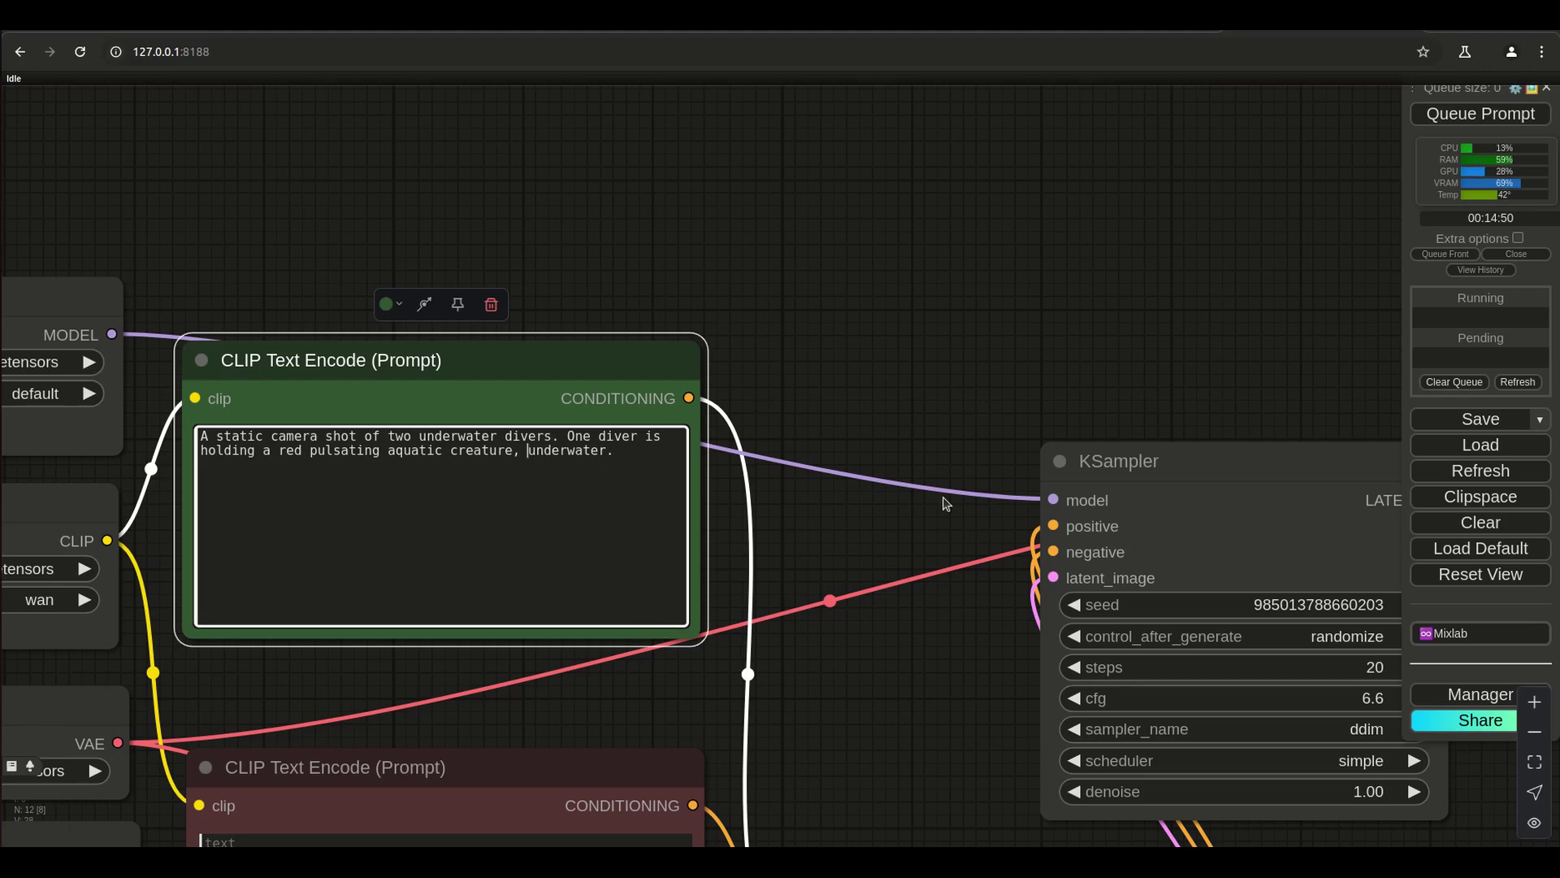
- Insert "with air bubbles being released from their breating masks" after "two underwater divers" in the positive prompt
scroll(1170, 320, "down", 6)
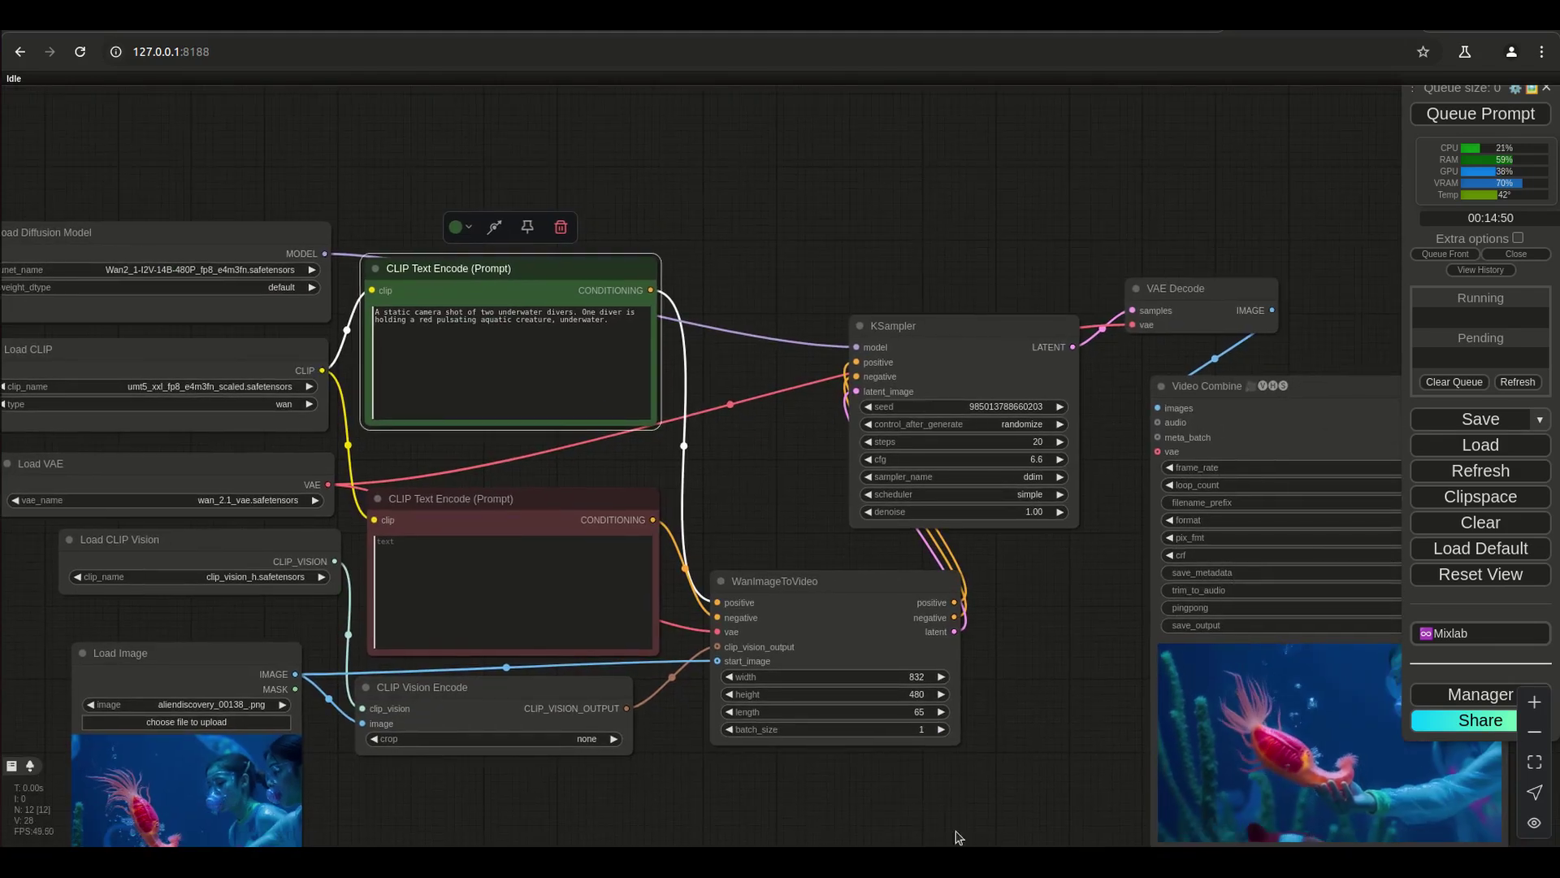
left_click_drag(954, 836, 642, 758)
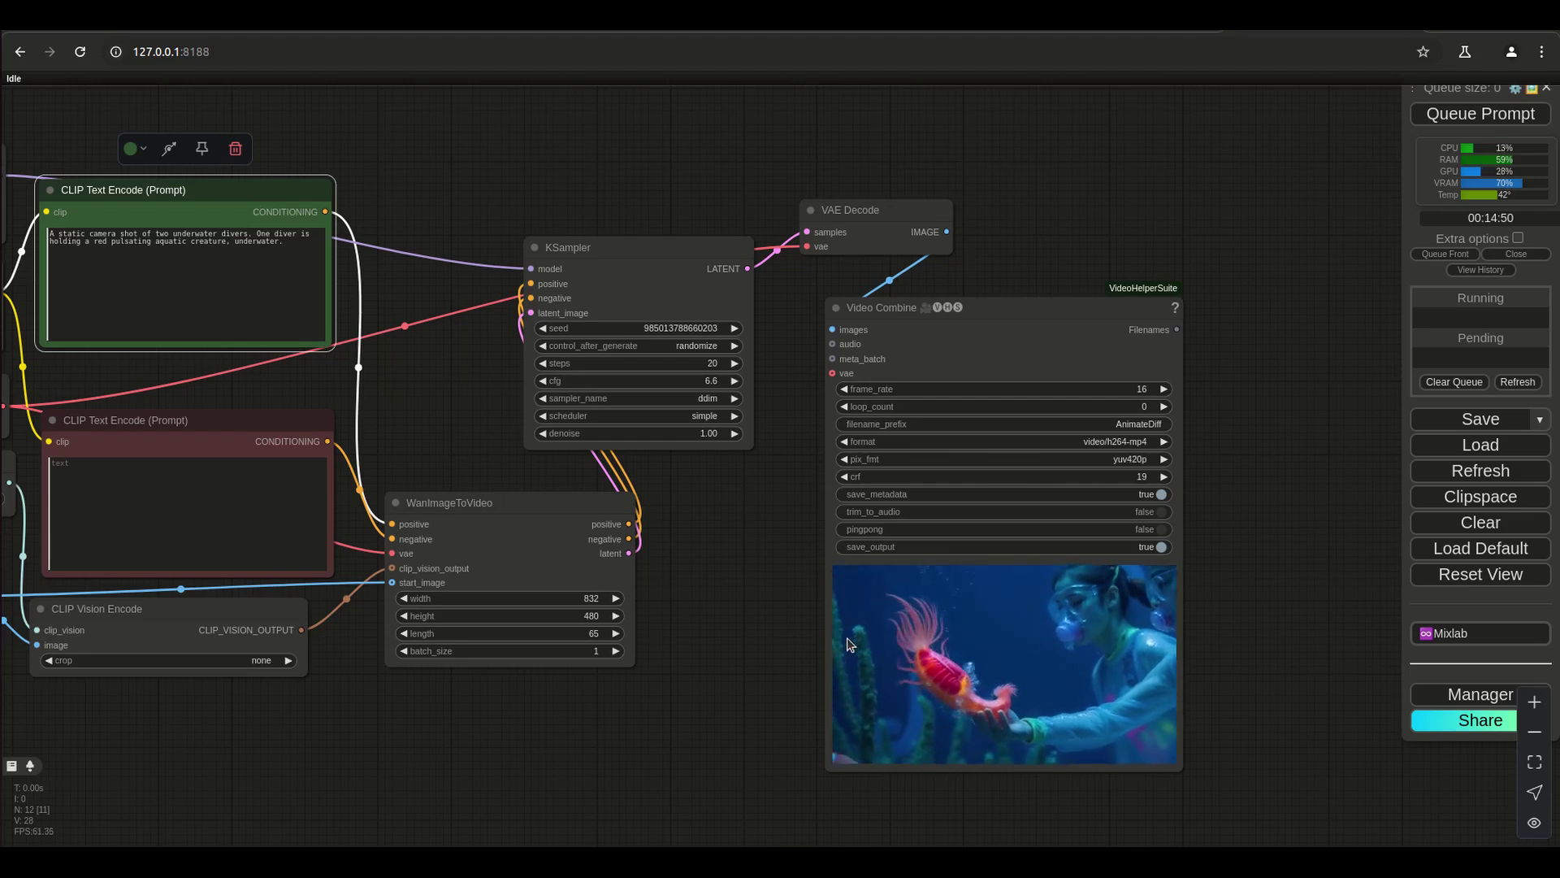
scroll(367, 282, "up", 6)
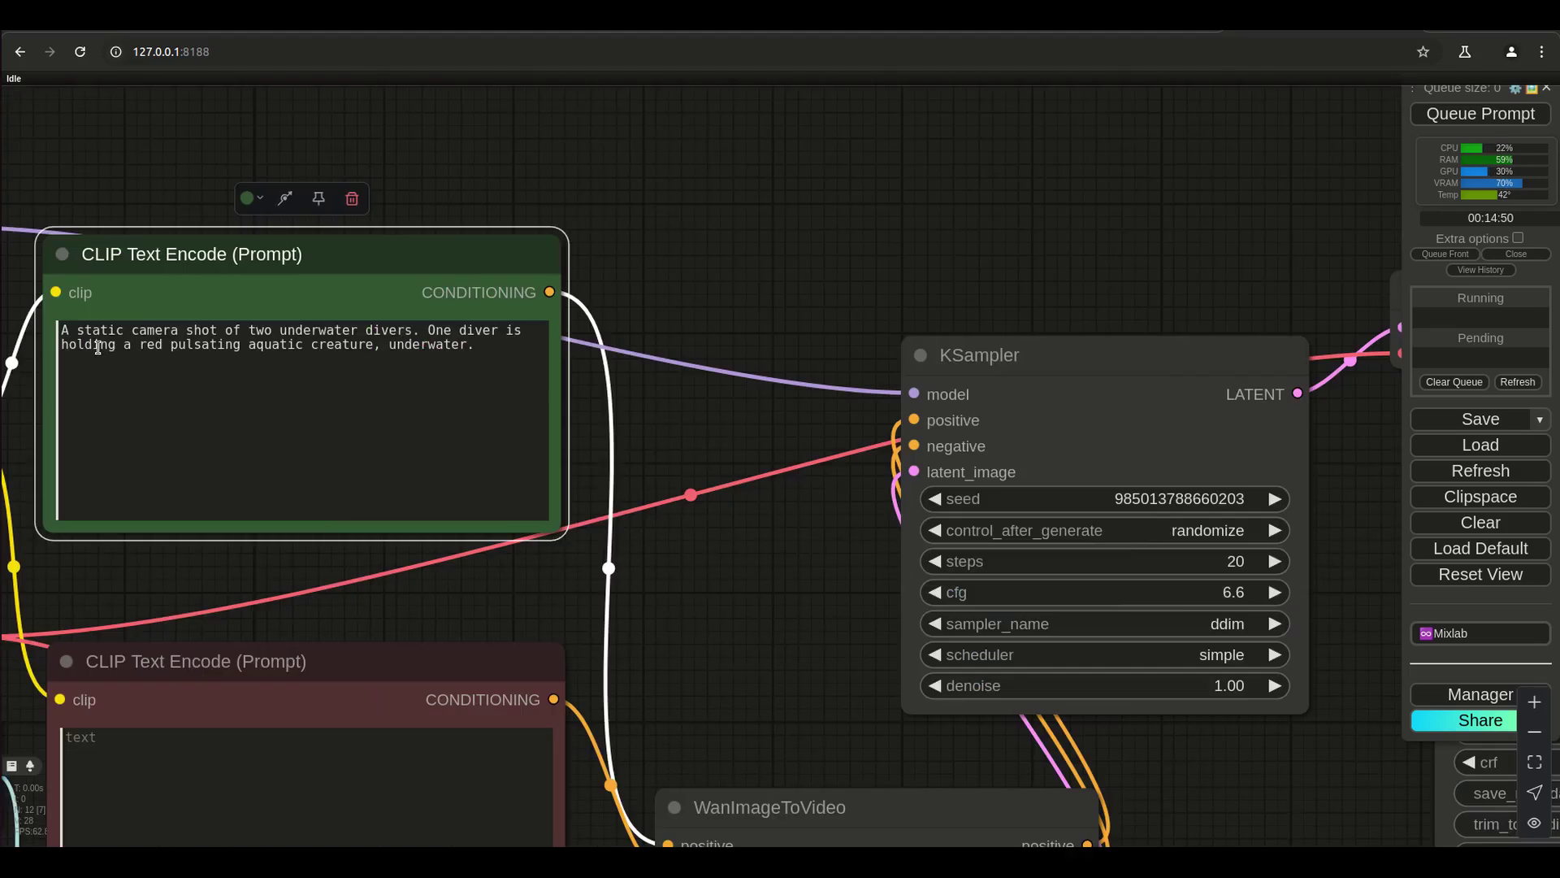
left_click(413, 331)
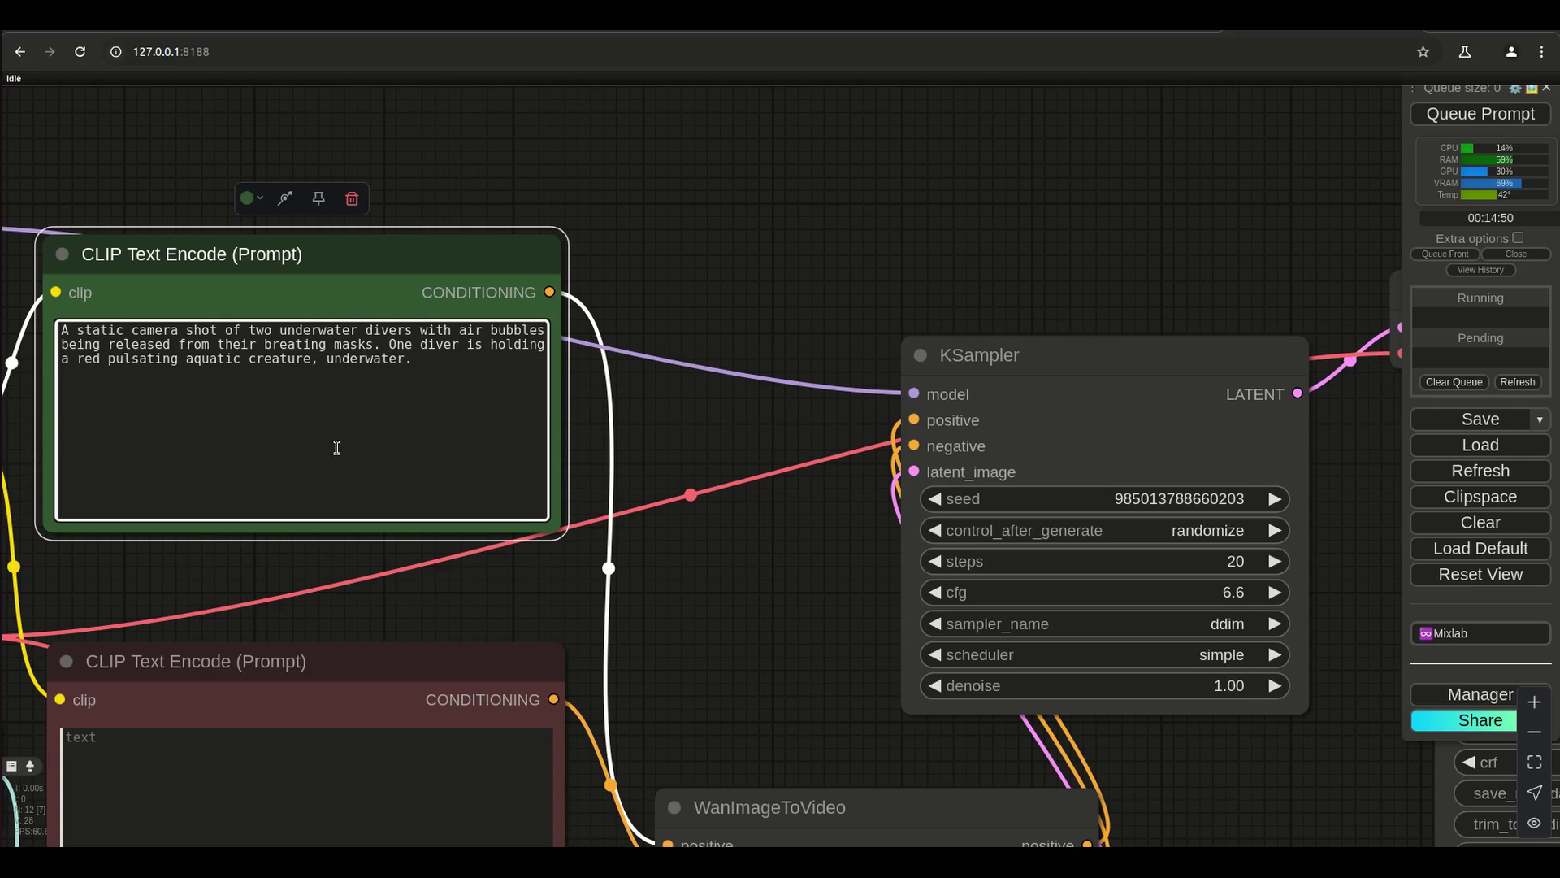
left_click(794, 611)
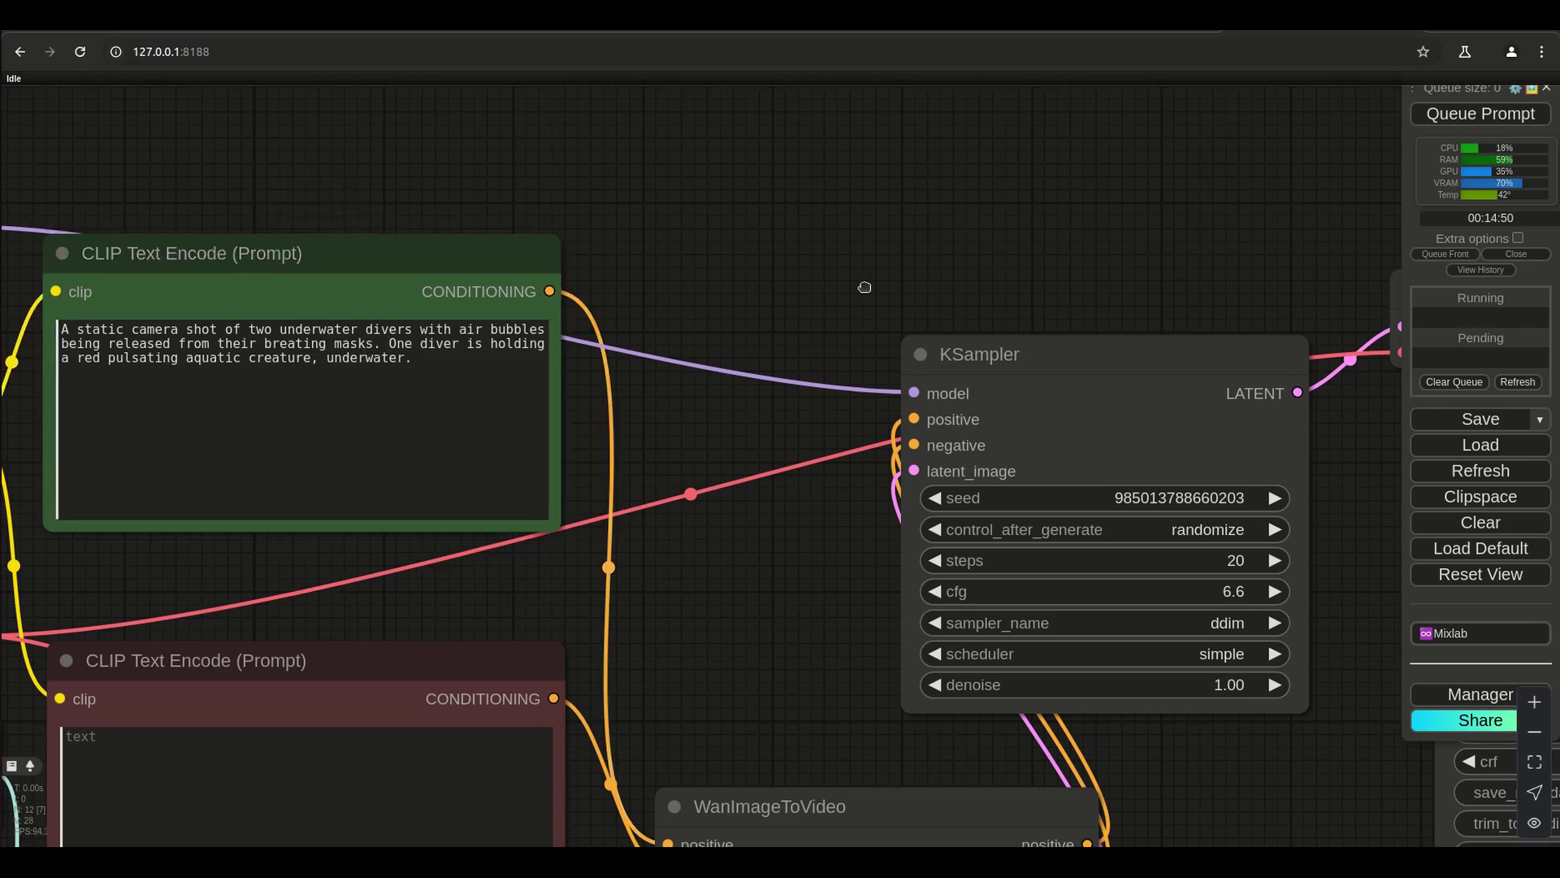
- Queue a new video generation using the positive prompt about two divers releasing air bubbles
scroll(863, 287, "down", 5)
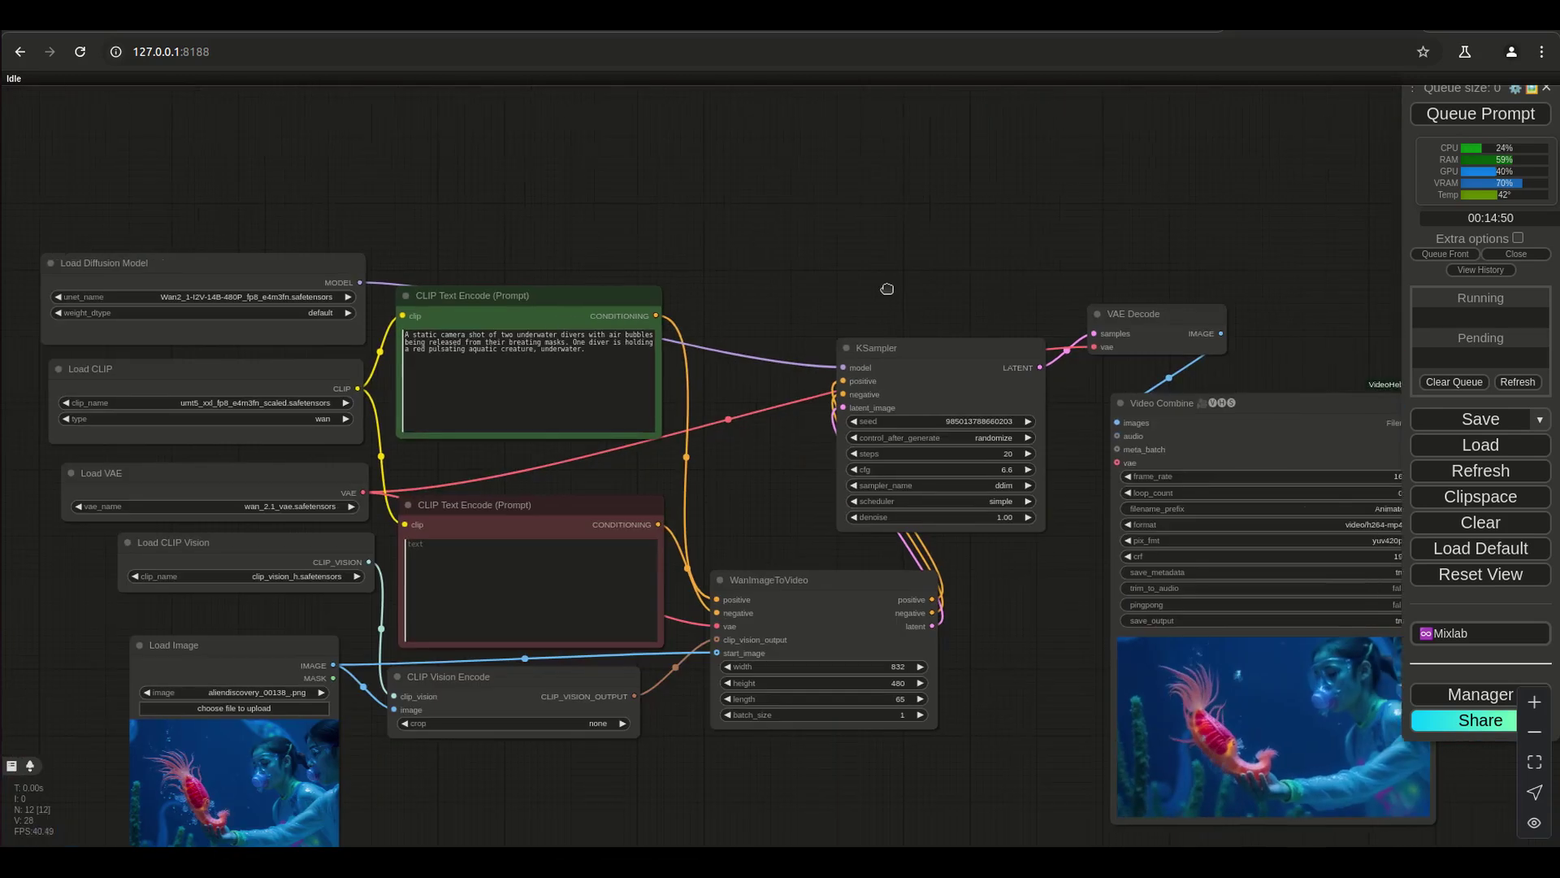
scroll(845, 291, "right", 3)
scroll(917, 524, "up", 1)
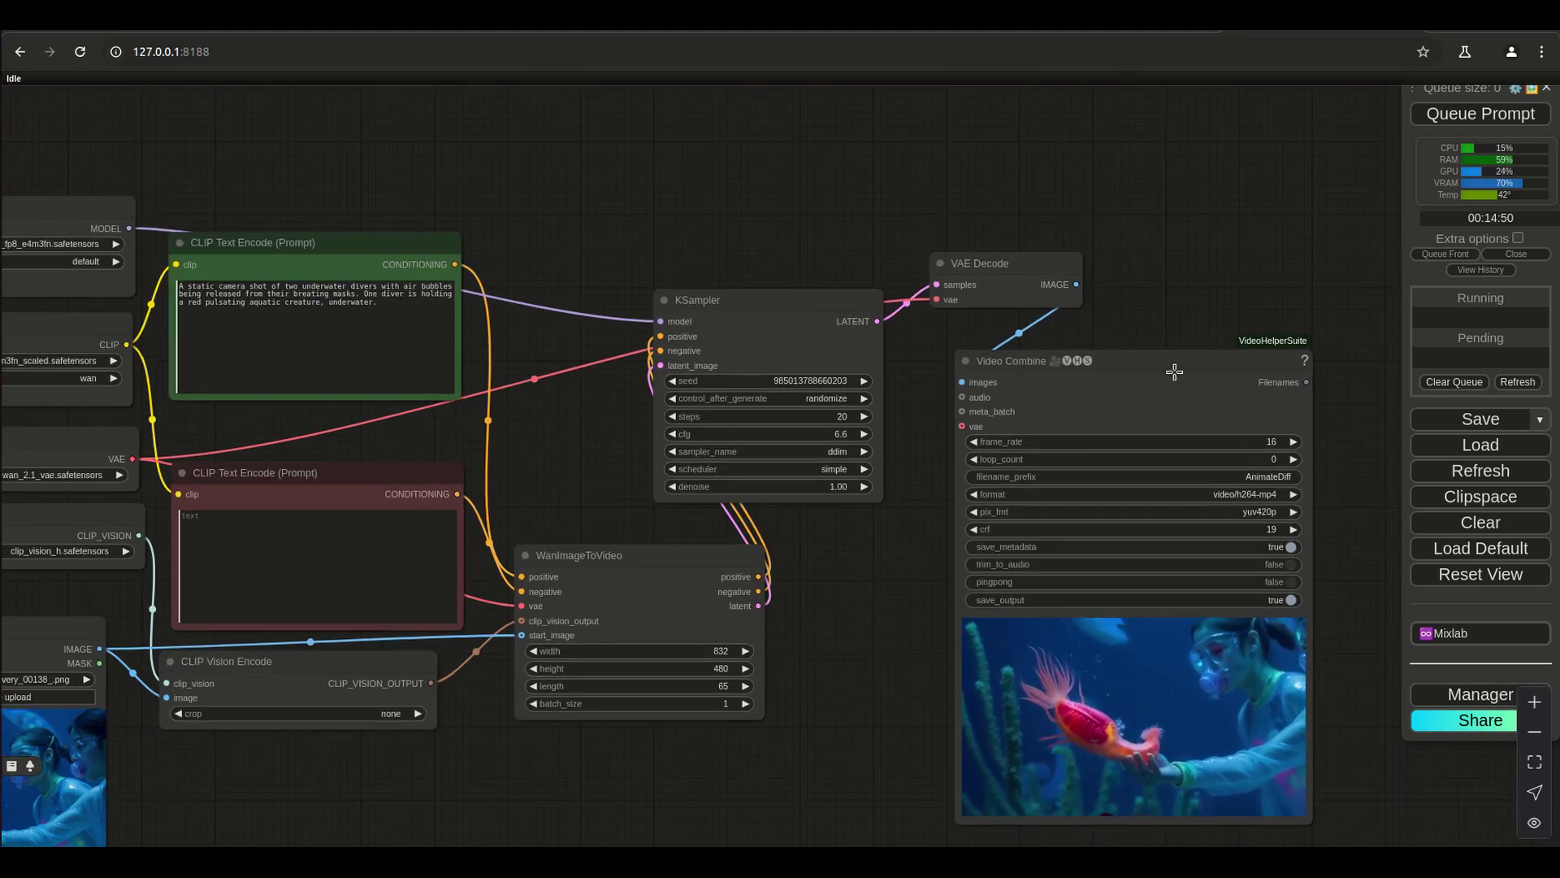
left_click(1491, 115)
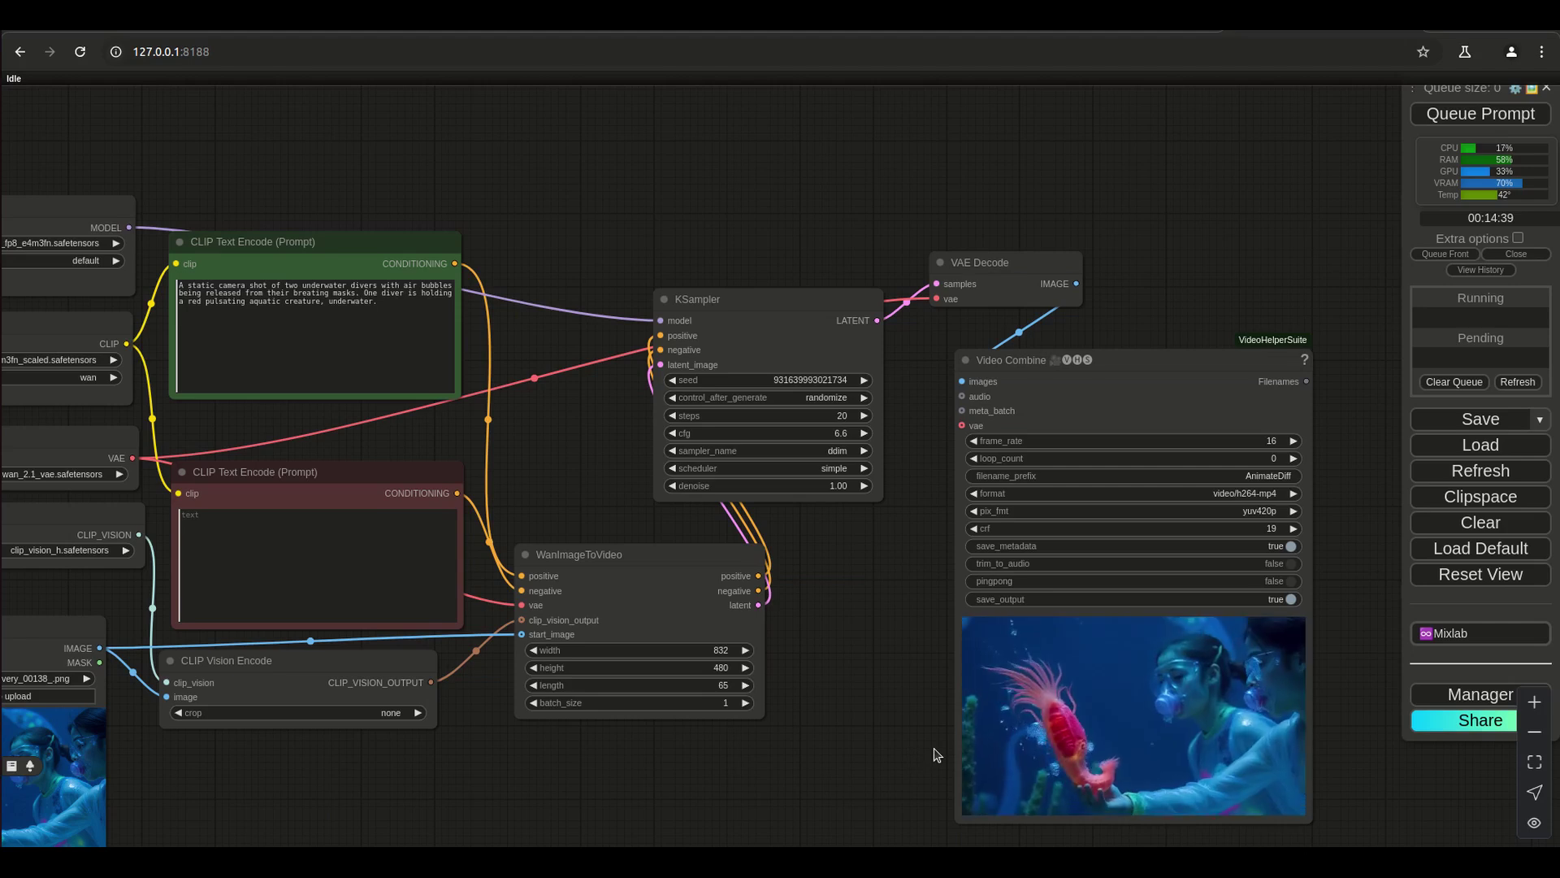
- Correct the misspelled "breating" to "breathing" in the positive prompt
scroll(933, 755, "up", 2)
scroll(882, 763, "up", 4)
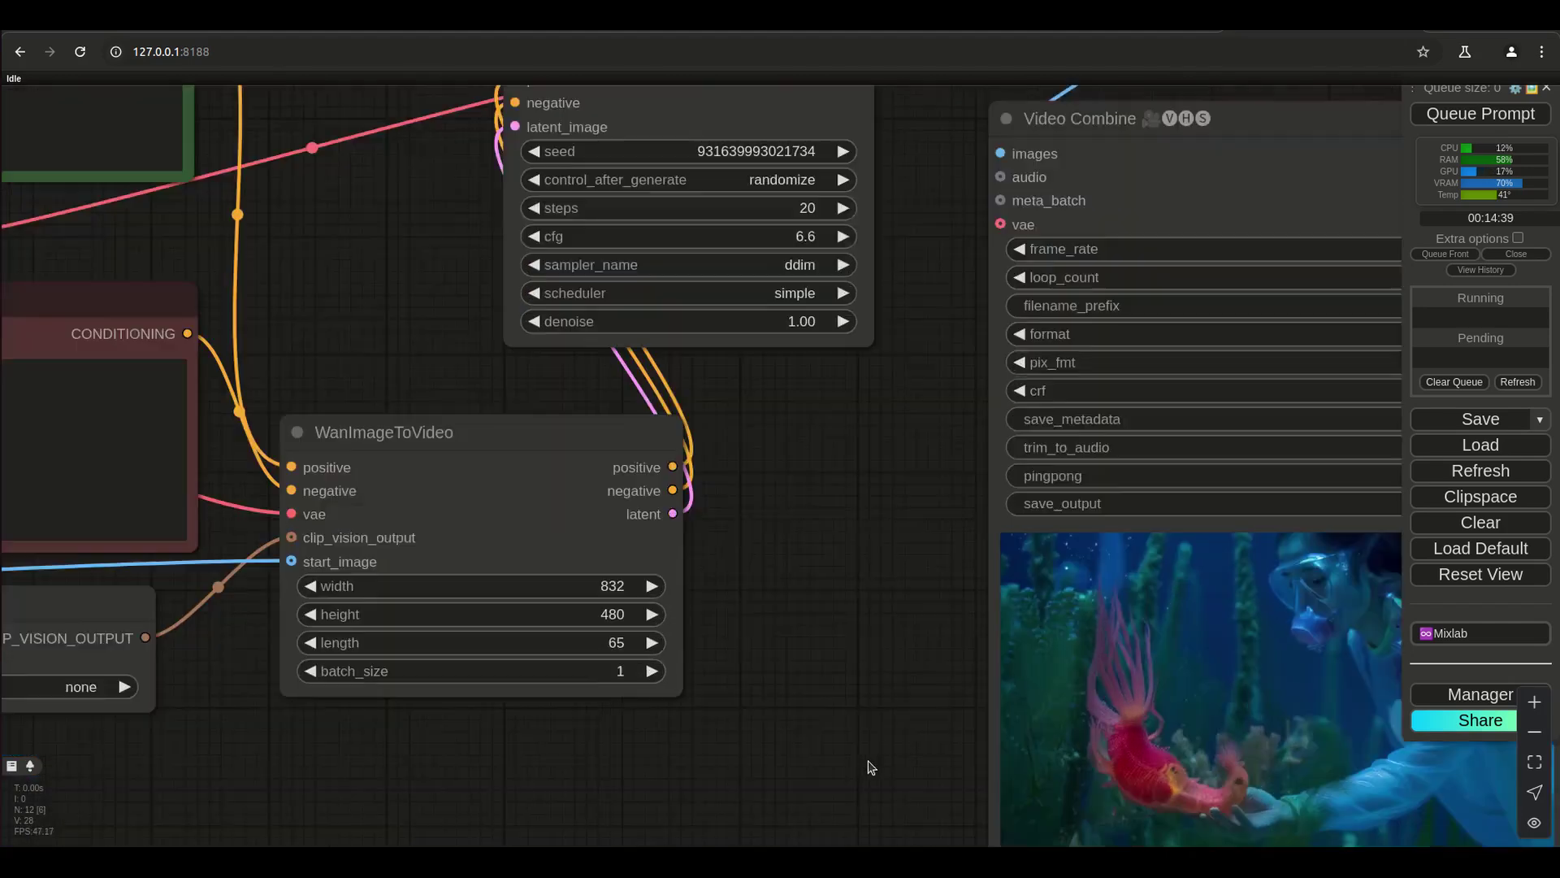
left_click_drag(883, 766, 658, 753)
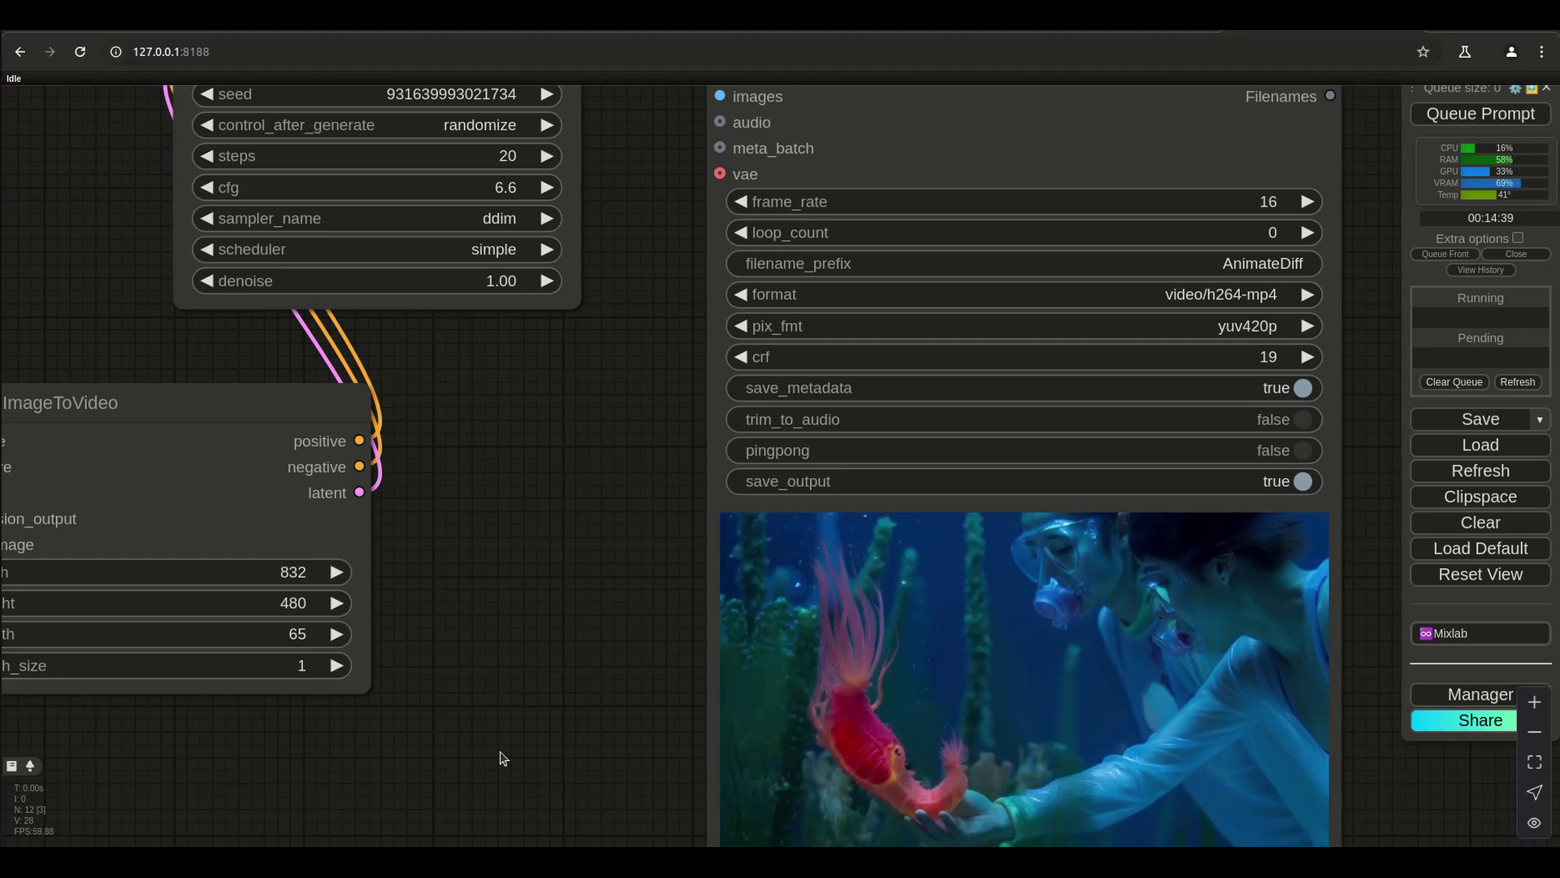
scroll(492, 744, "down", 4)
scroll(471, 691, "down", 2)
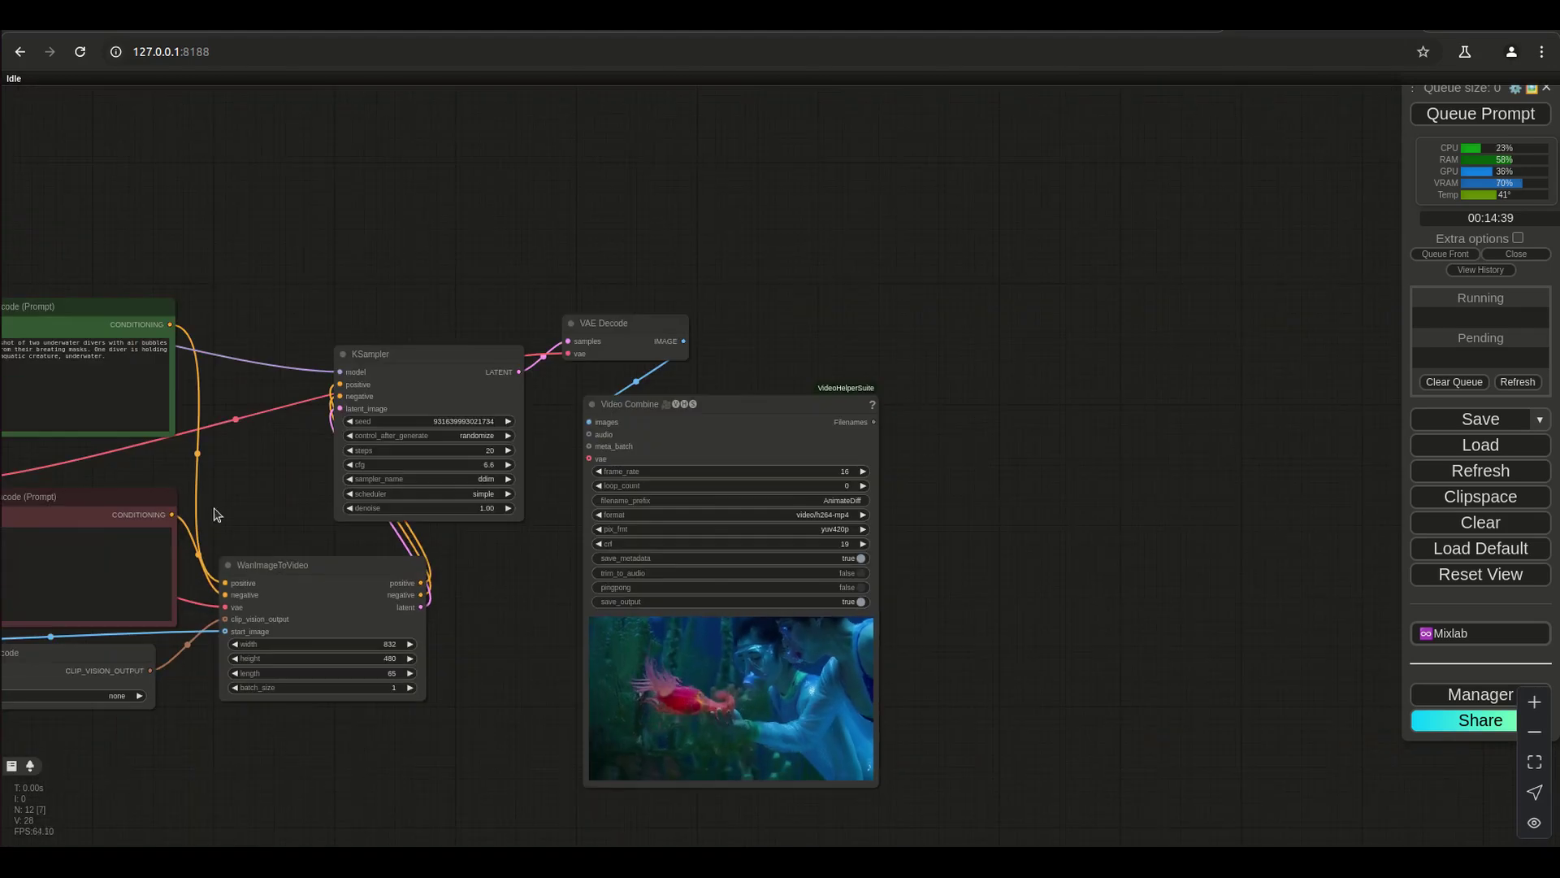
scroll(412, 303, "up", 5)
left_click(394, 275)
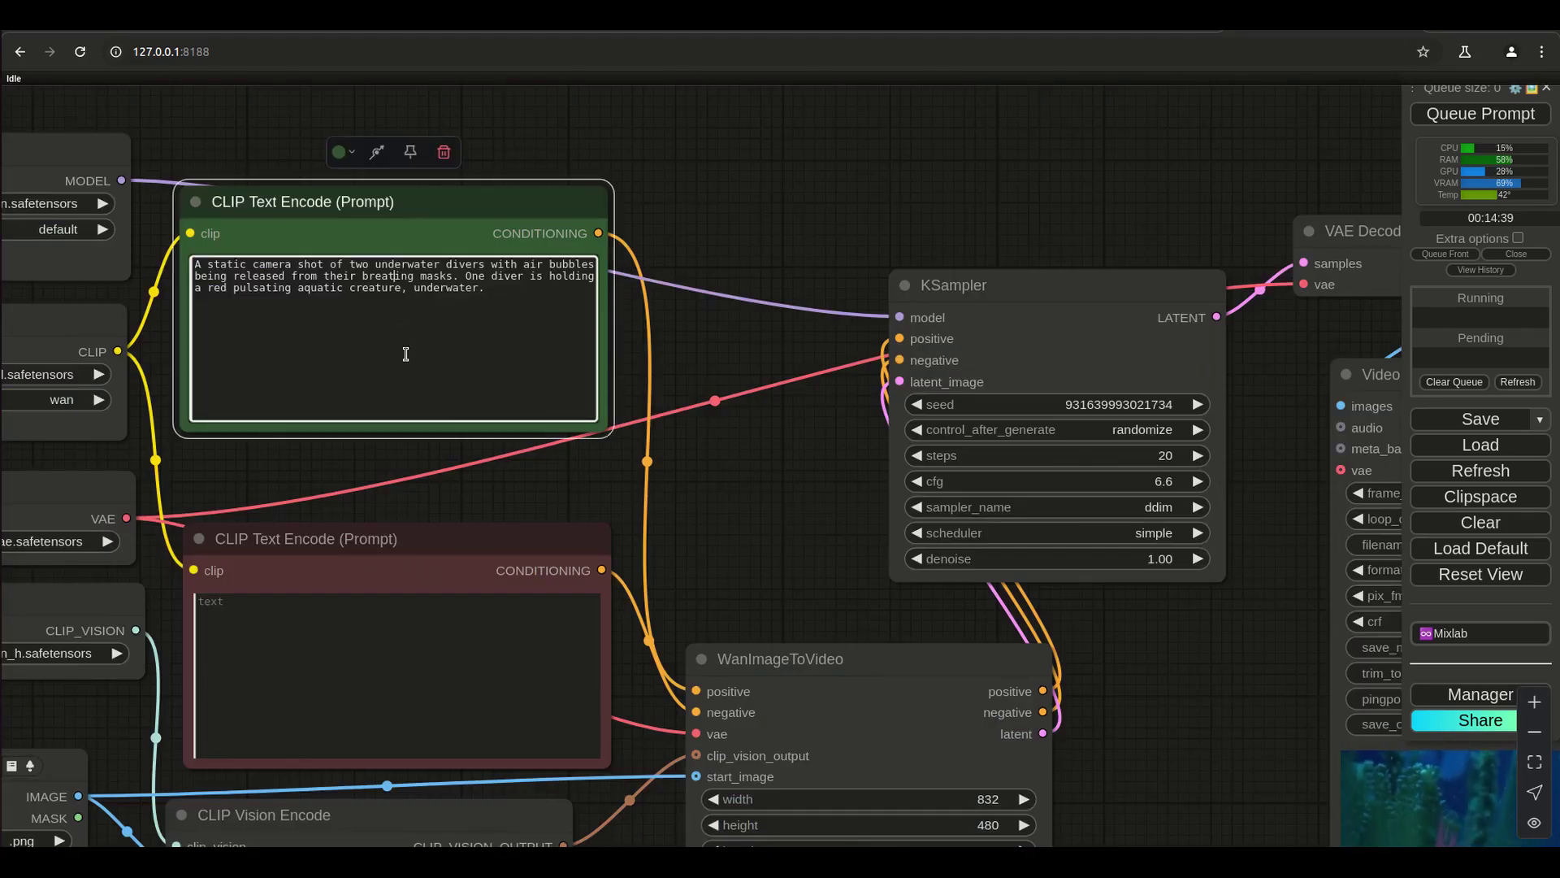
type("h")
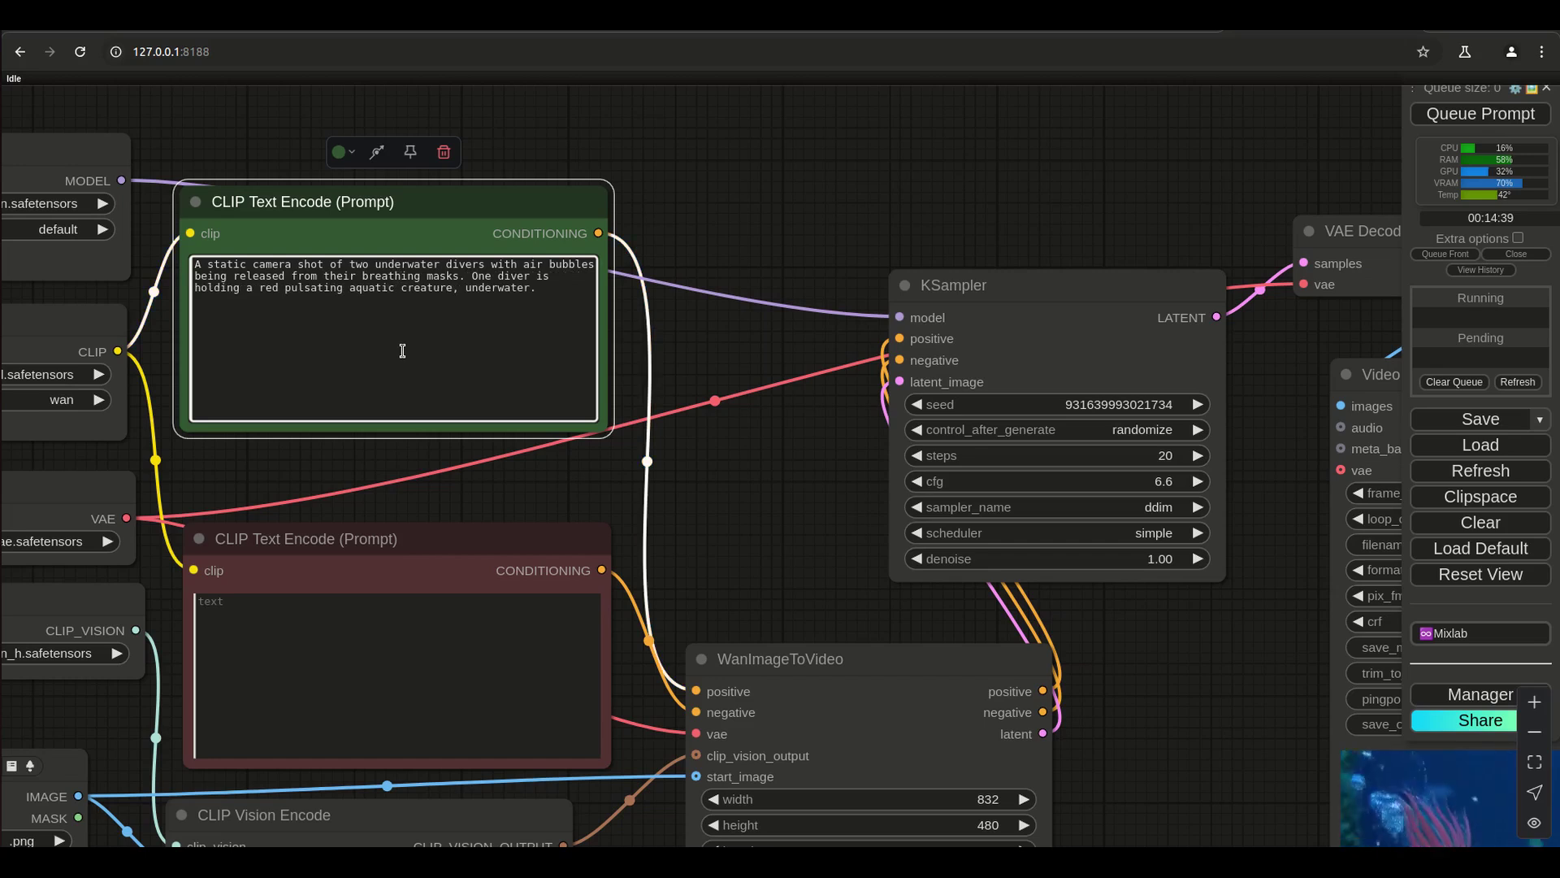
- Examine the generated video in the Video Combine preview and compare the camera motion, divers and creature with the positive prompt
left_click_drag(1195, 711, 380, 543)
scroll(463, 735, "up", 5)
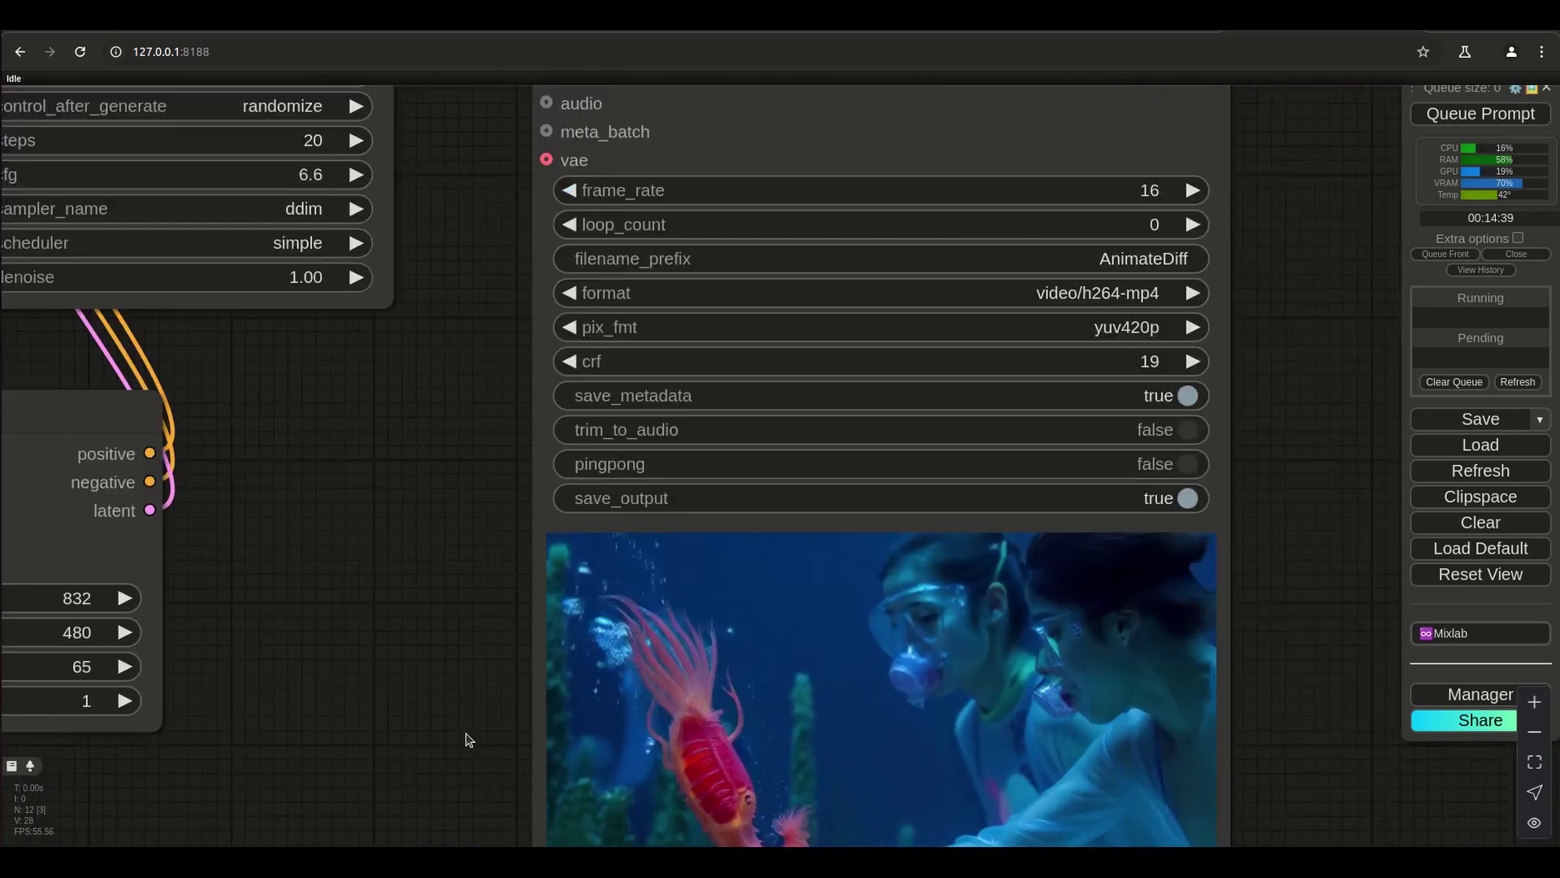
left_click_drag(468, 736, 294, 480)
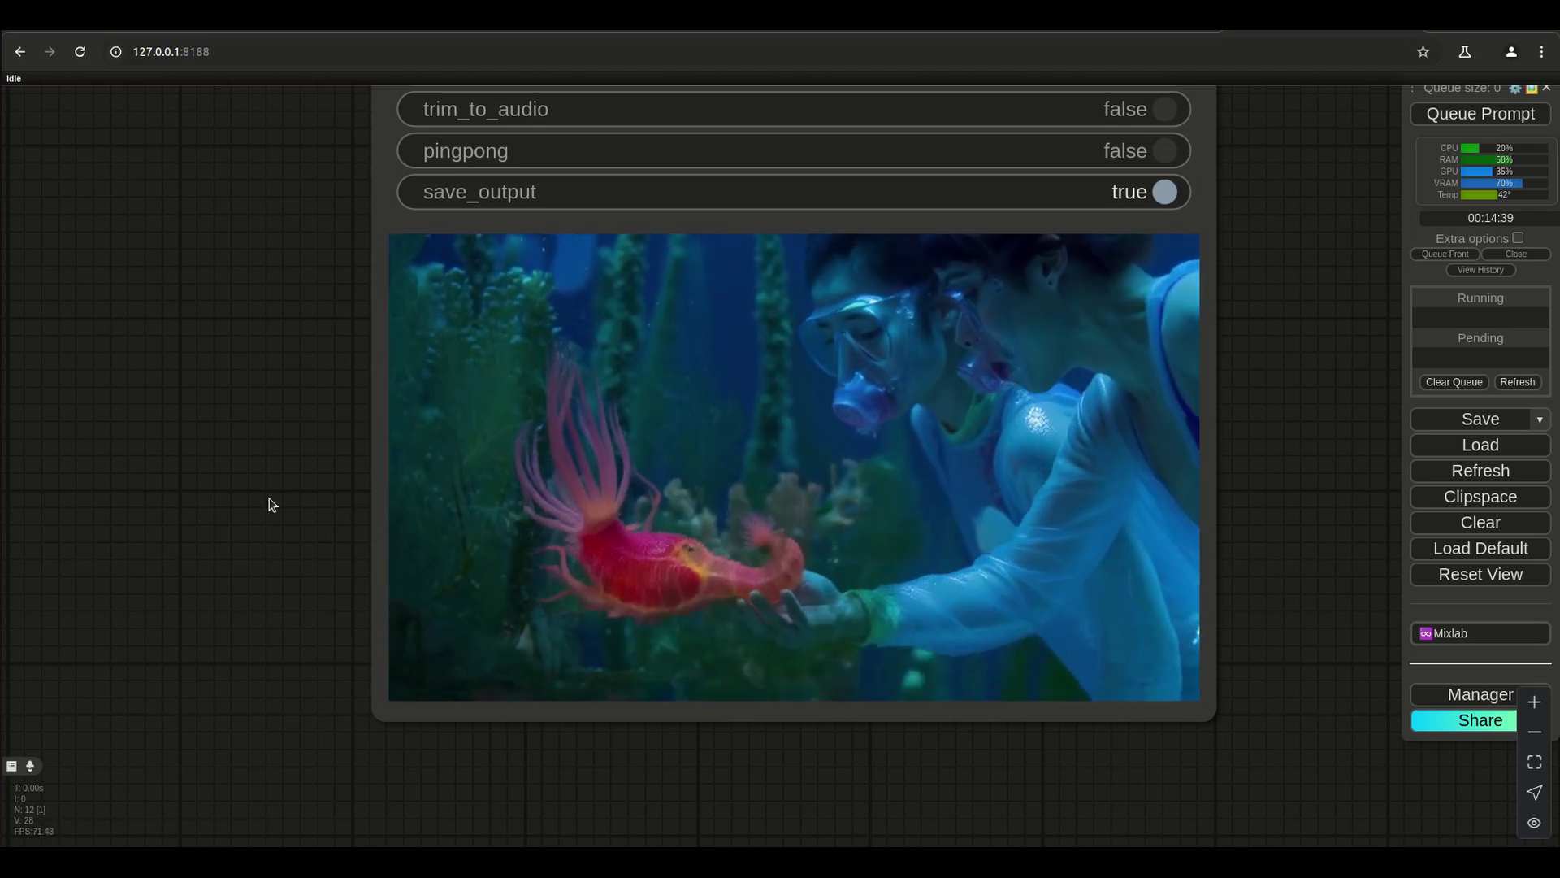
scroll(268, 504, "down", 5)
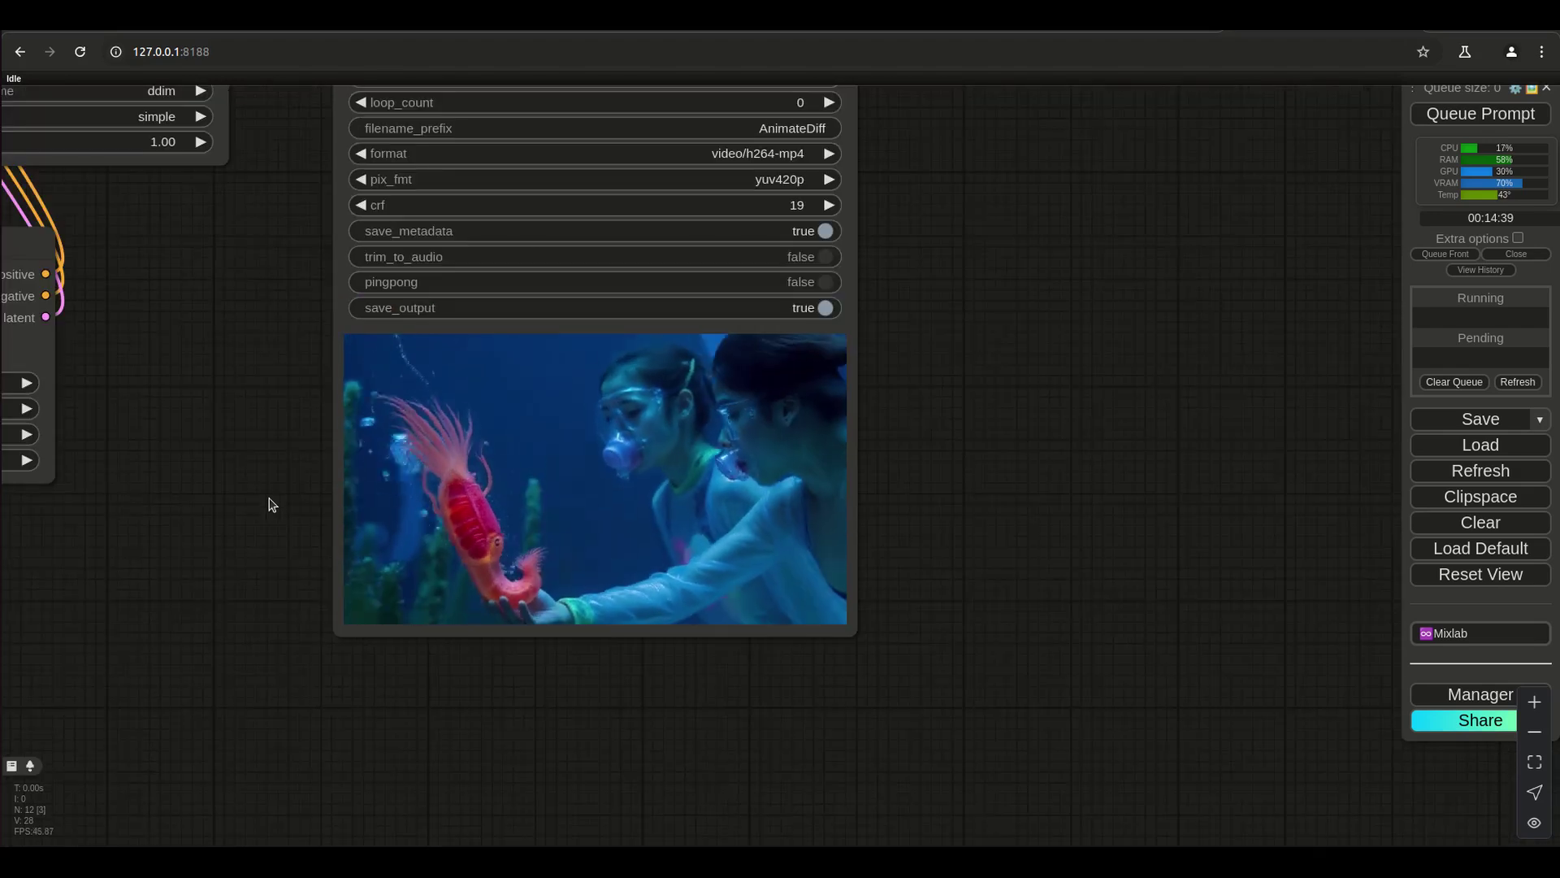
left_click_drag(244, 243, 948, 611)
left_click_drag(637, 547, 1015, 764)
scroll(749, 479, "up", 2)
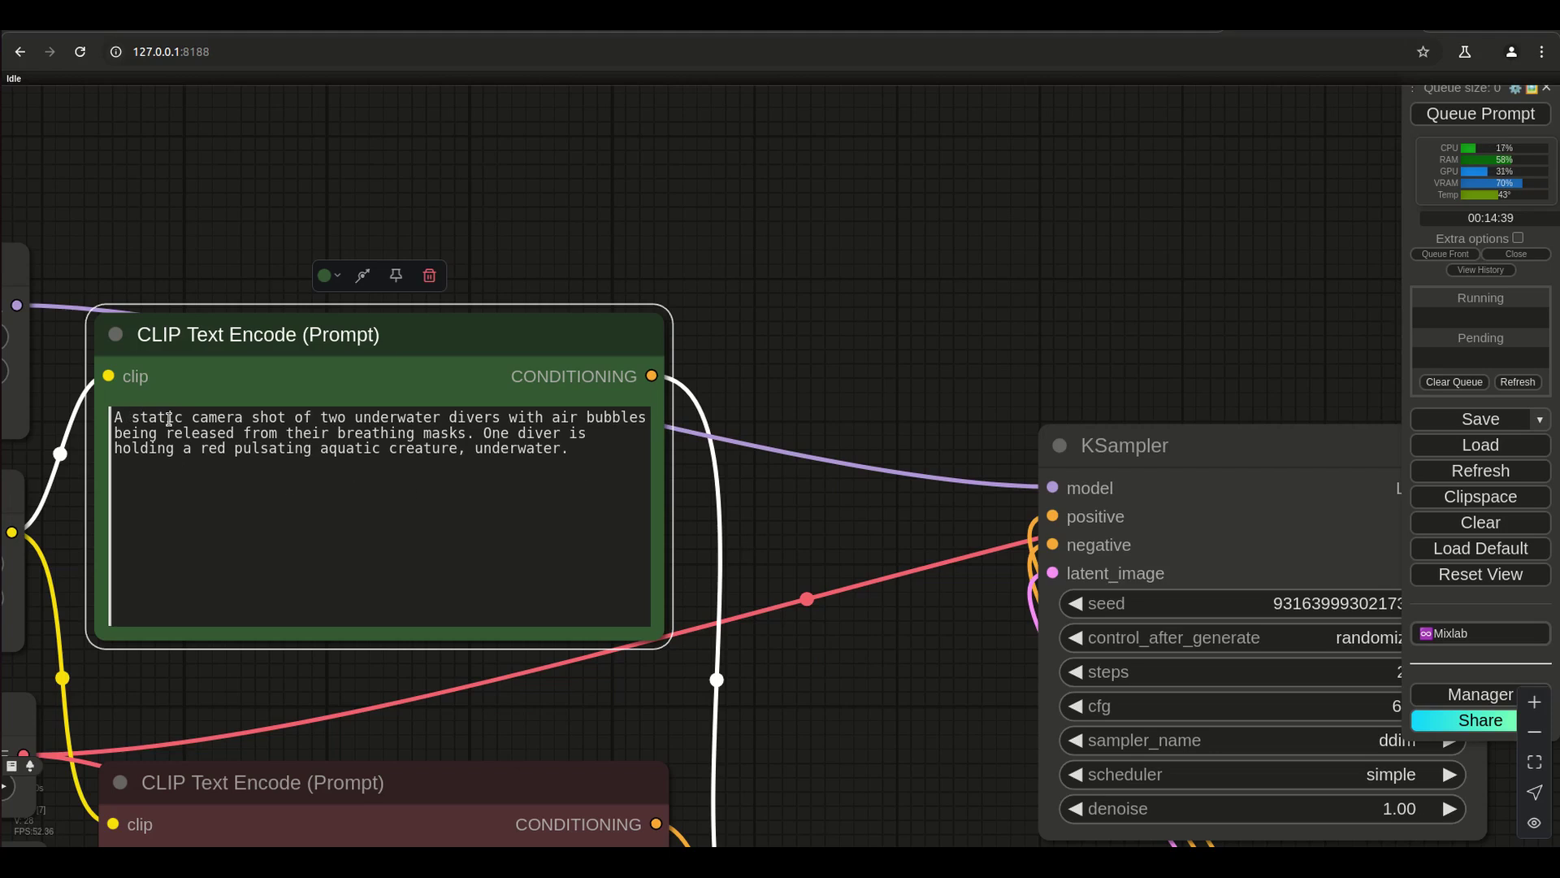
left_click_drag(752, 651, 428, 515)
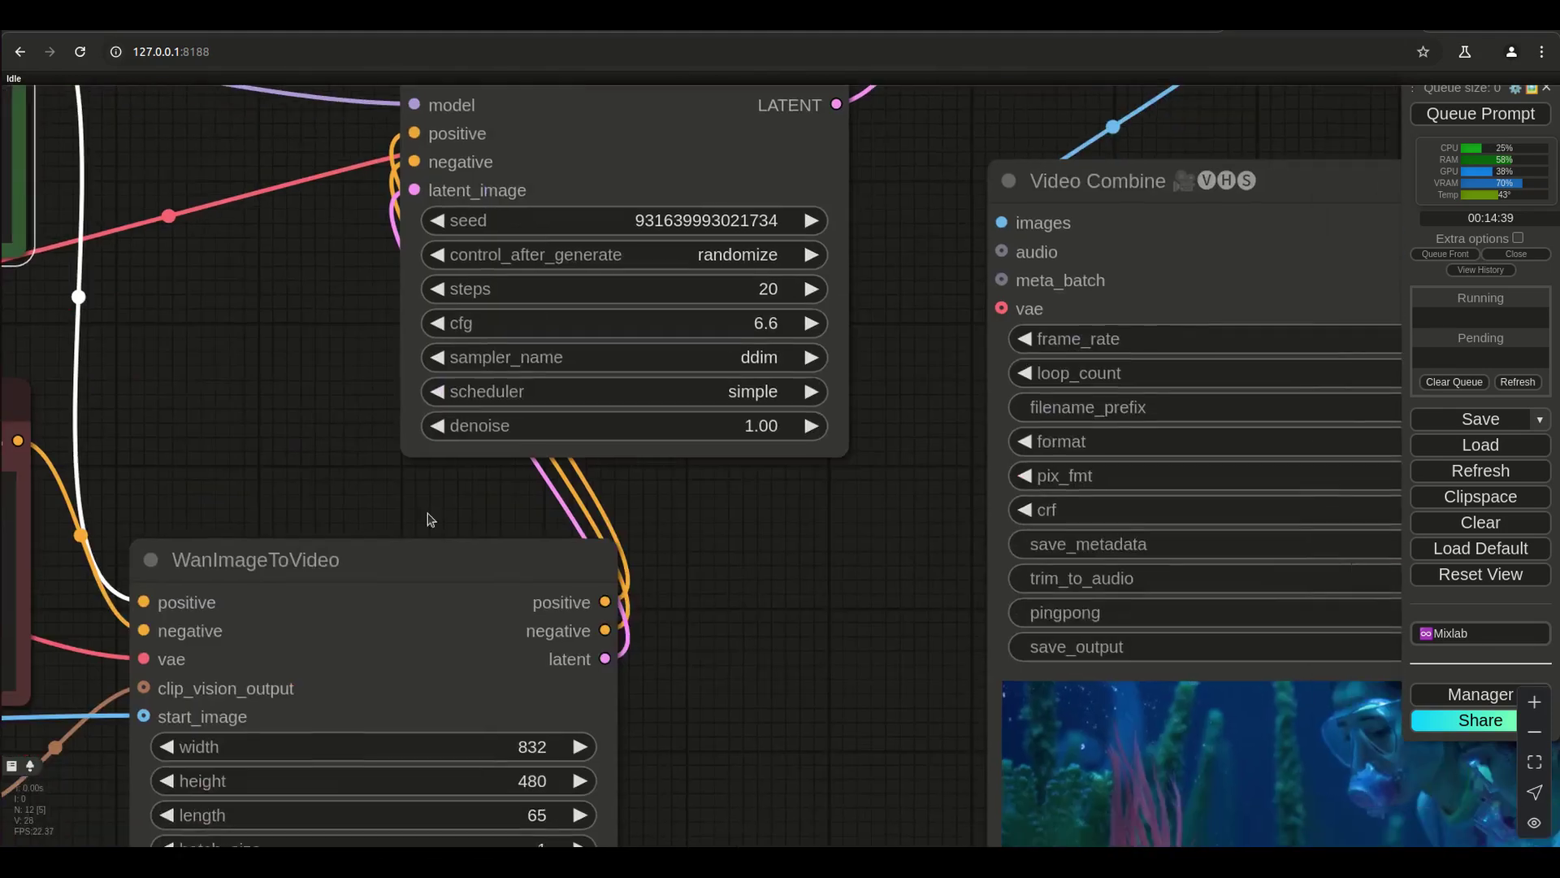
left_click_drag(891, 711, 568, 492)
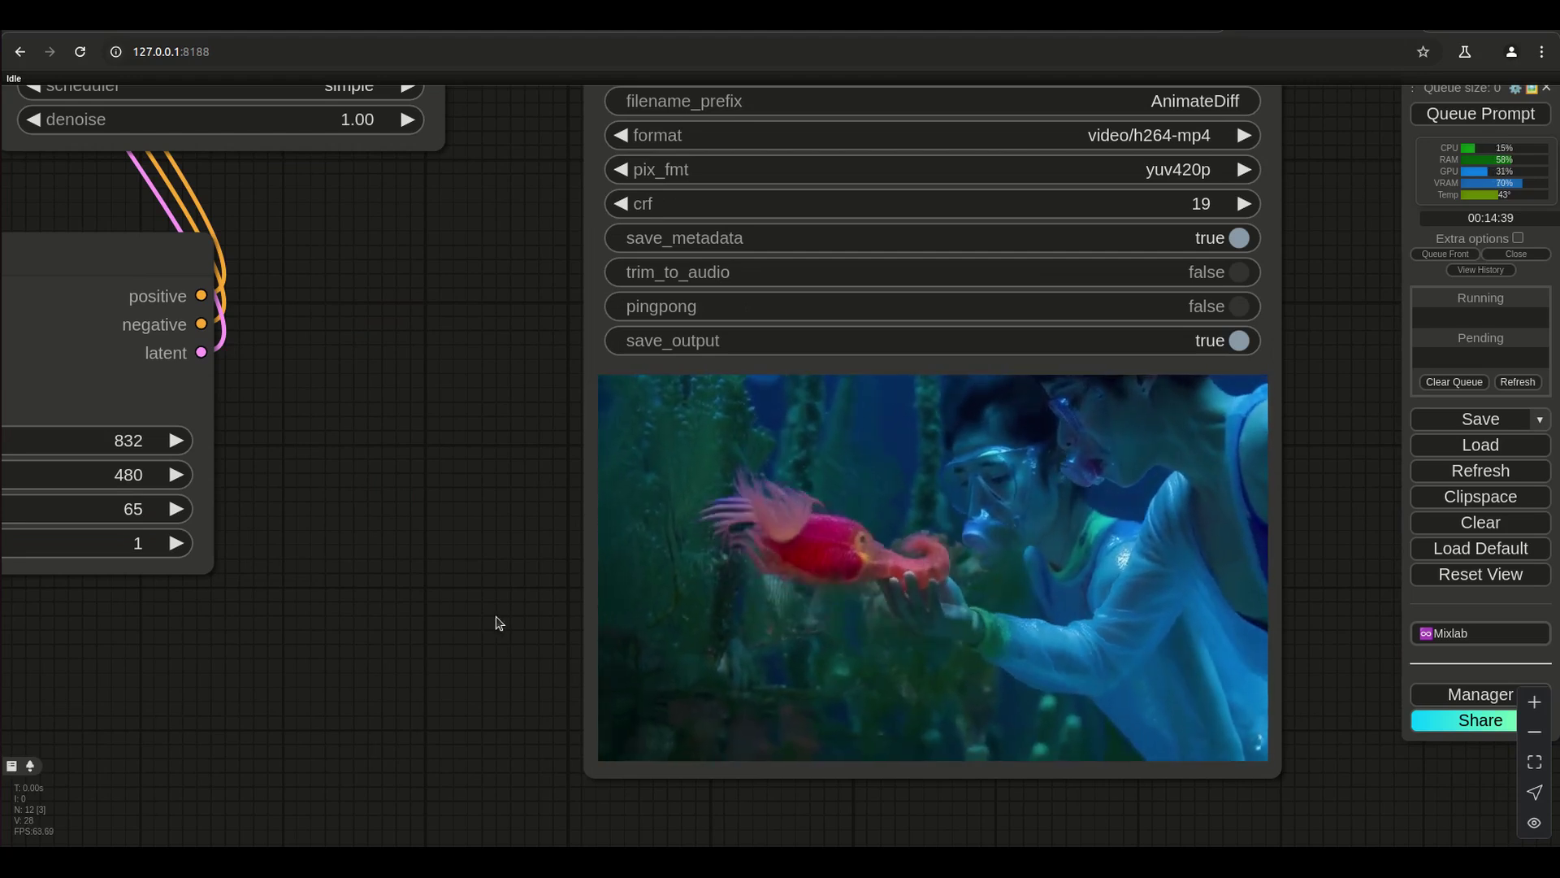
- Insert "remaining still" after "creature" in the positive prompt and queue another video generation
scroll(498, 623, "down", 4)
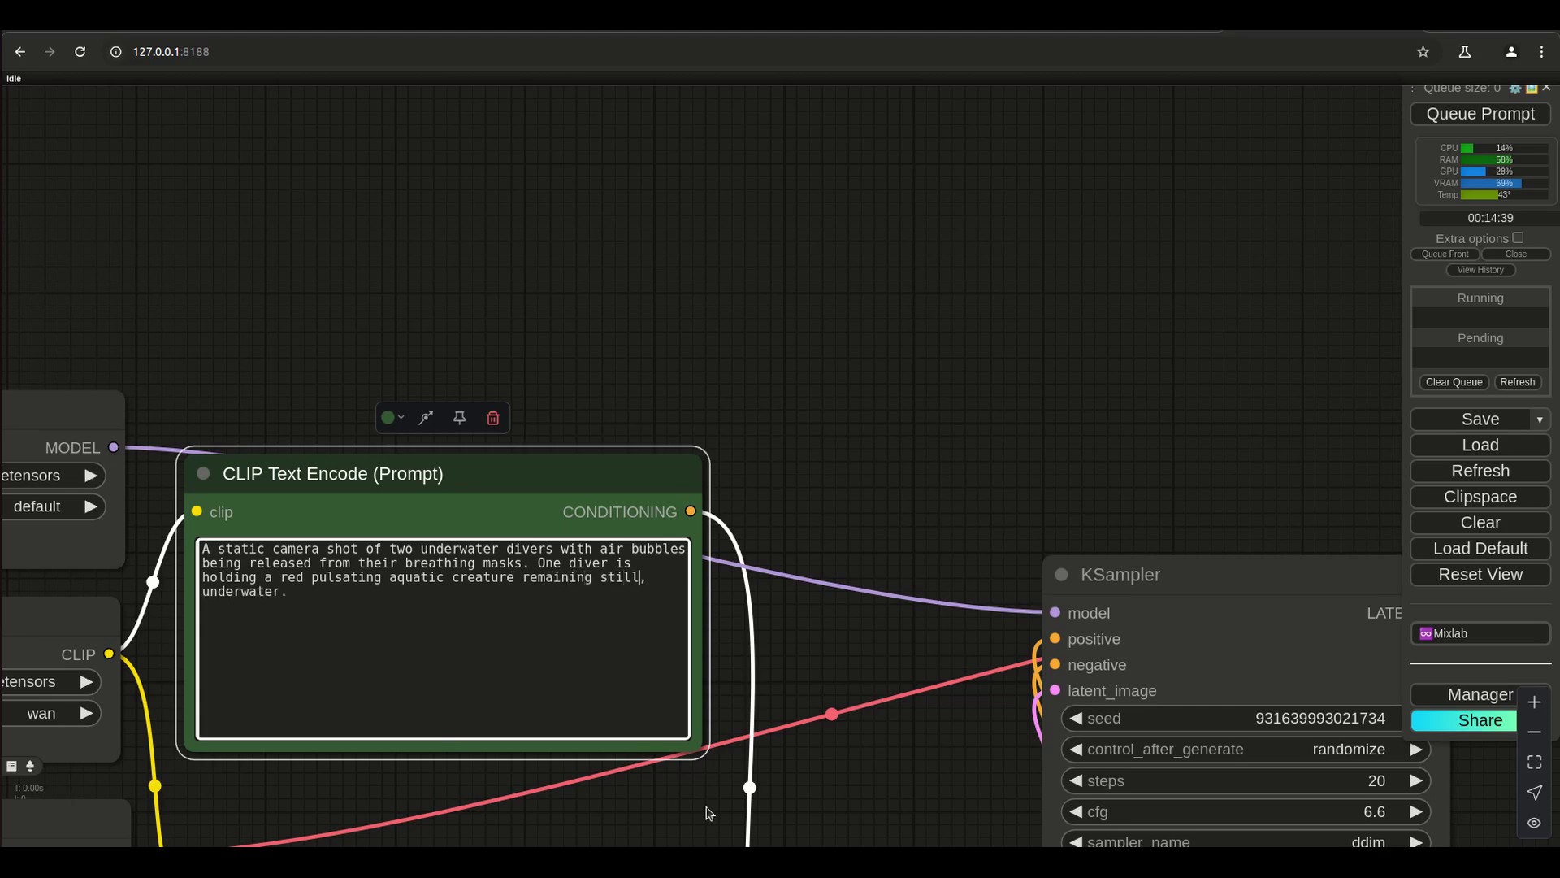
scroll(1090, 368, "right", 10)
scroll(574, 313, "down", 3)
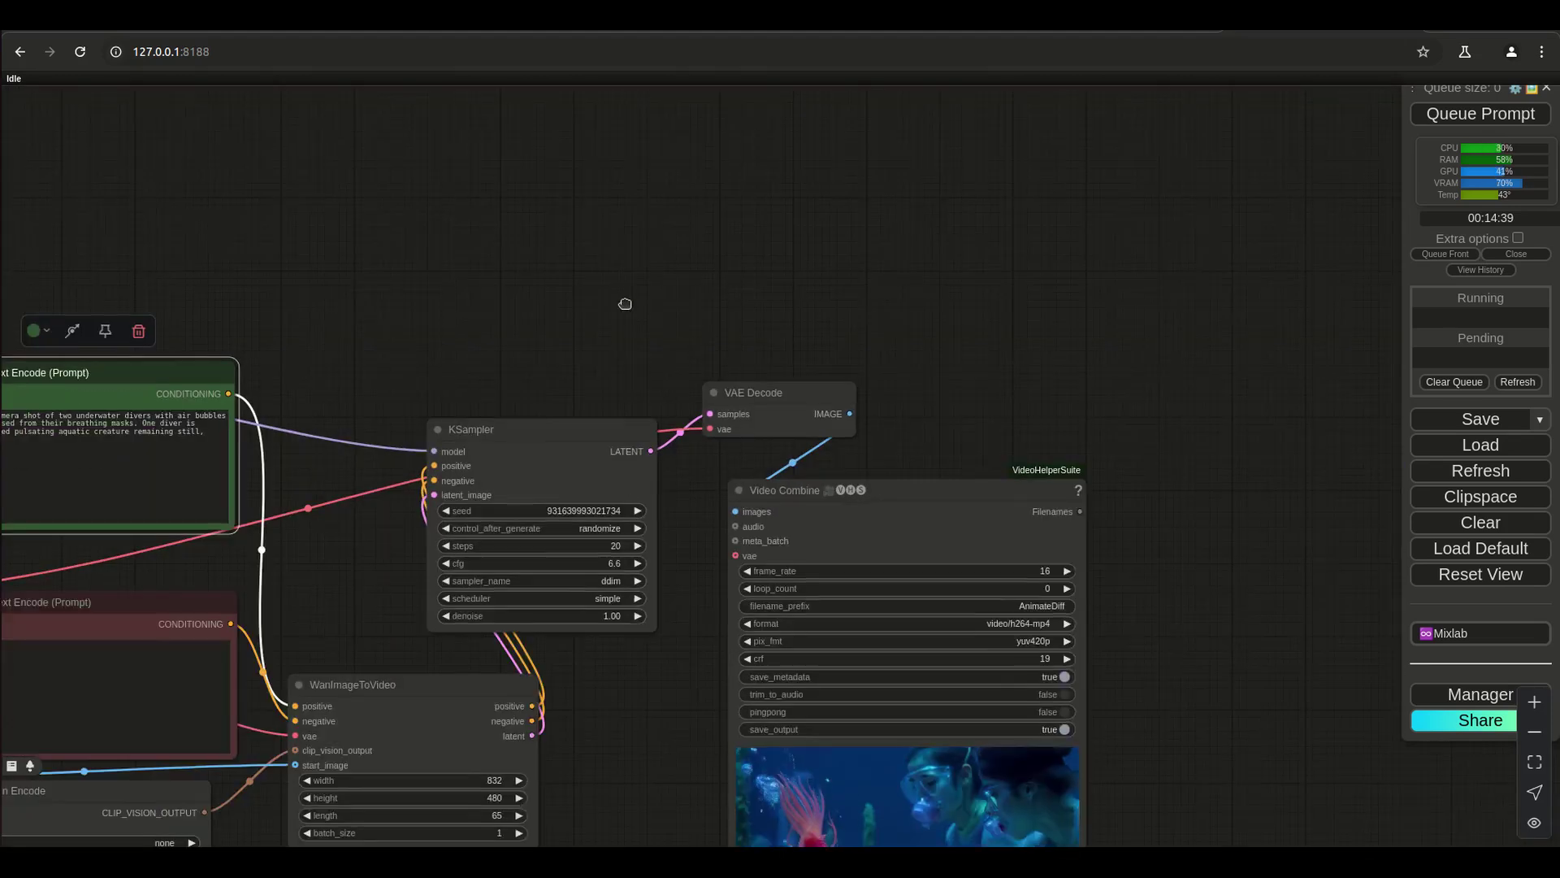
scroll(1187, 634, "left", 10)
left_click(1452, 116)
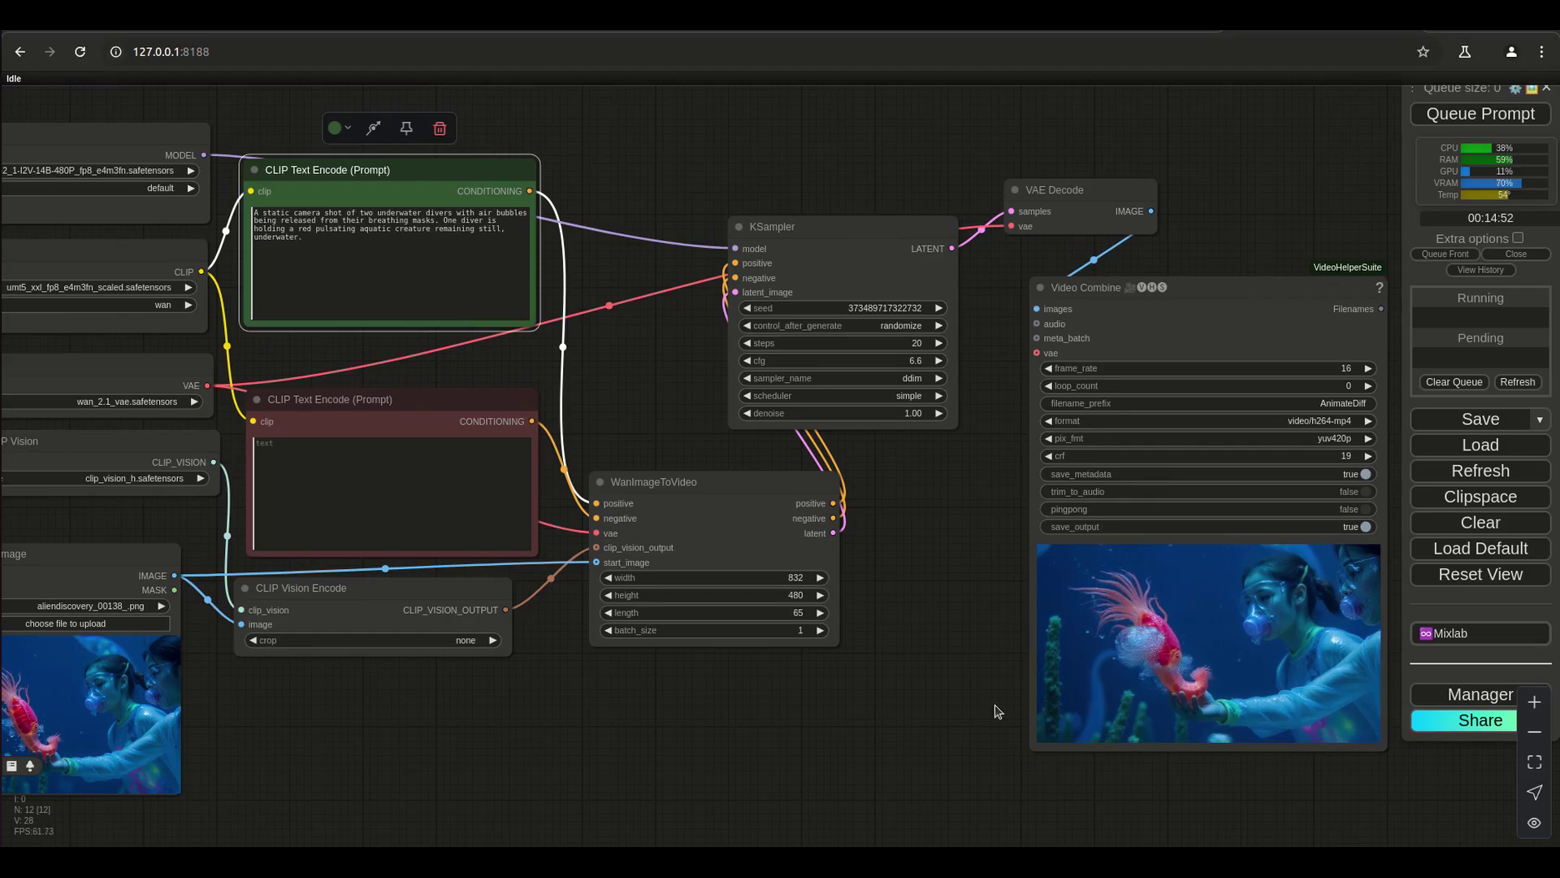
- Examine the regenerated video in the Video Combine preview, checking the creature's stillness and the air bubbles against the positive prompt
scroll(1000, 710, "right", 3)
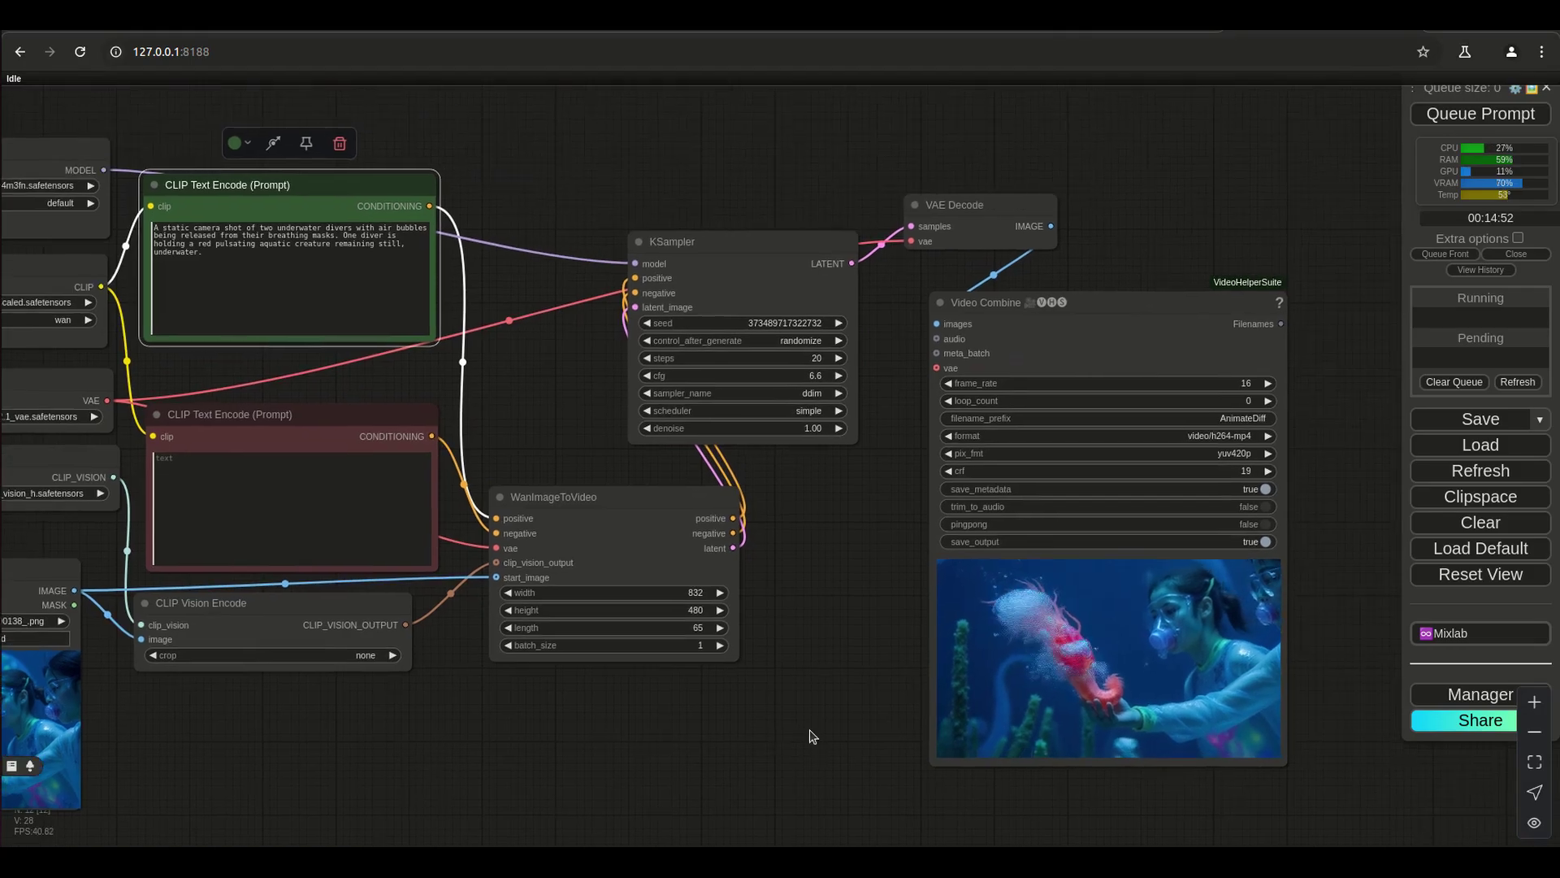
scroll(813, 737, "up", 5)
scroll(630, 728, "right", 5)
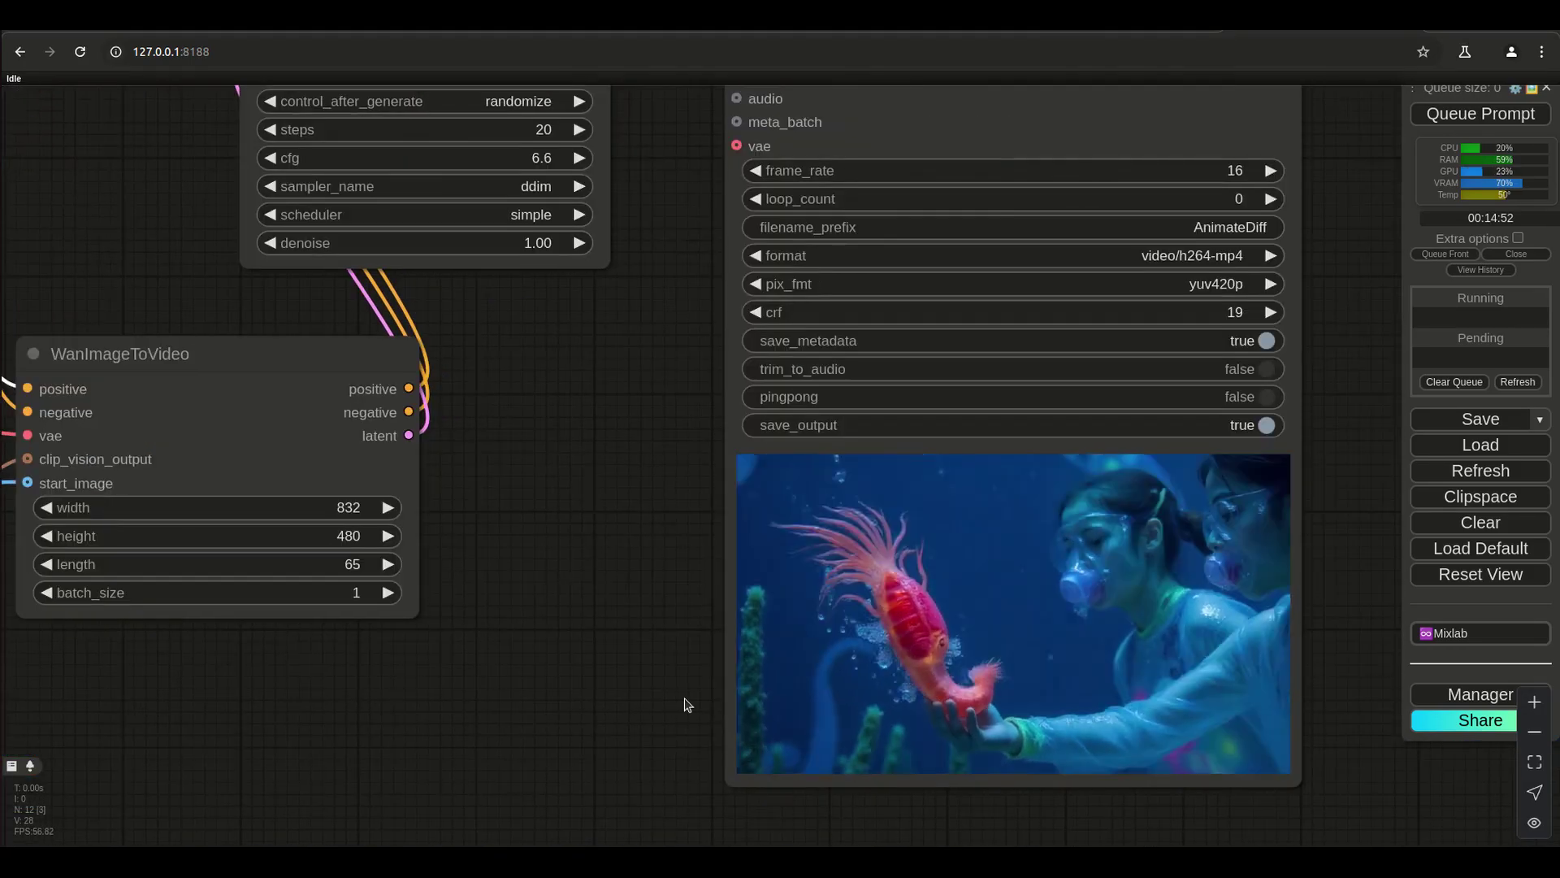
scroll(687, 705, "up", 2)
left_click_drag(686, 703, 543, 706)
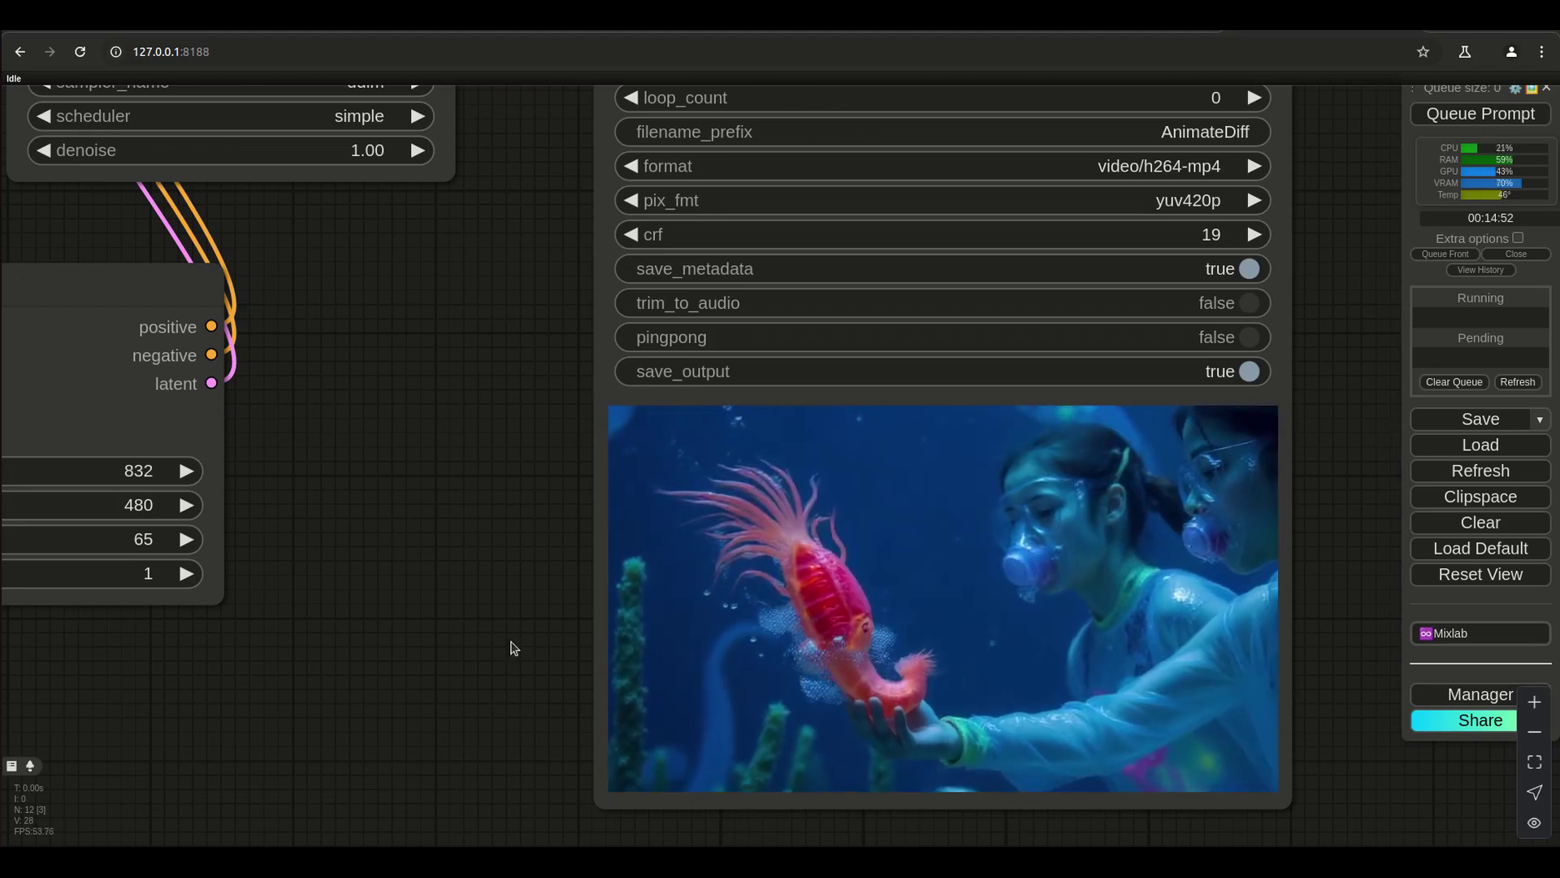
scroll(514, 647, "down", 2)
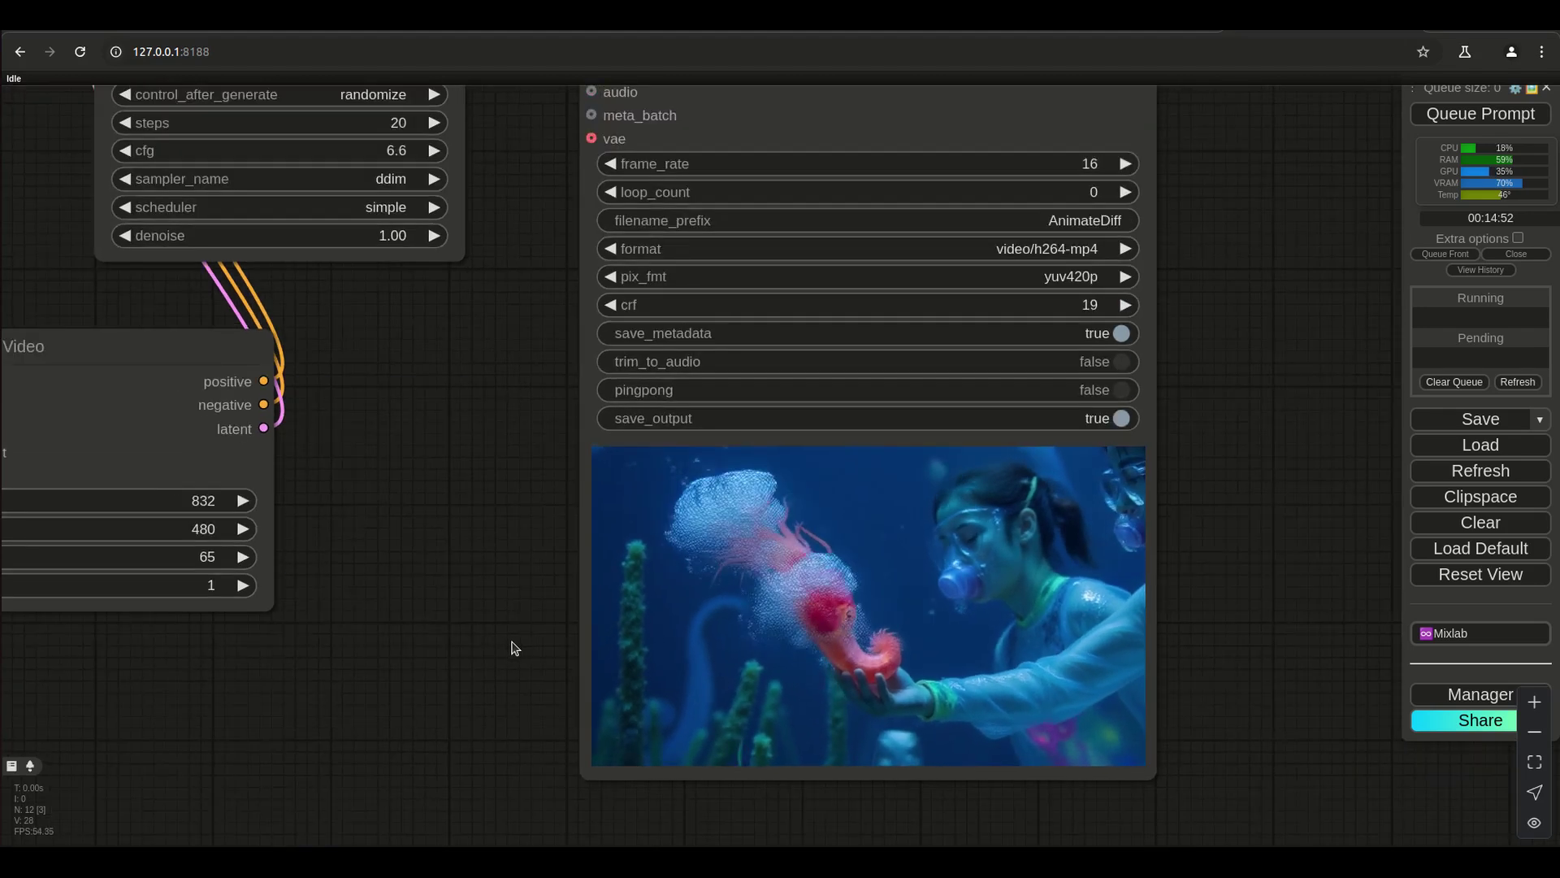
scroll(511, 645, "down", 2)
scroll(466, 468, "up", 3)
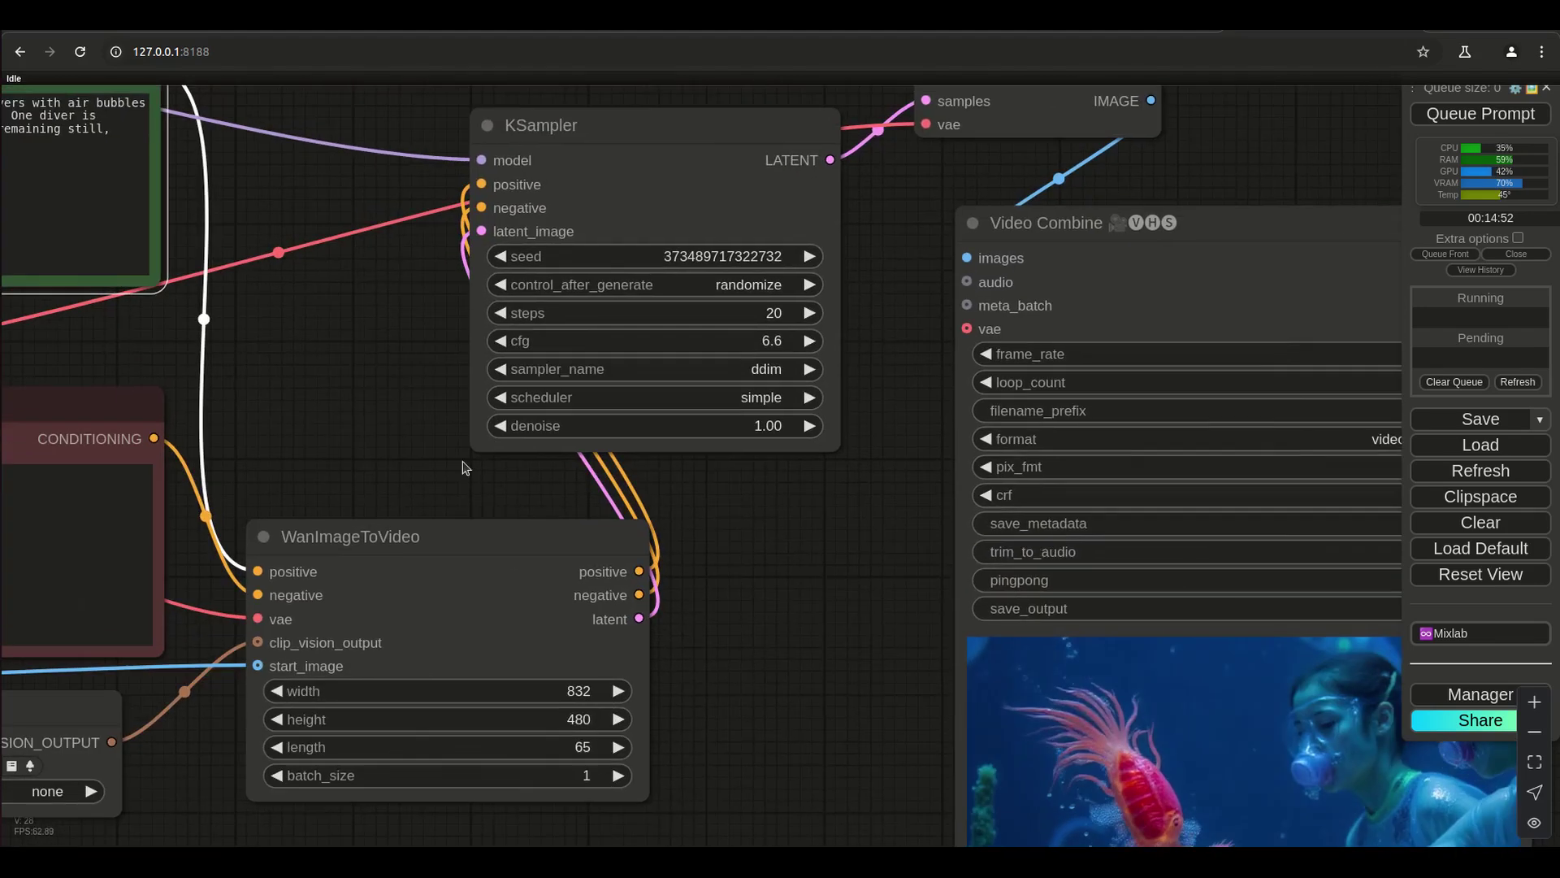
scroll(466, 468, "down", 2)
scroll(476, 441, "up", 2)
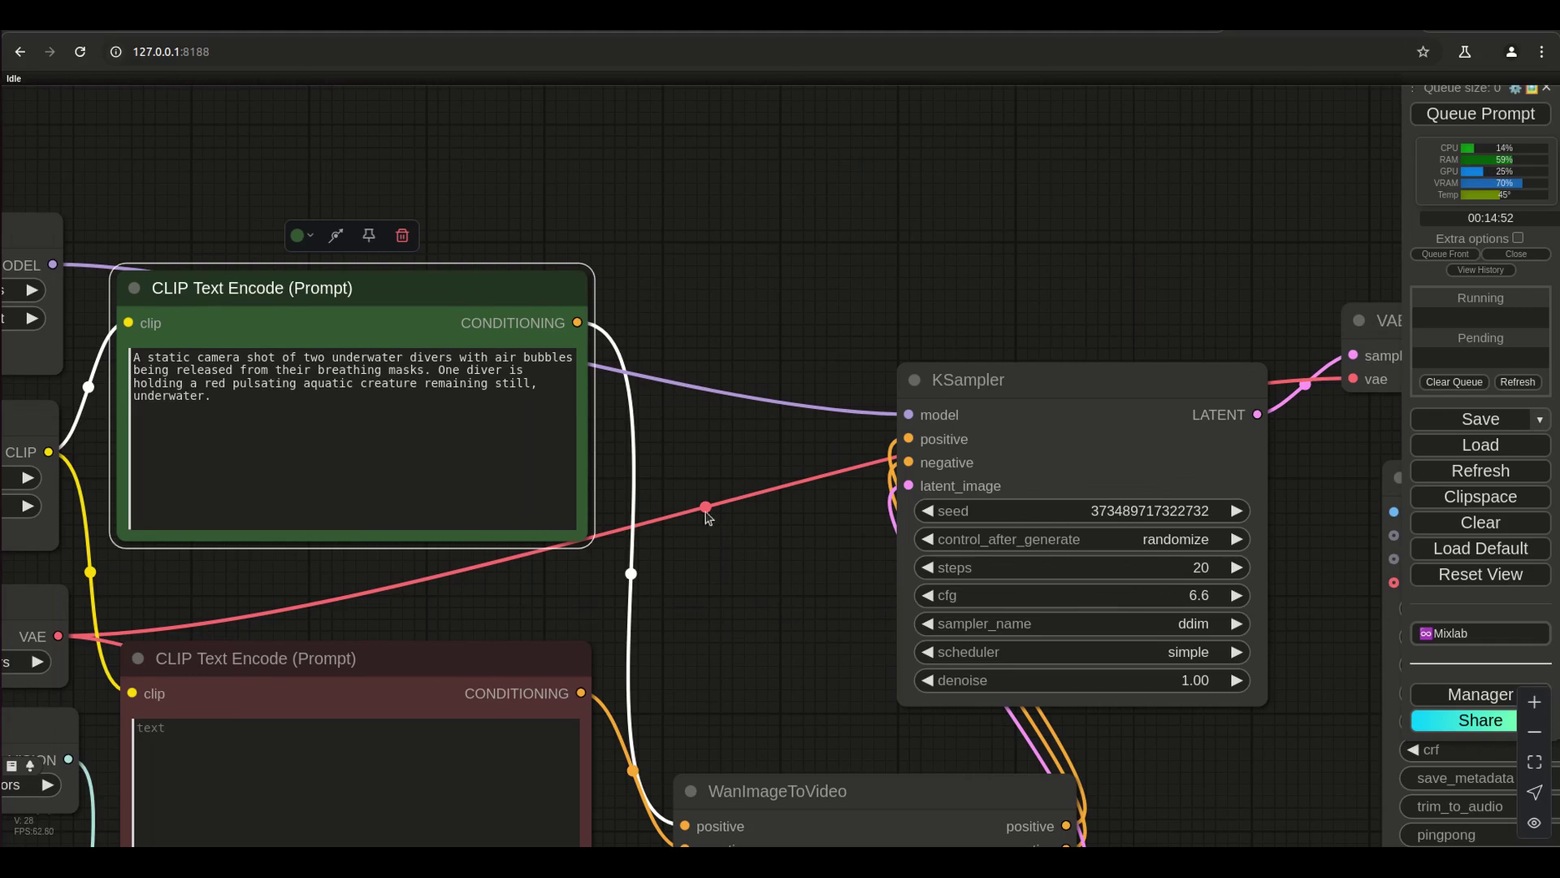
left_click_drag(1183, 795, 873, 589)
left_click_drag(992, 739, 697, 546)
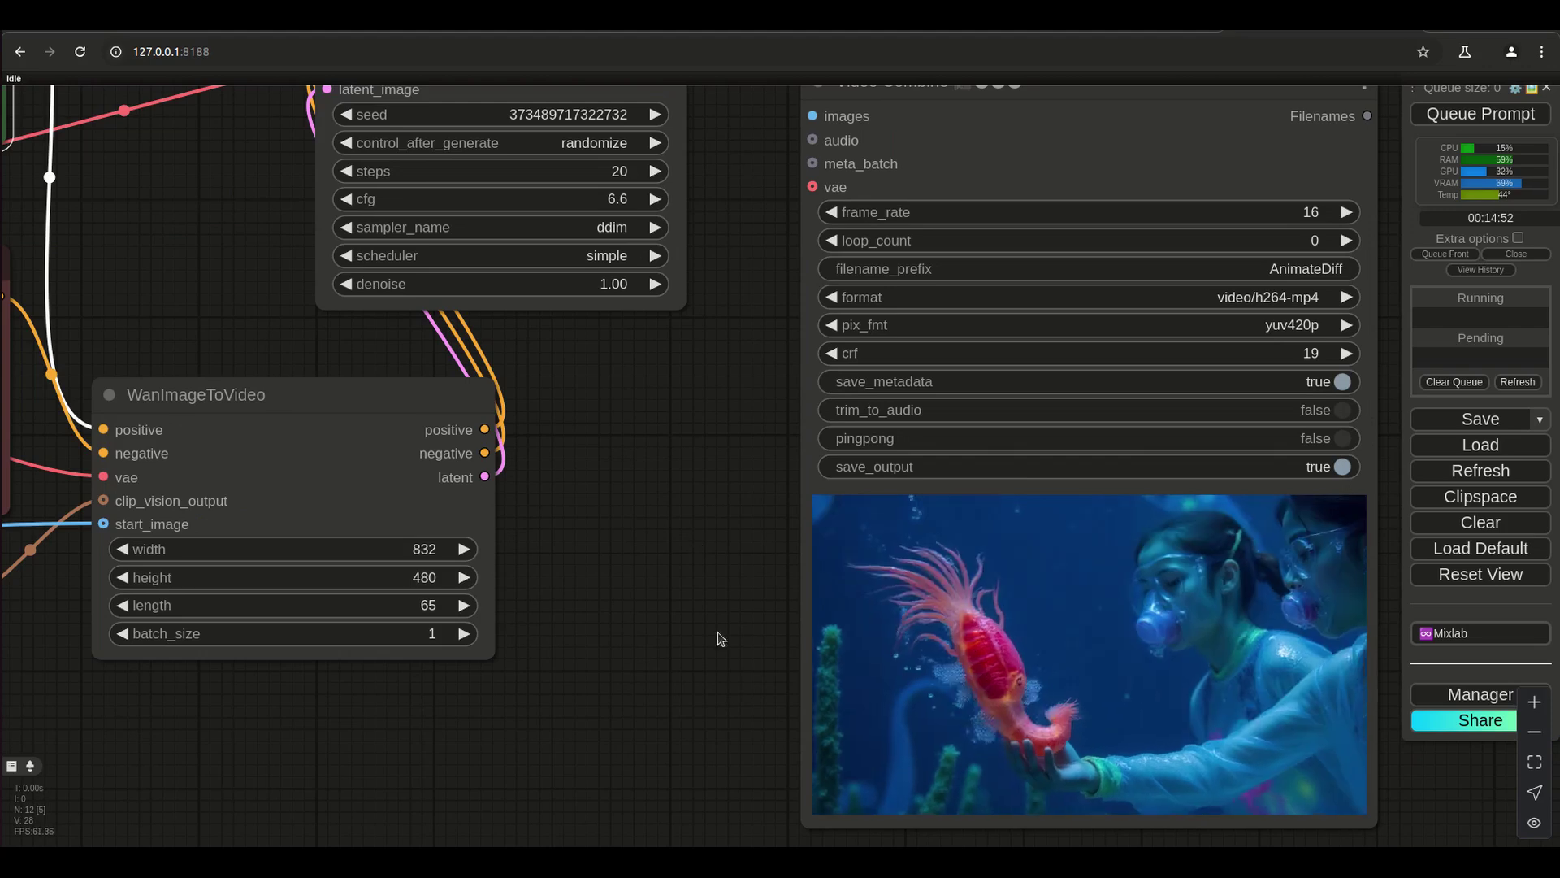
left_click_drag(710, 687, 695, 688)
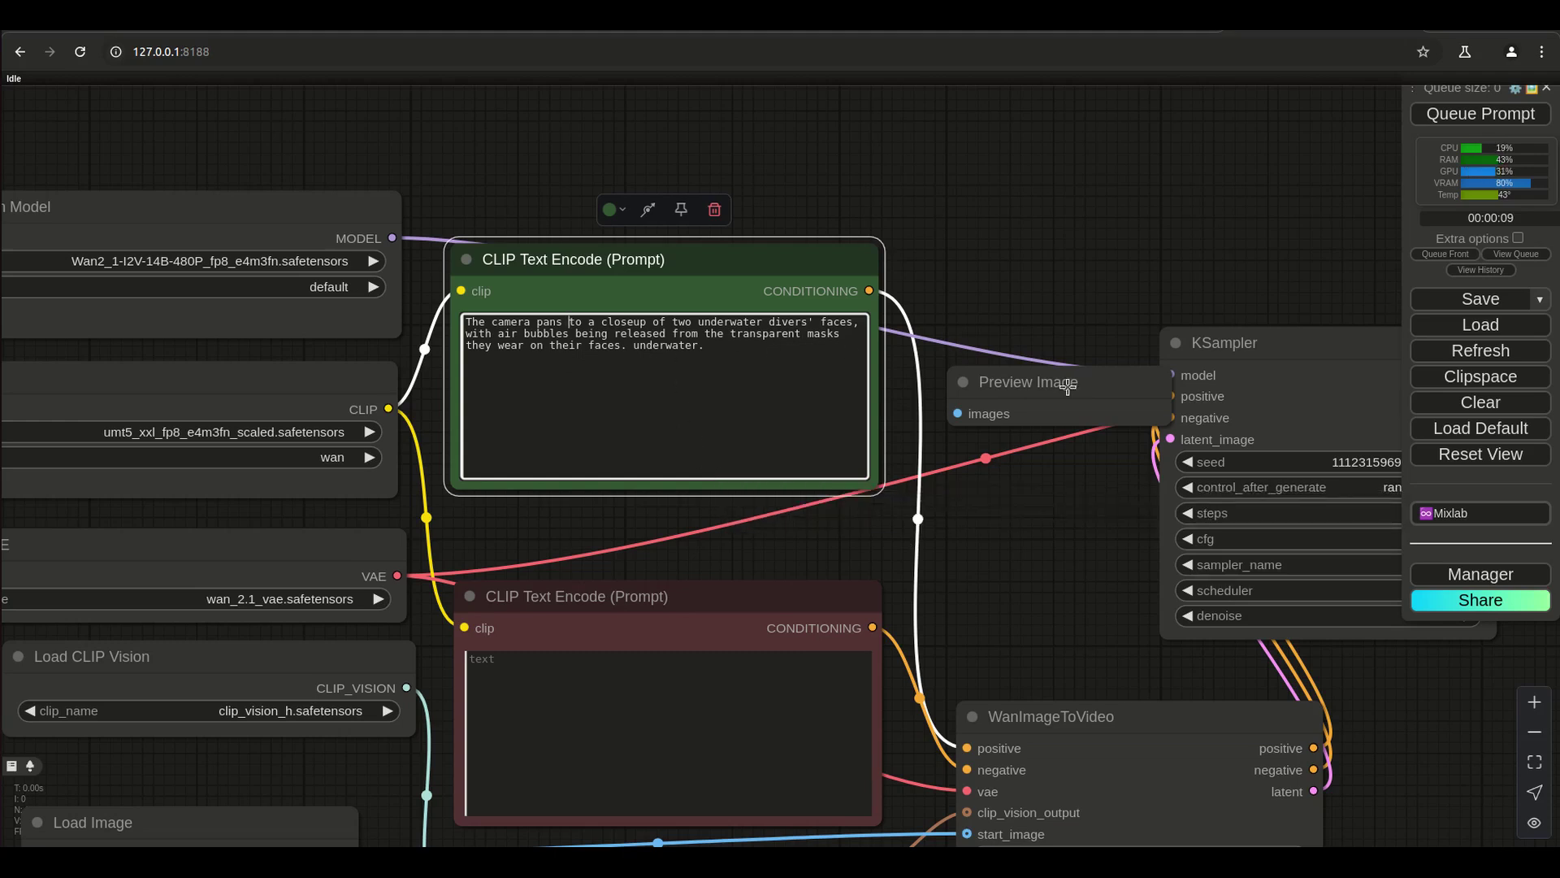
- Delete the unconnected Preview Image node and queue a generation with the prompt panning the camera to the divers' faces
left_click_drag(1065, 383, 1036, 248)
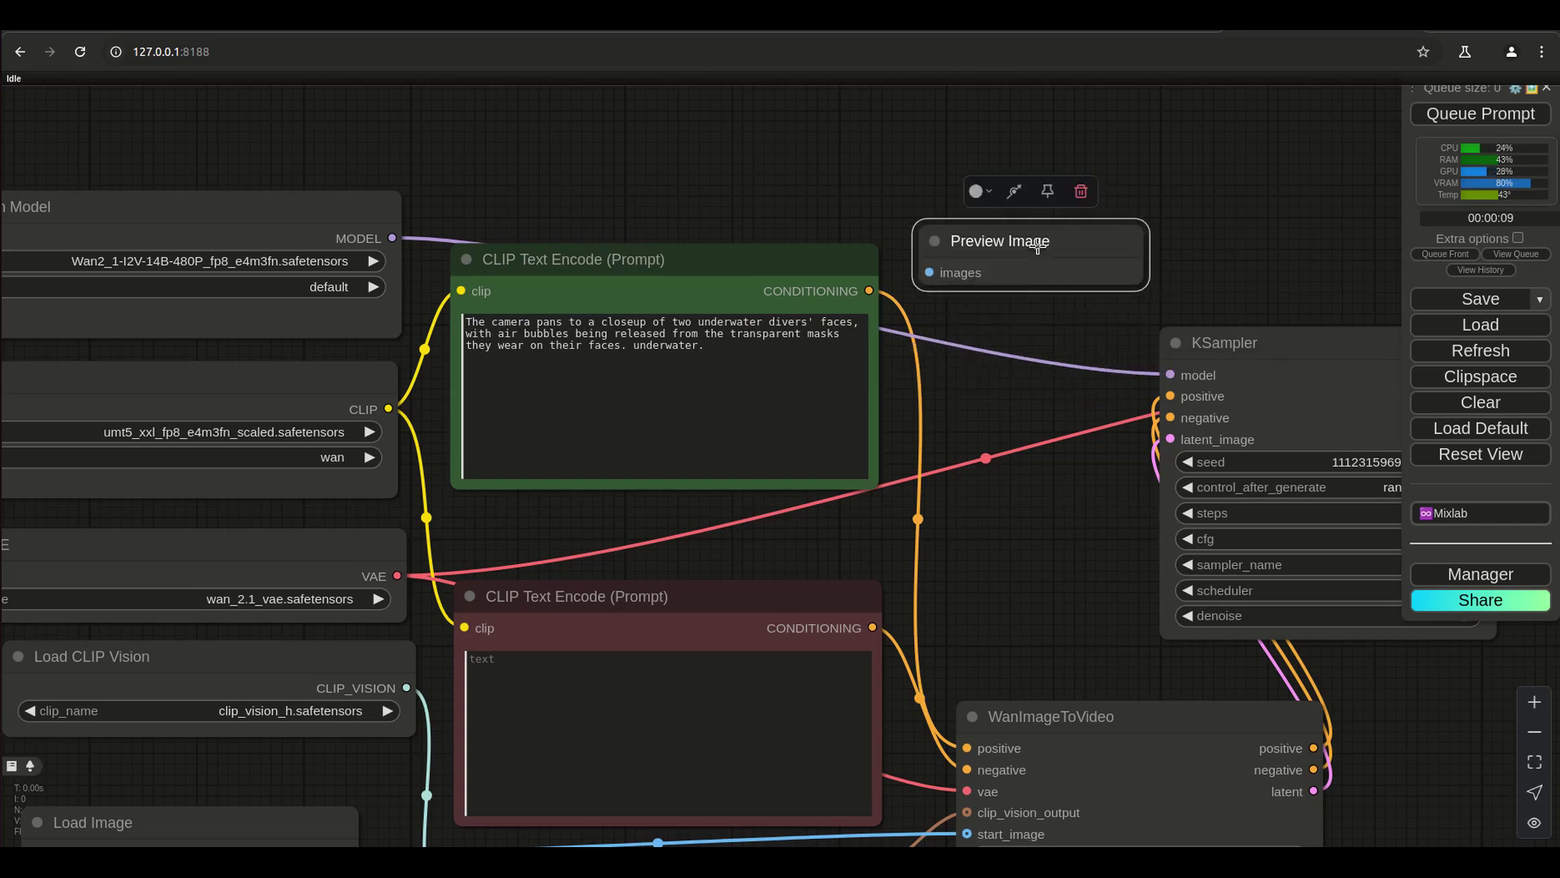
key("Delete")
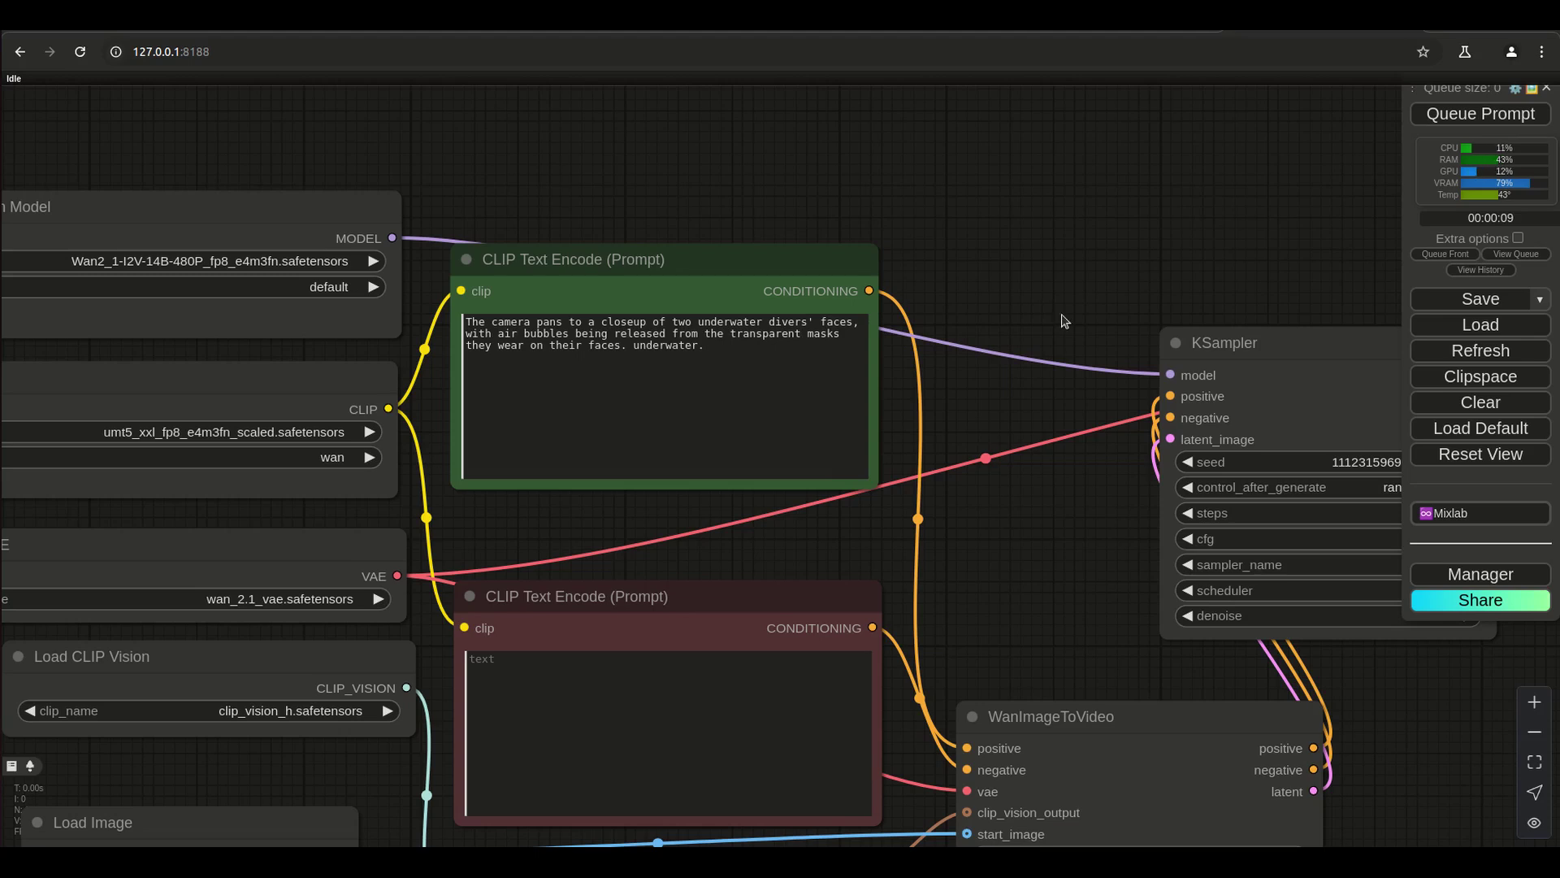
left_click(1480, 114)
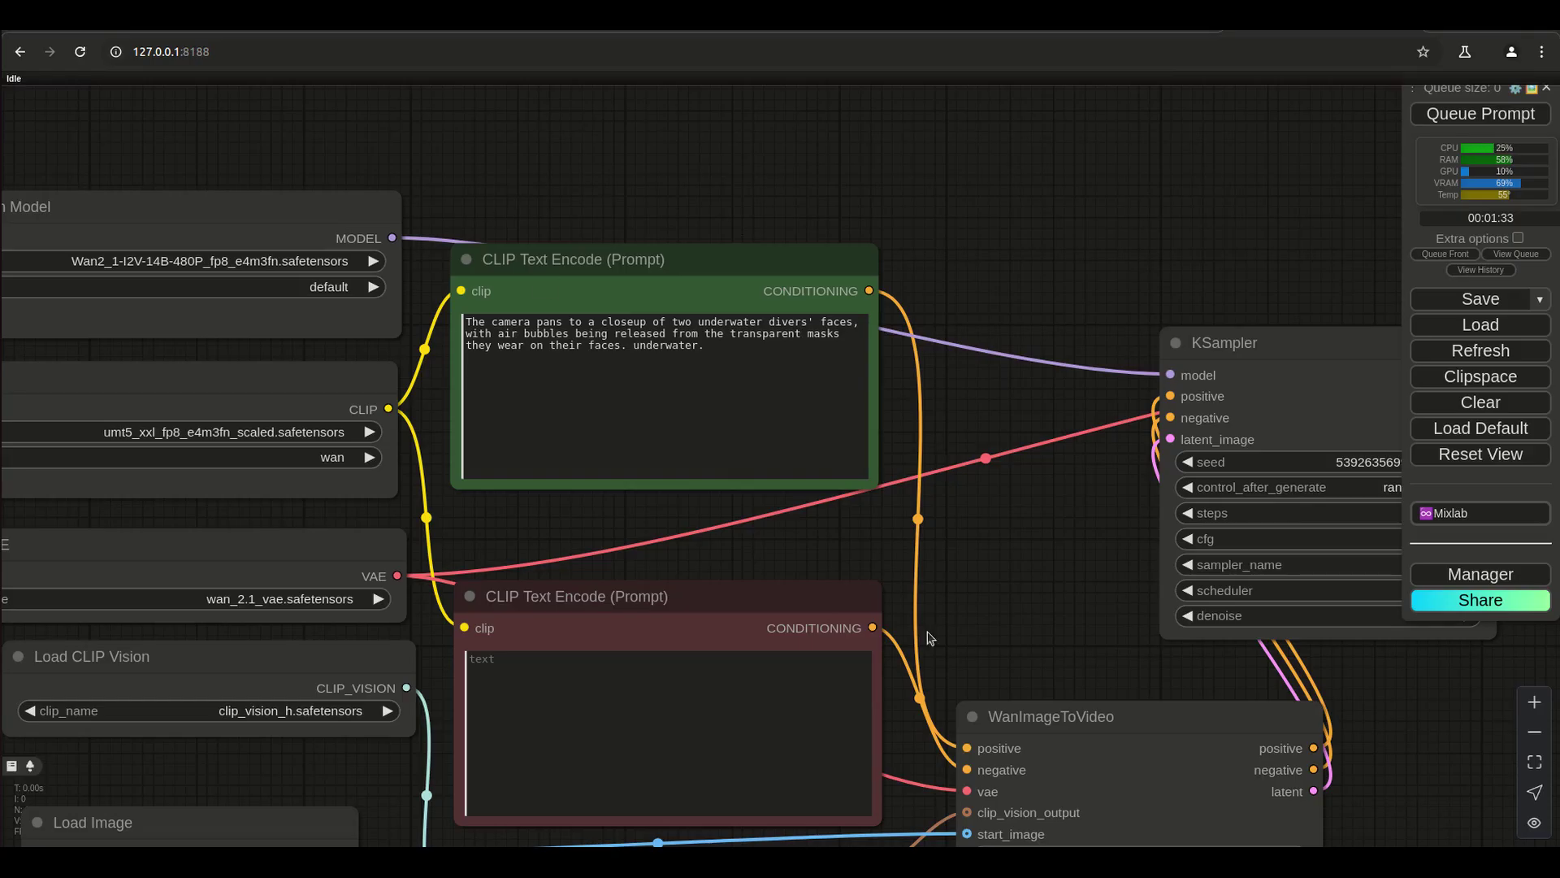
- Examine the camera-pan video against its source image, and review the WanImageToVideo length alongside the Video Combine frame rate
left_click_drag(1084, 638, 446, 560)
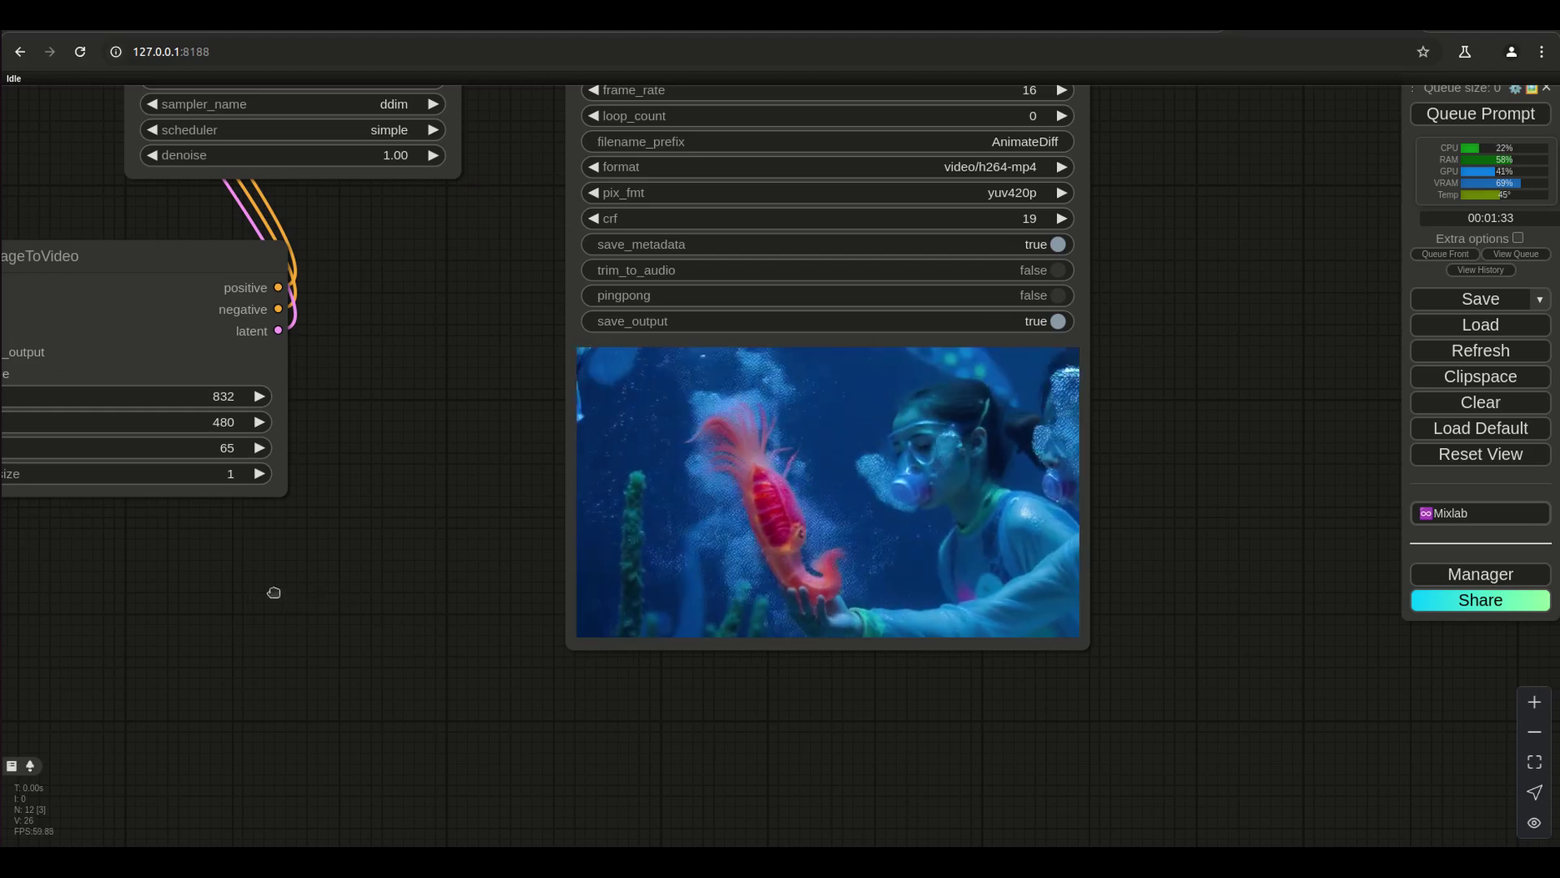
left_click_drag(302, 591, 857, 650)
scroll(857, 650, "down", 5)
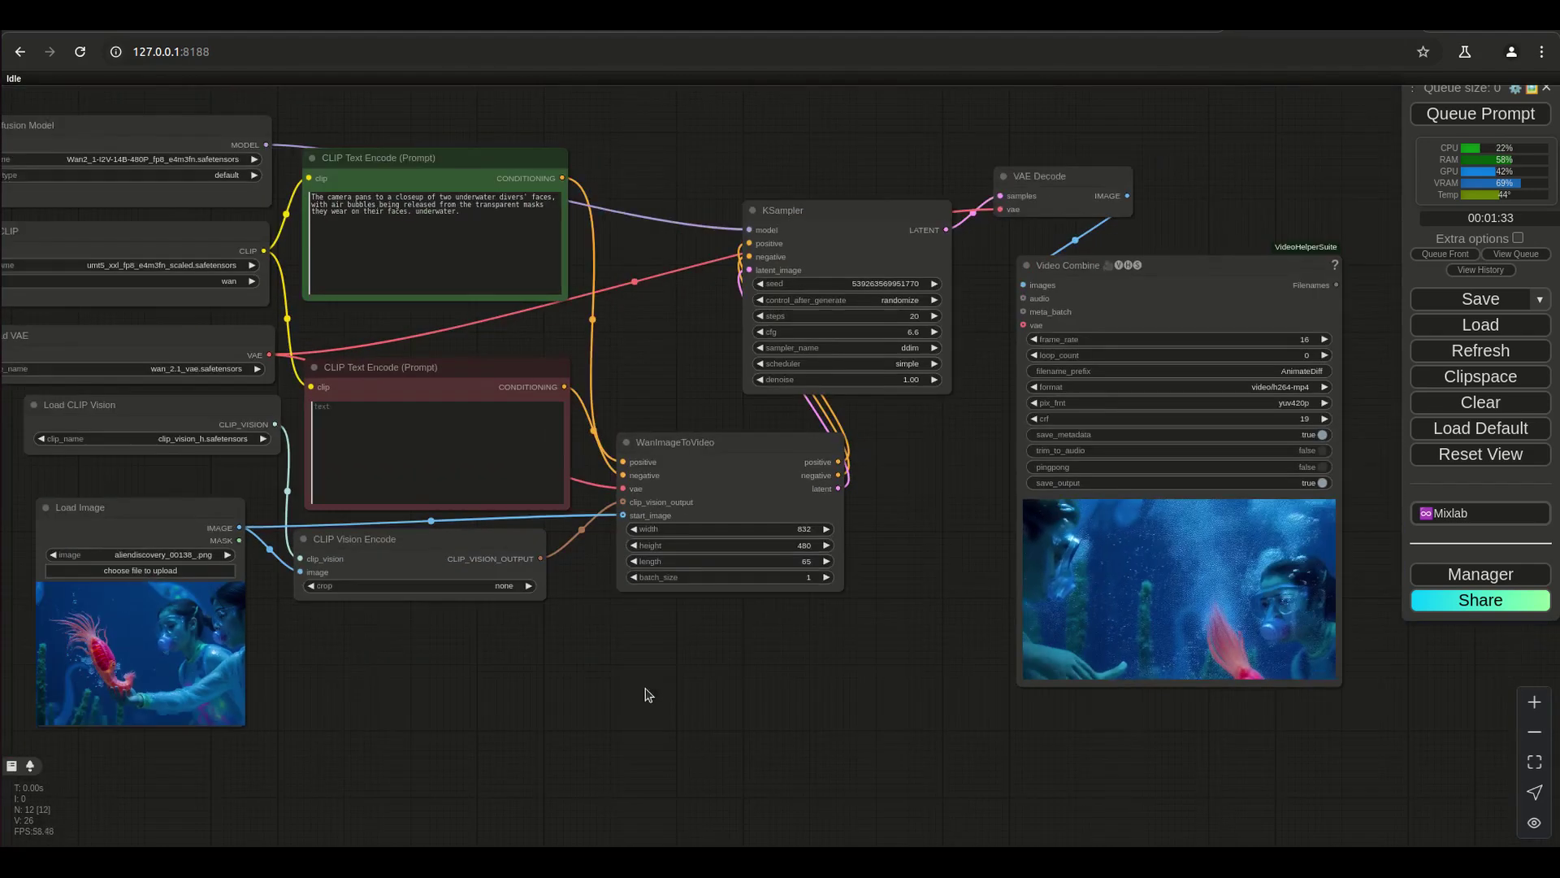
scroll(792, 650, "up", 4)
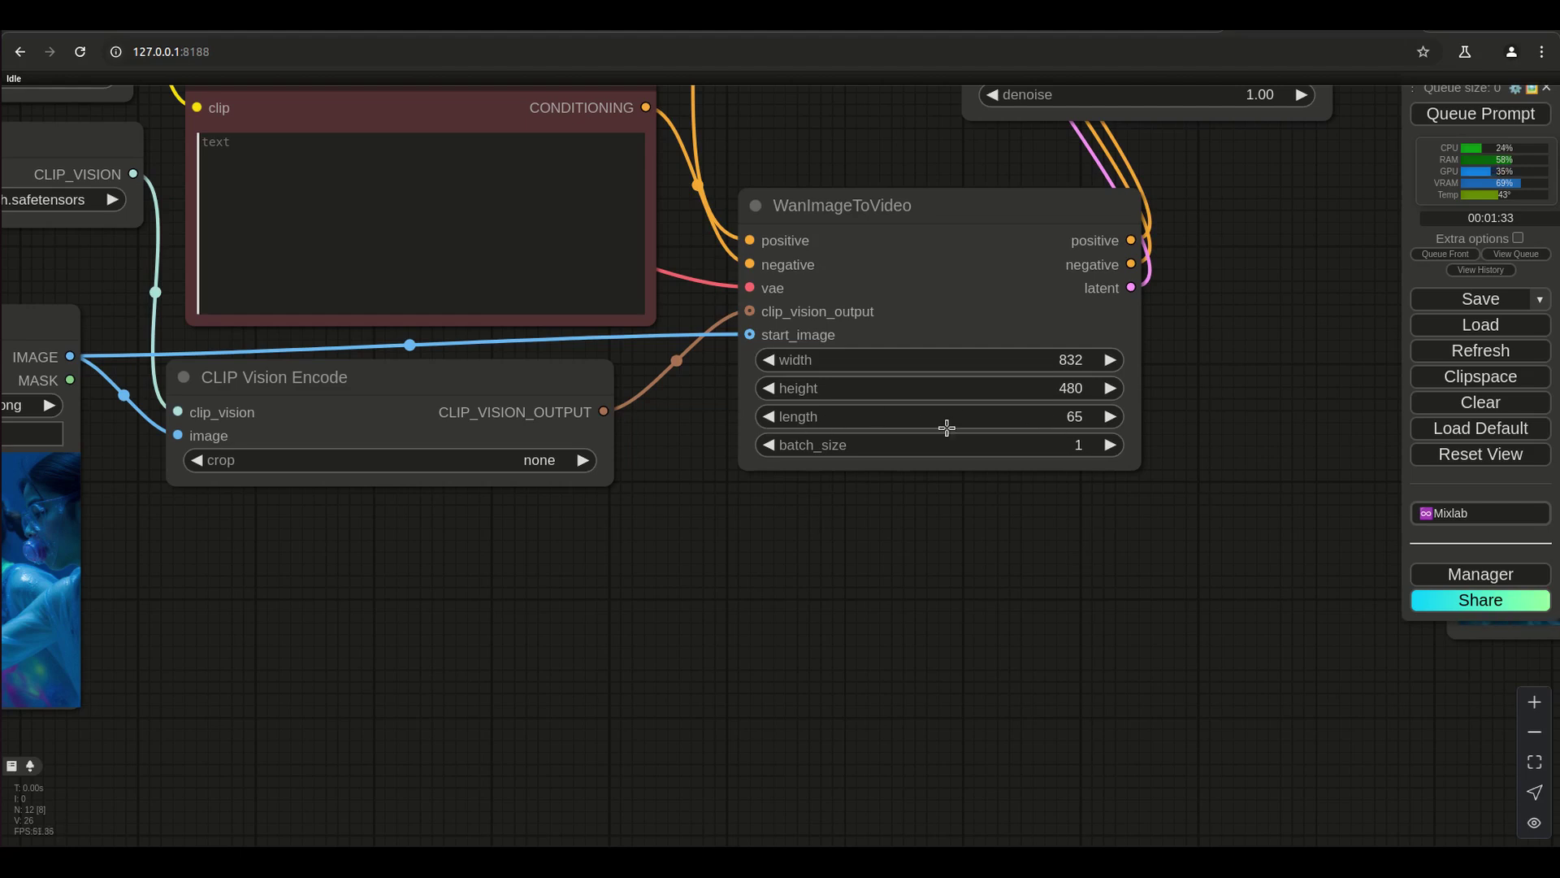
left_click_drag(1248, 411, 954, 658)
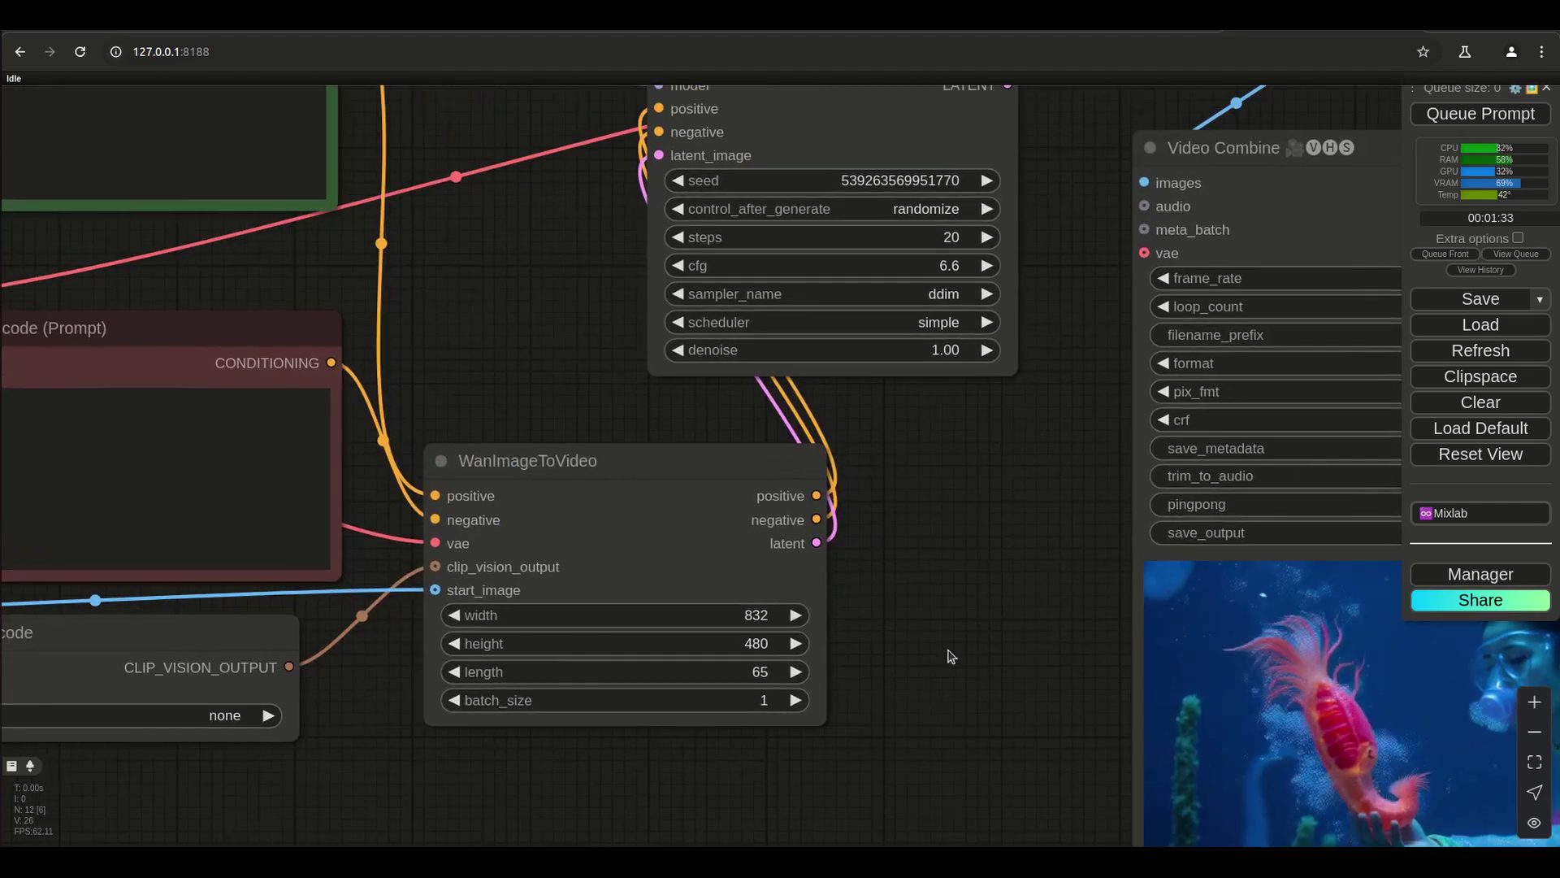
scroll(888, 637, "down", 2)
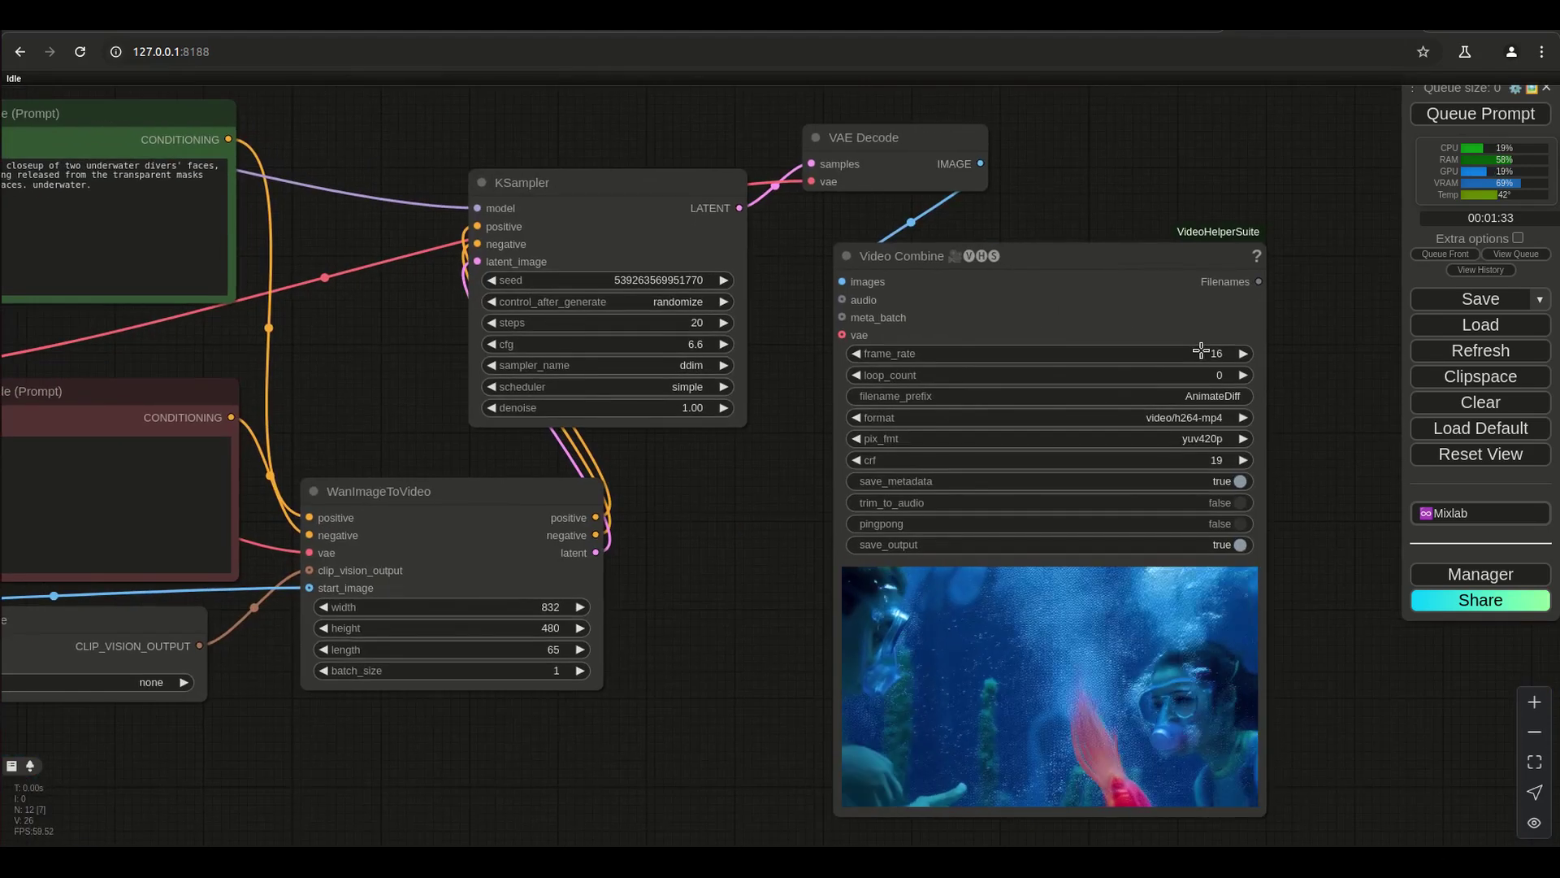
scroll(671, 674, "up", 3)
scroll(1160, 661, "left", 5)
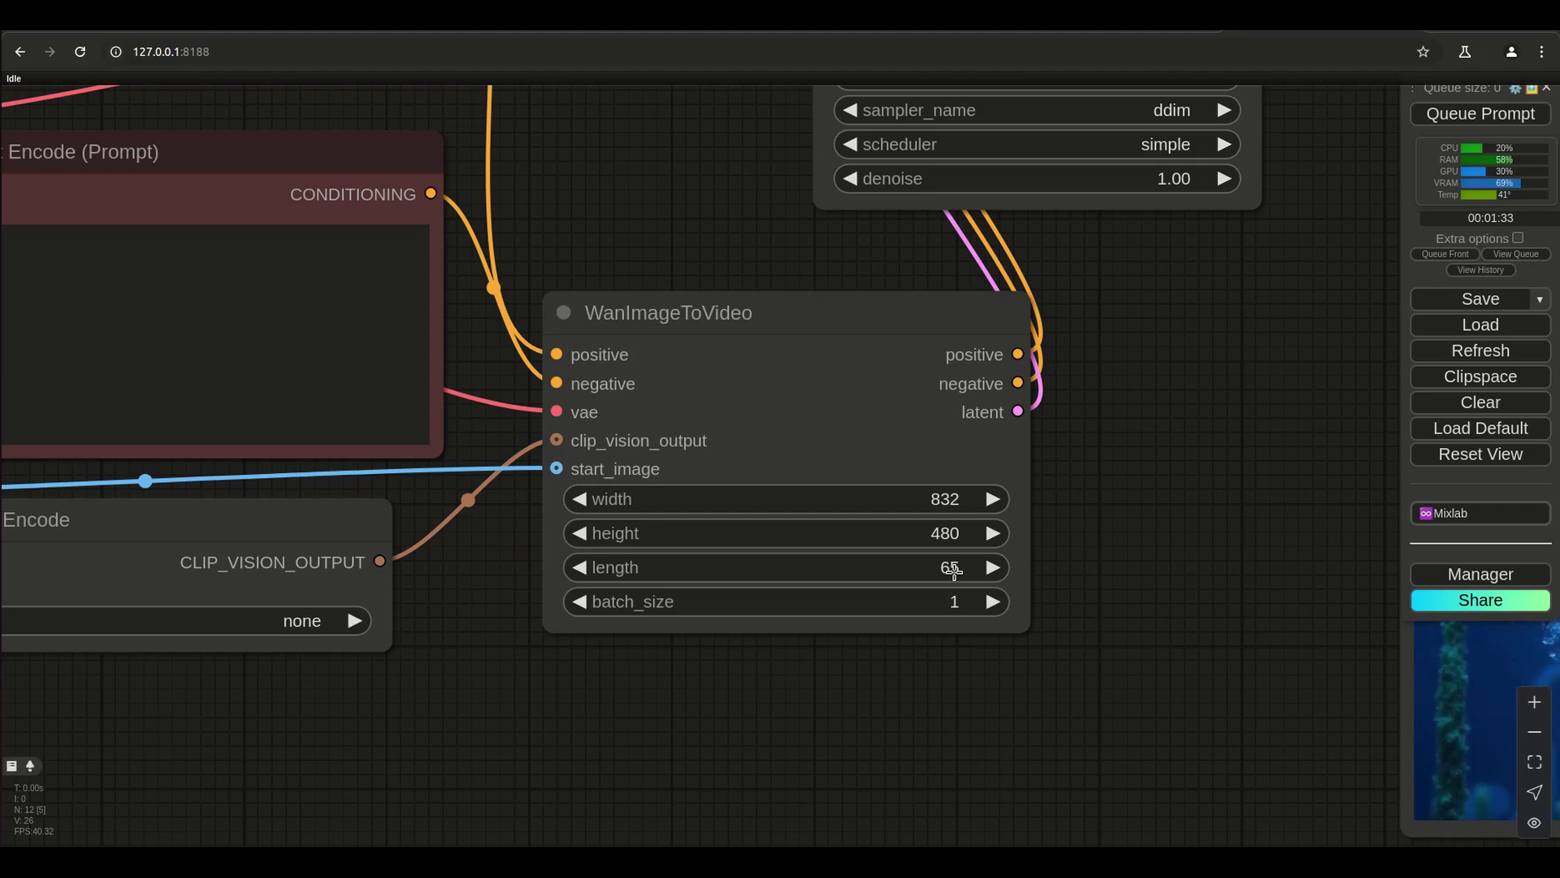
scroll(952, 569, "down", 1)
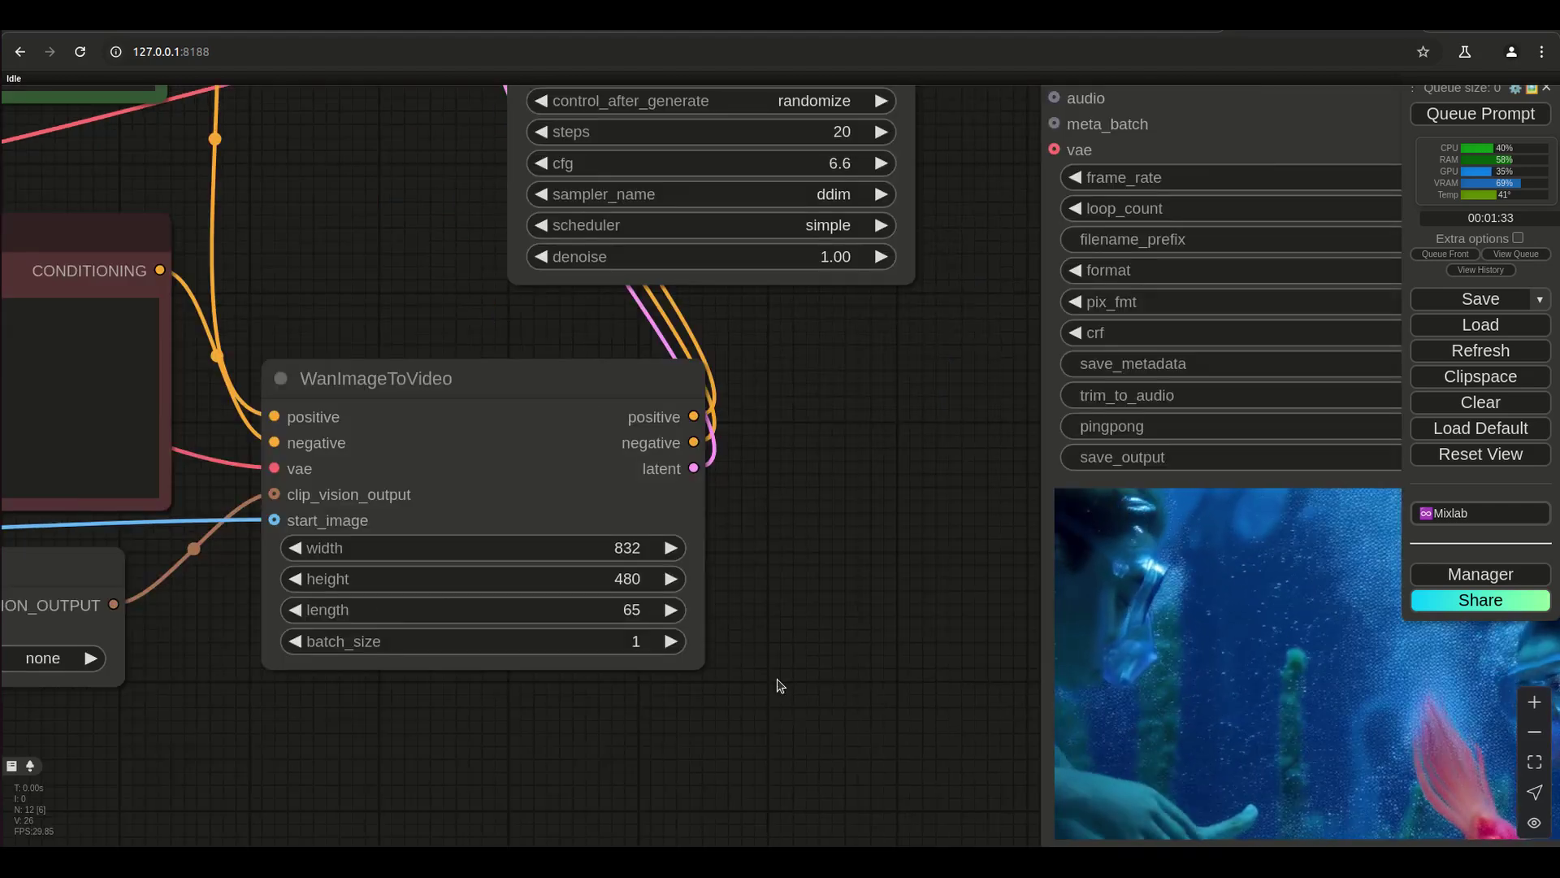
- Examine the WanImageToVideo, KSampler and Video Combine settings beside the generated video, and review the complete image-to-video node graph
scroll(776, 682, "down", 2)
scroll(929, 508, "right", 3)
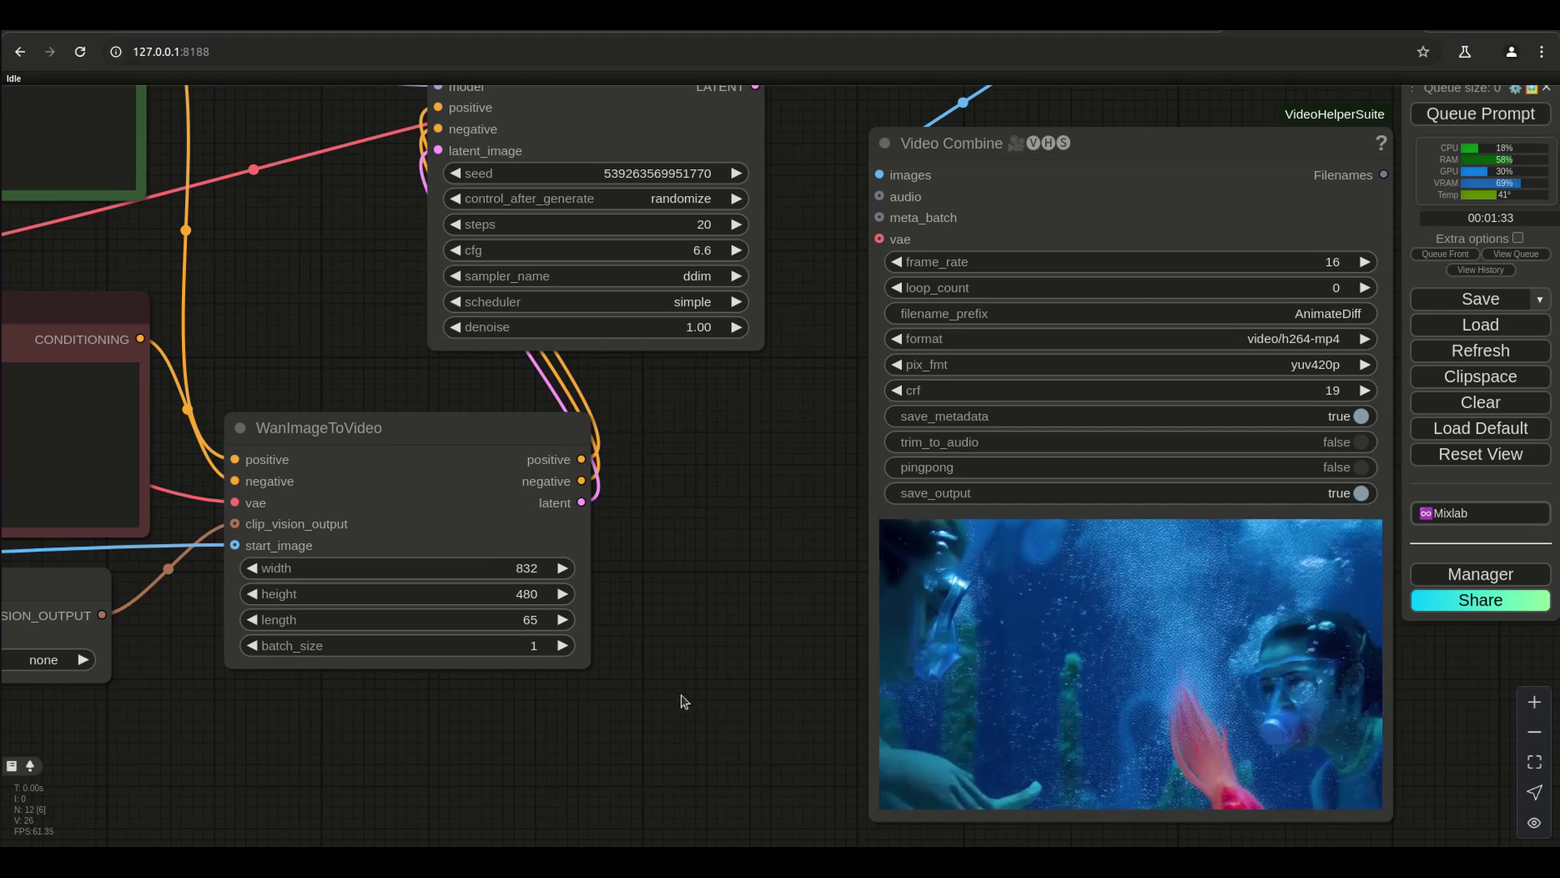
scroll(926, 662, "up", 4)
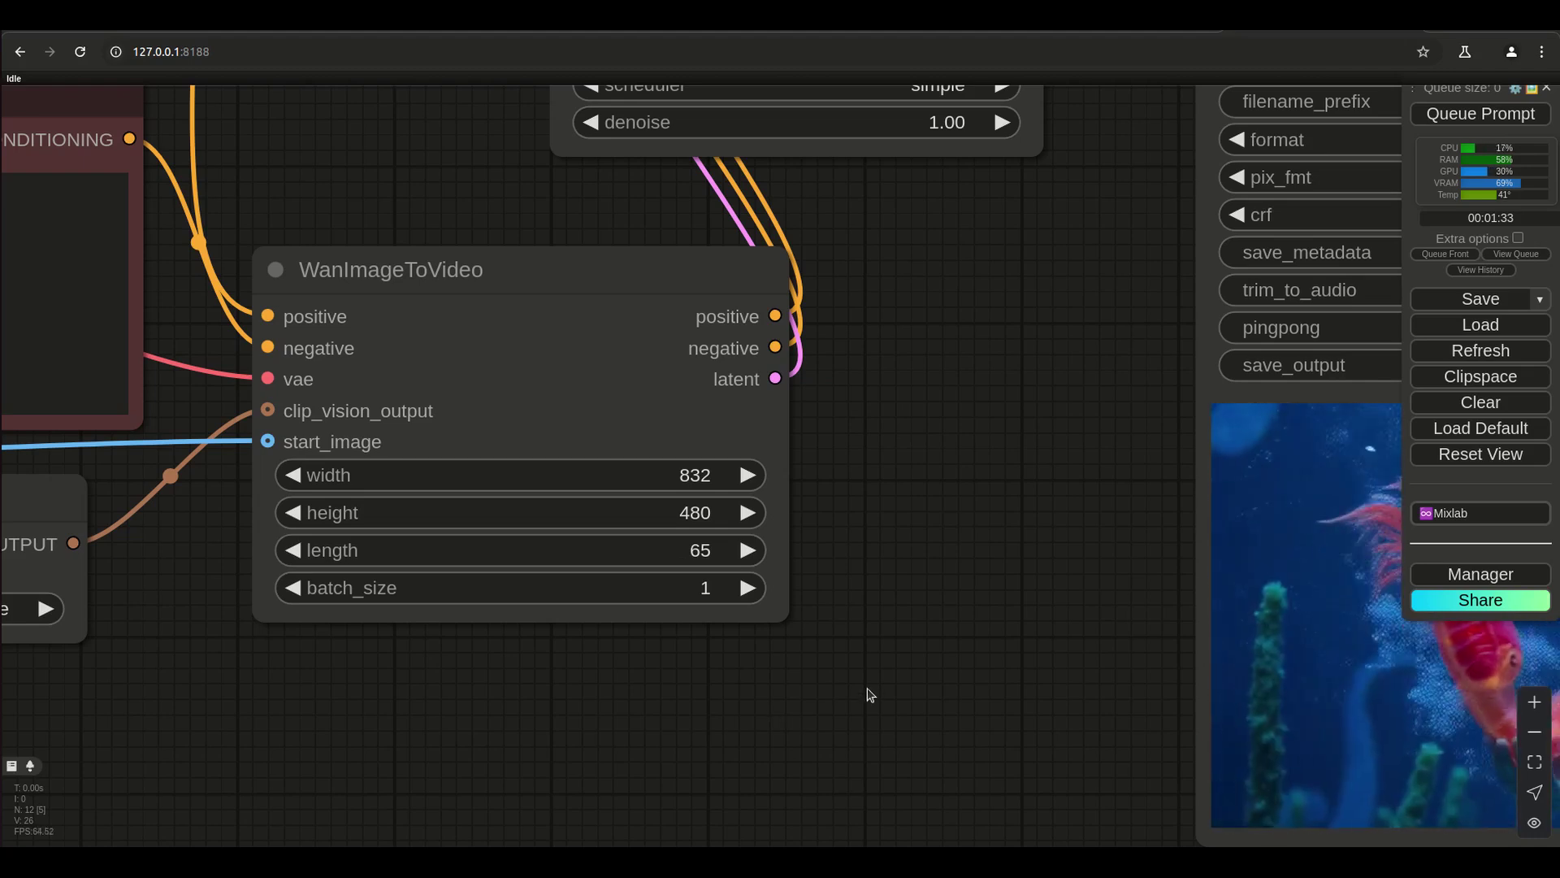
scroll(868, 694, "down", 2)
left_click_drag(868, 693, 442, 697)
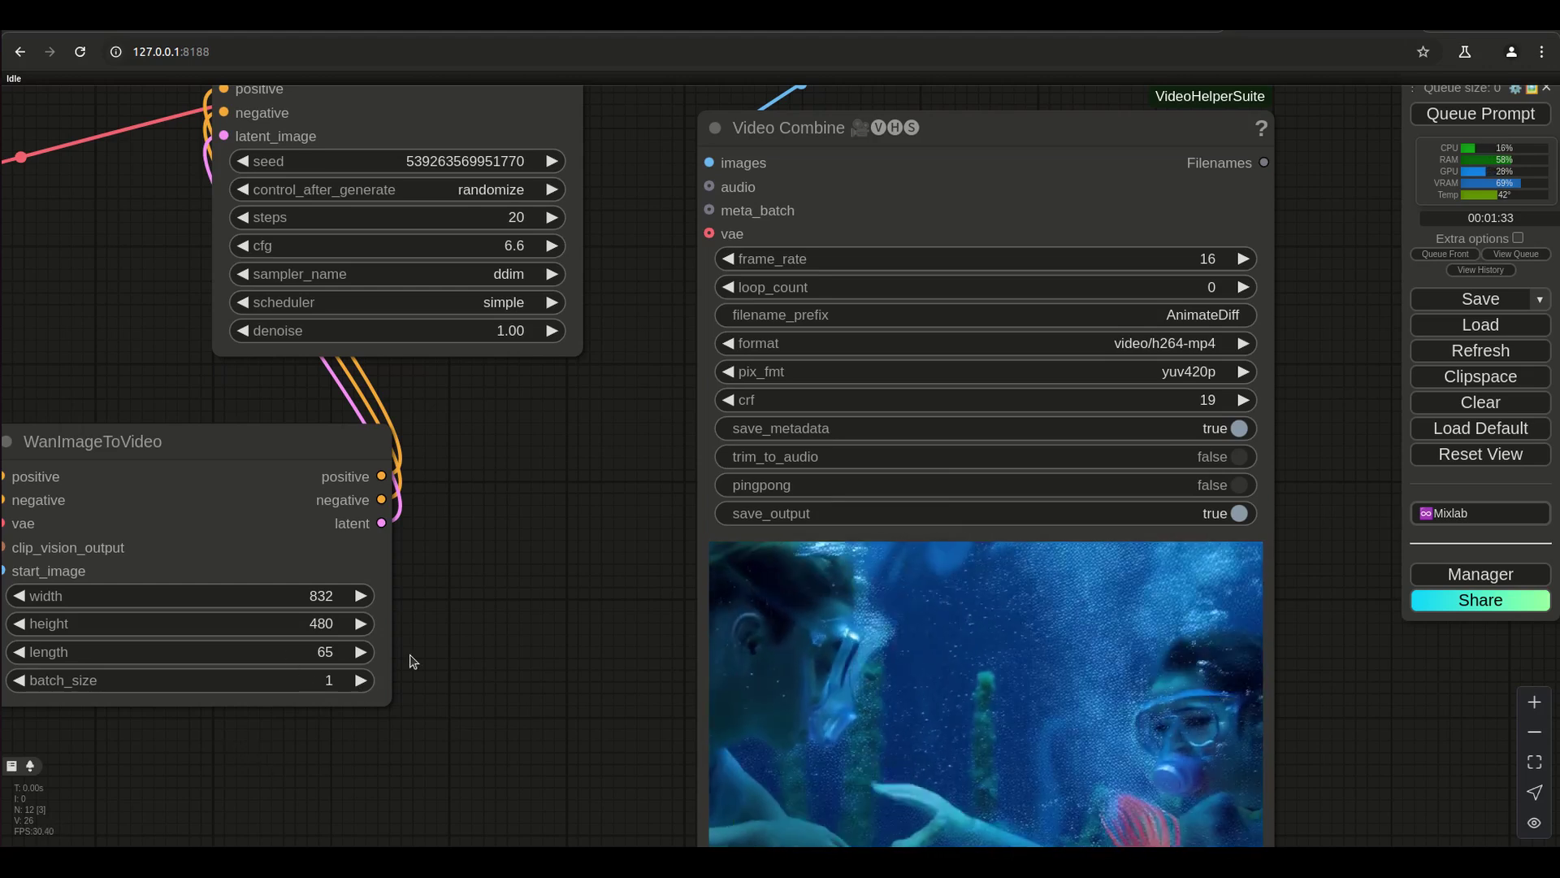
left_click_drag(411, 661, 575, 638)
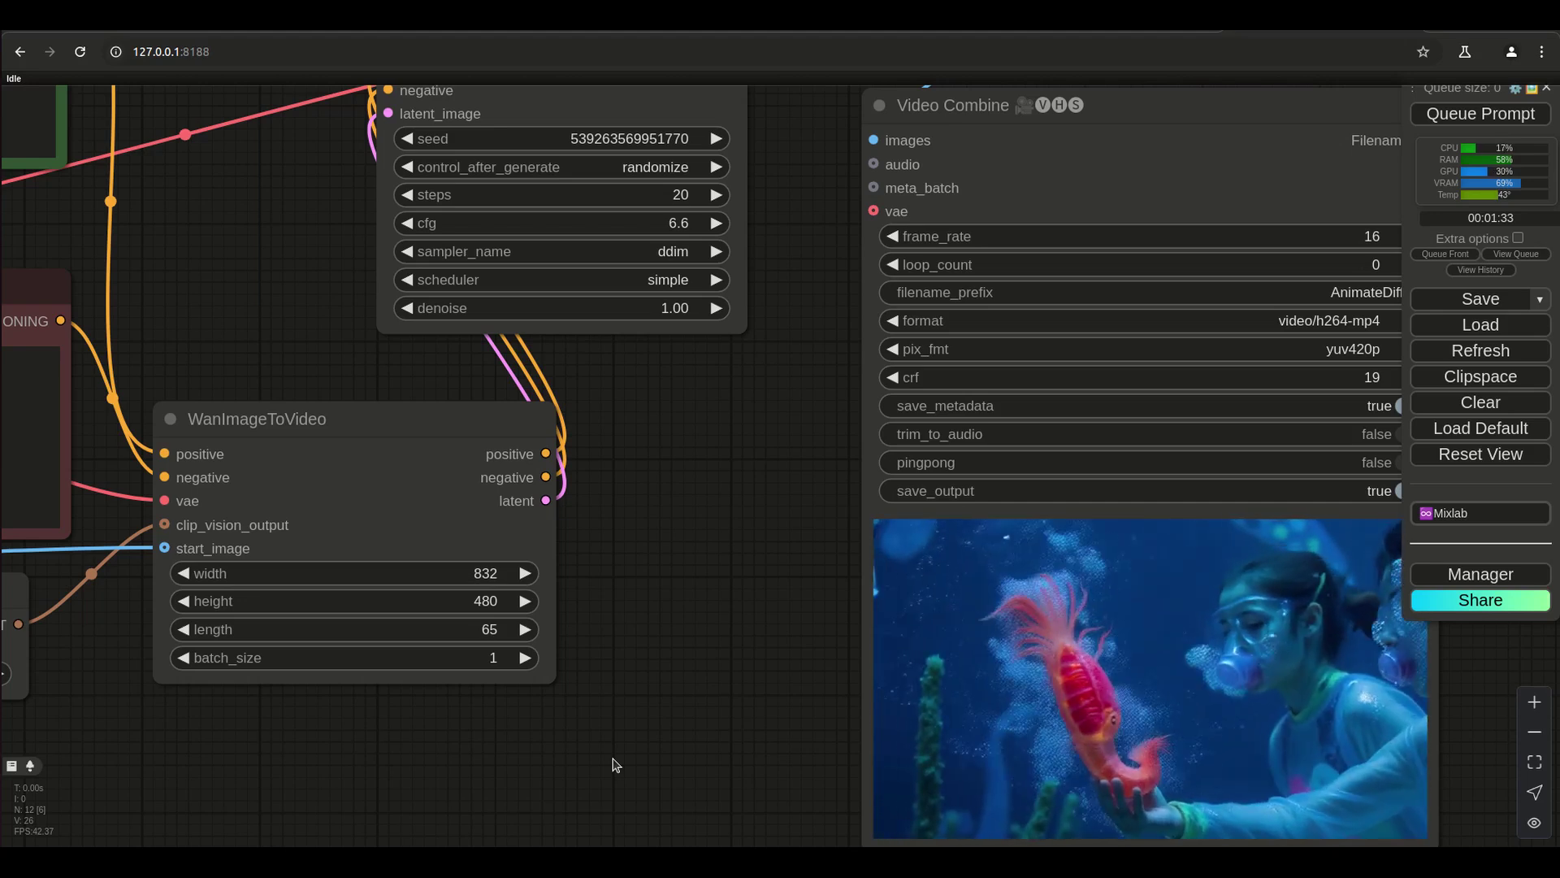
scroll(723, 771, "down", 4)
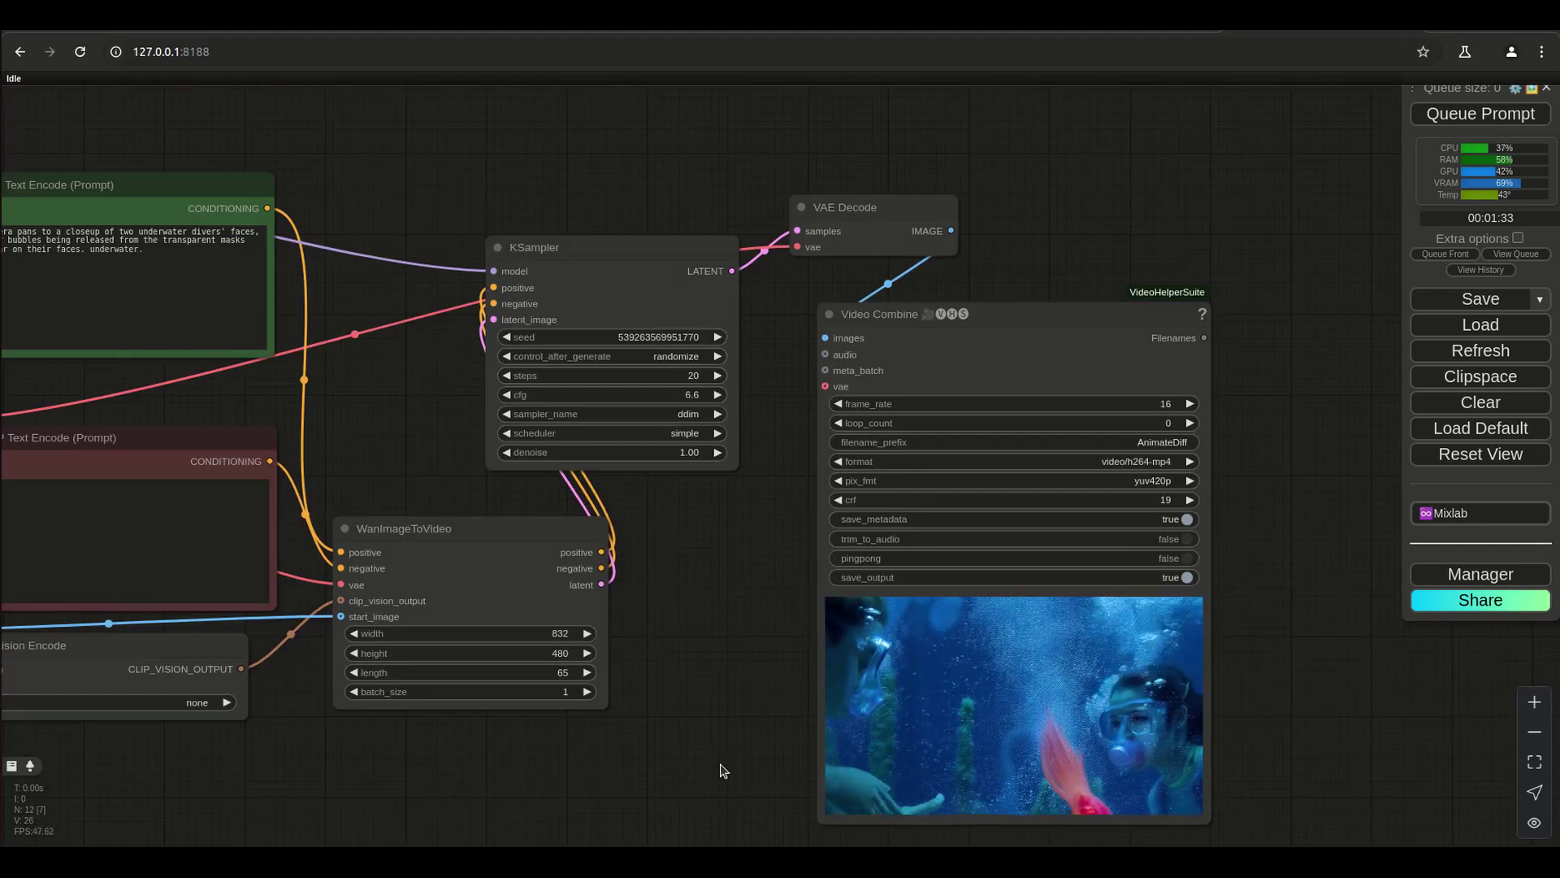
left_click_drag(720, 769, 707, 640)
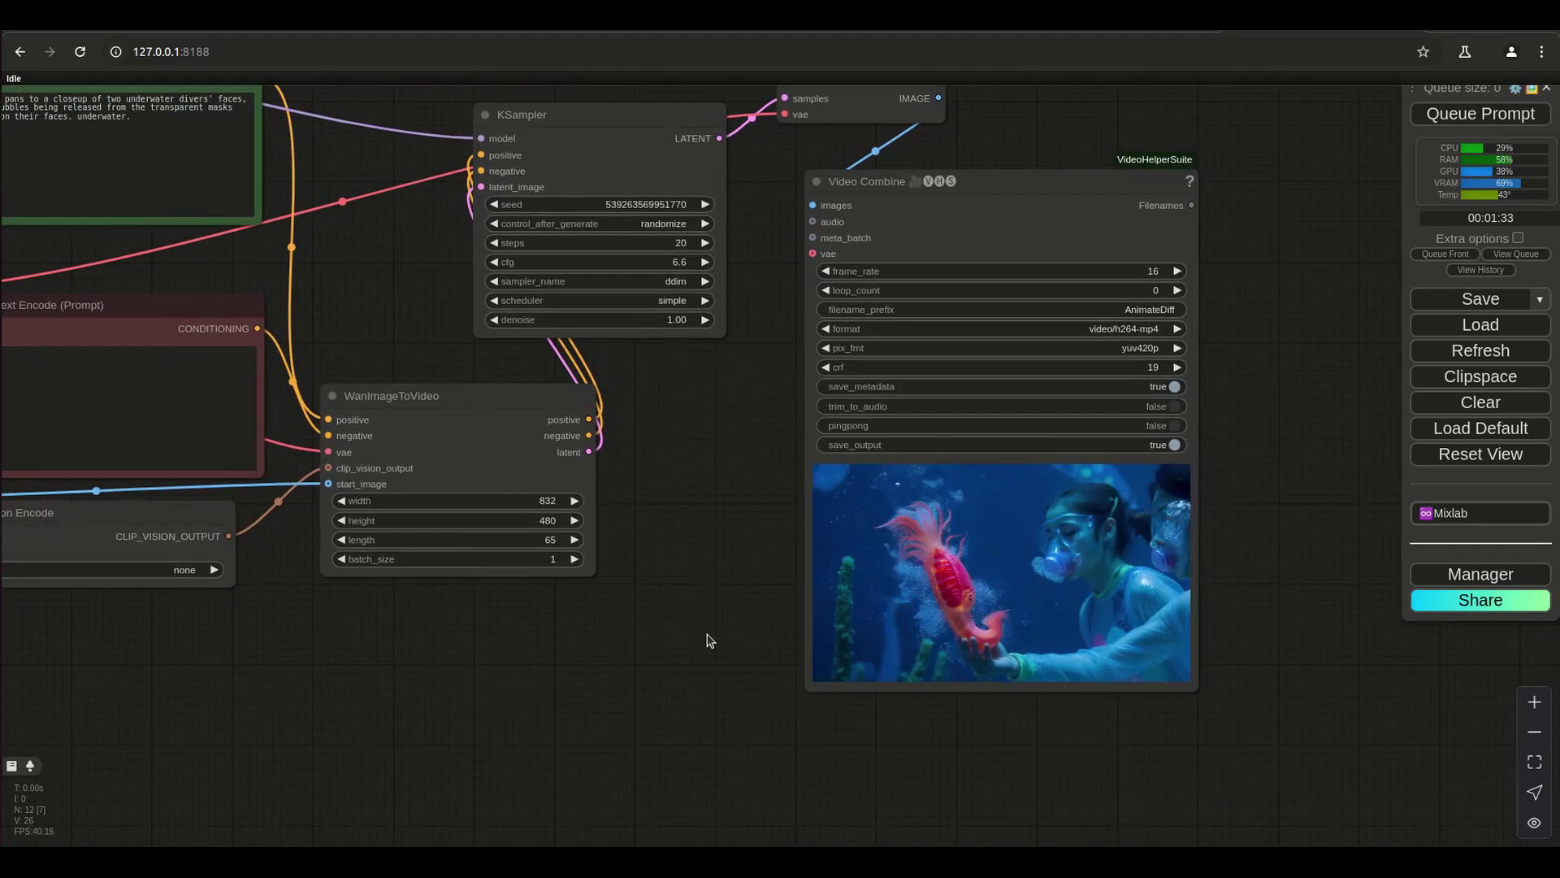
scroll(707, 640, "up", 4)
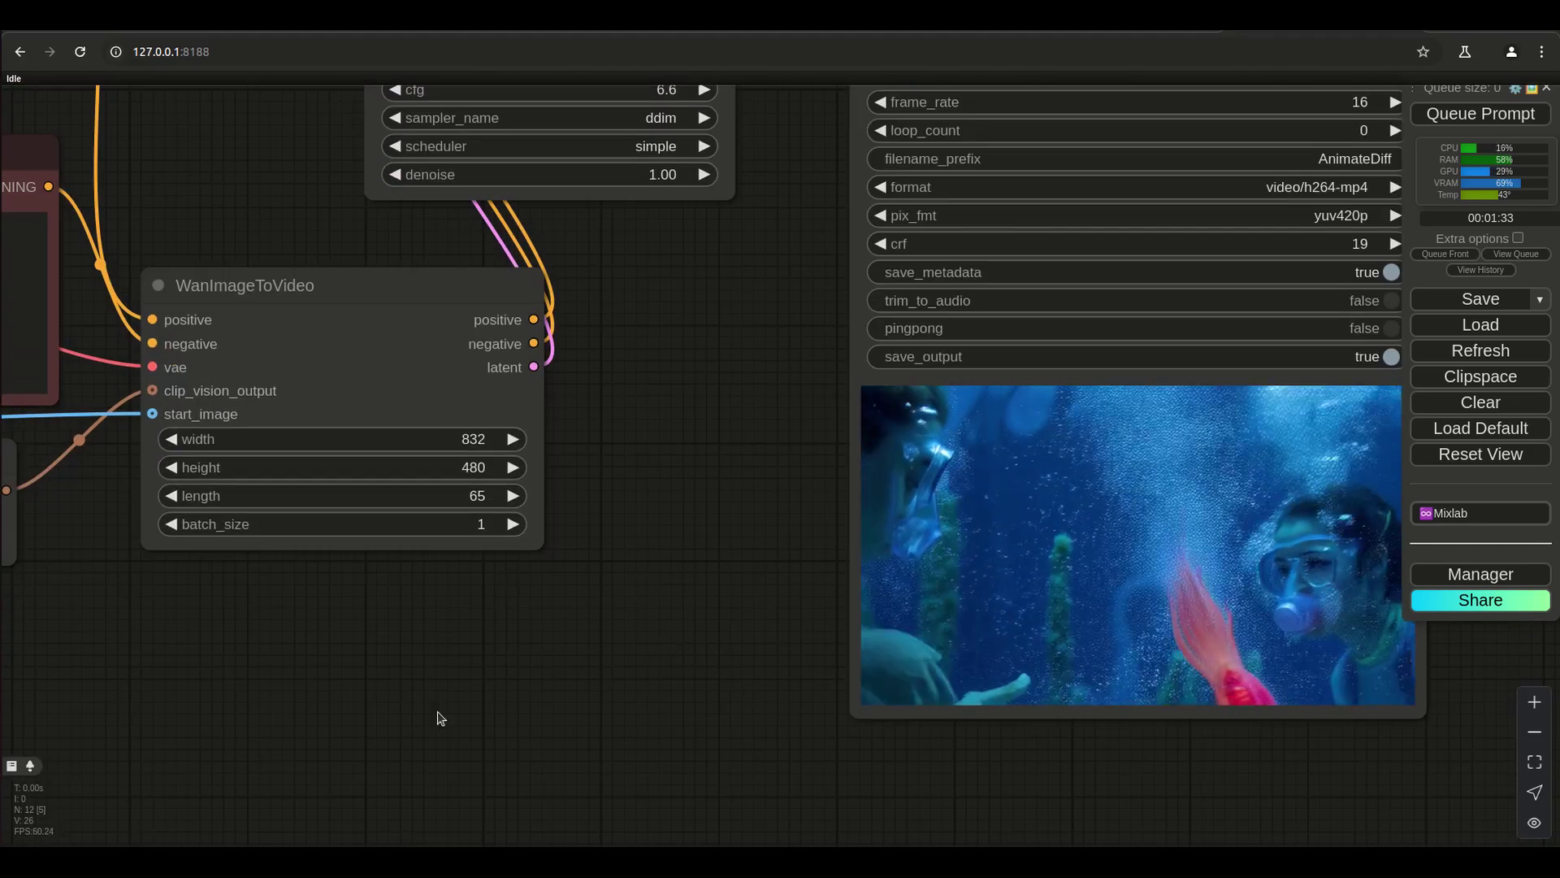
left_click_drag(414, 693, 672, 710)
scroll(537, 741, "down", 5)
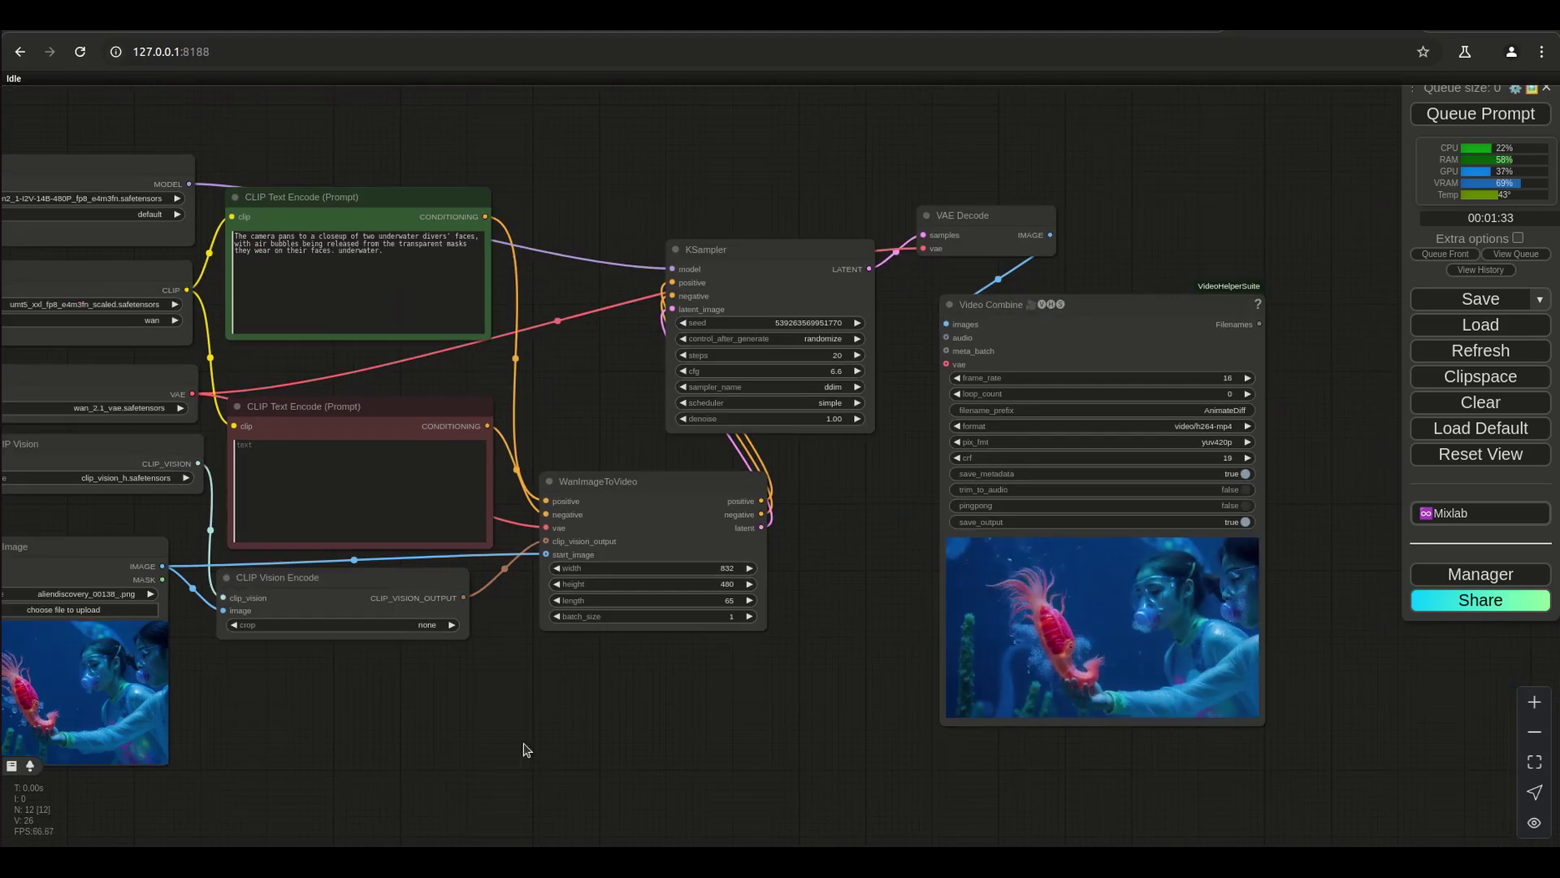
left_click_drag(364, 743, 500, 735)
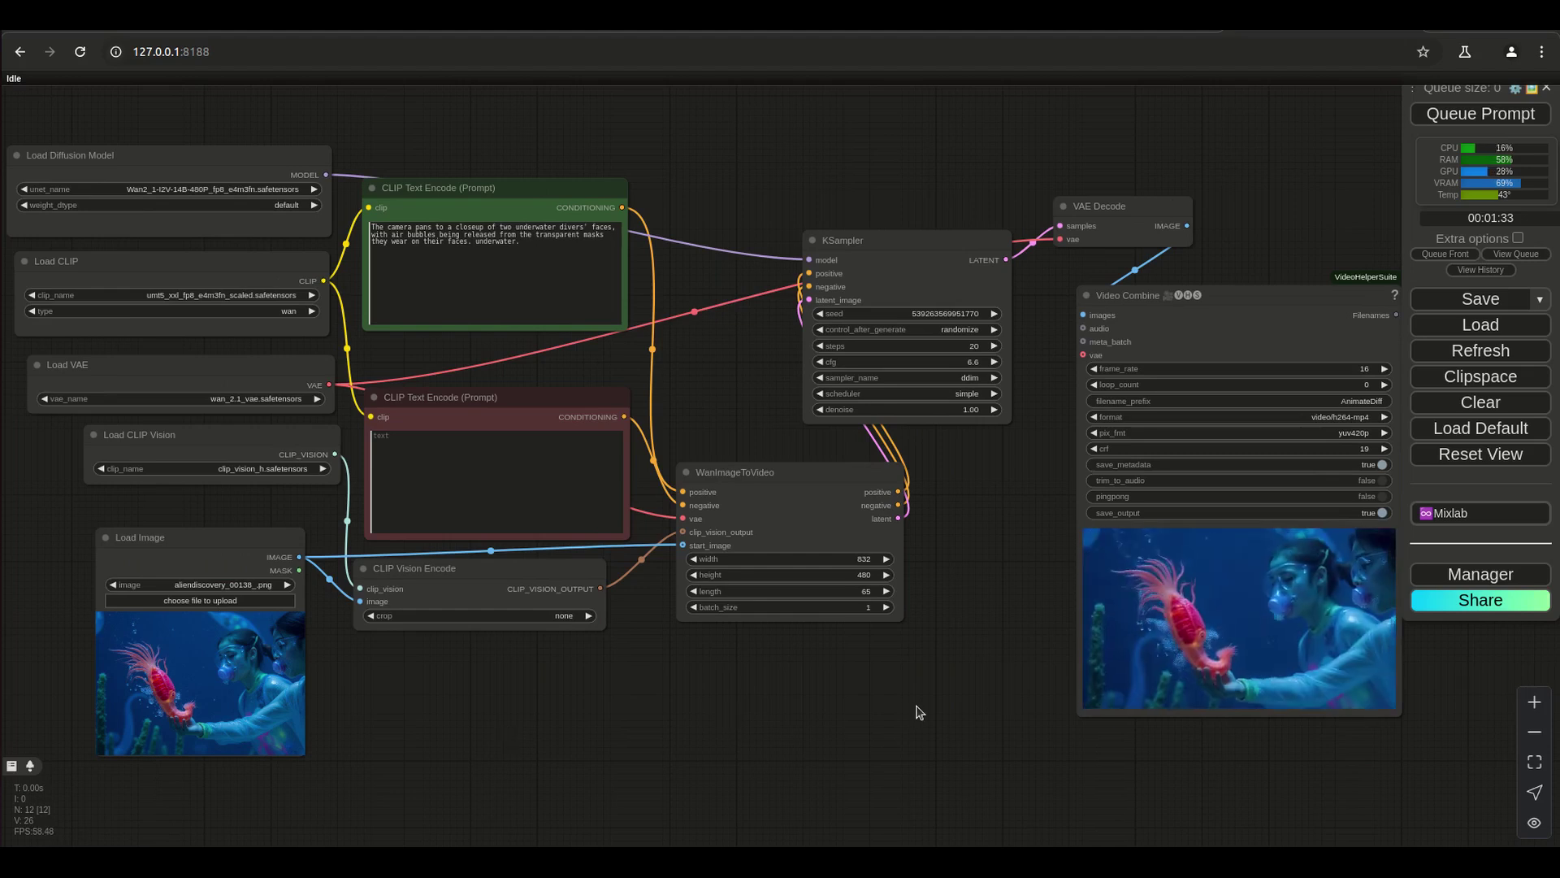
scroll(918, 712, "up", 4)
scroll(918, 712, "down", 5)
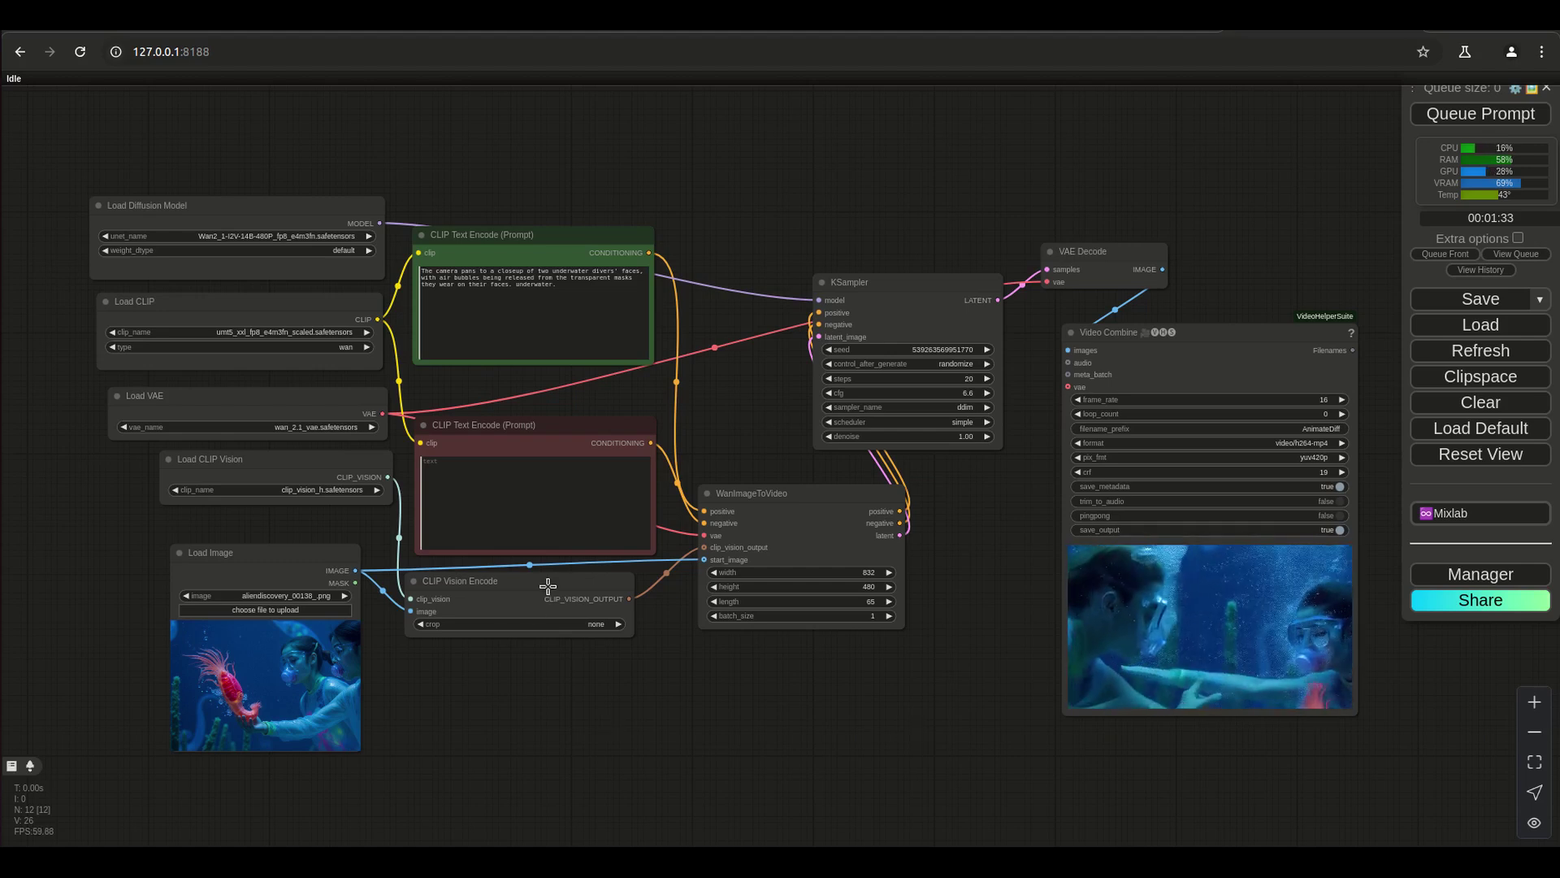
- Move the CLIP Vision Encode node slightly lower, clear of the negative prompt node, and nudge the WanImageToVideo node up and right
left_click_drag(548, 585, 566, 640)
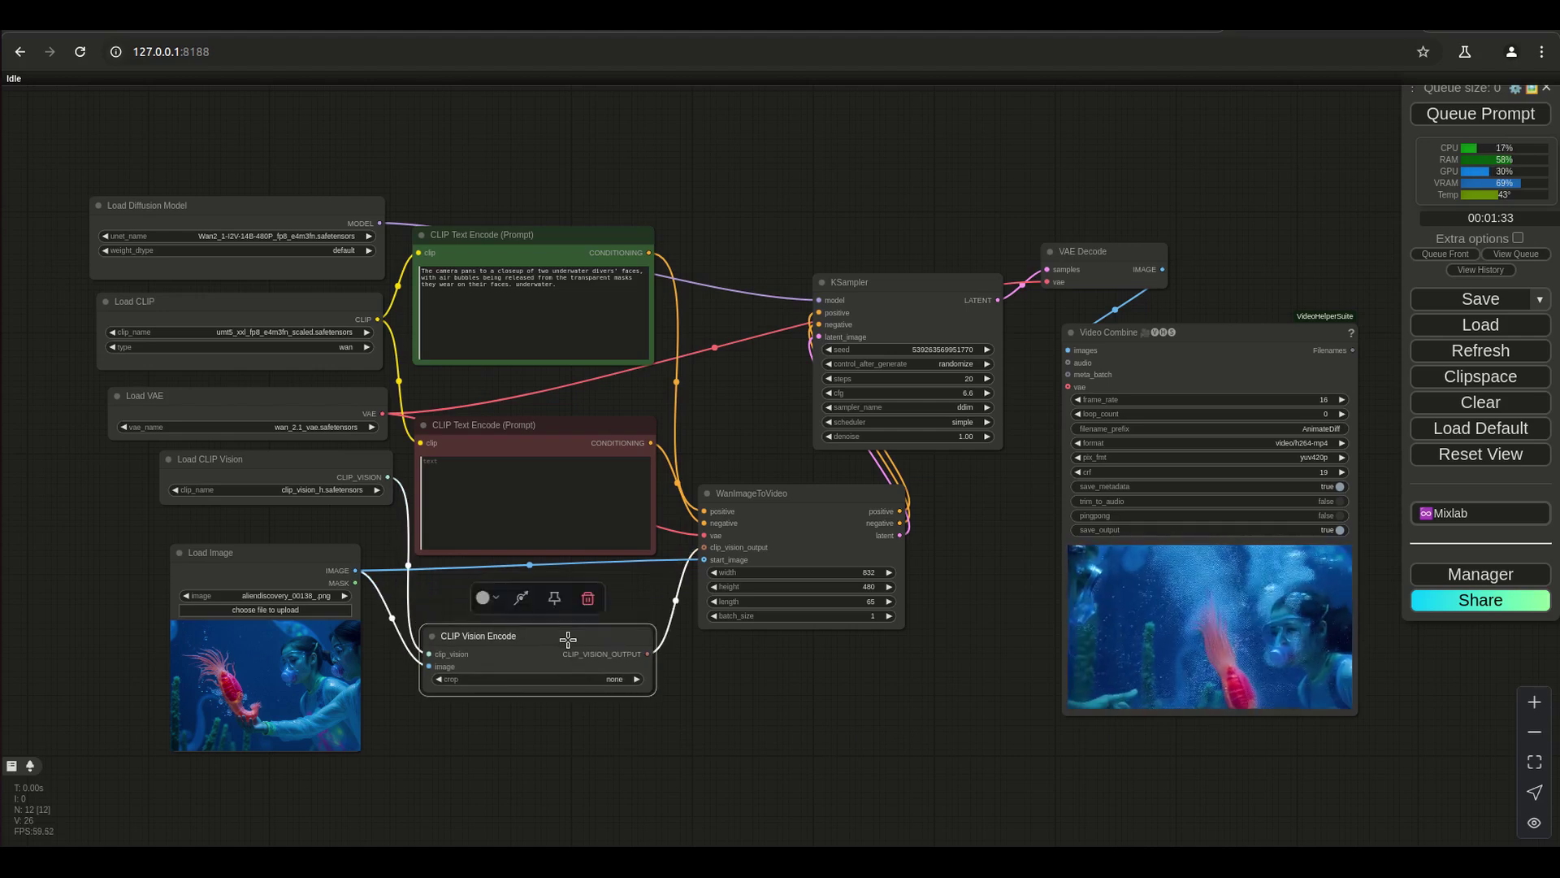
left_click(836, 736)
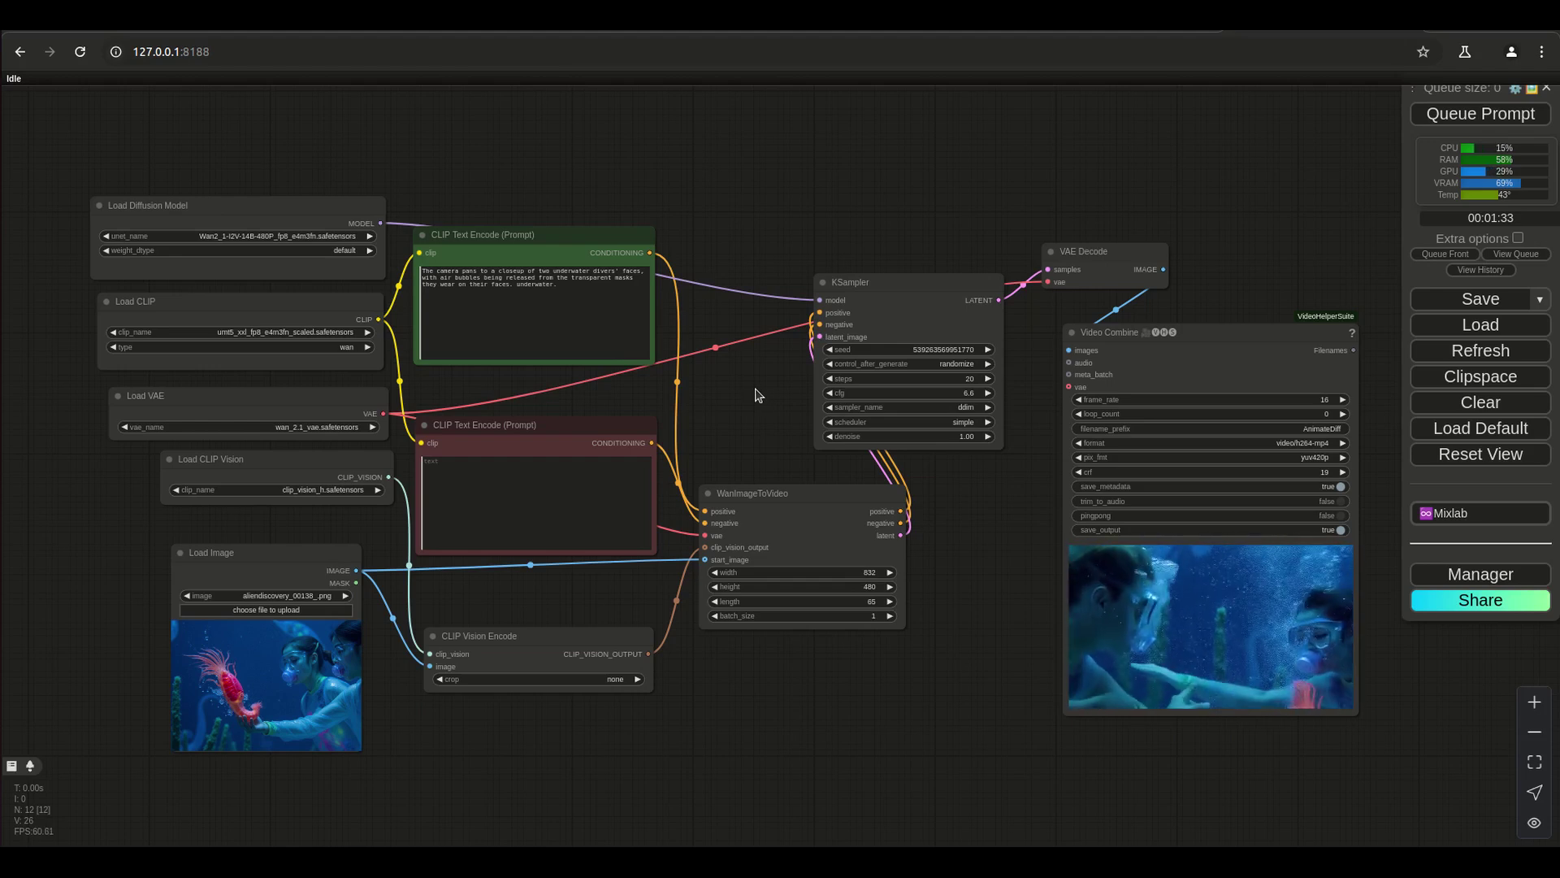
mouse_move(764, 494)
left_mouse_down()
mouse_move(765, 470)
mouse_move(770, 488)
left_mouse_up()
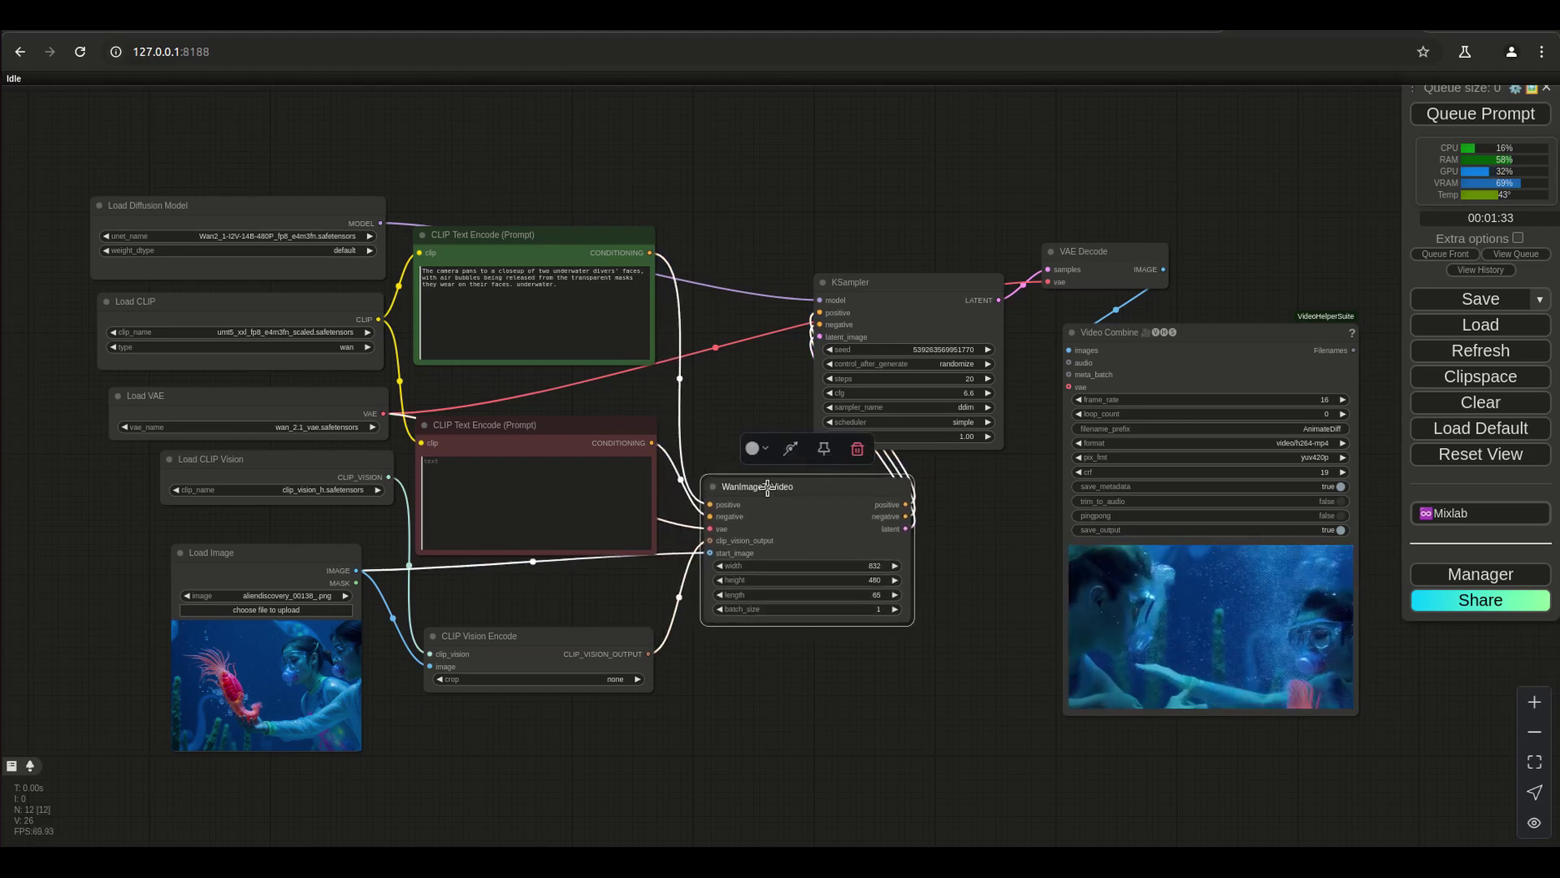
left_click(595, 432)
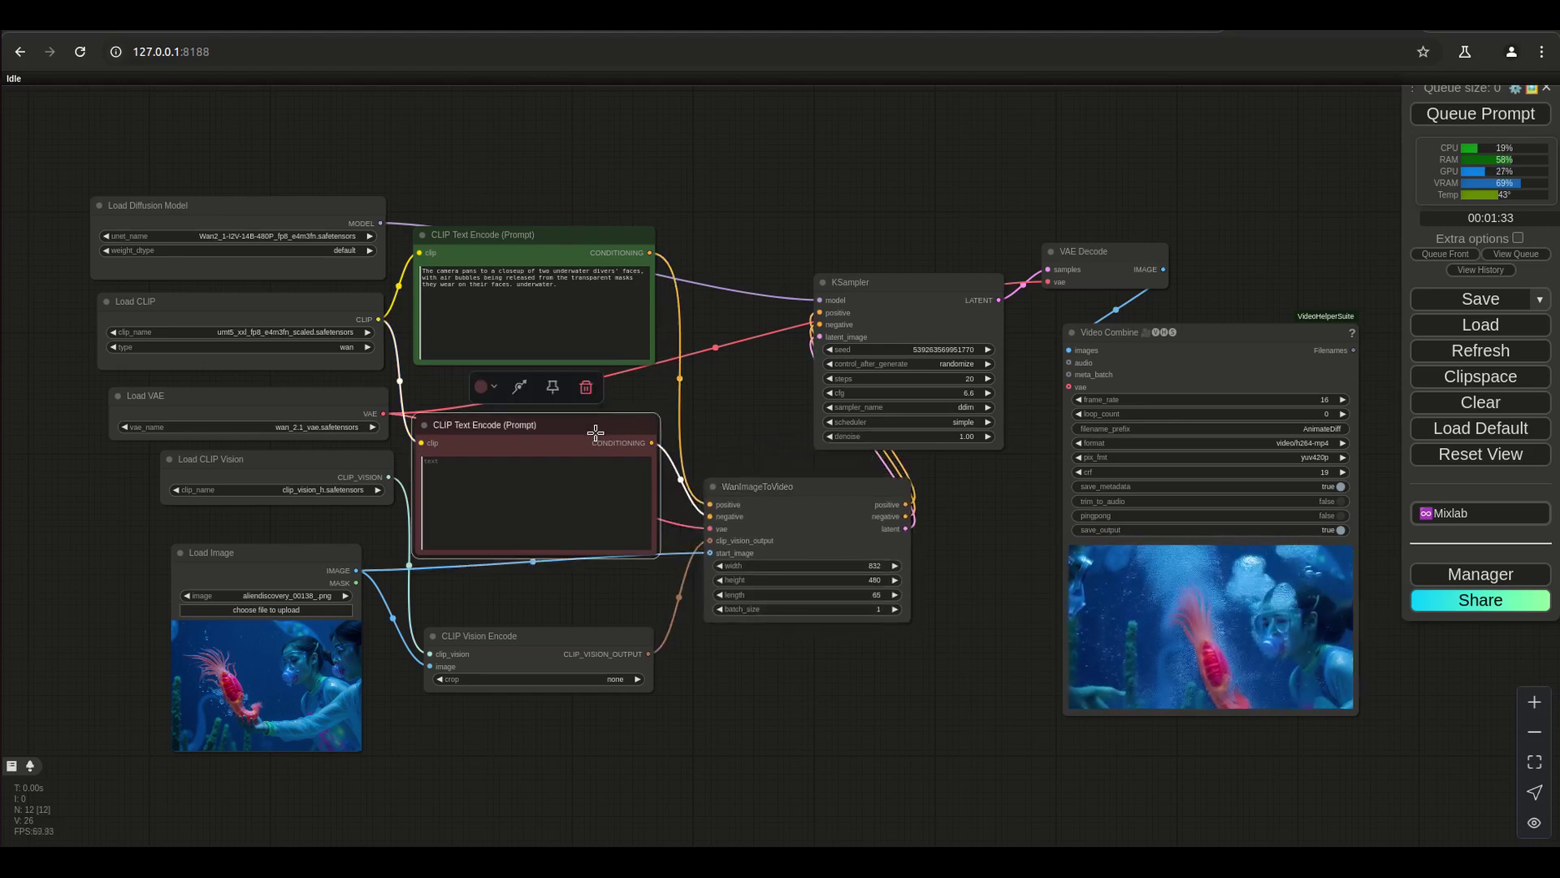
left_click(748, 246)
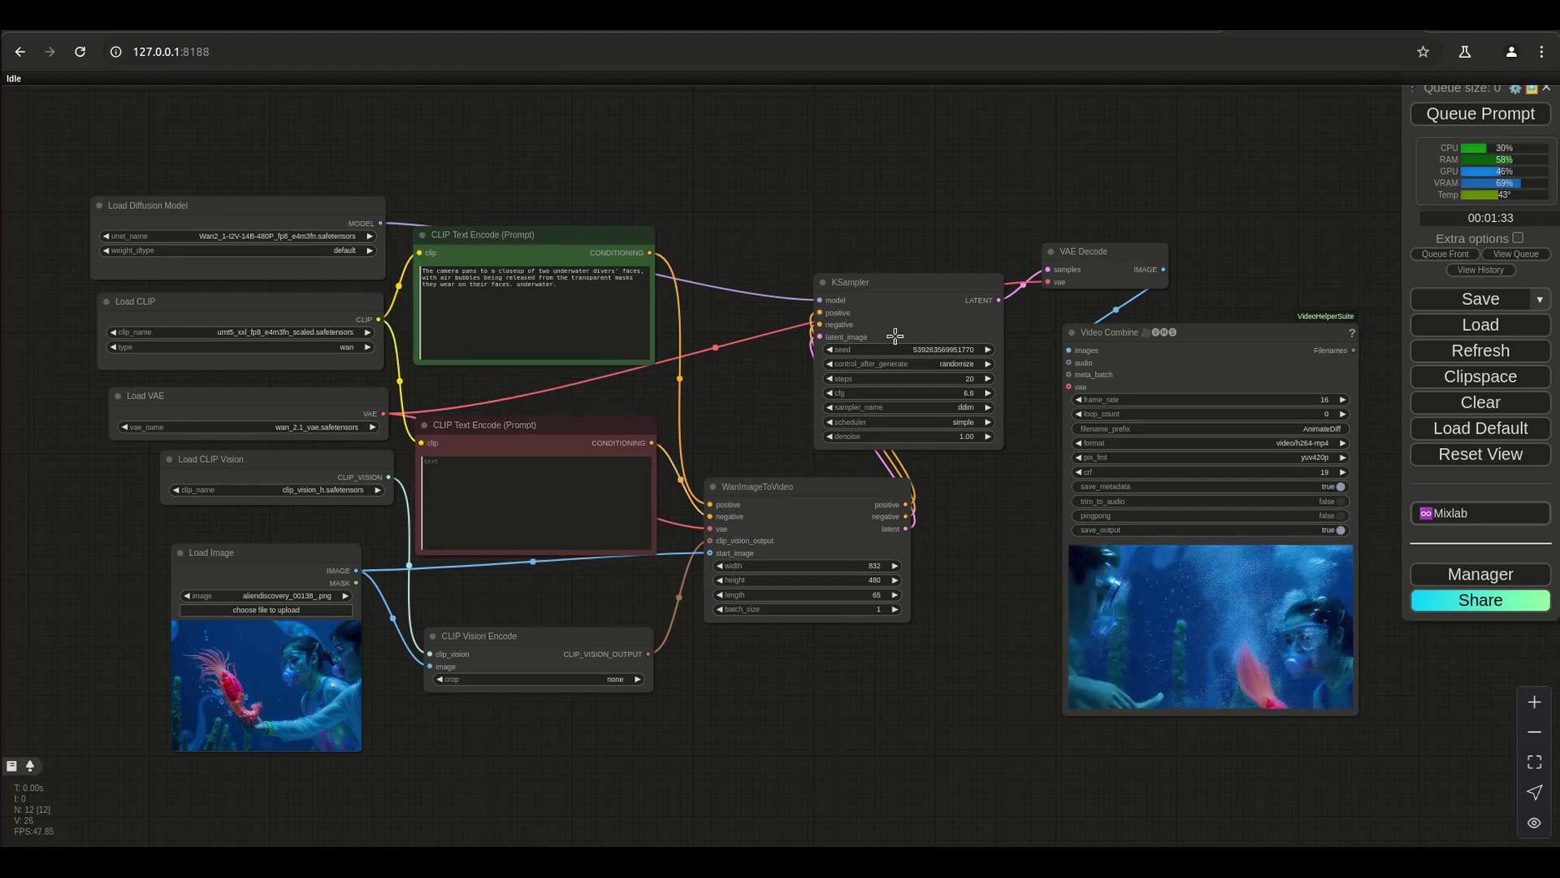
mouse_move(819, 481)
left_mouse_down()
mouse_move(784, 480)
mouse_move(822, 485)
left_mouse_up()
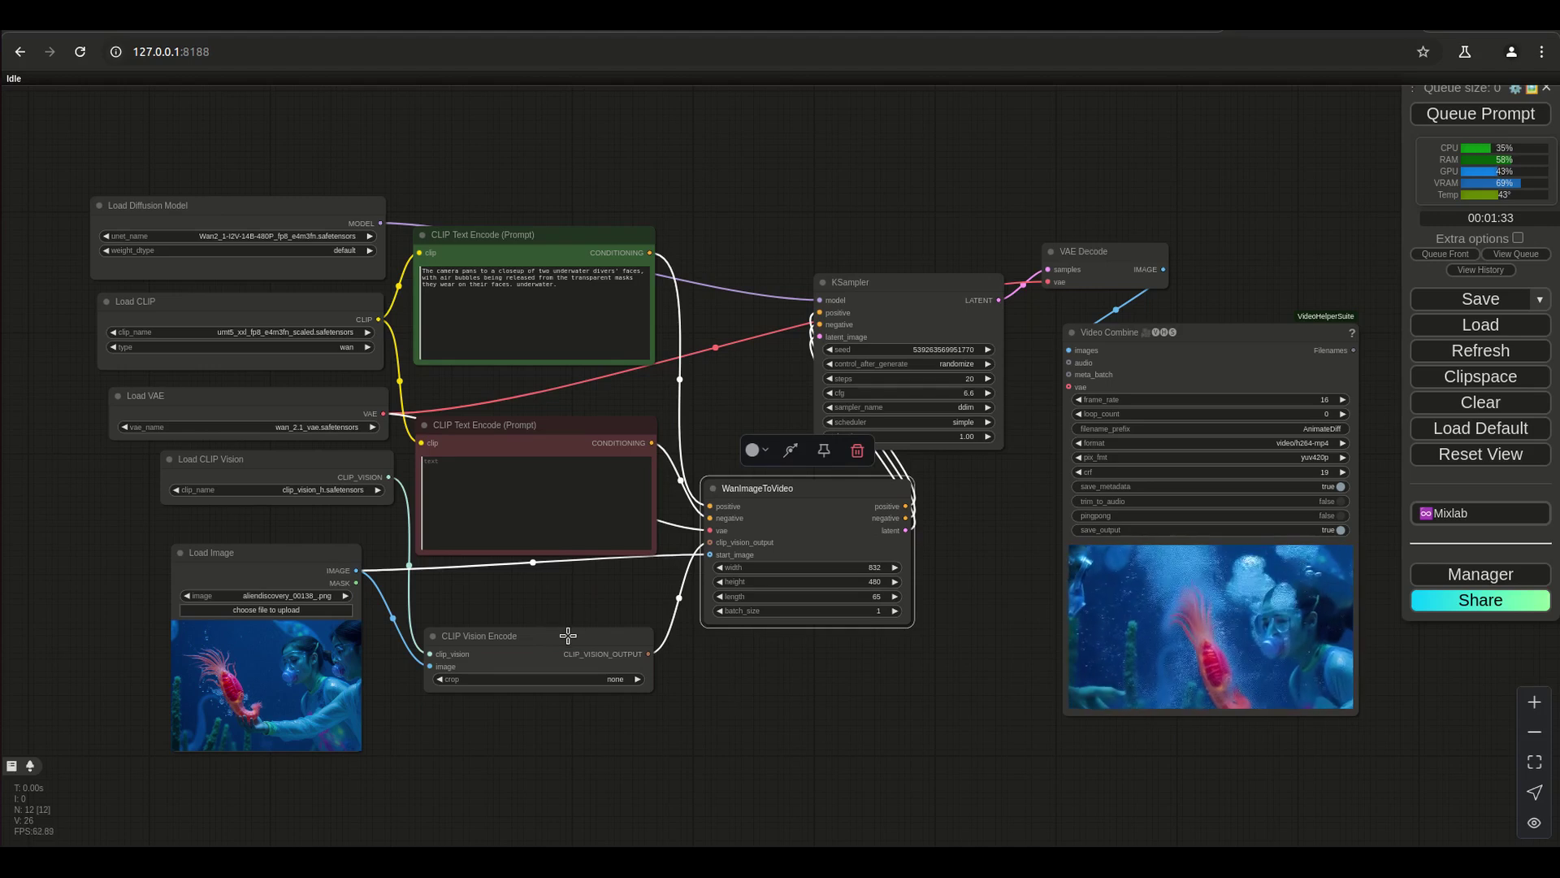
left_click_drag(567, 632, 563, 613)
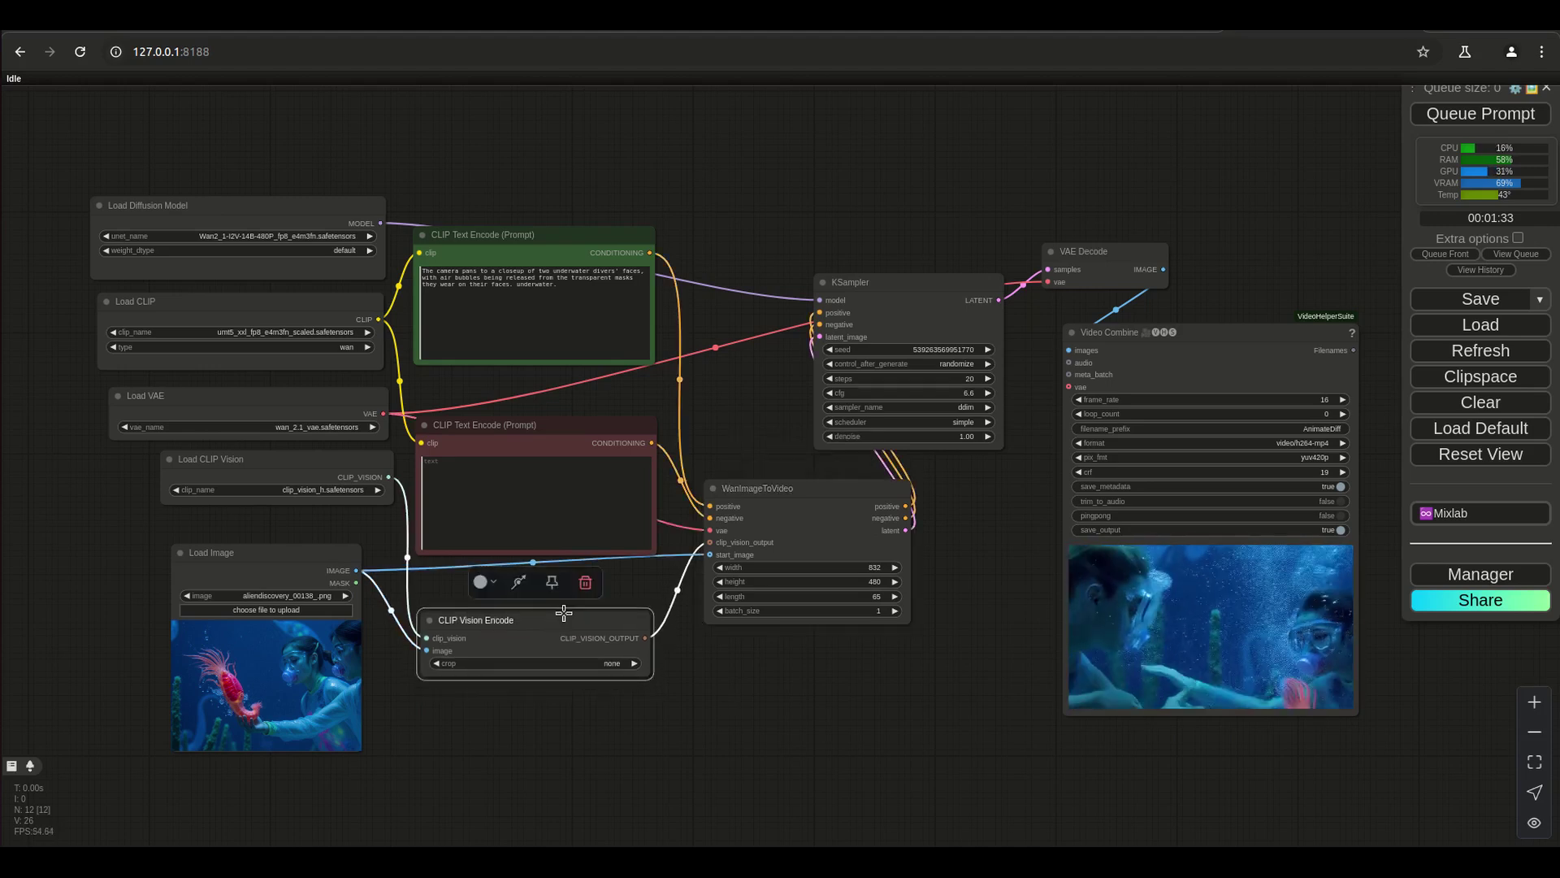